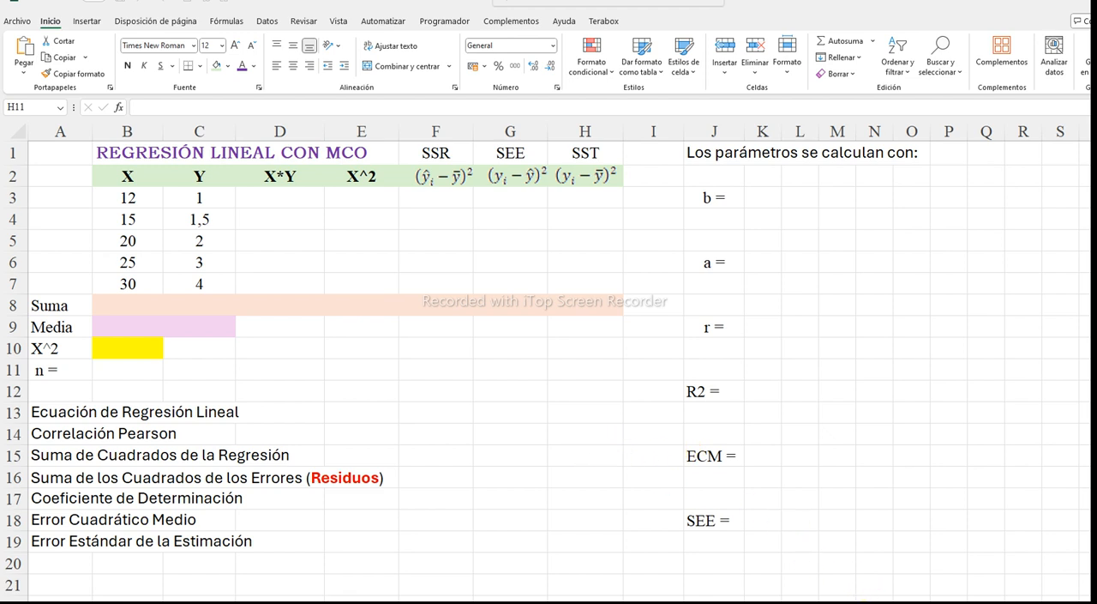
Paste the copied regression equation Y = a + b X at D10 and shift it slightly so it spans D10 and E10
{"action": "left_click", "coordinate": [292, 348]}
{"action": "right_click", "coordinate": [293, 356]}
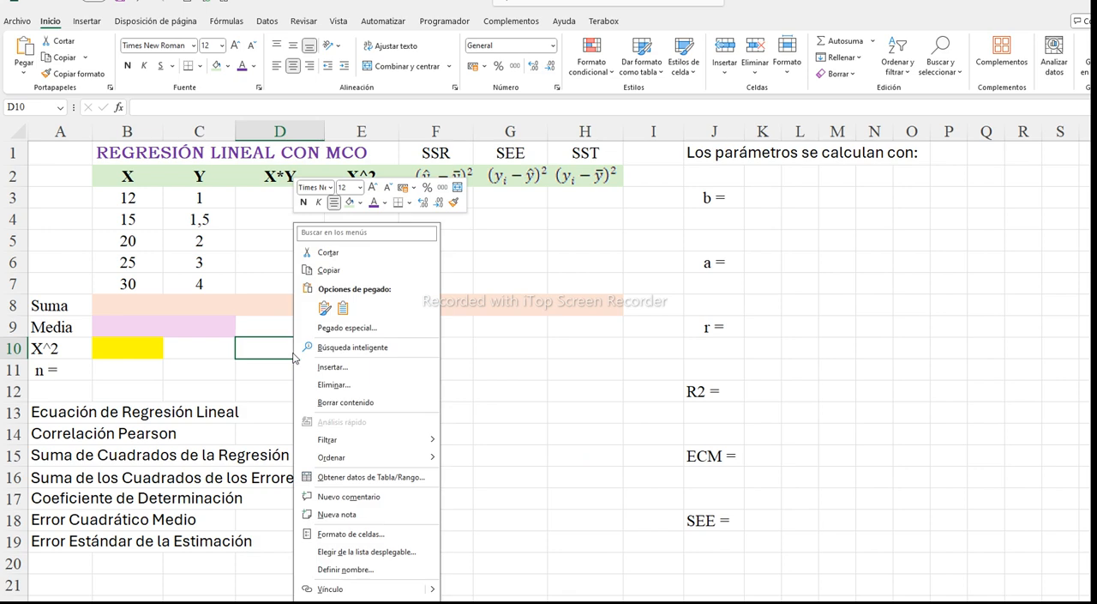
{"action": "left_click", "coordinate": [324, 307]}
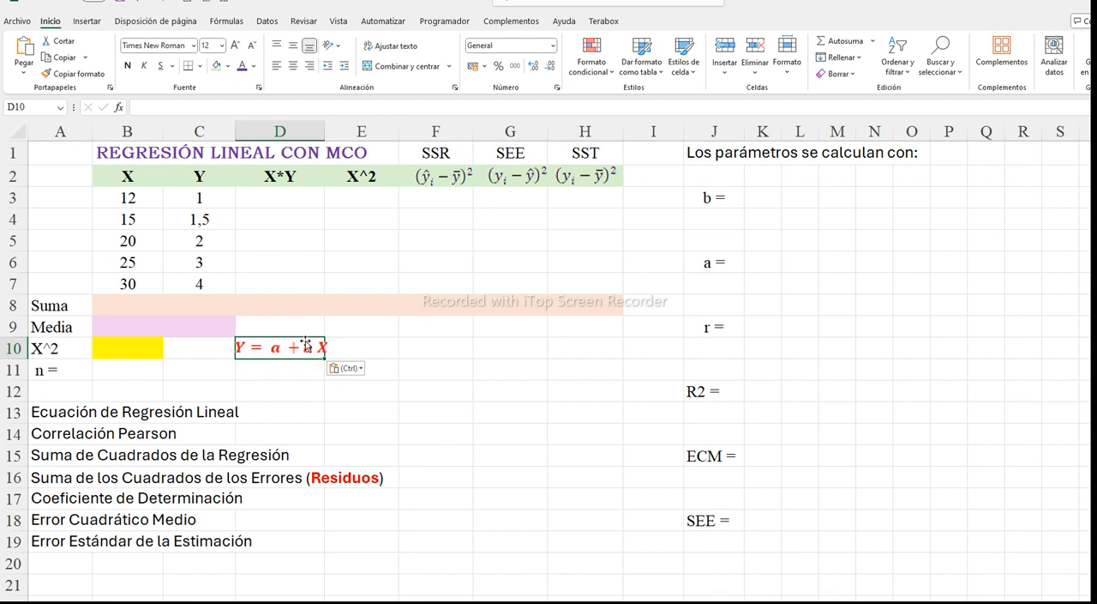
{"action": "left_click_drag", "start_coordinate": [304, 345], "coordinate": [331, 343]}
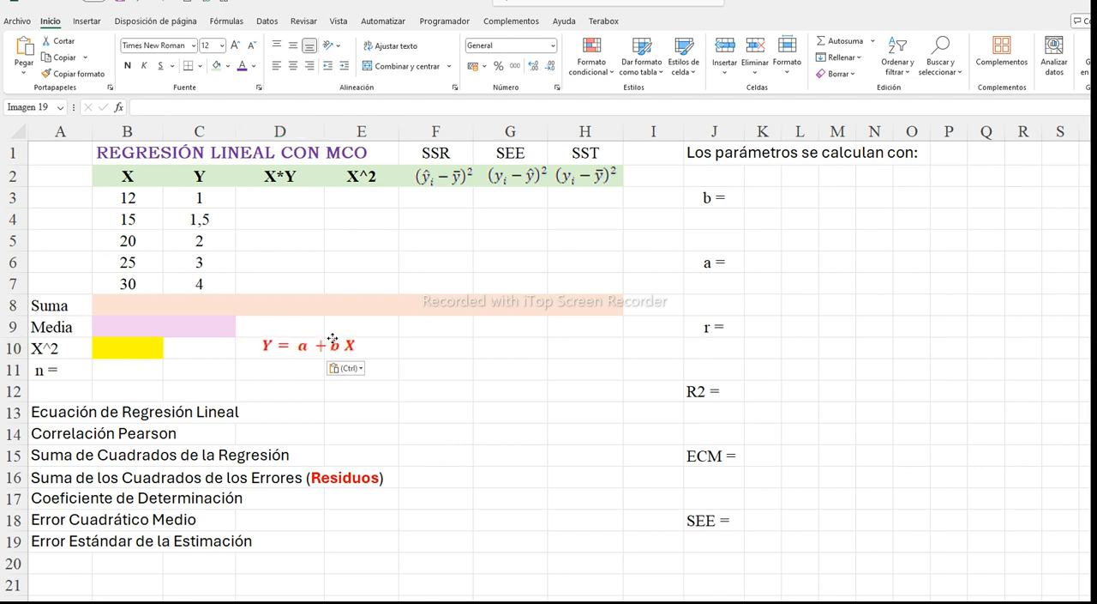
{"action": "left_click", "coordinate": [332, 341]}
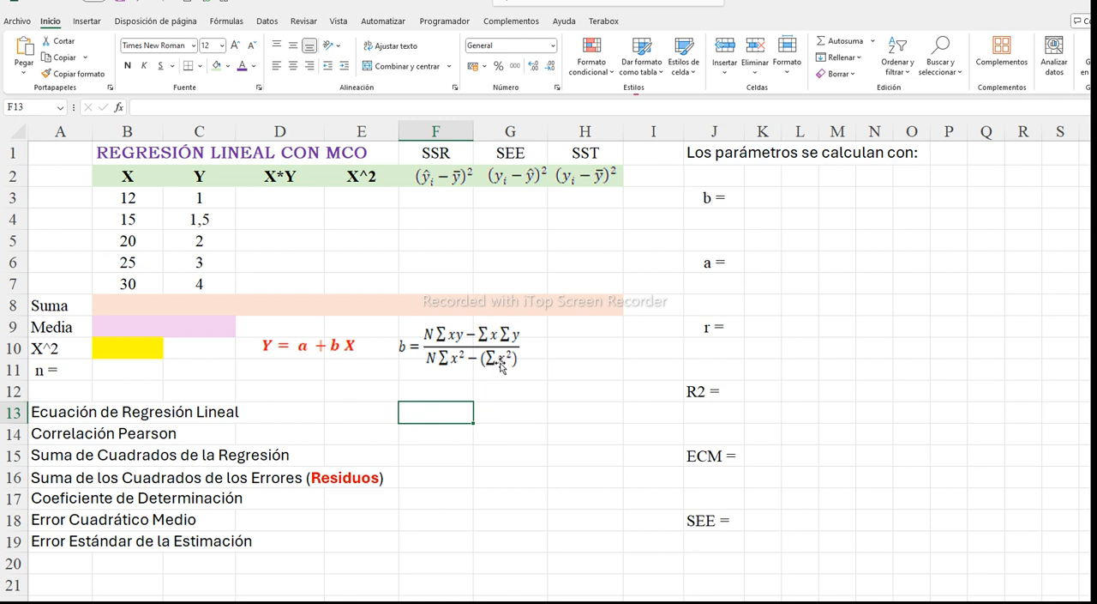
{"action": "left_click", "coordinate": [437, 389]}
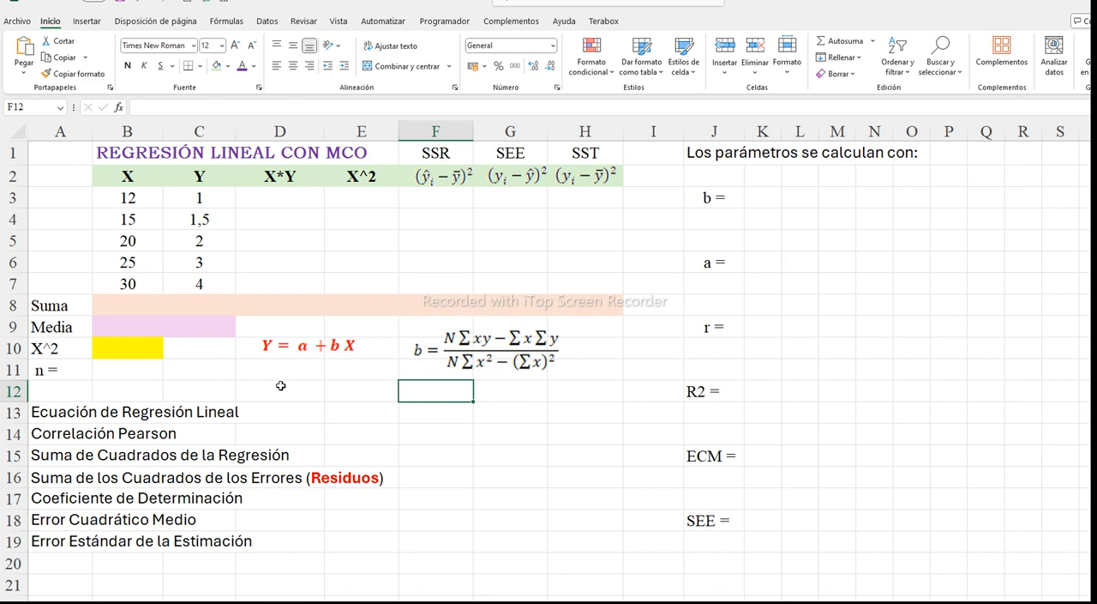
Count the X observations in the n cell B11 with the formula =CONTAR(B3:B7)
{"action": "left_click", "coordinate": [127, 373]}
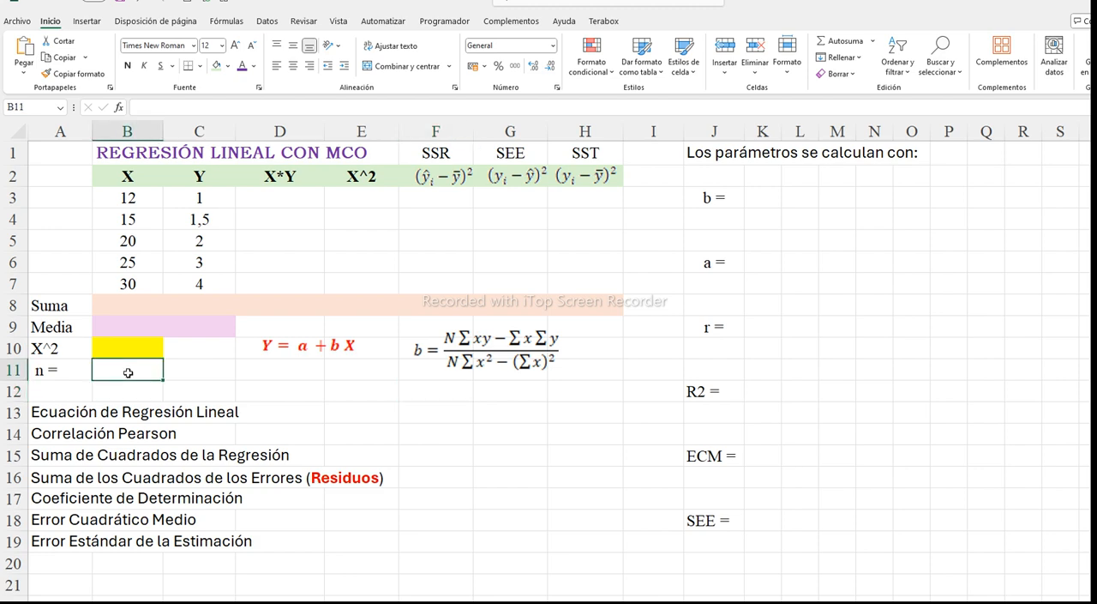
{"action": "type", "text": "="}
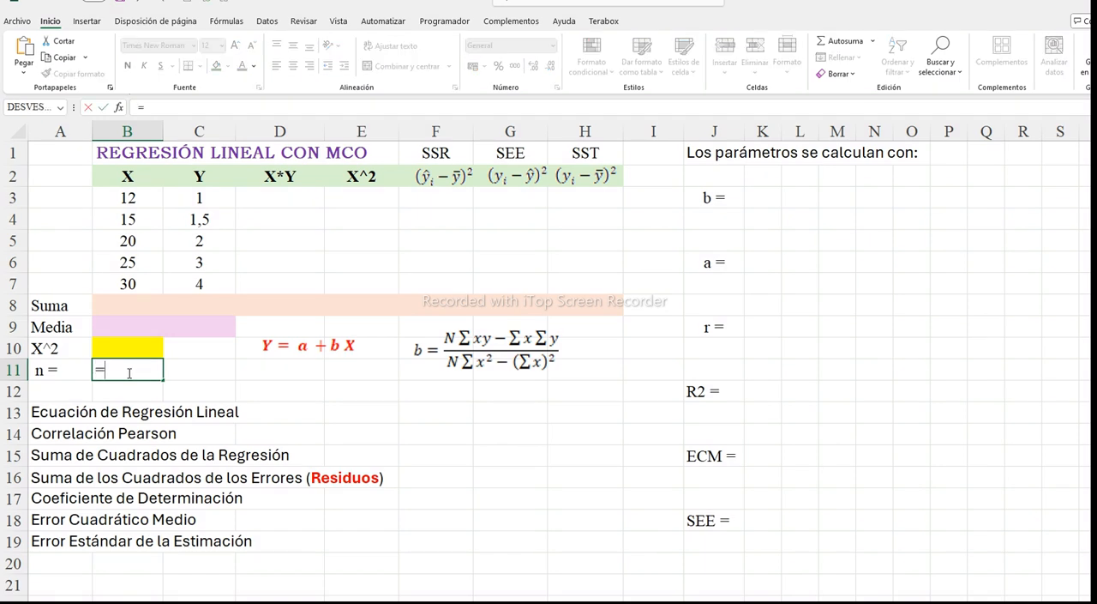
{"action": "type", "text": "conta"}
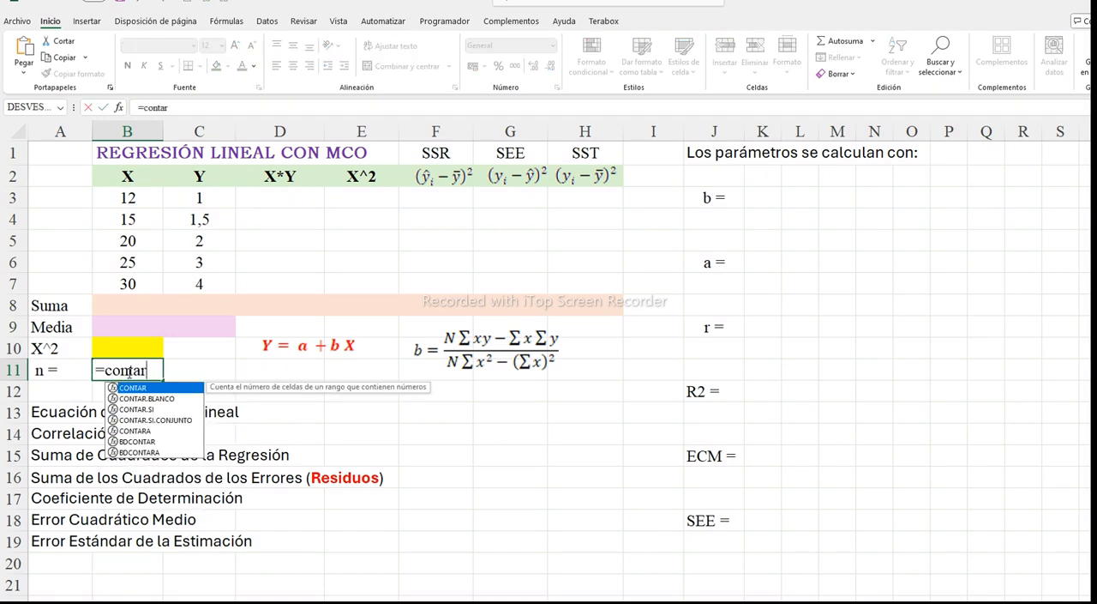
{"action": "type", "text": "r"}
{"action": "double_click", "coordinate": [134, 388]}
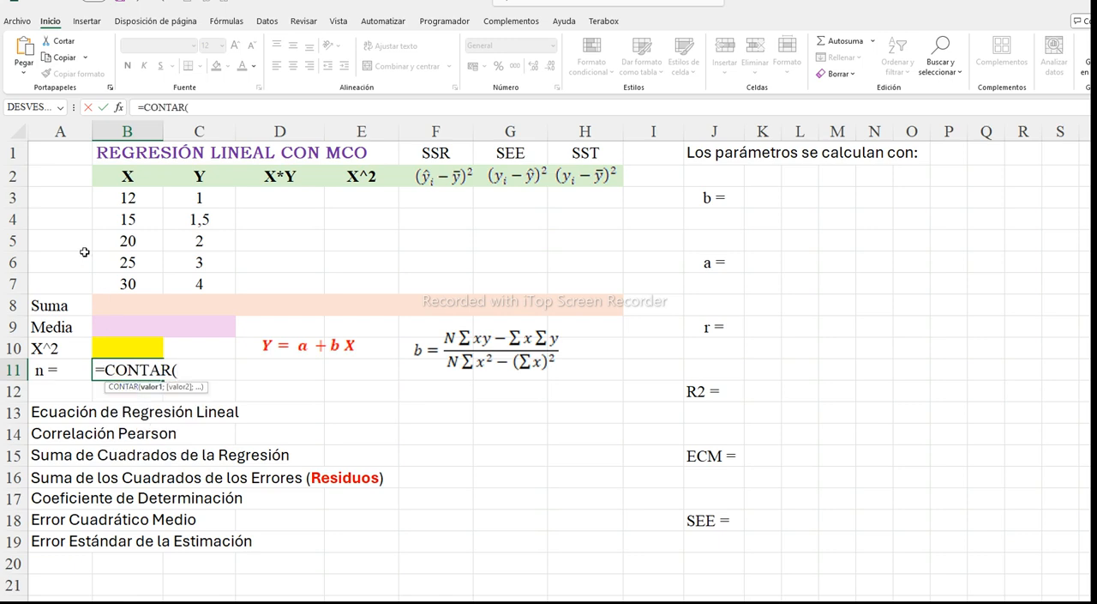
{"action": "left_click_drag", "start_coordinate": [107, 198], "coordinate": [110, 279]}
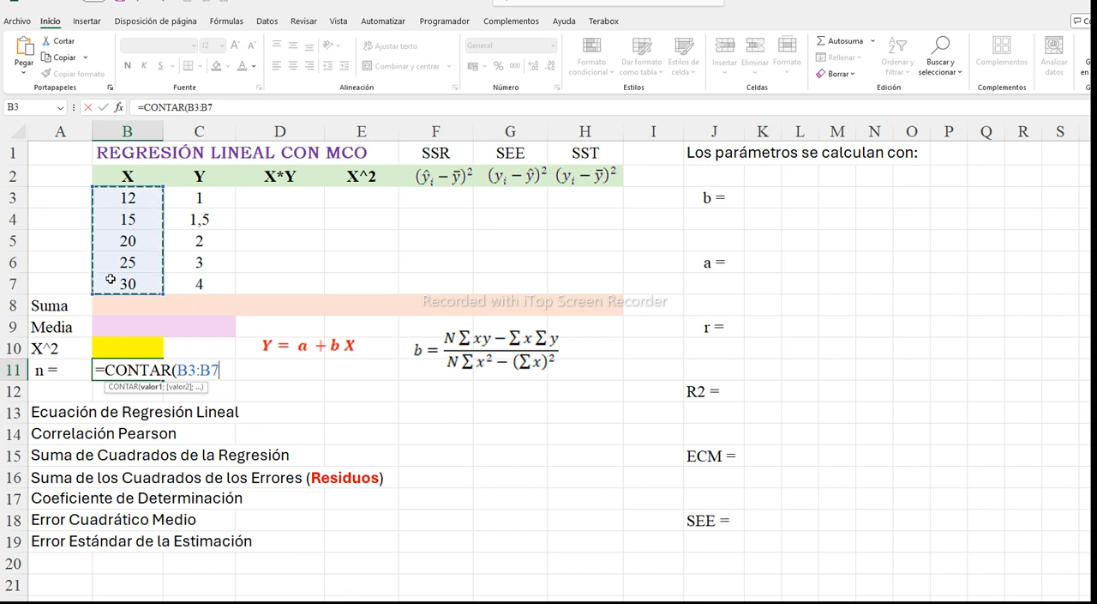
{"action": "type", "text": ")"}
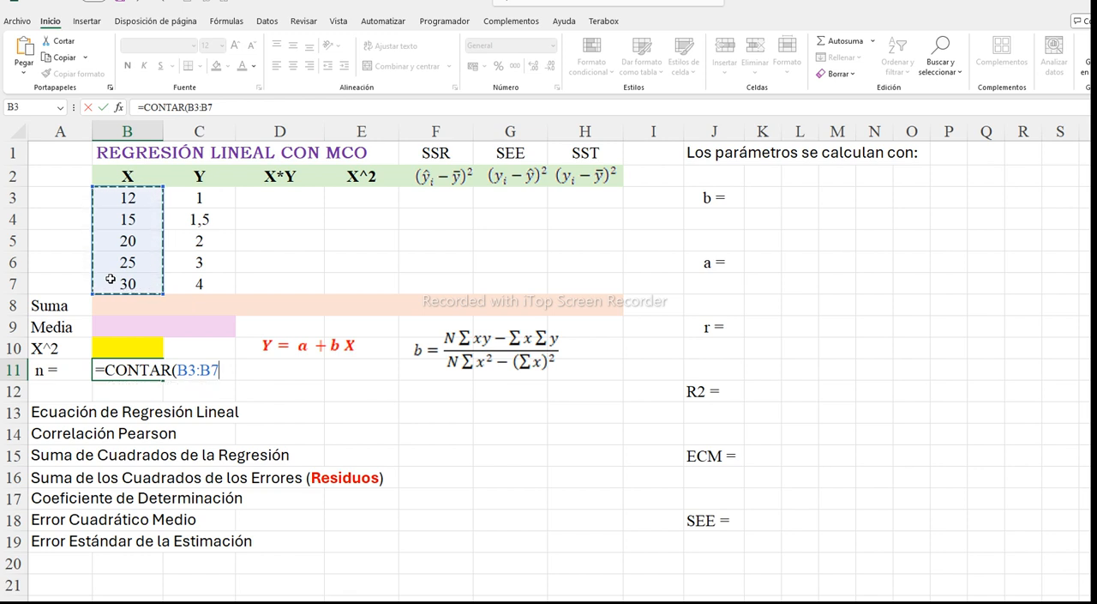
{"action": "key", "text": "Return"}
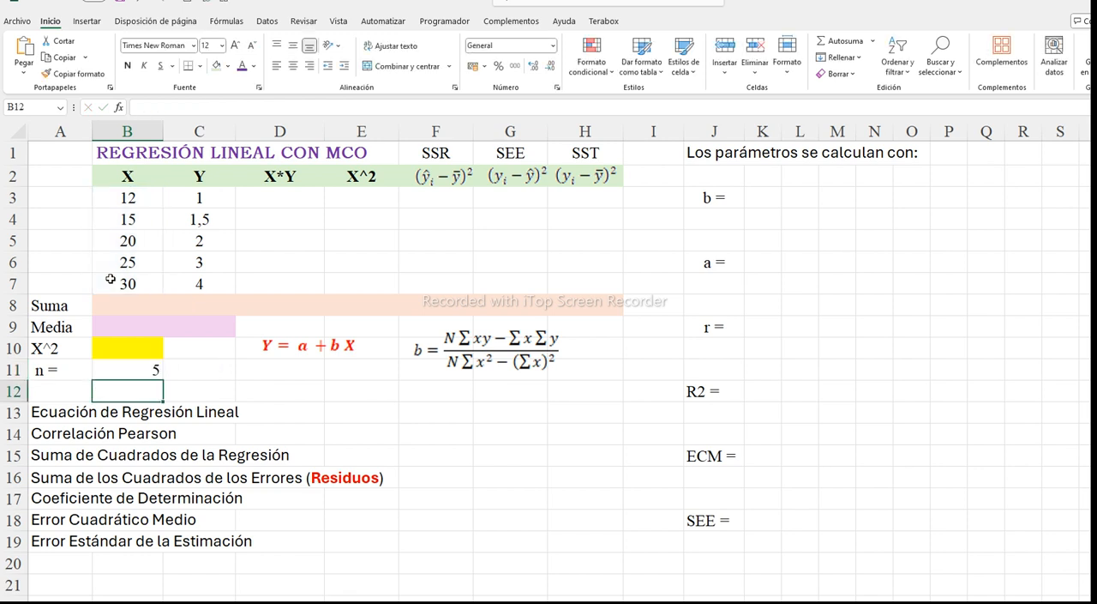
{"action": "left_click", "coordinate": [134, 369]}
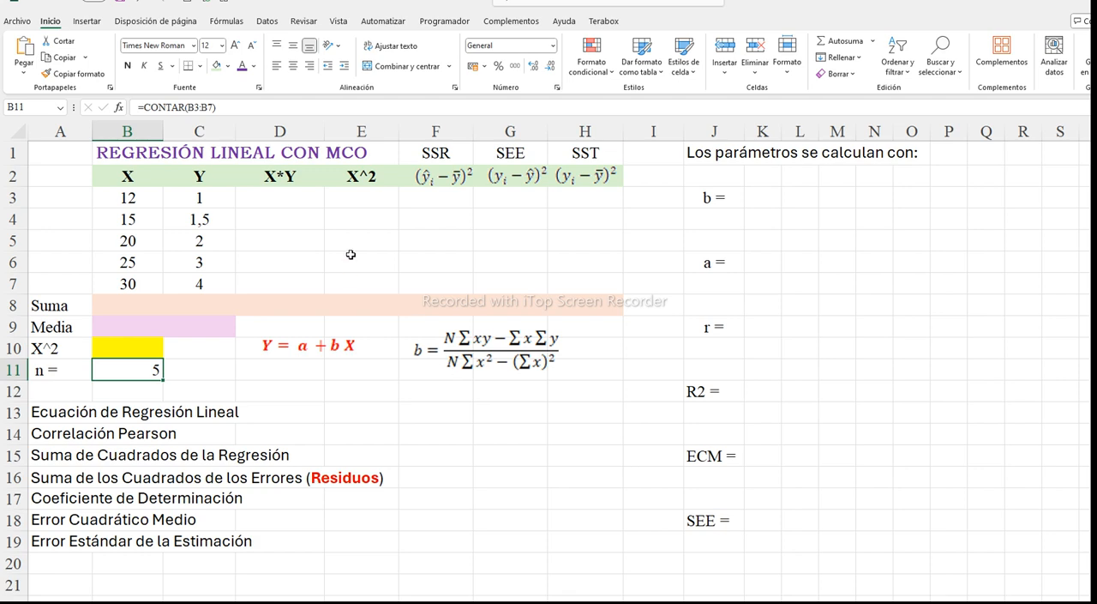
Calculate the X*Y column by entering =B3*C3 in D3 and filling the formula down to D7
{"action": "left_click", "coordinate": [291, 199]}
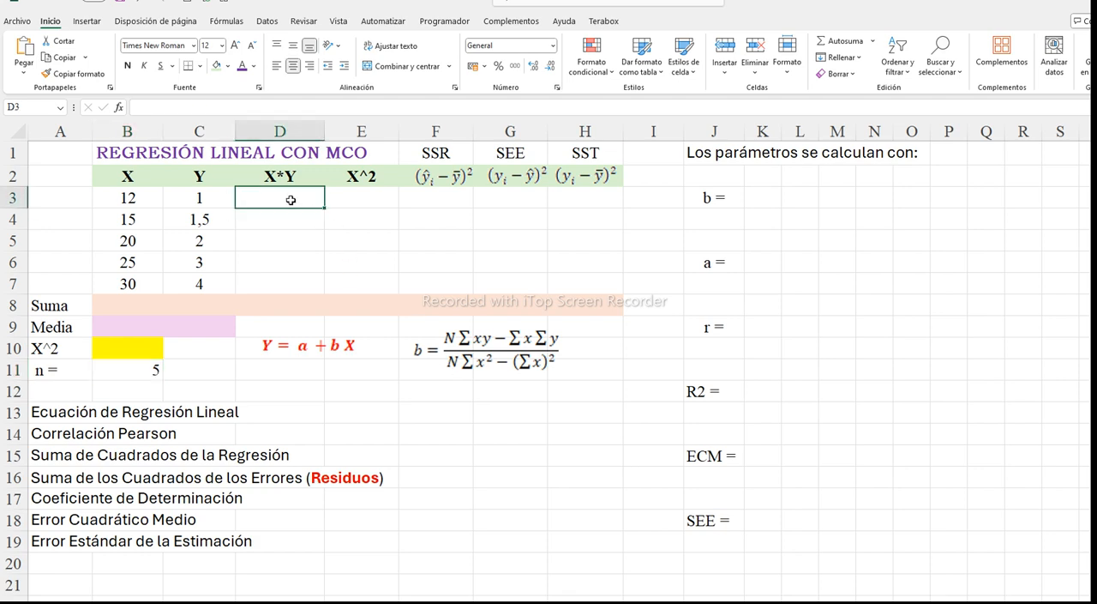
{"action": "type", "text": "="}
{"action": "left_click", "coordinate": [140, 200]}
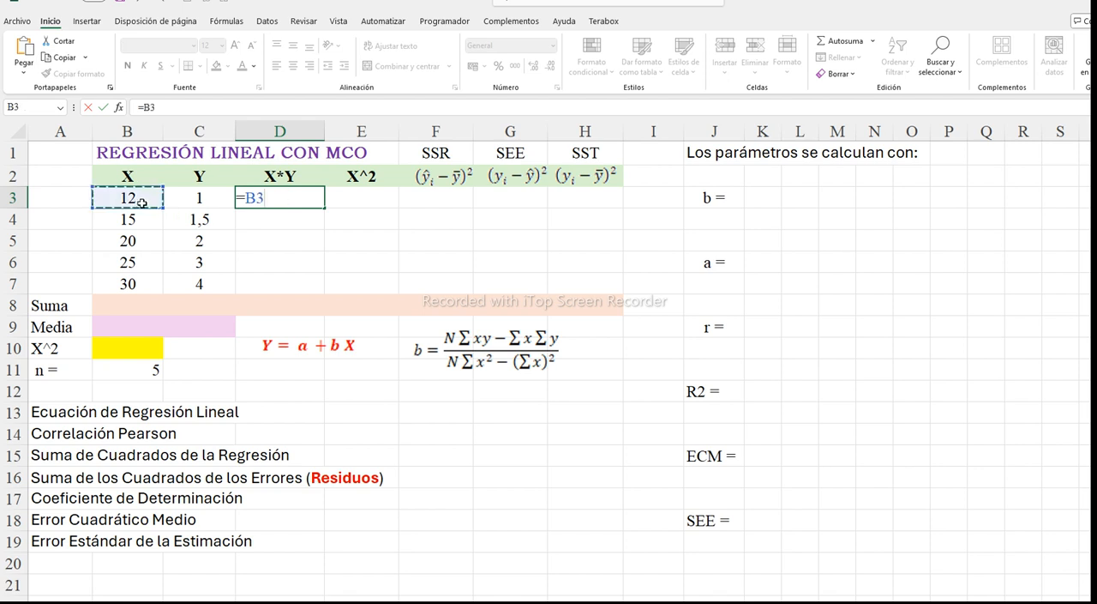
{"action": "type", "text": "*"}
{"action": "left_click", "coordinate": [178, 199]}
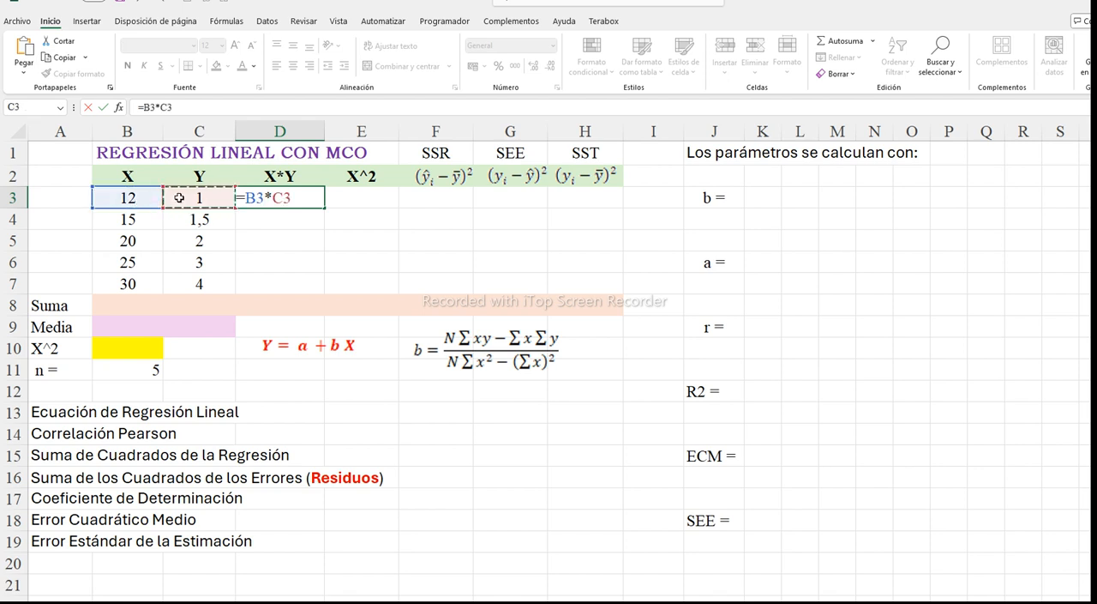
{"action": "key", "text": "Return"}
{"action": "left_click", "coordinate": [311, 200]}
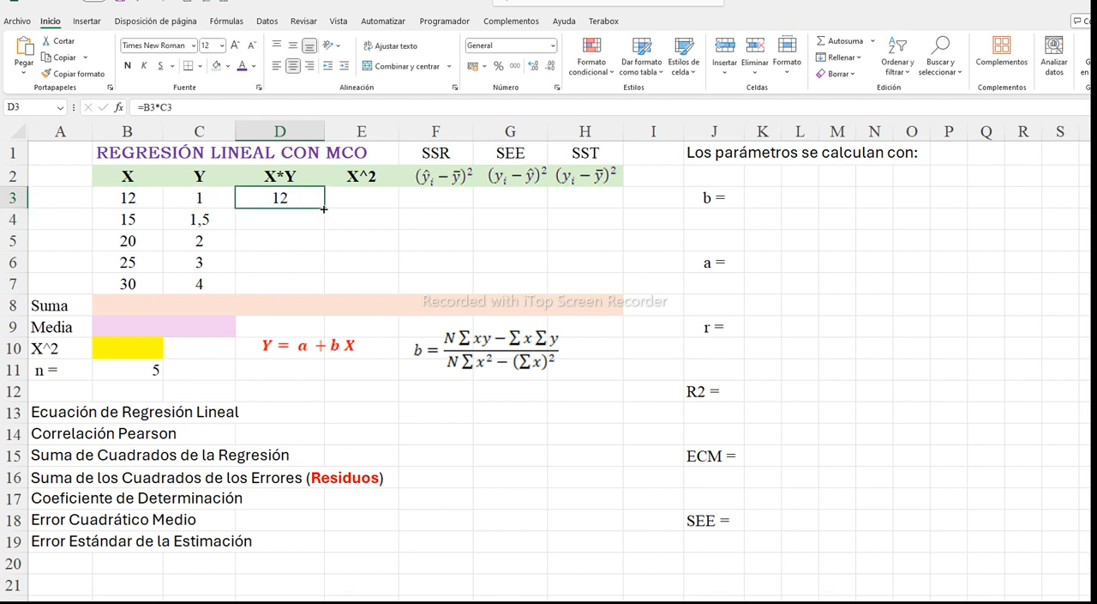
{"action": "left_click_drag", "start_coordinate": [324, 208], "coordinate": [318, 290]}
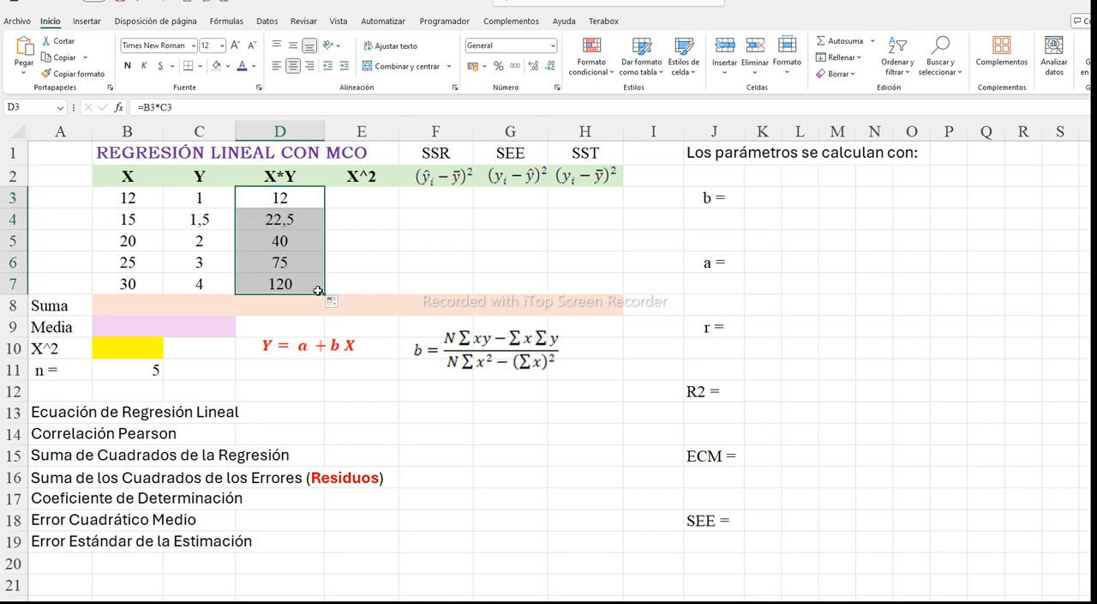
Total the X, Y and X*Y columns in the Suma row with AutoSum in B8, C8 and D8
{"action": "left_click", "coordinate": [126, 306]}
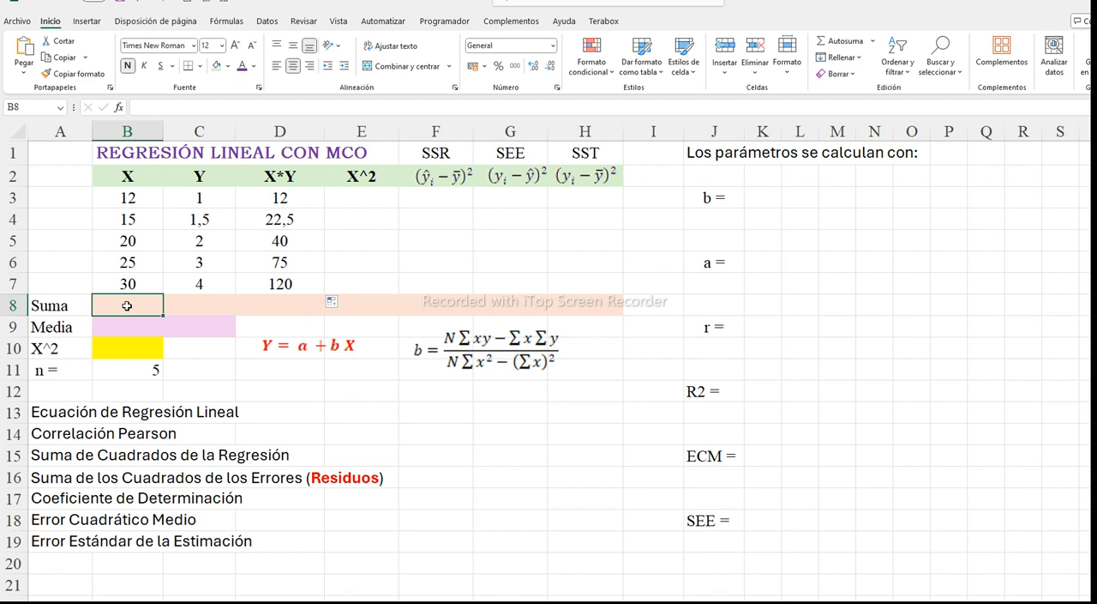
{"action": "left_click", "coordinate": [825, 45]}
{"action": "key", "text": "Return"}
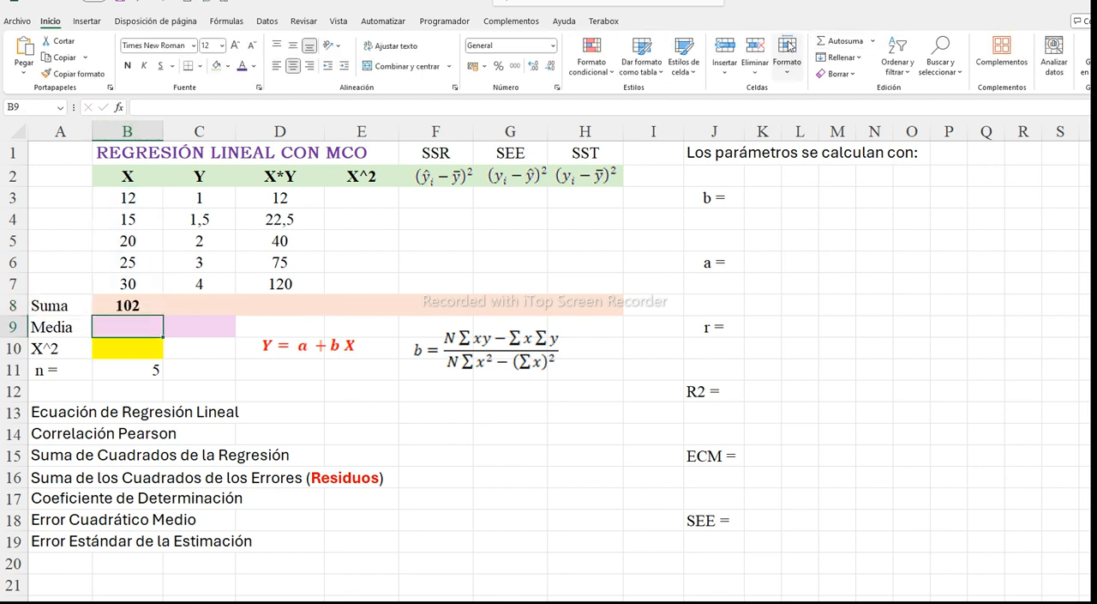
{"action": "left_click", "coordinate": [192, 297]}
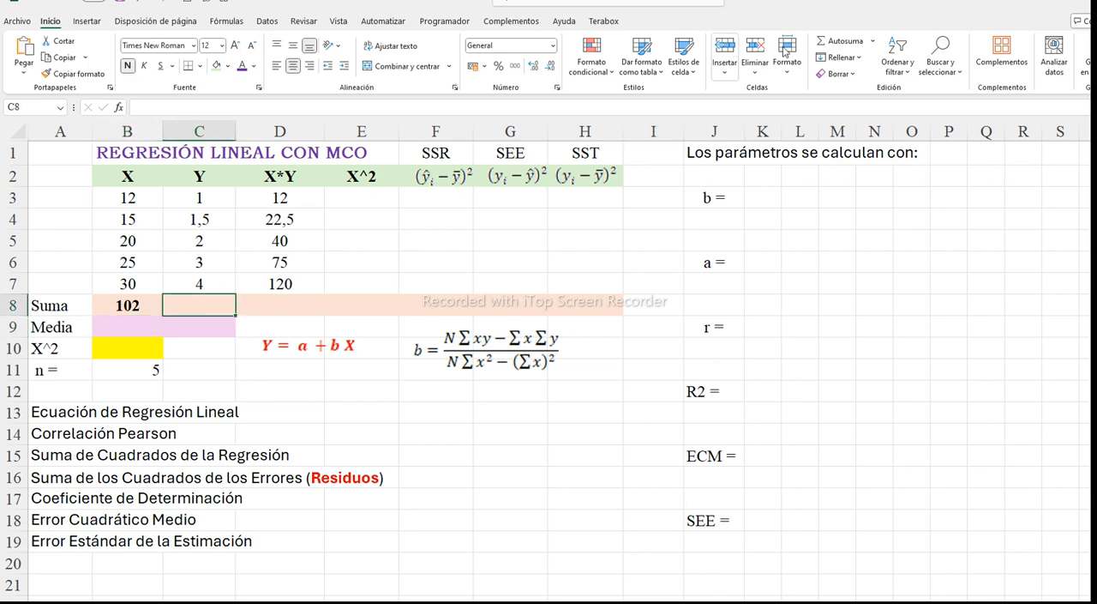
{"action": "left_click", "coordinate": [825, 45]}
{"action": "key", "text": "Return"}
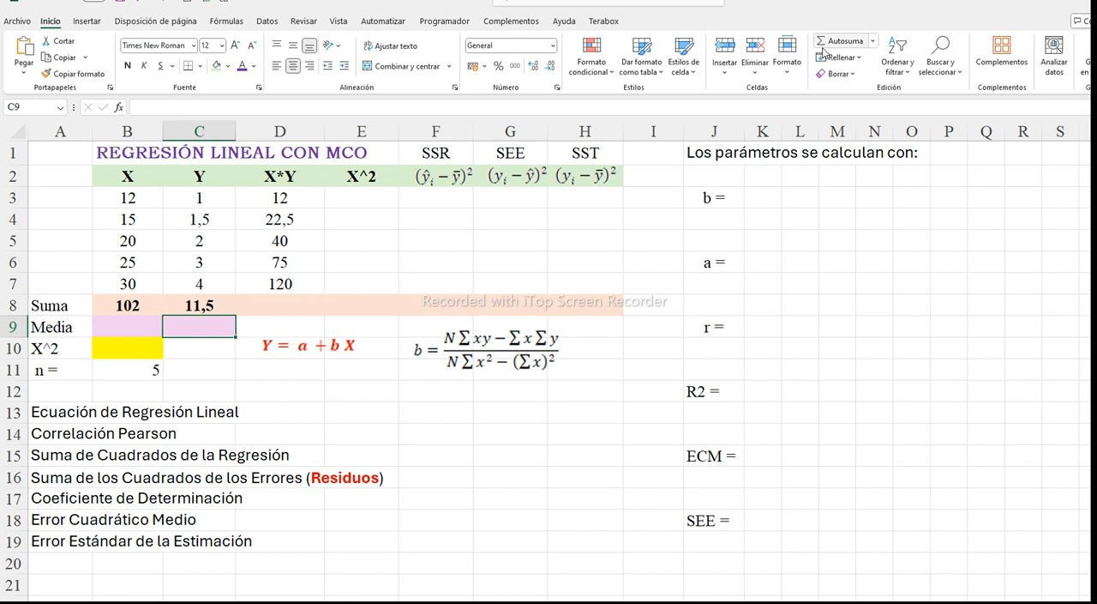
{"action": "left_click", "coordinate": [294, 304]}
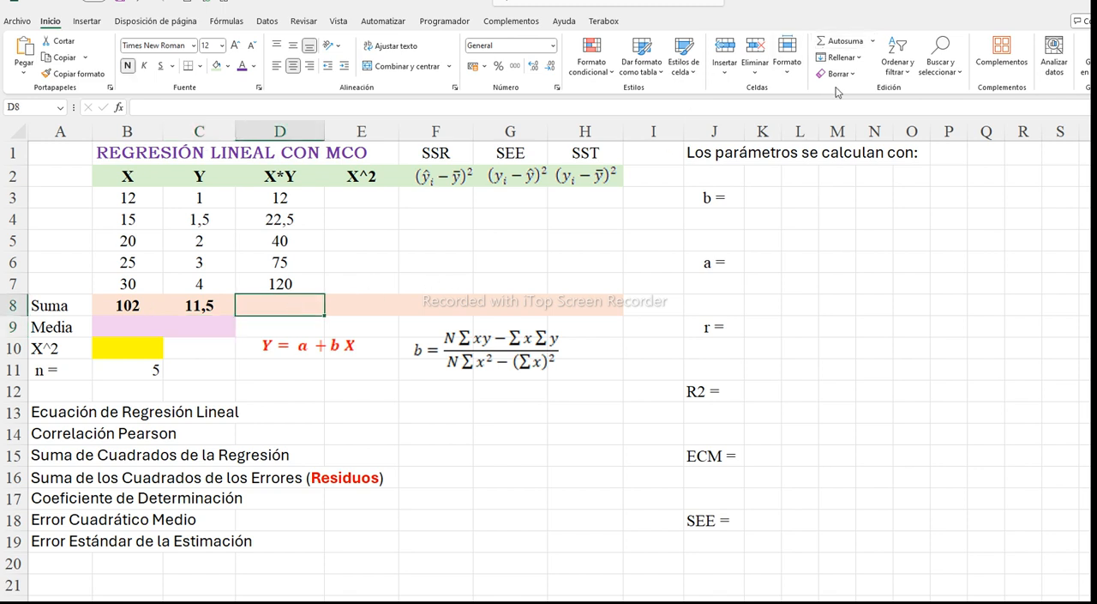
{"action": "left_click", "coordinate": [851, 44]}
{"action": "key", "text": "Return"}
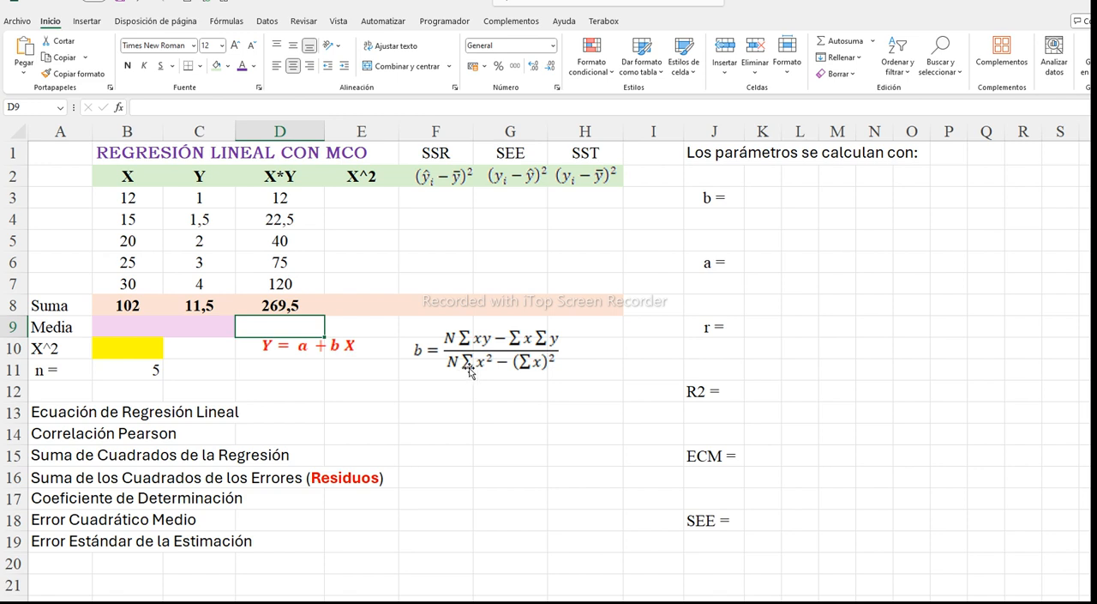
Calculate the X^2 column by entering =B3^2 in E3 and filling the formula down to E7
{"action": "left_click", "coordinate": [366, 201]}
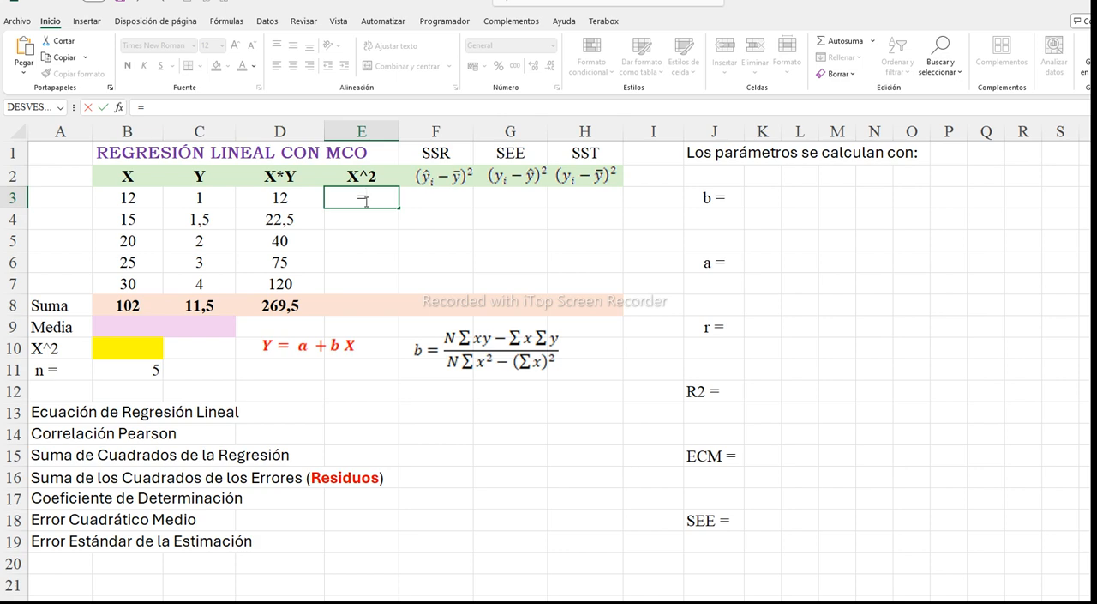
{"action": "left_click", "coordinate": [139, 196]}
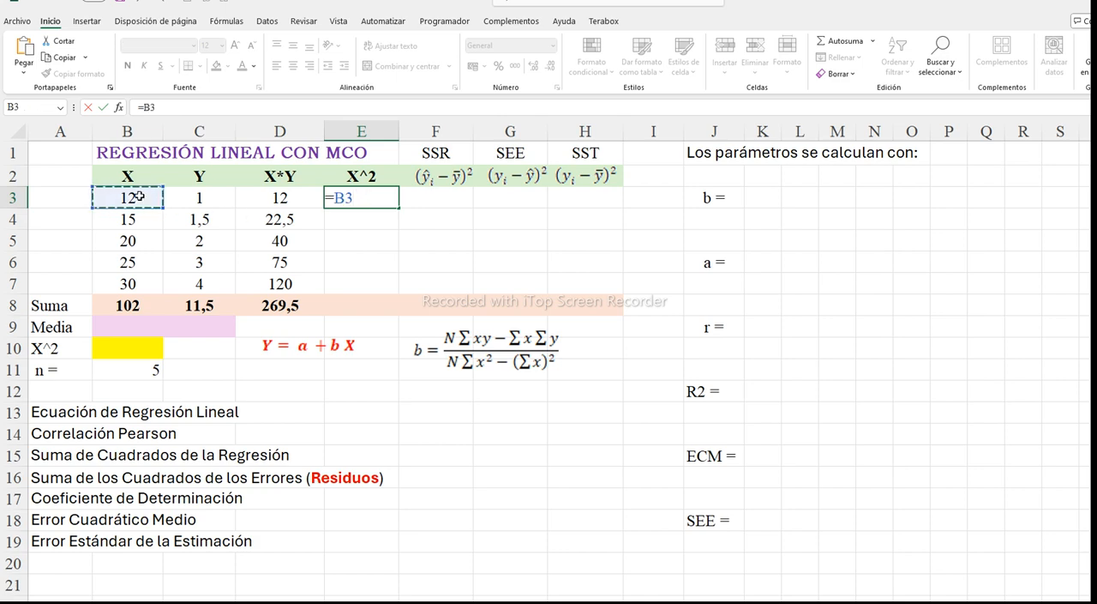
{"action": "type", "text": "^2"}
{"action": "key", "text": "Return"}
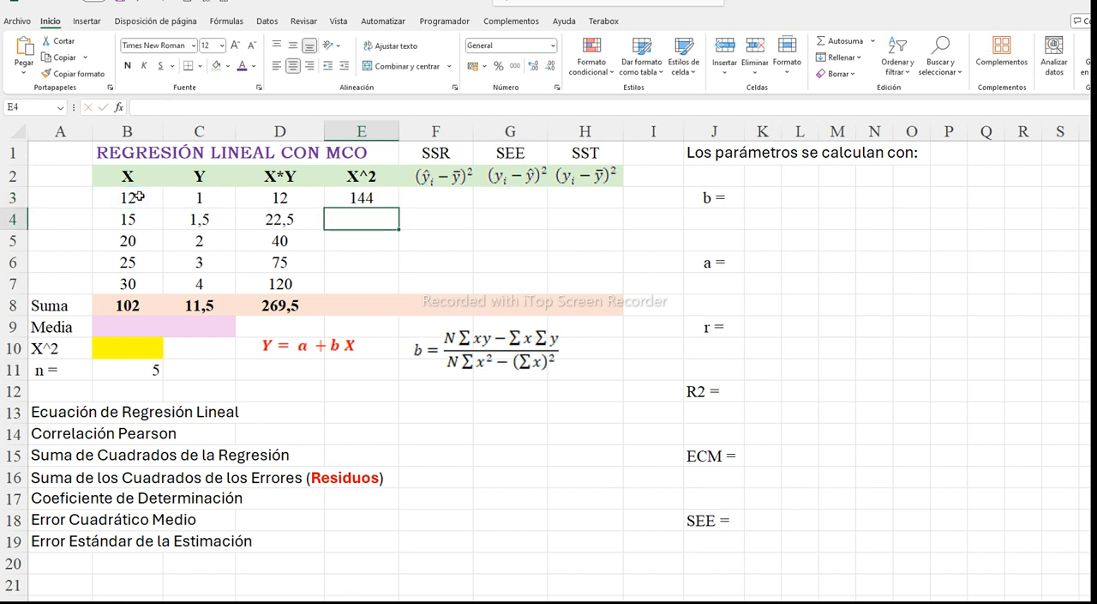
{"action": "left_click", "coordinate": [354, 198]}
{"action": "left_click_drag", "start_coordinate": [400, 208], "coordinate": [385, 287]}
Extend the sum formula from D8 across to E8 to total the X^2 column
{"action": "left_click", "coordinate": [302, 306]}
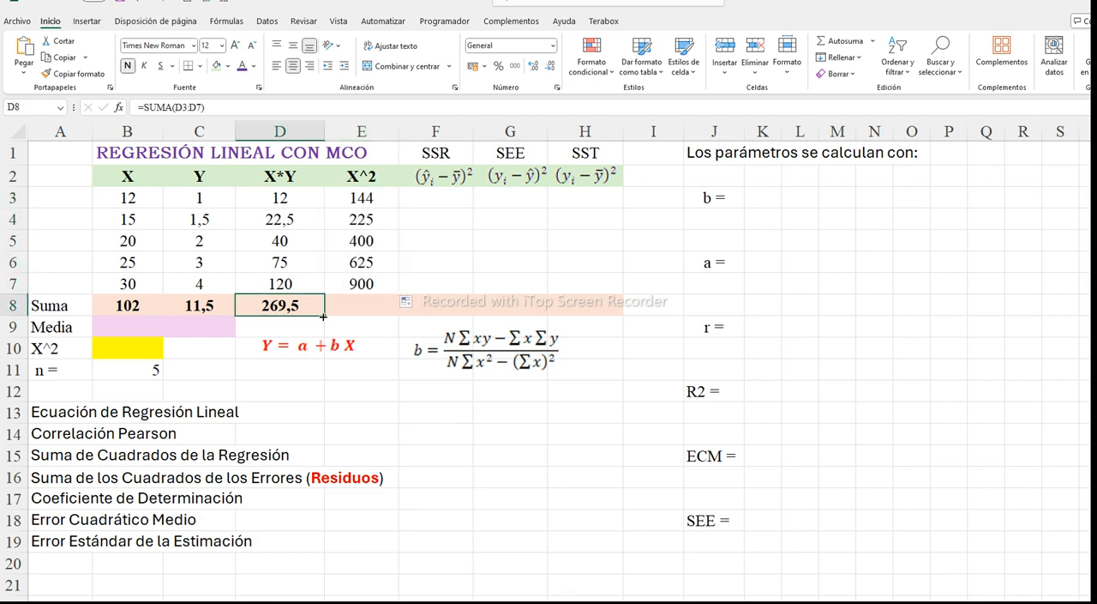
{"action": "left_click_drag", "start_coordinate": [323, 316], "coordinate": [381, 313]}
{"action": "left_click", "coordinate": [383, 312]}
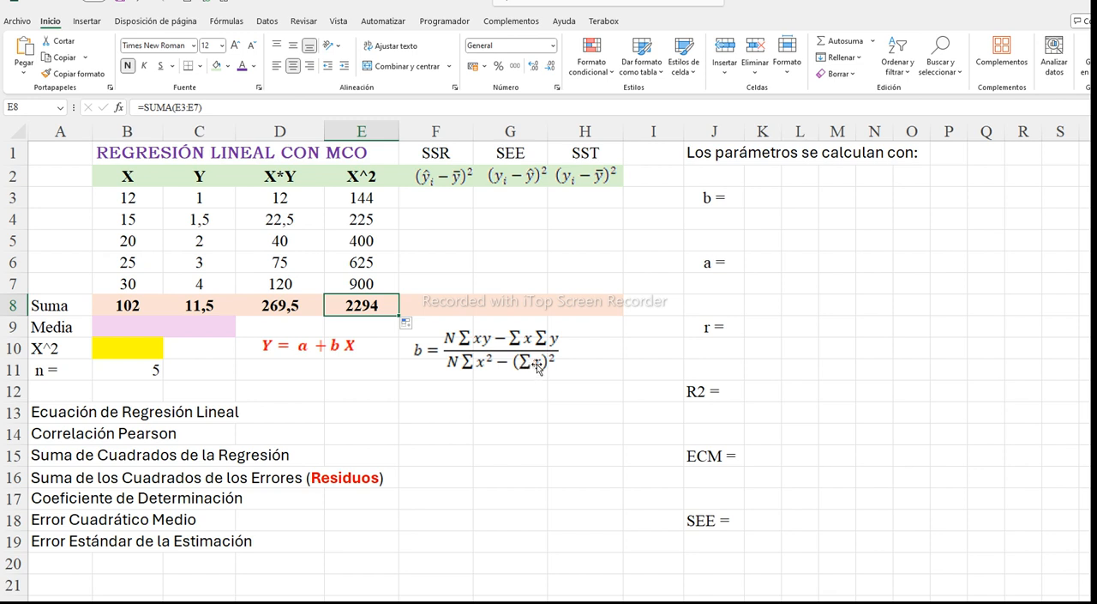
Square the sum of X in the yellow cell B10 with =B8^2 and make the result bold
{"action": "left_click", "coordinate": [128, 305]}
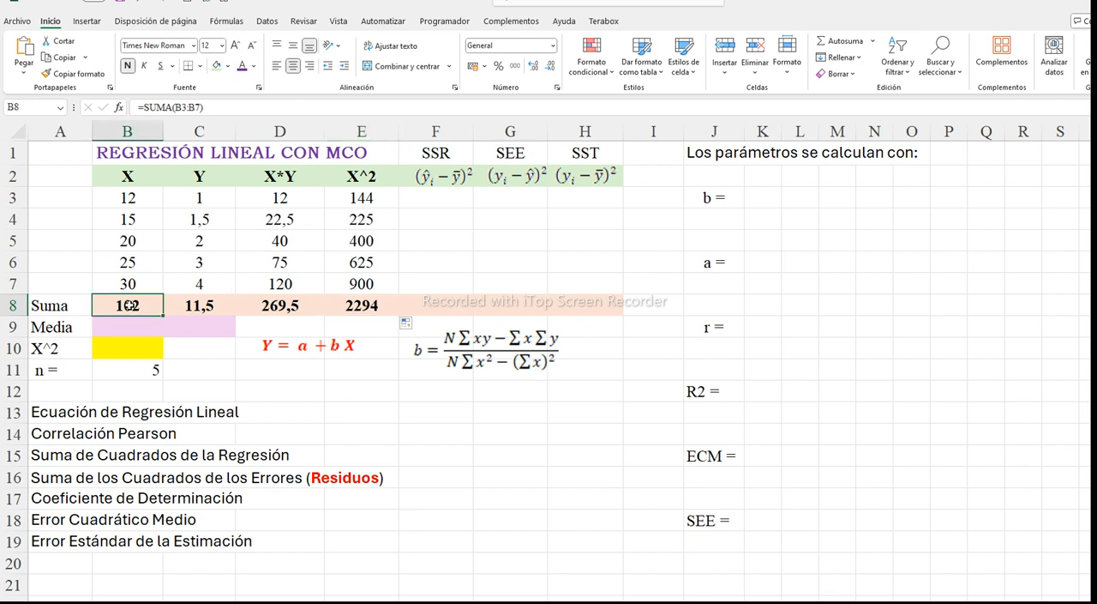
{"action": "left_click", "coordinate": [129, 350]}
{"action": "type", "text": "="}
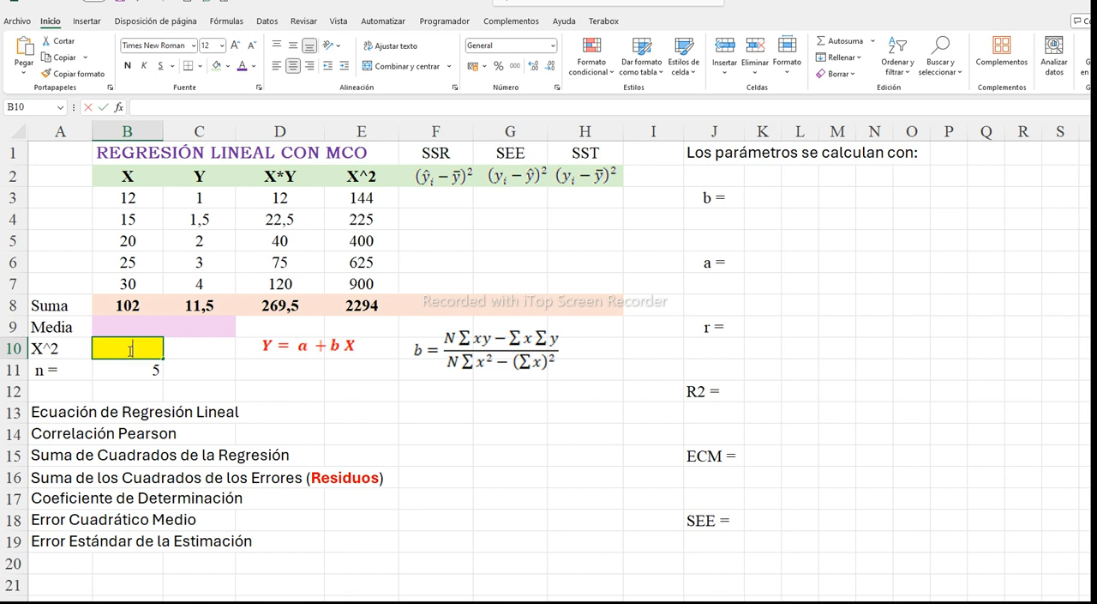
{"action": "left_click", "coordinate": [118, 305]}
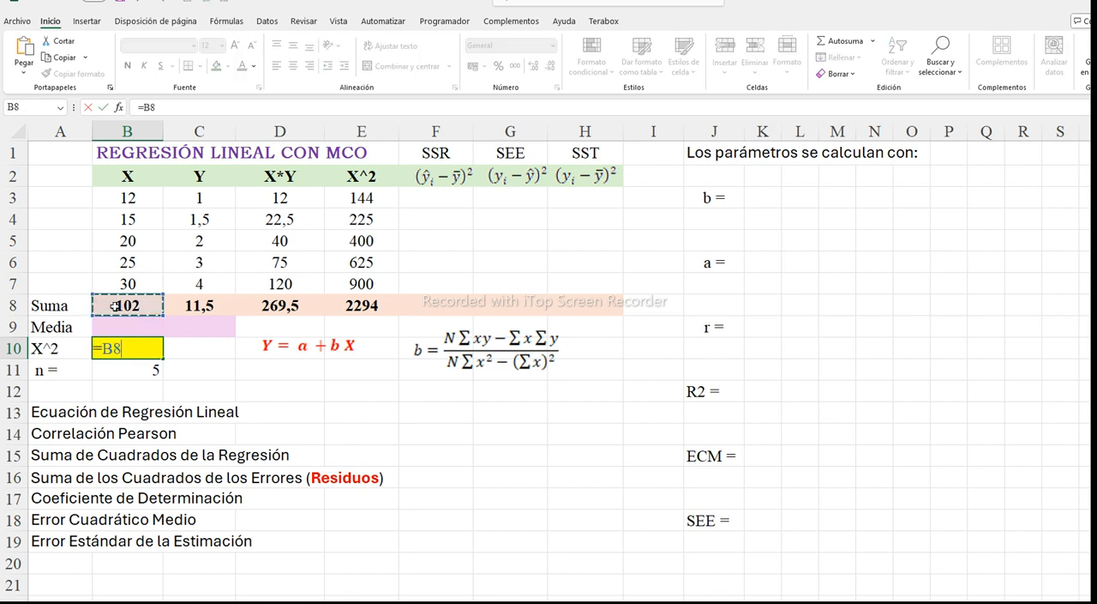
{"action": "type", "text": "^2"}
{"action": "key", "text": "Return"}
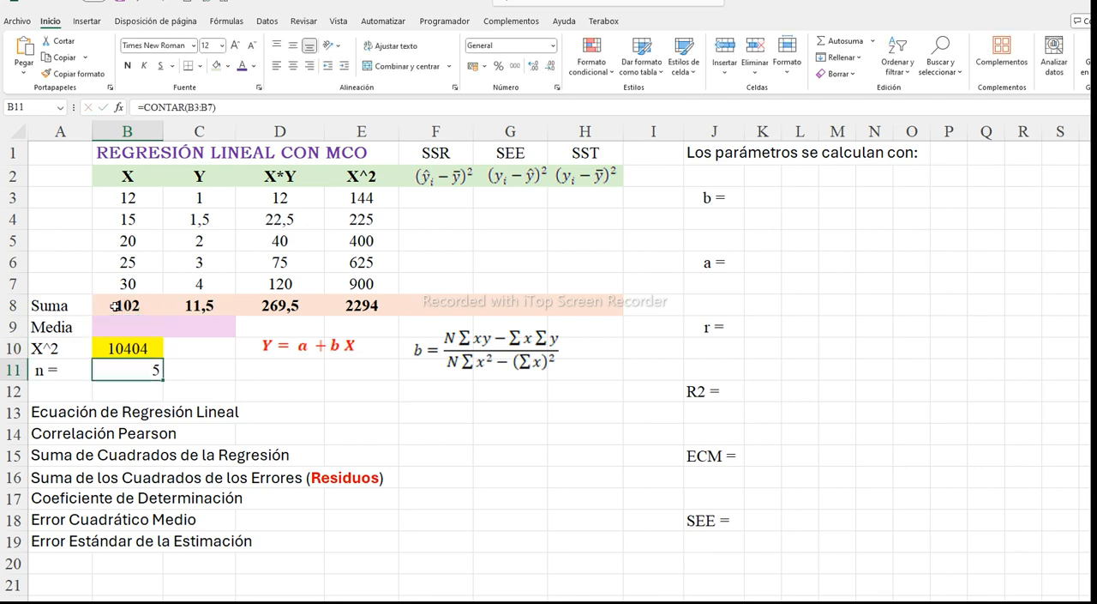
{"action": "left_click", "coordinate": [118, 352]}
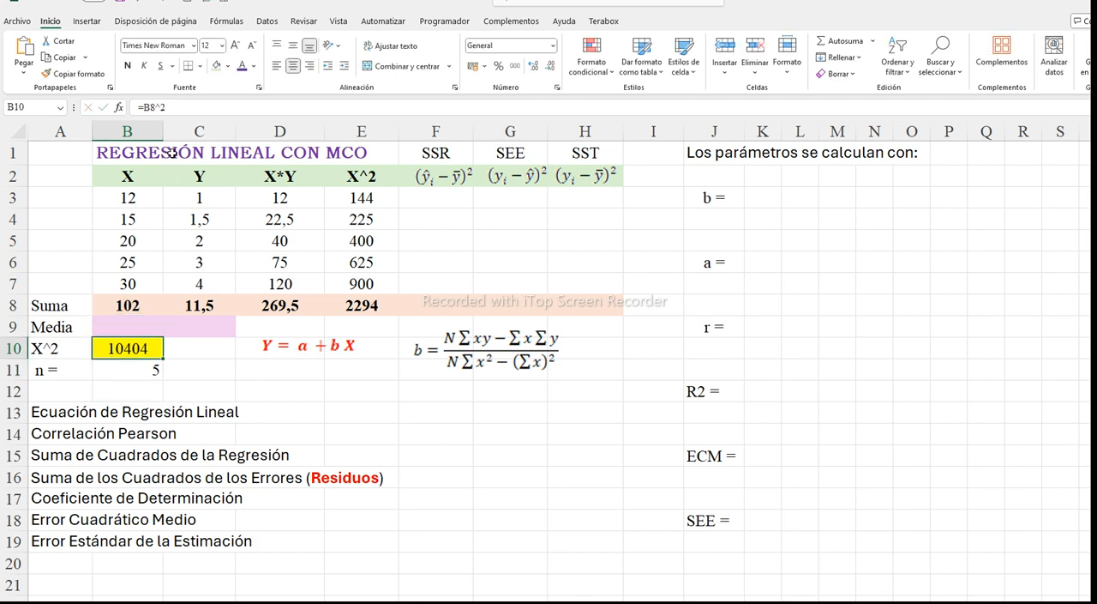
{"action": "left_click", "coordinate": [127, 65]}
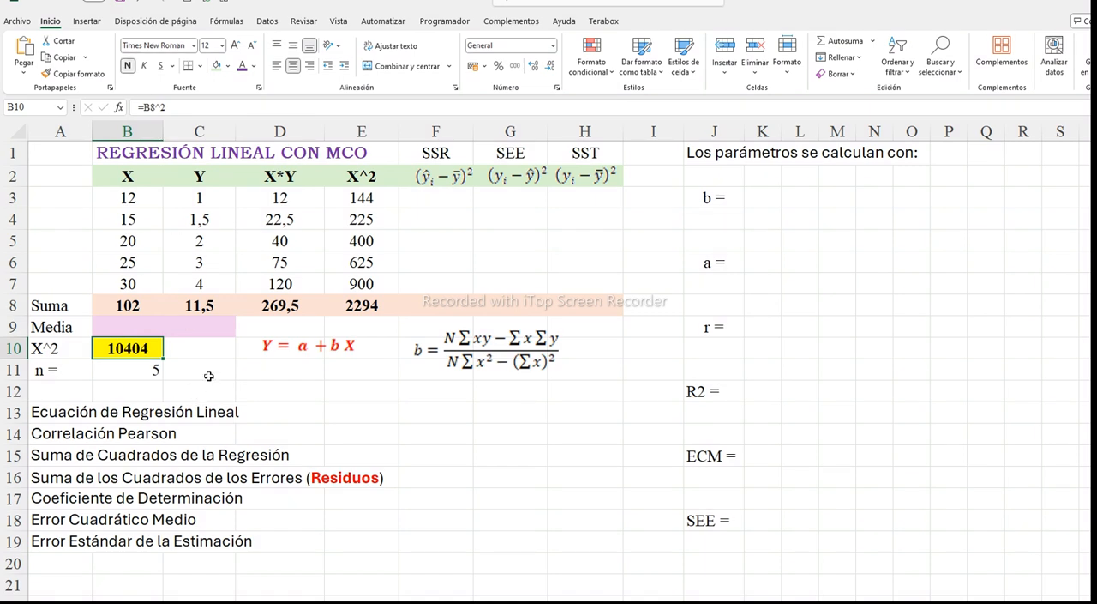
Calculate the mean of X in B9 of the Media row with PROMEDIO over B3:B7
{"action": "left_click", "coordinate": [131, 327]}
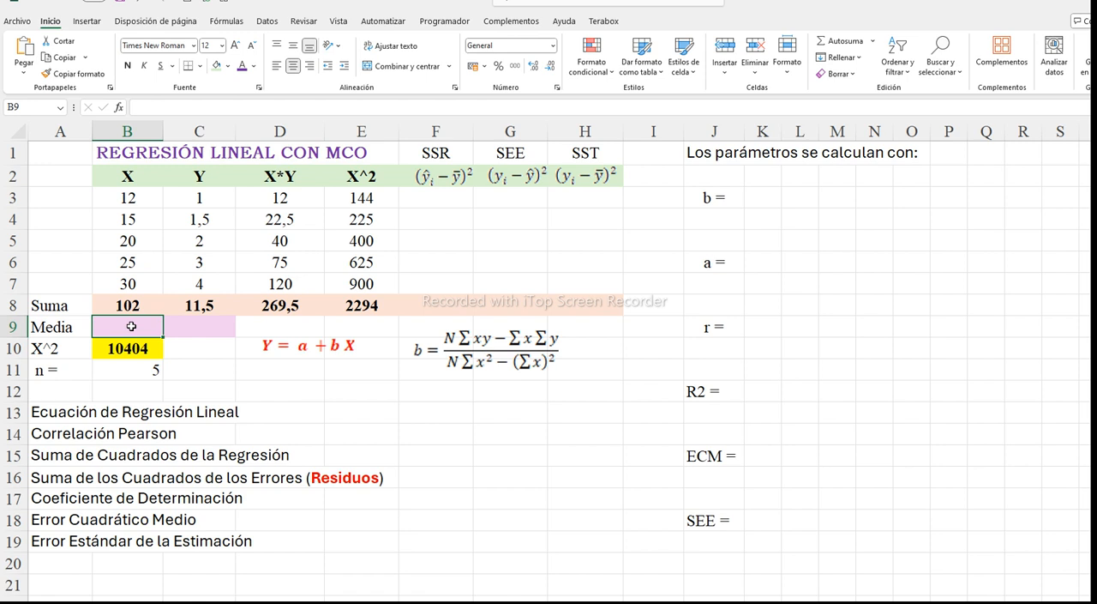
{"action": "left_click", "coordinate": [872, 40]}
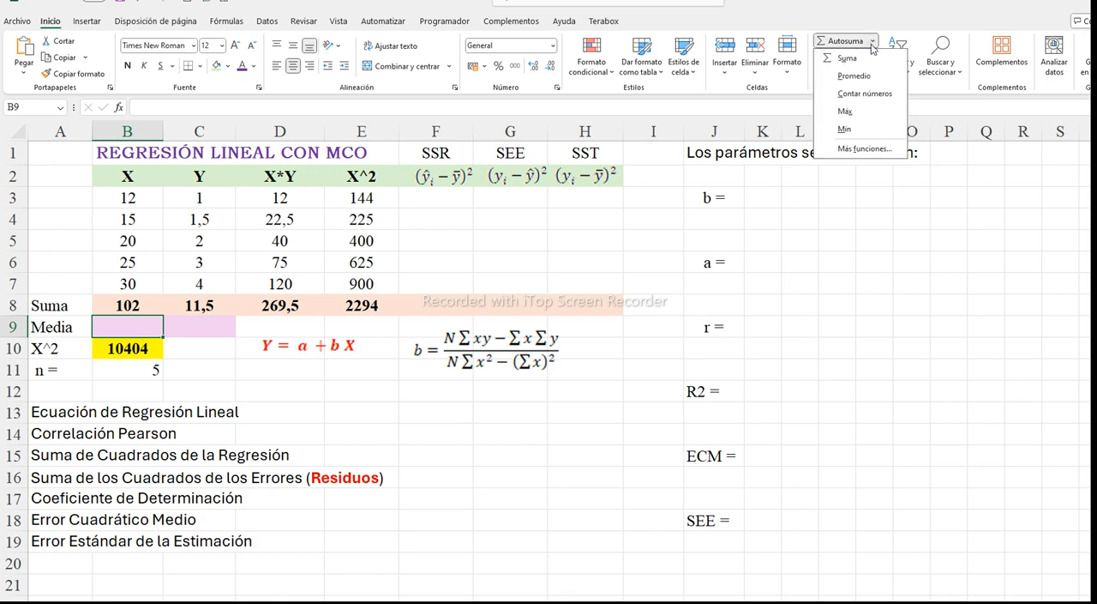
{"action": "left_click", "coordinate": [853, 76]}
{"action": "left_click_drag", "start_coordinate": [126, 197], "coordinate": [143, 284]}
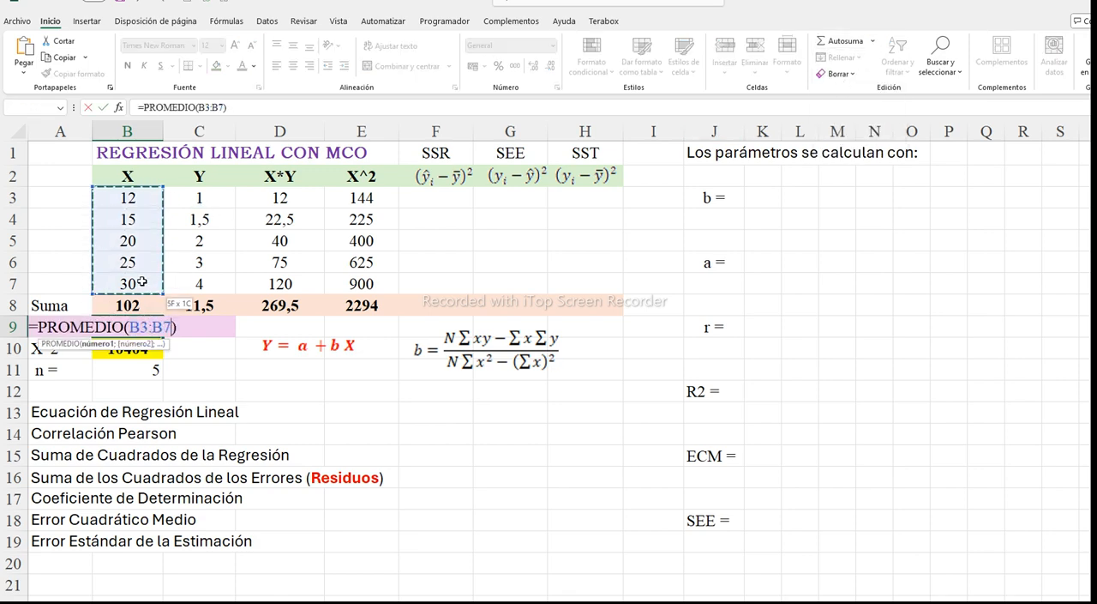
{"action": "key", "text": "Return"}
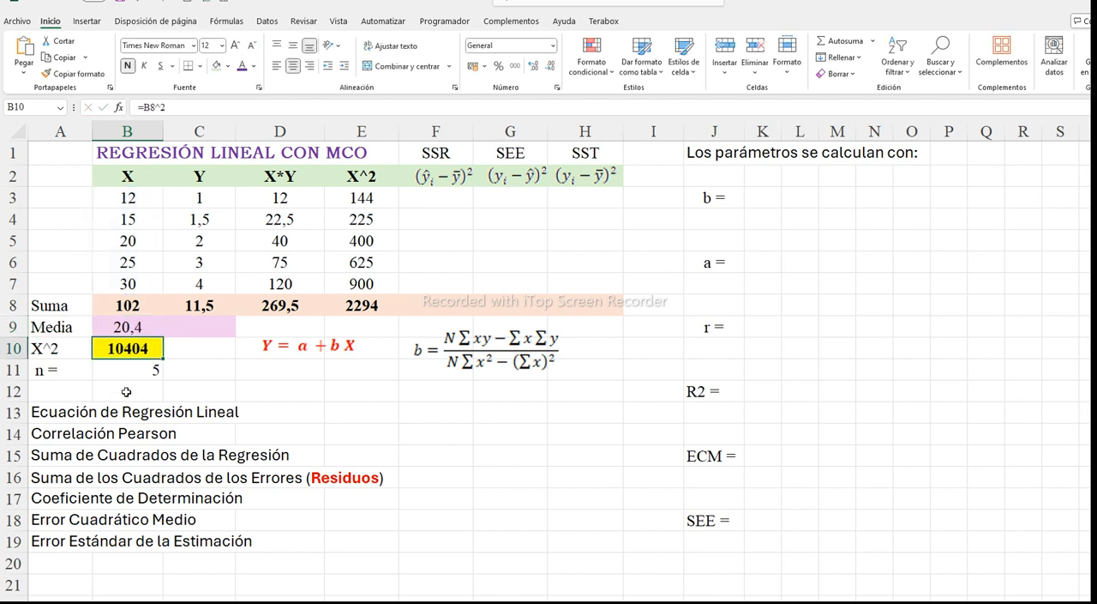
Extend the average formula from B9 across to C9 for the Y mean and make both means bold
{"action": "left_click", "coordinate": [118, 326]}
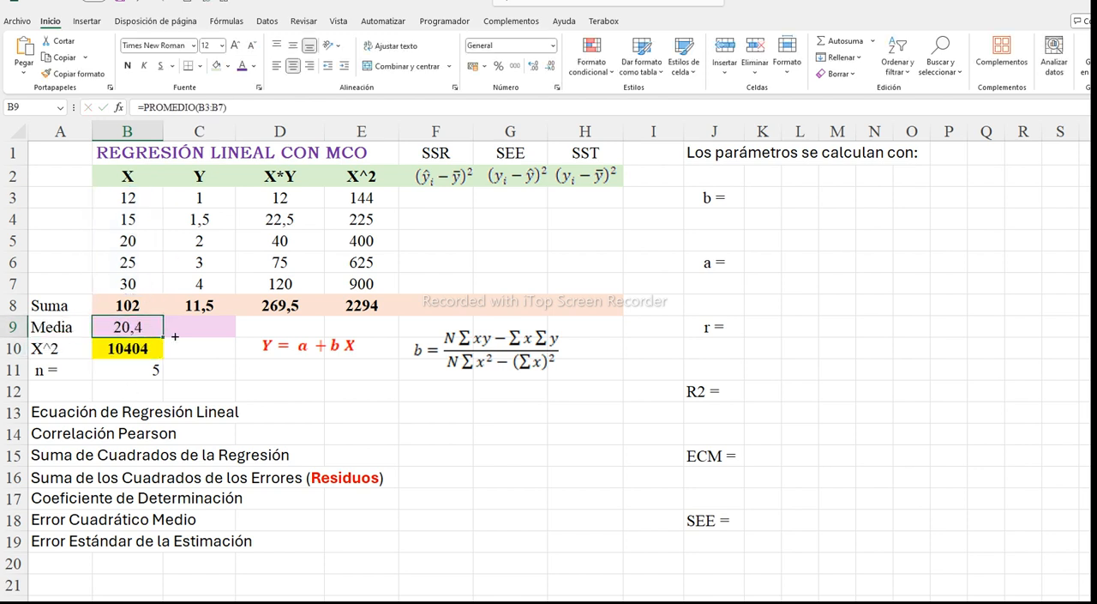
{"action": "left_click_drag", "start_coordinate": [175, 336], "coordinate": [206, 336]}
{"action": "left_click", "coordinate": [128, 66]}
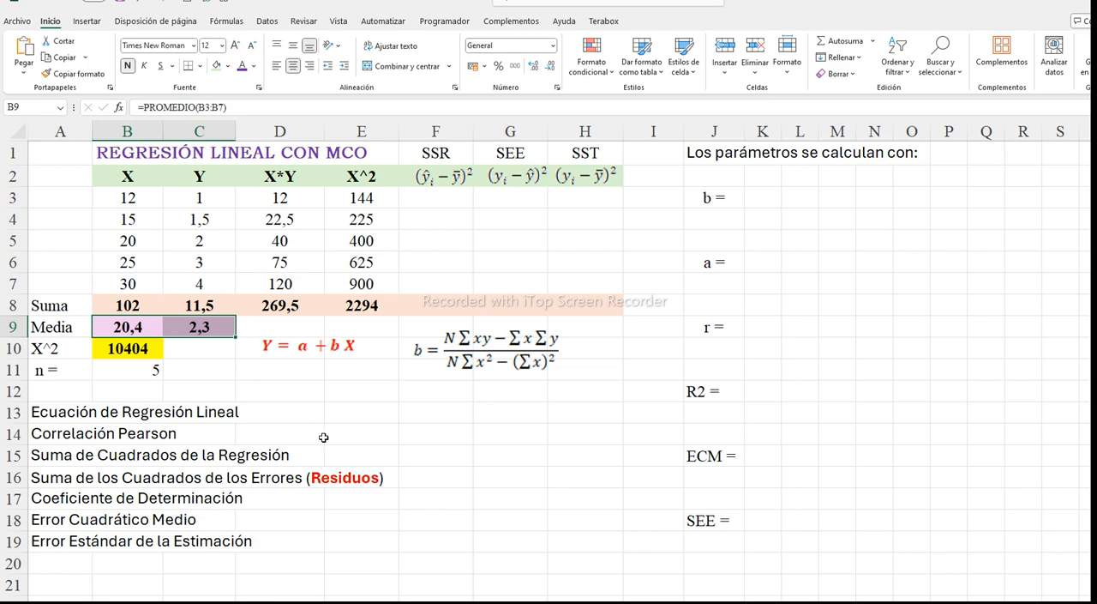
Paste the intercept formula a = ȳ − b x̄ below the slope formula on the worksheet
{"action": "left_click", "coordinate": [292, 384]}
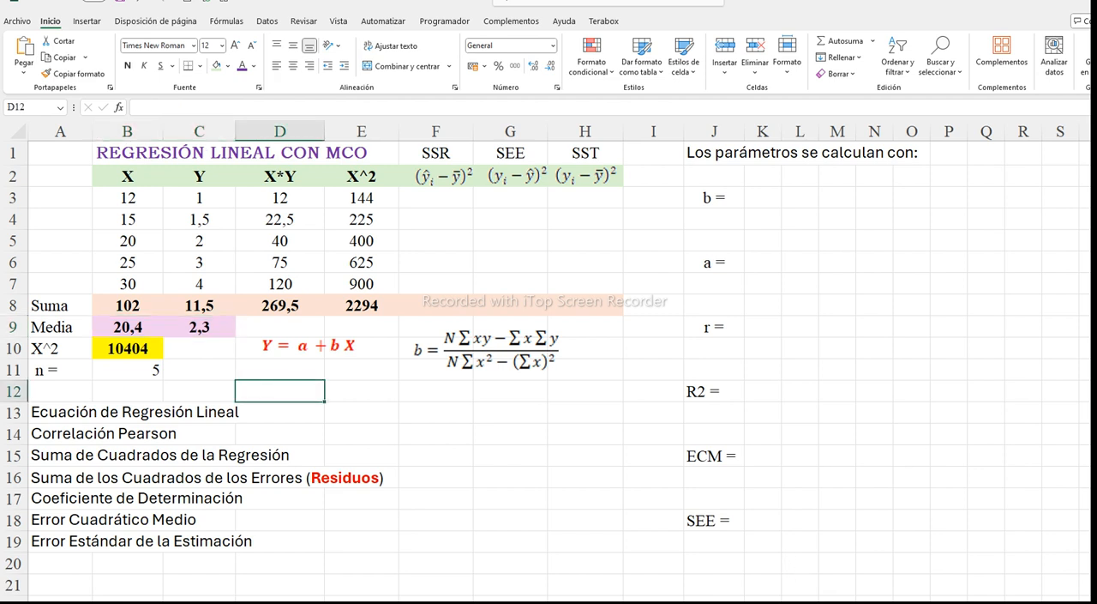
{"action": "key", "text": "ctrl+v"}
{"action": "left_click", "coordinate": [519, 452]}
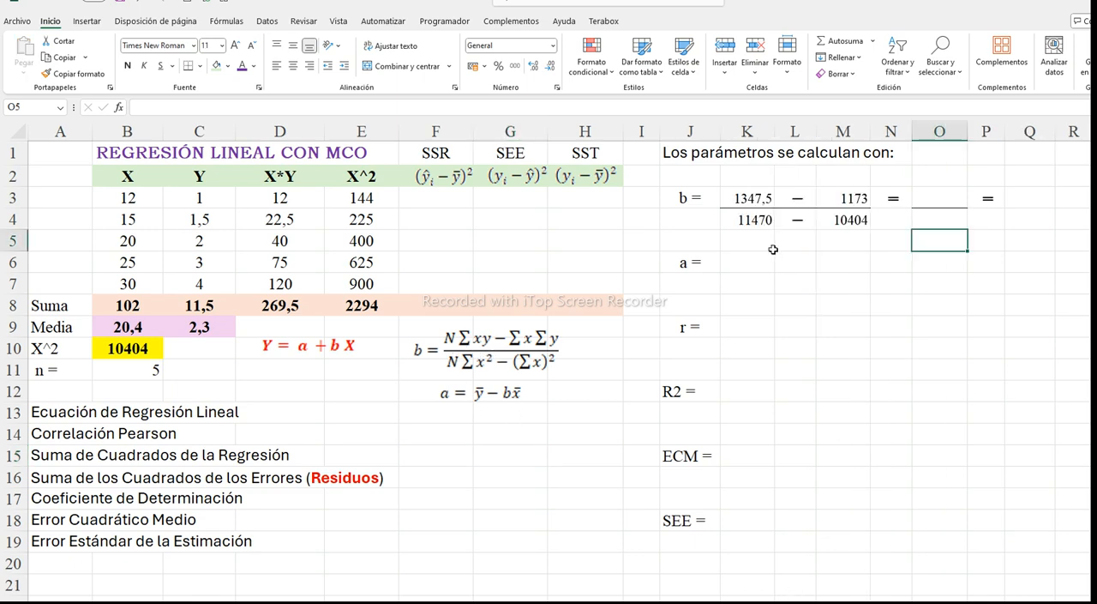
Examine the formulas behind the slope's numerator terms in K3 and M3 and denominator terms in K4 and M4, including the source cell B10
{"action": "left_click", "coordinate": [751, 198]}
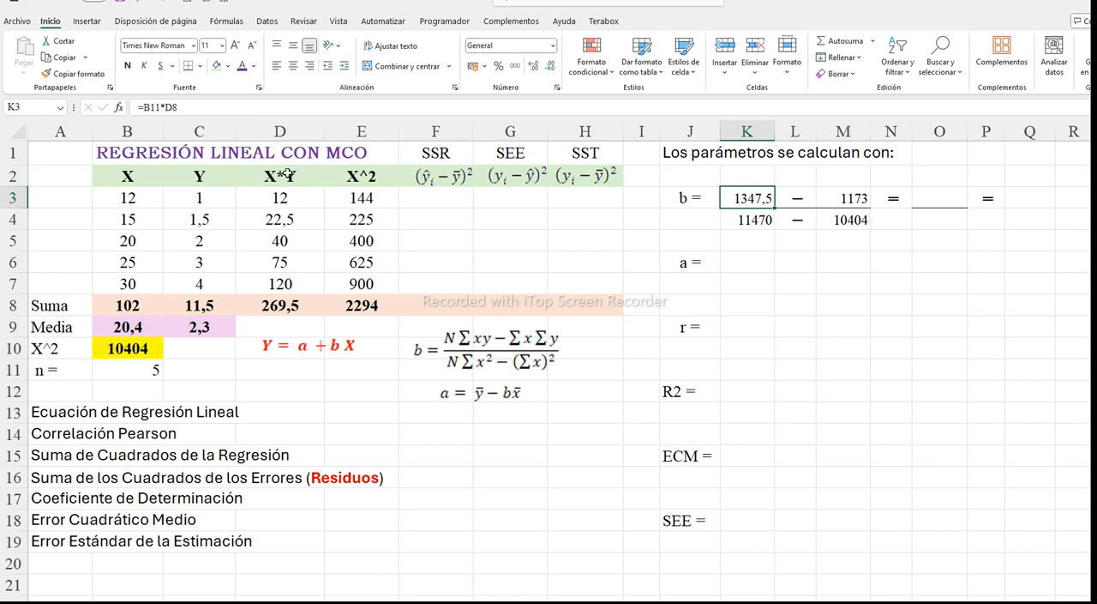
{"action": "left_click", "coordinate": [151, 113]}
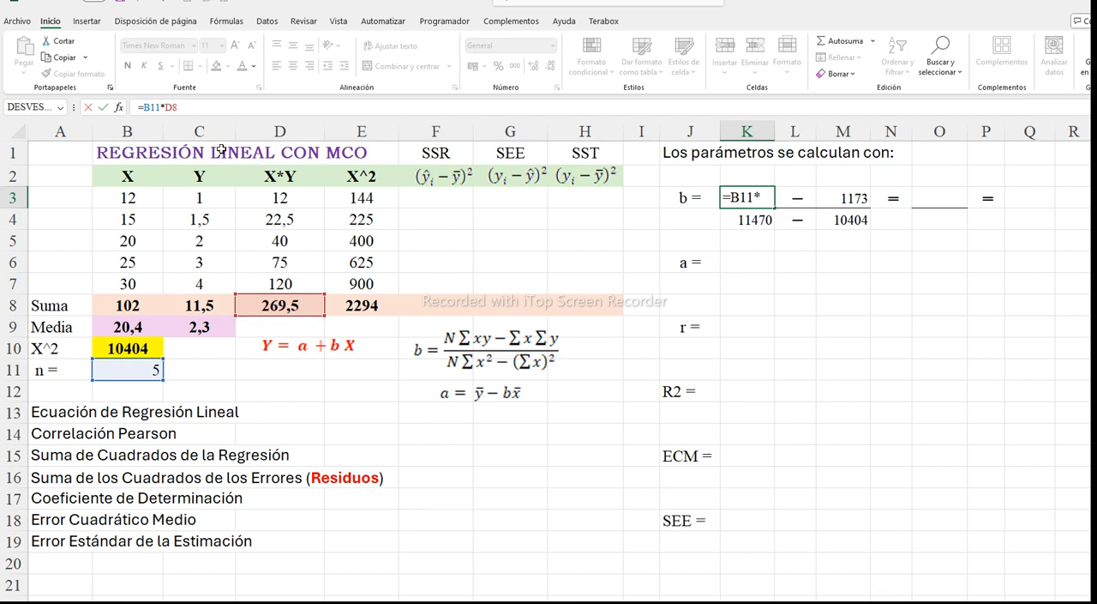
{"action": "left_click", "coordinate": [103, 107]}
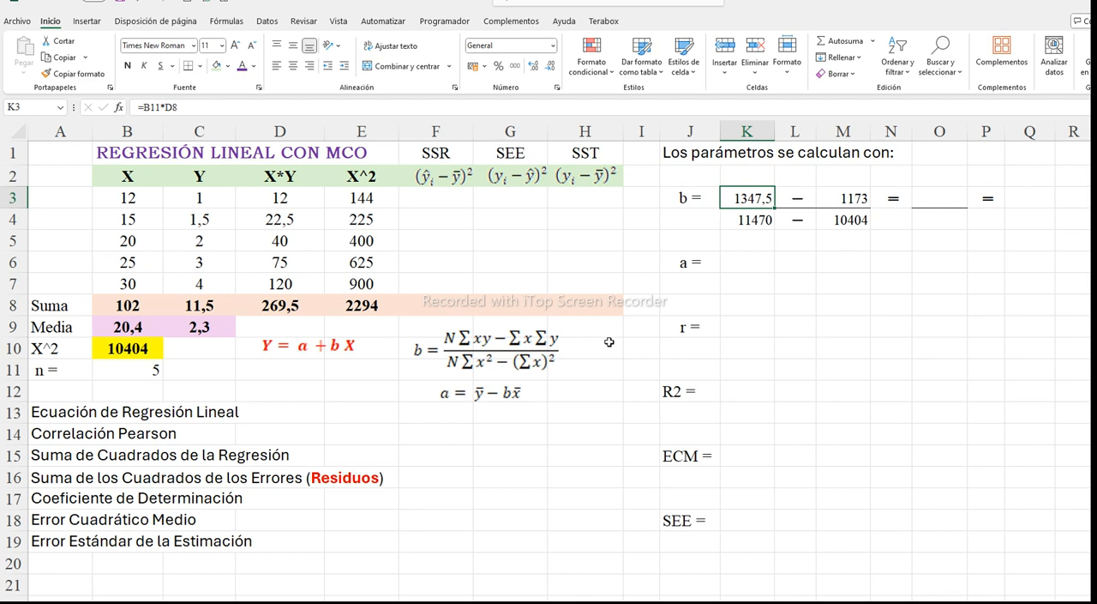
{"action": "left_click", "coordinate": [854, 201]}
{"action": "left_click", "coordinate": [166, 104]}
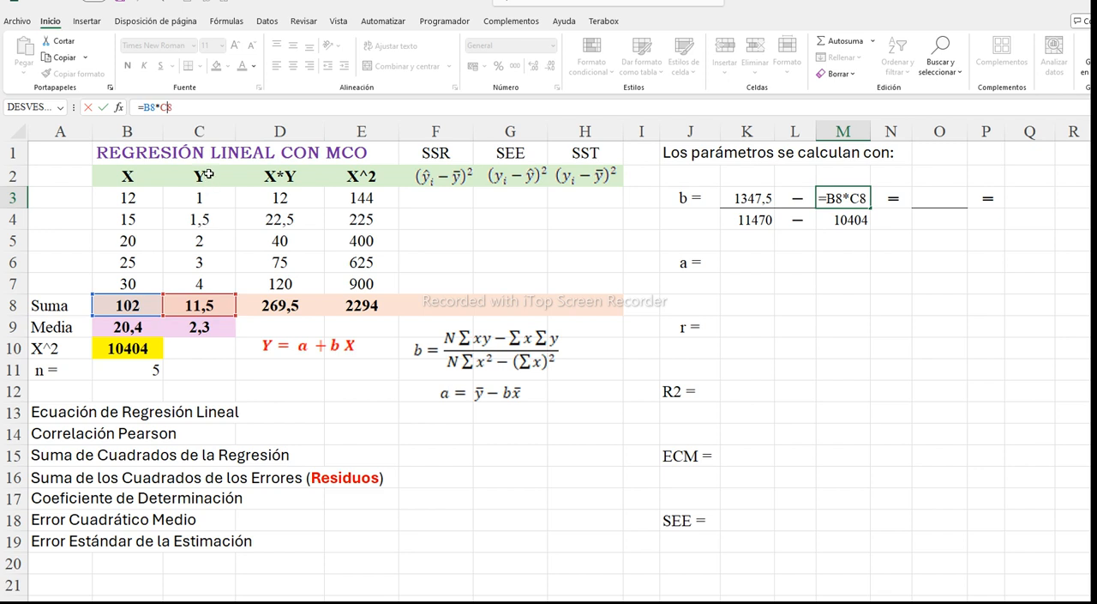
{"action": "left_click", "coordinate": [104, 107]}
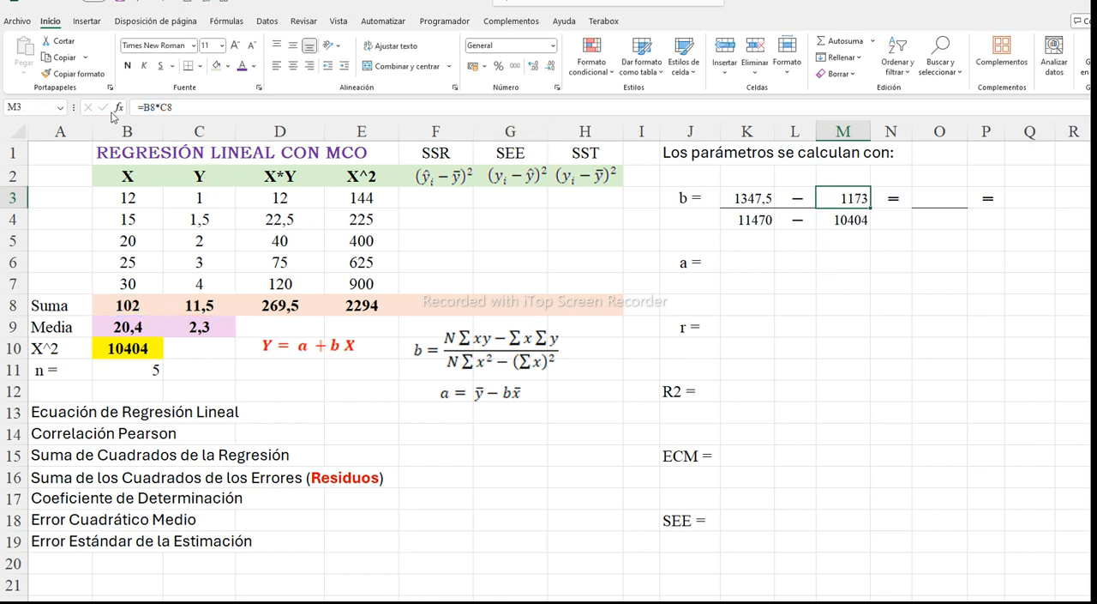
{"action": "left_click", "coordinate": [750, 221]}
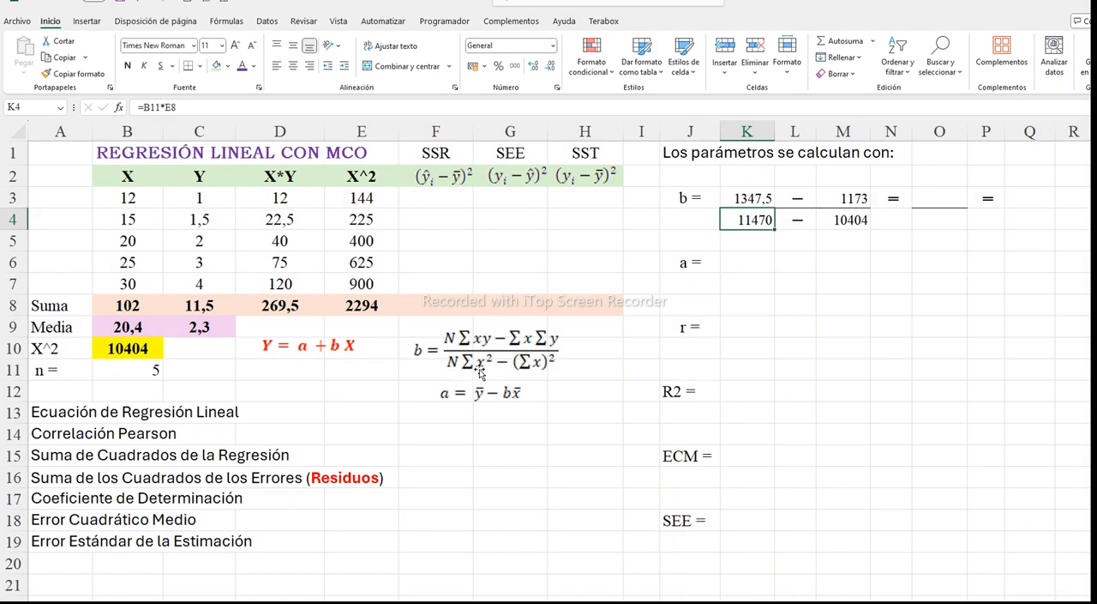
{"action": "left_click", "coordinate": [170, 107]}
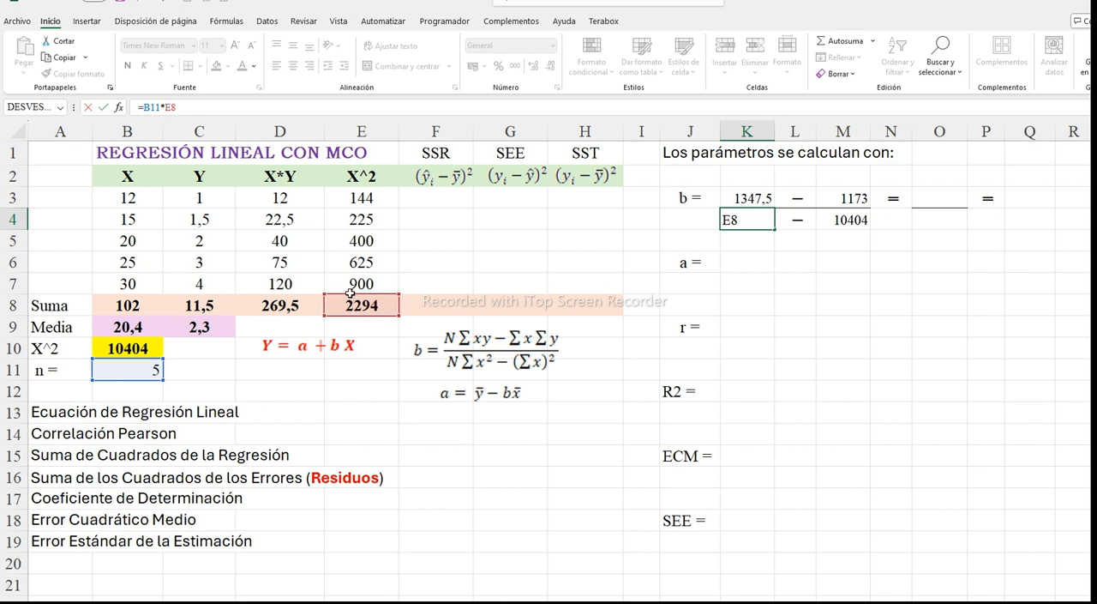
{"action": "left_click", "coordinate": [102, 107]}
{"action": "left_click", "coordinate": [842, 221]}
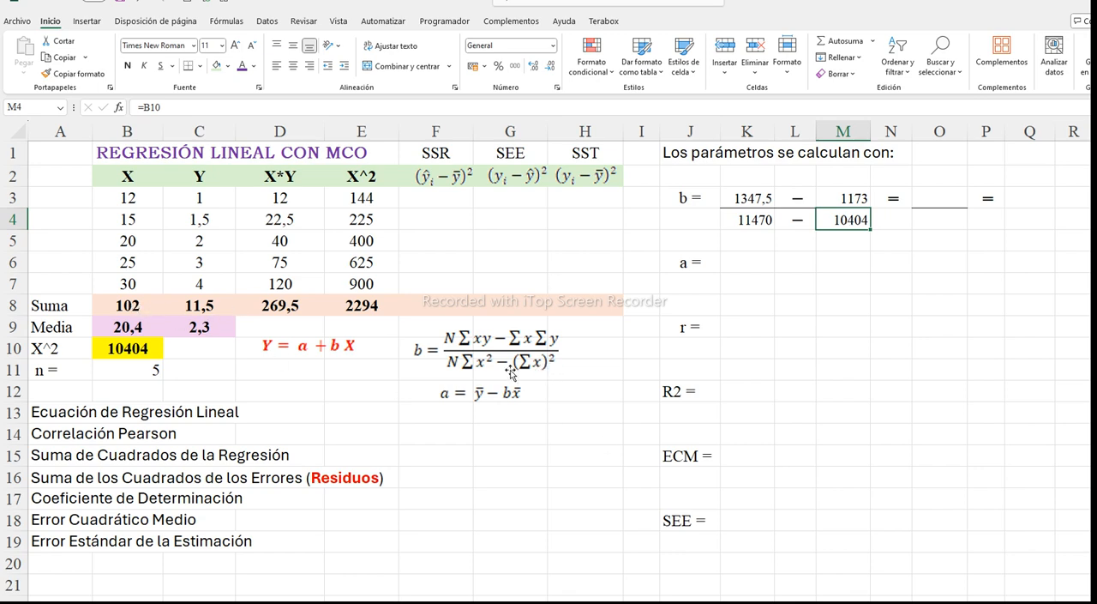
{"action": "left_click", "coordinate": [133, 346]}
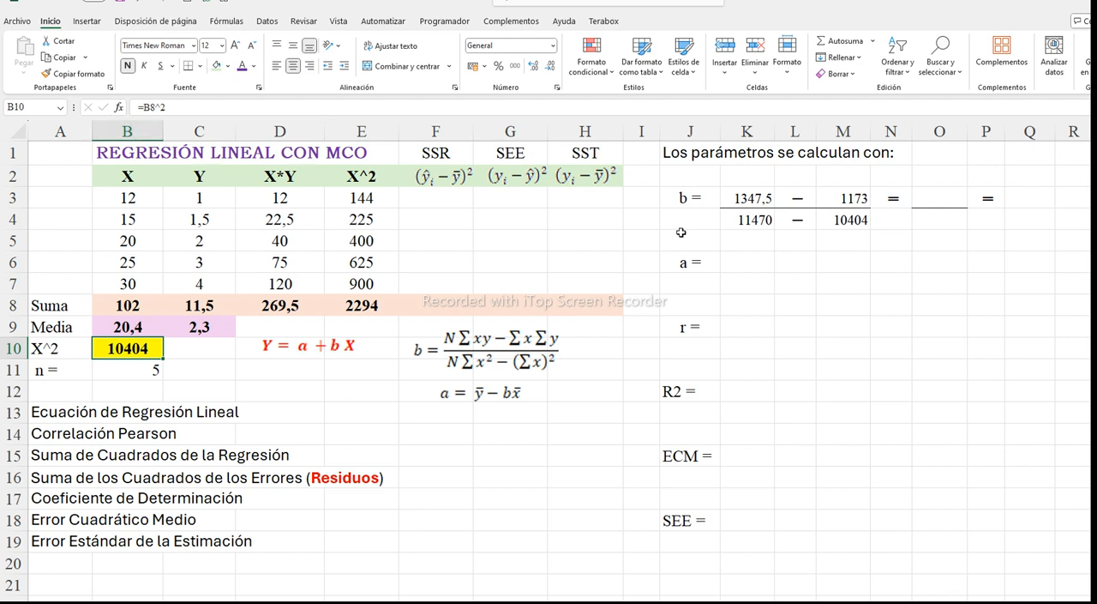
Calculate the slope's numerator in O3 with =K3-M3
{"action": "left_click", "coordinate": [949, 200]}
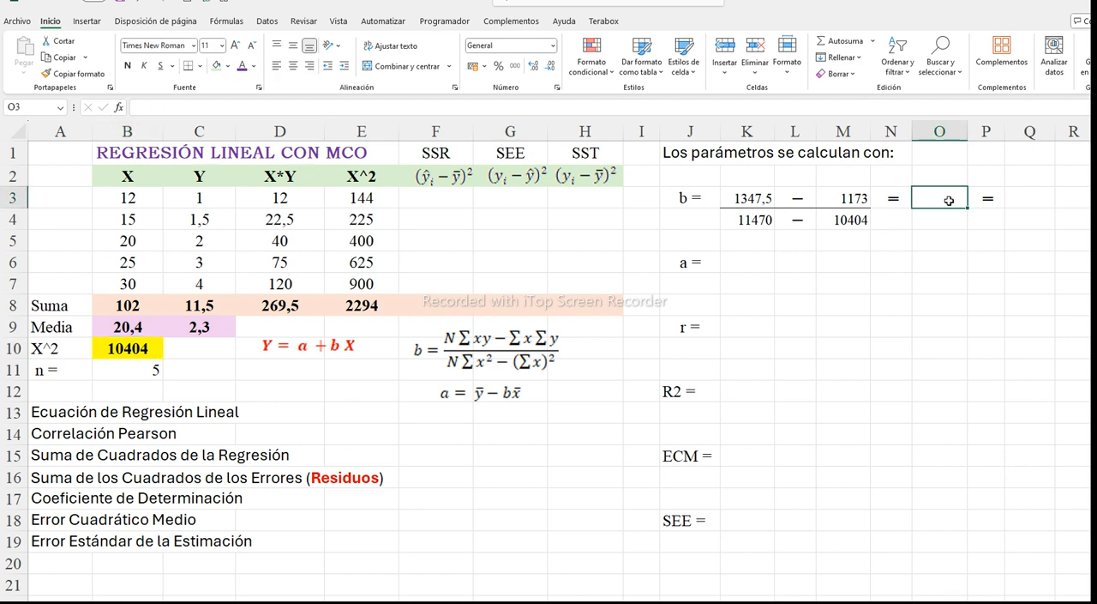
{"action": "type", "text": "="}
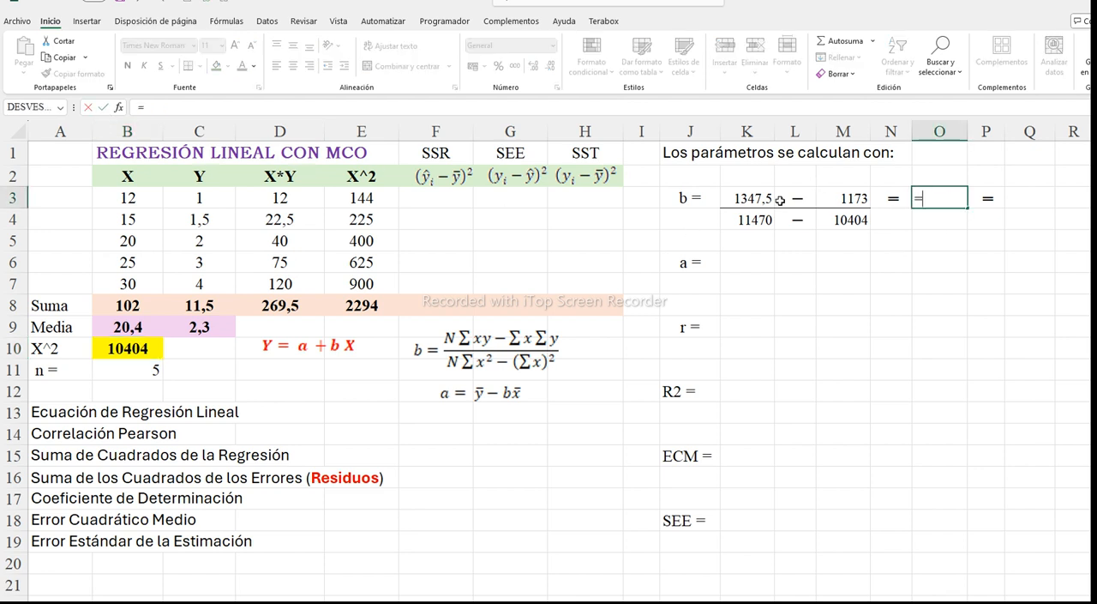
{"action": "left_click", "coordinate": [752, 200]}
{"action": "type", "text": "-"}
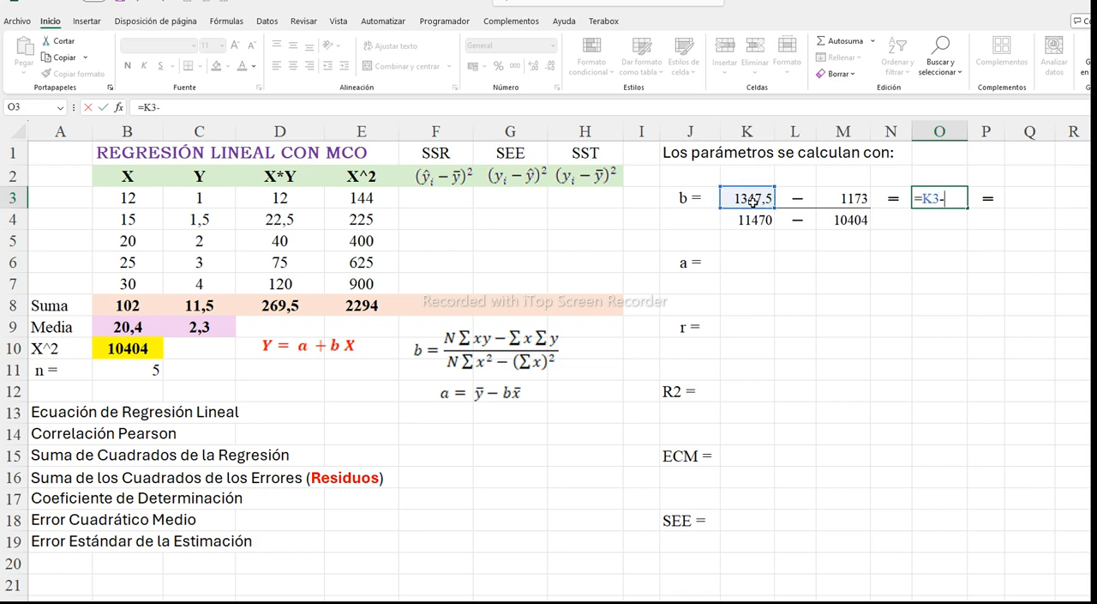
{"action": "left_click", "coordinate": [844, 199]}
{"action": "key", "text": "Return"}
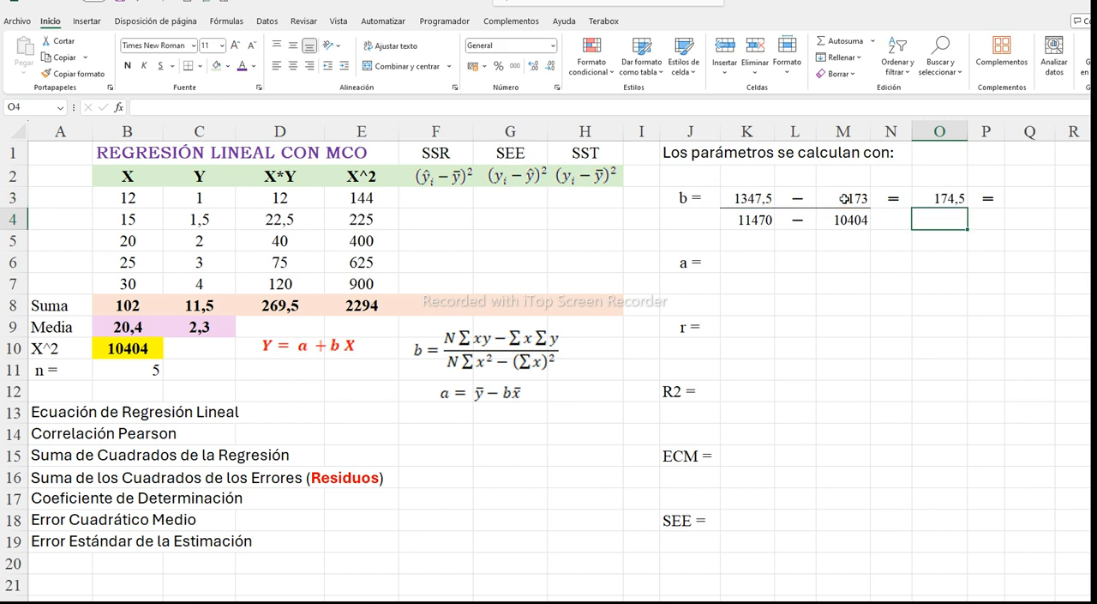
Calculate the slope's denominator in O4 with =K4-M4
{"action": "type", "text": "="}
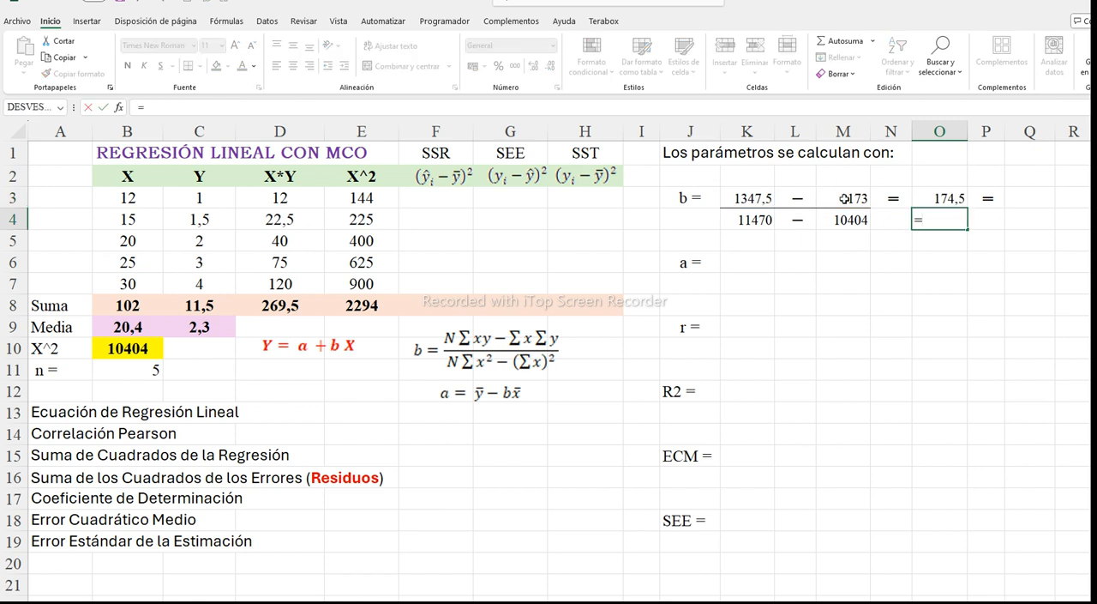
{"action": "left_click", "coordinate": [744, 221]}
{"action": "type", "text": "-"}
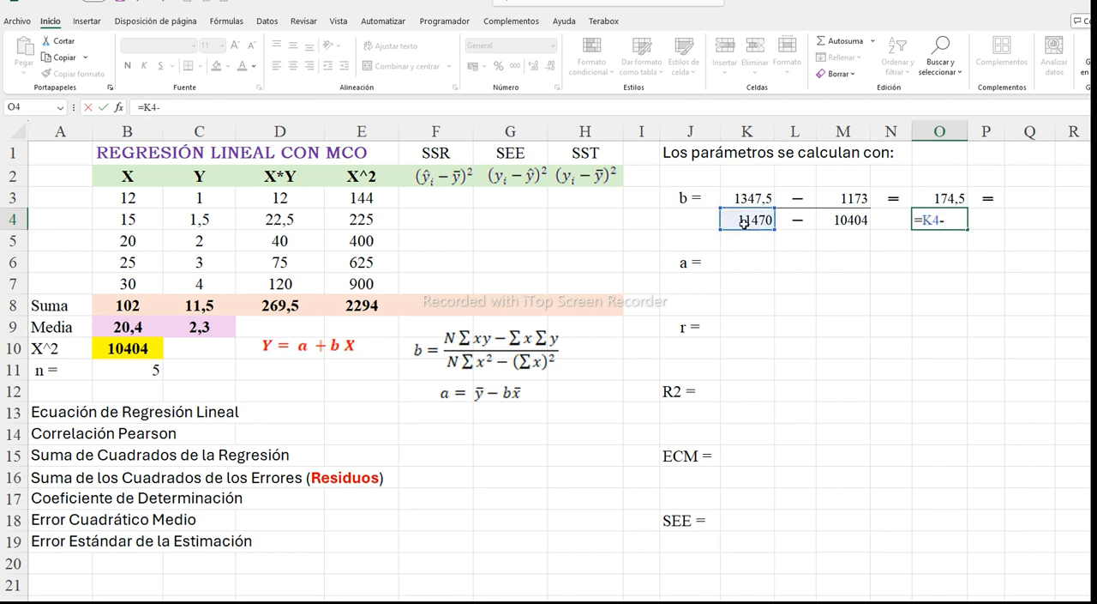
{"action": "left_click", "coordinate": [831, 222]}
{"action": "key", "text": "Return"}
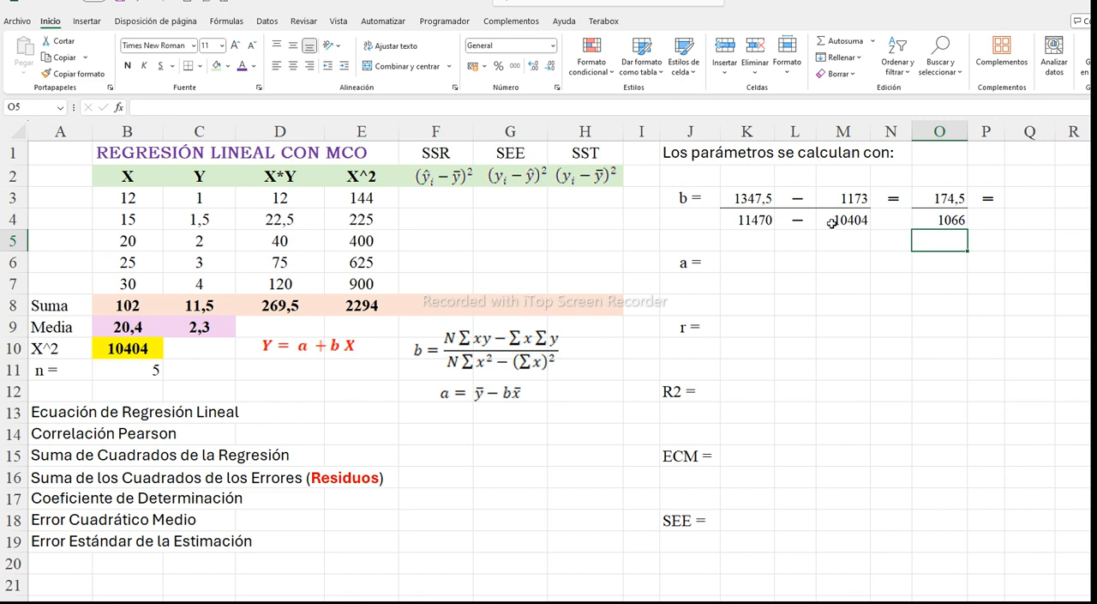
Calculate the slope b in Q3 by dividing the numerator by the denominator with =O3/O4
{"action": "left_click", "coordinate": [1037, 198]}
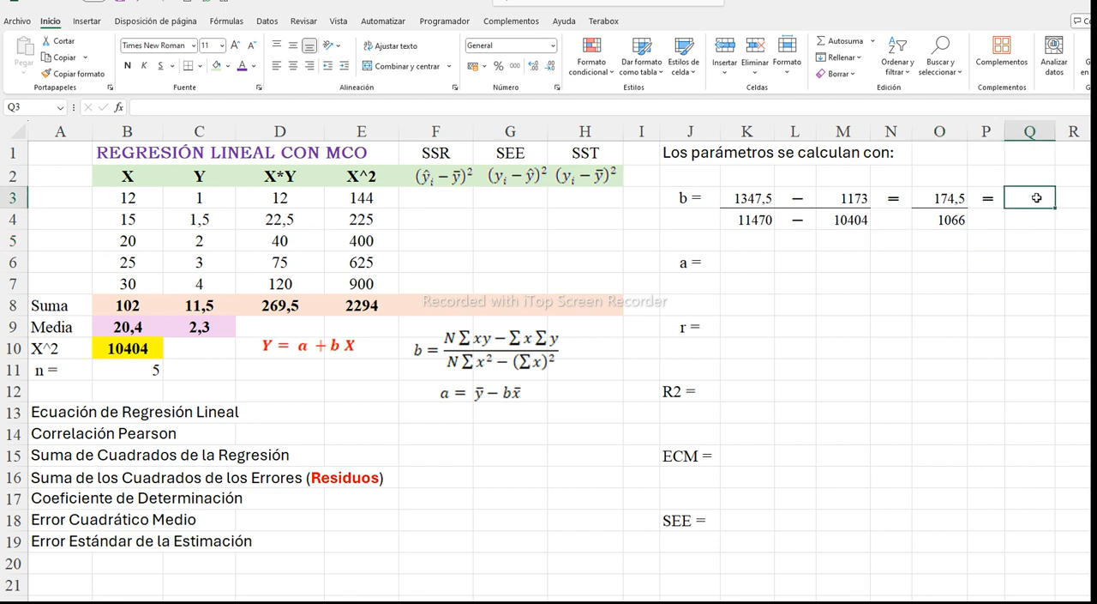
{"action": "type", "text": "="}
{"action": "left_click", "coordinate": [938, 198]}
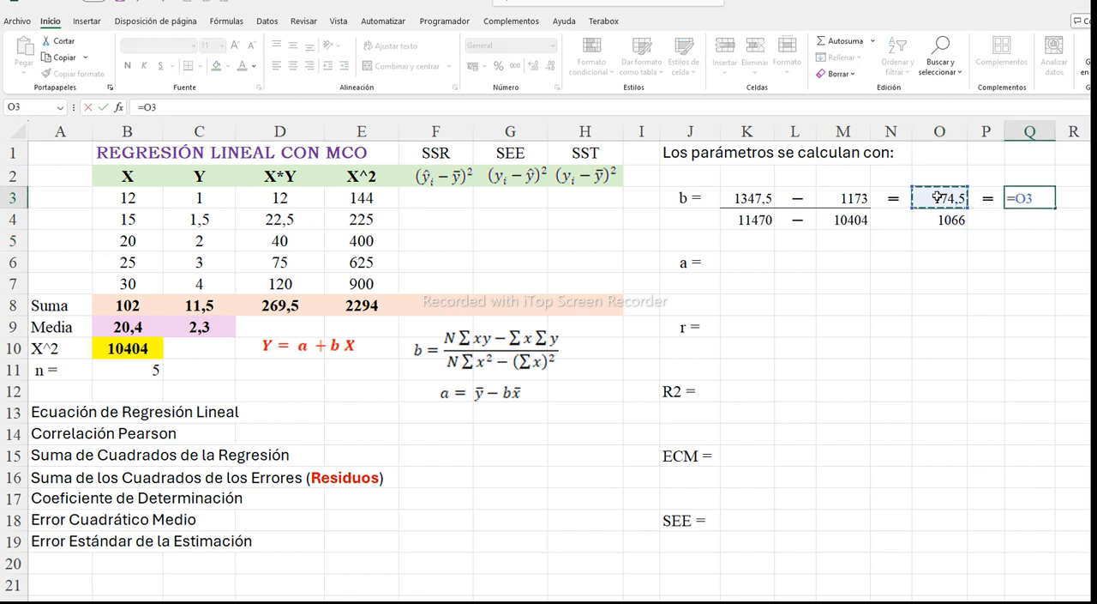
{"action": "type", "text": "/"}
{"action": "left_click", "coordinate": [937, 219]}
{"action": "key", "text": "Return"}
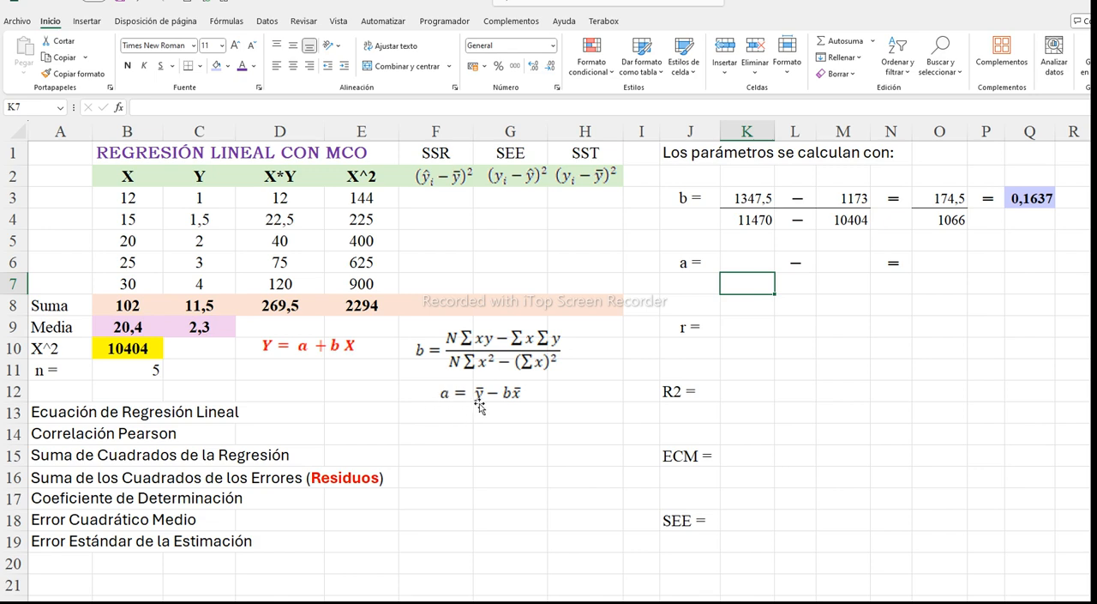
Bring the mean of Y into K6 as the first term of parameter a with =C9
{"action": "left_click", "coordinate": [744, 262]}
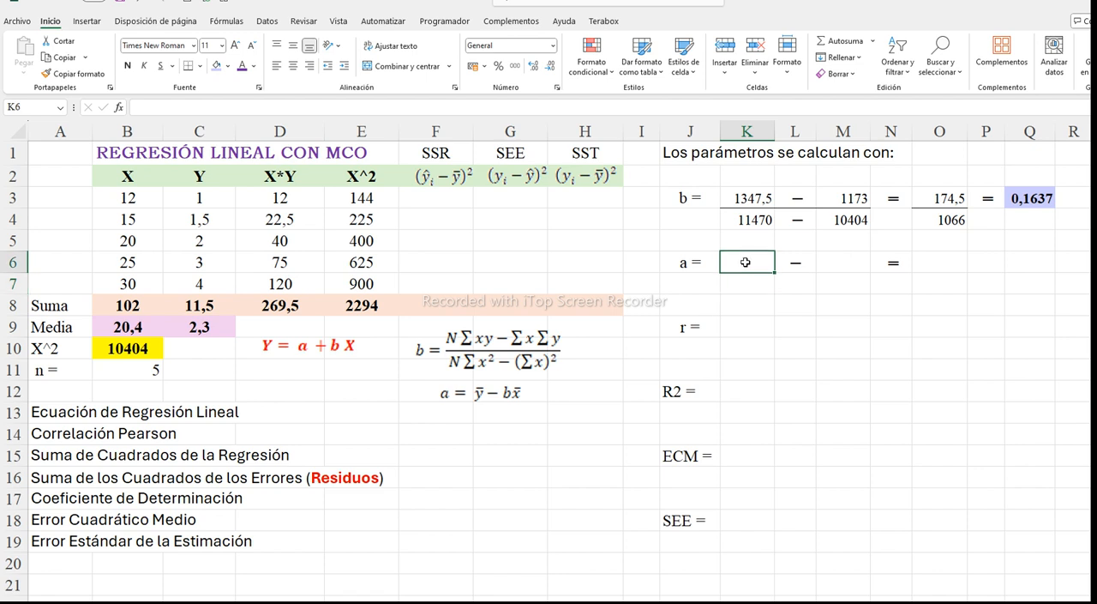
{"action": "type", "text": "="}
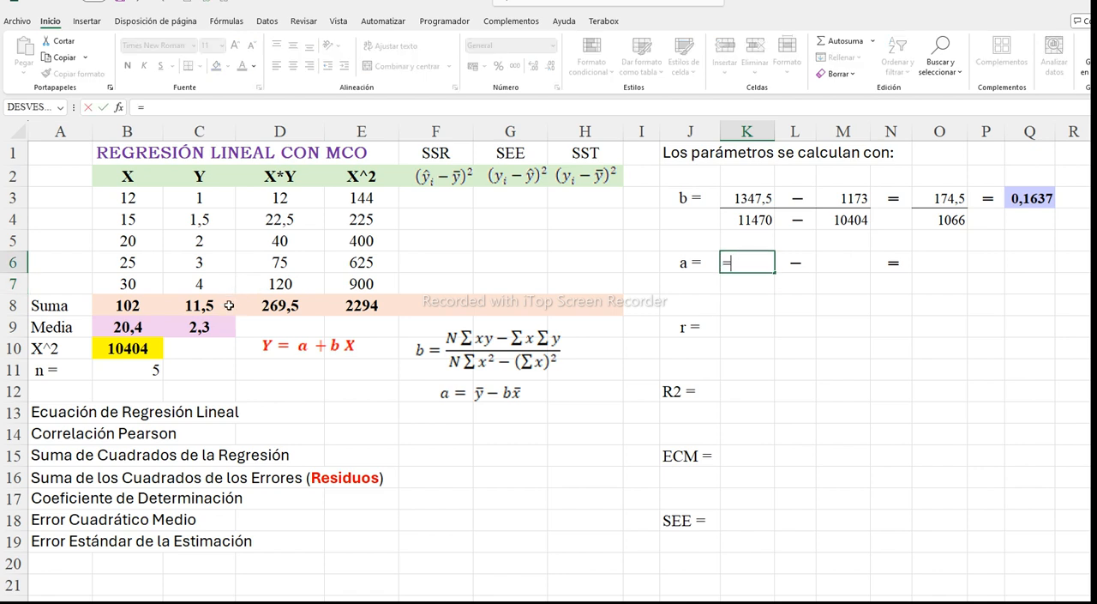
{"action": "left_click", "coordinate": [211, 330]}
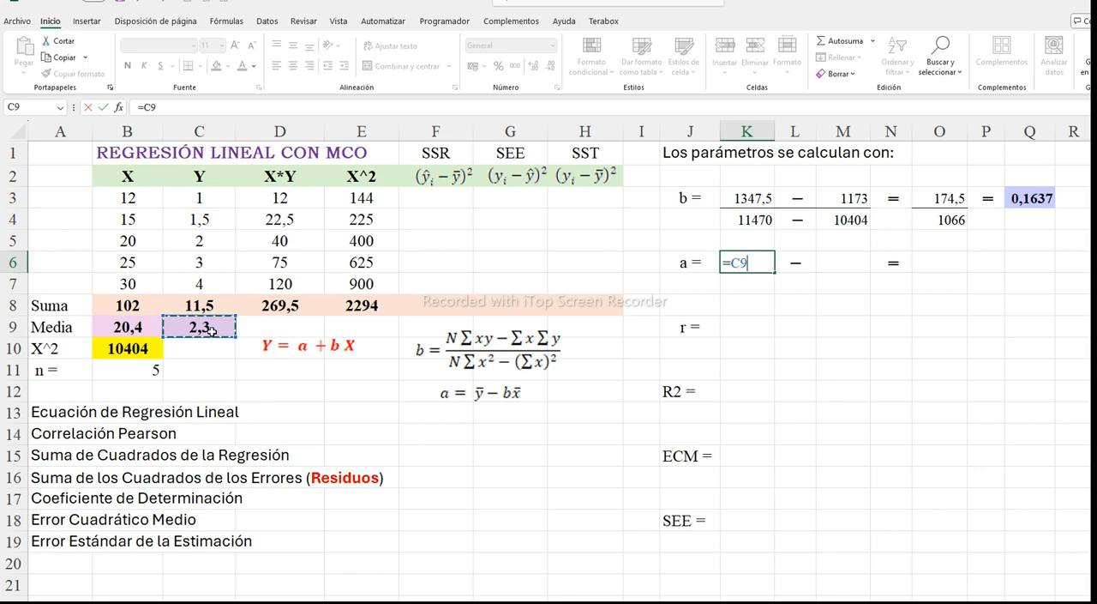
{"action": "key", "text": "Return"}
Calculate the second term of parameter a in M6 by multiplying slope b by the mean of X with =(Q3*B9)
{"action": "left_click", "coordinate": [836, 261]}
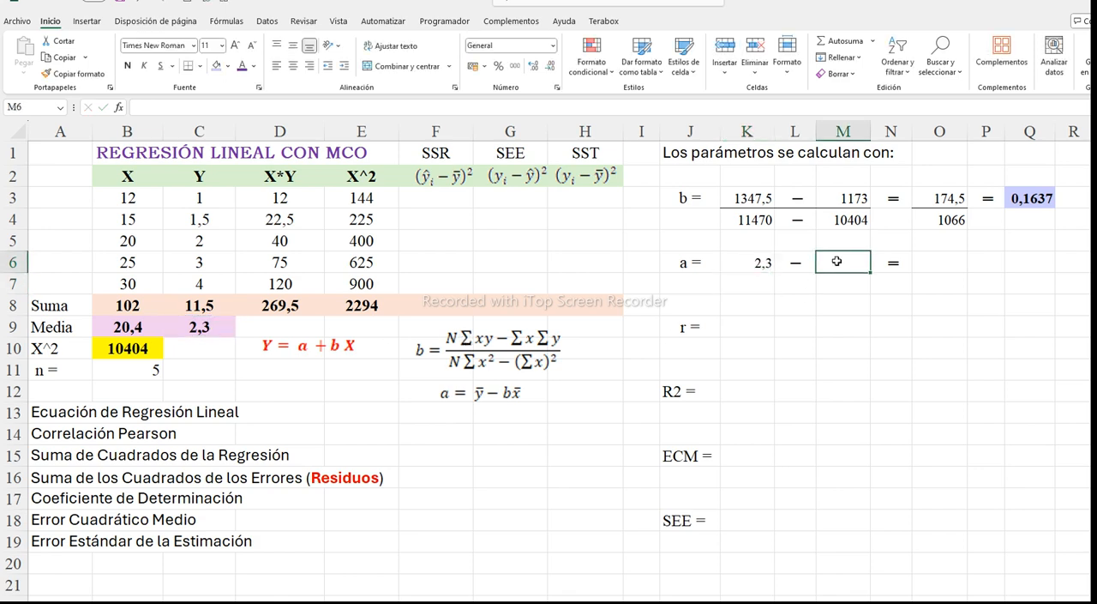
{"action": "type", "text": "=("}
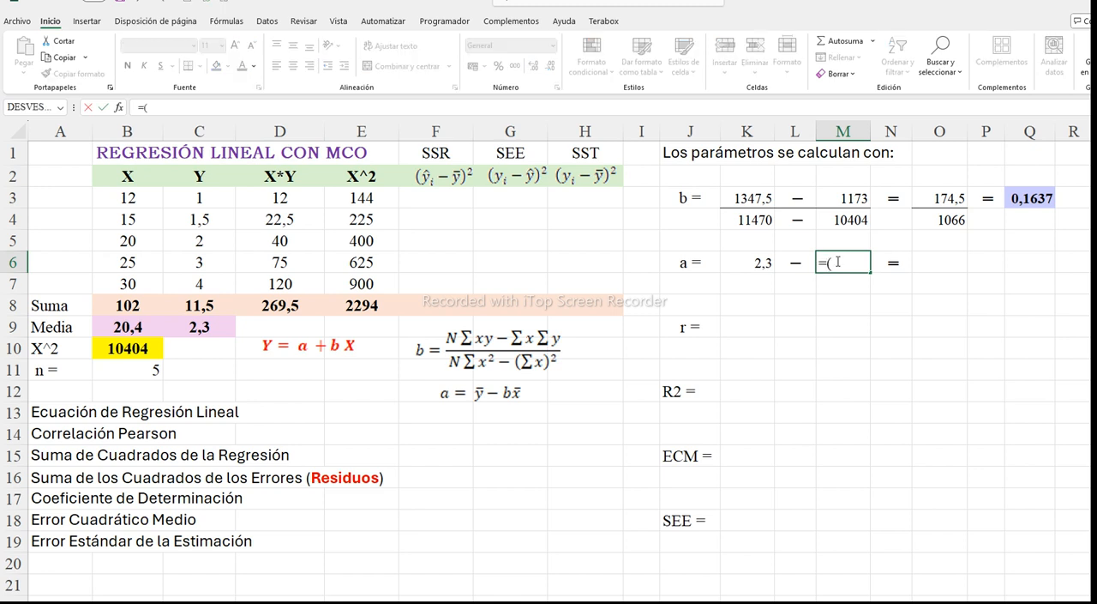
{"action": "left_click", "coordinate": [1022, 199]}
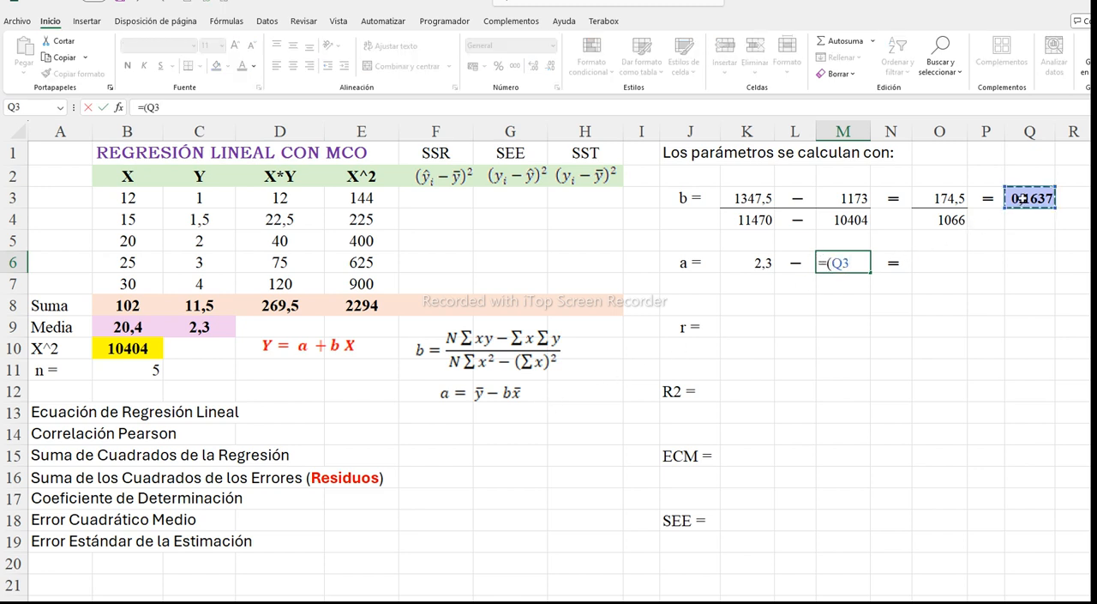
{"action": "type", "text": "*"}
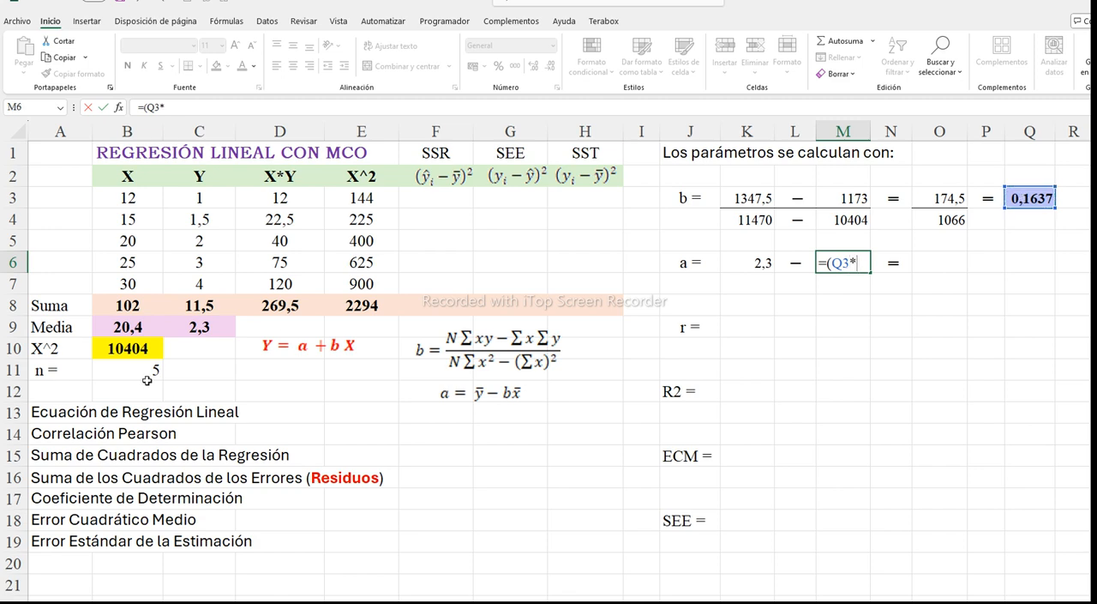
{"action": "left_click", "coordinate": [127, 328]}
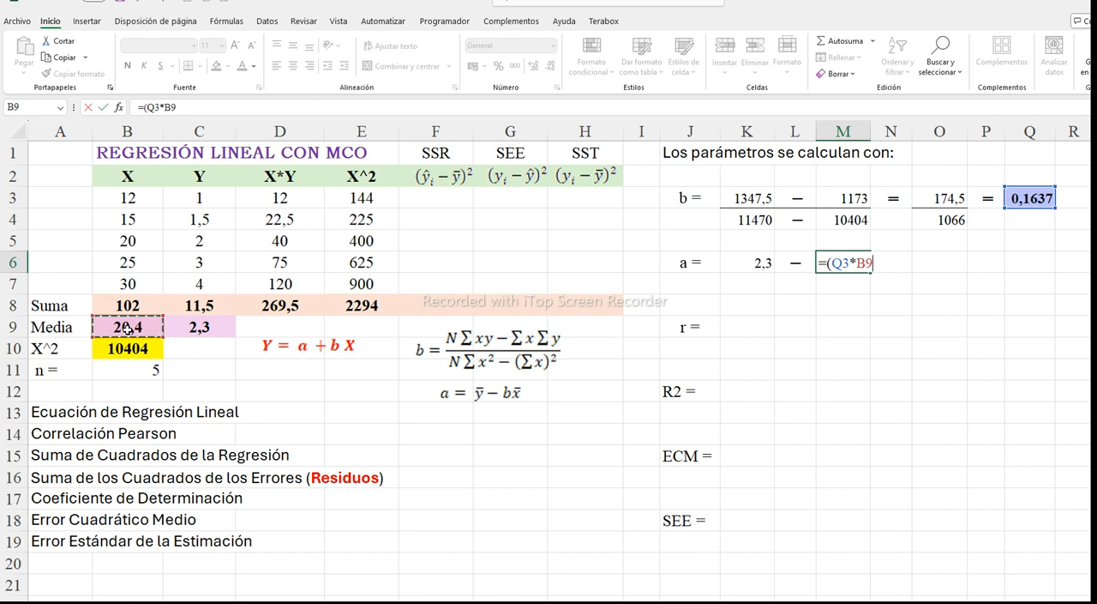
{"action": "type", "text": ")"}
{"action": "key", "text": "Return"}
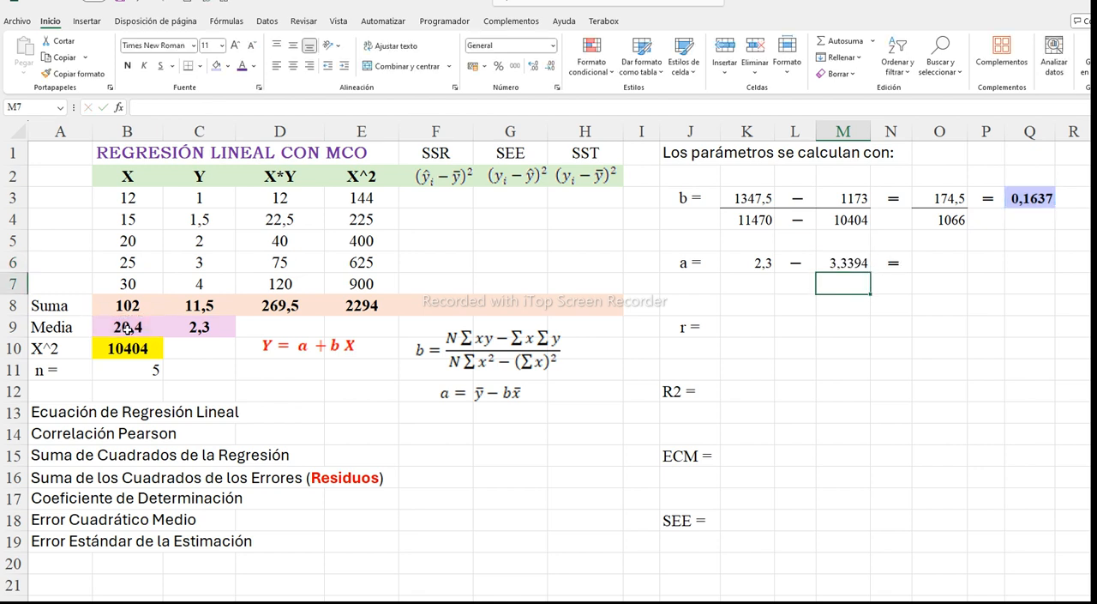
Calculate parameter a in O6 by subtracting the second term from the first with =K6-M6
{"action": "left_click", "coordinate": [937, 264]}
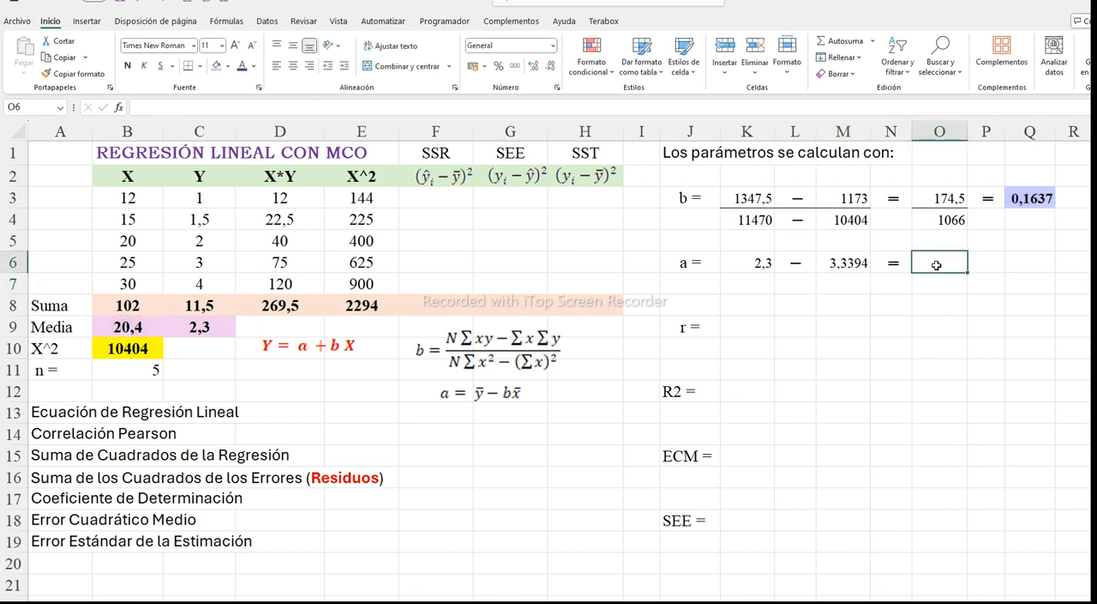
{"action": "type", "text": "="}
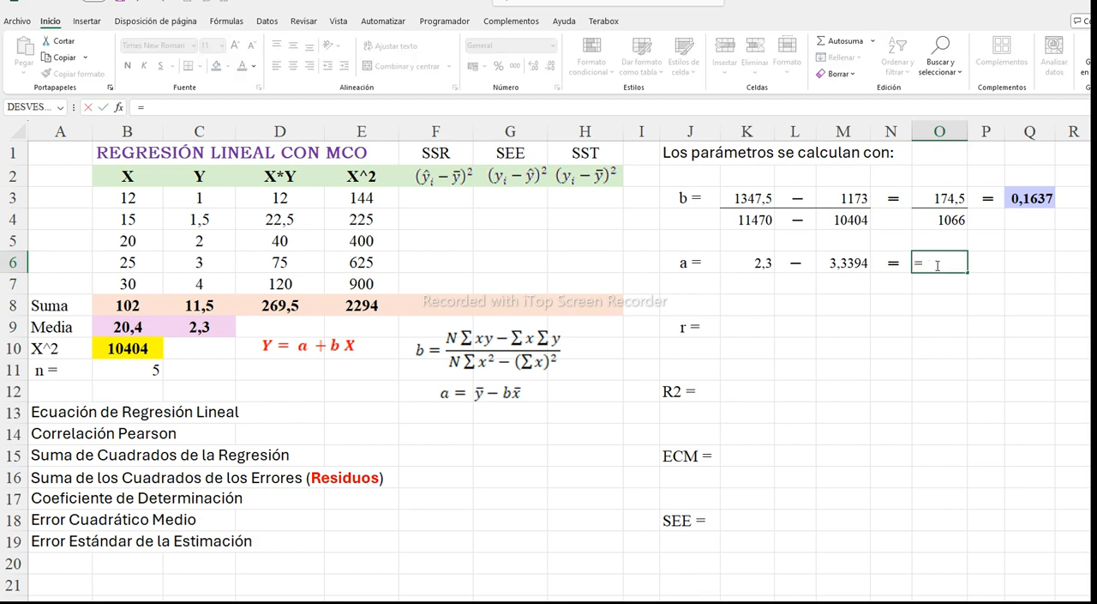
{"action": "left_click", "coordinate": [755, 265]}
{"action": "type", "text": "-"}
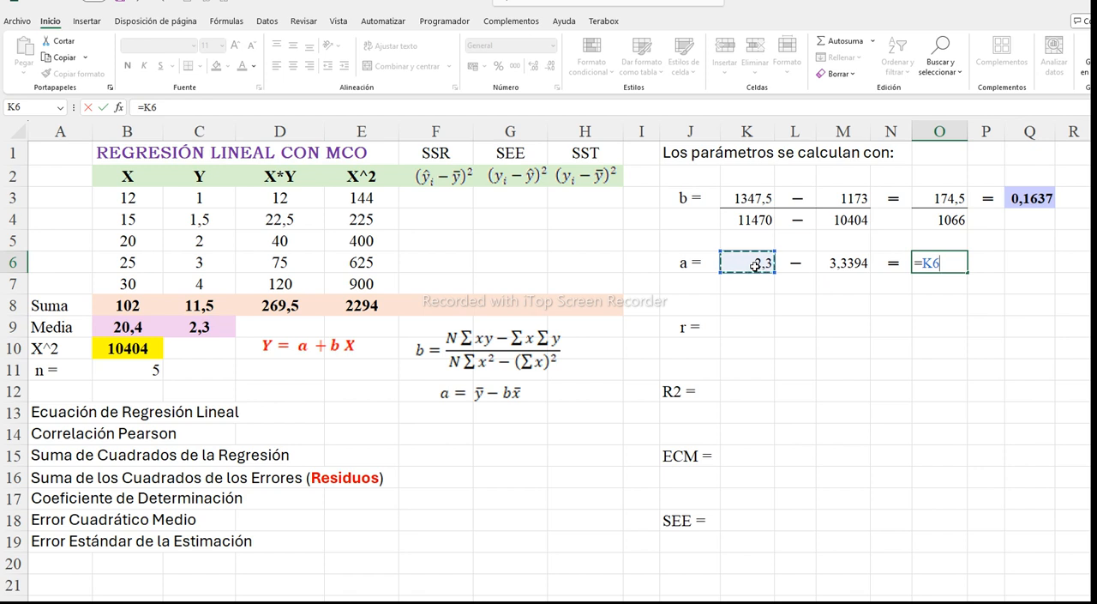
{"action": "left_click", "coordinate": [844, 263]}
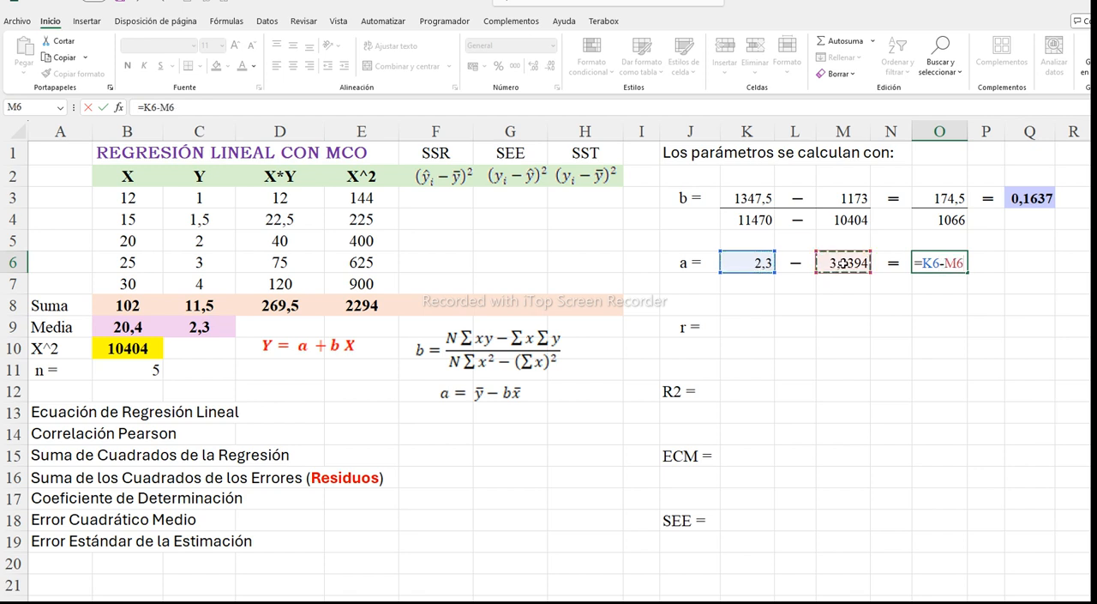
{"action": "key", "text": "Return"}
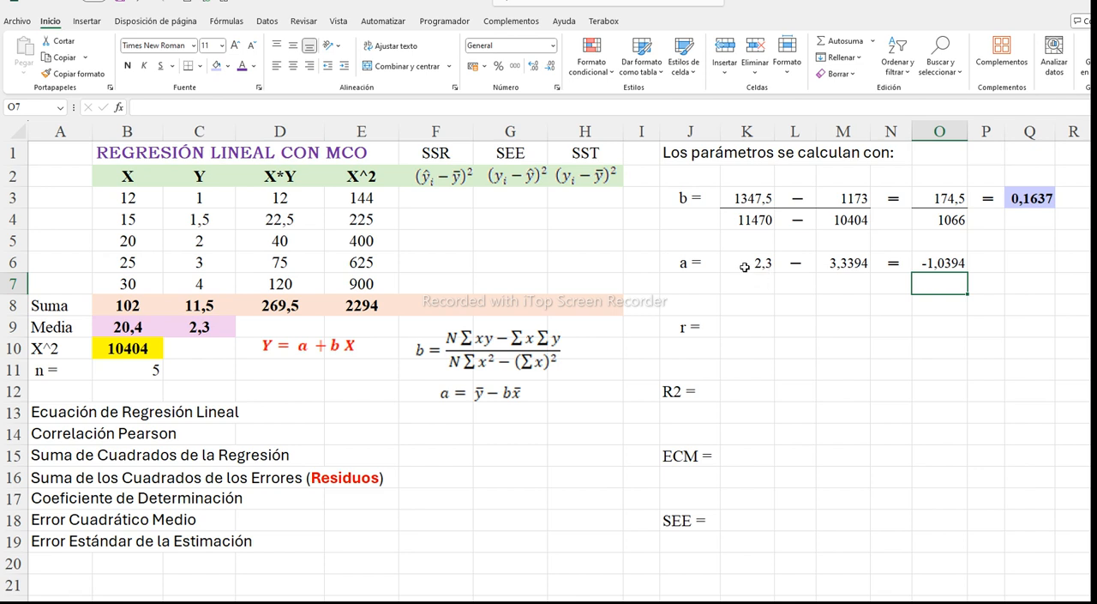
Highlight the parameter a result in O6 with the lavender fill and bold text
{"action": "left_click", "coordinate": [924, 263]}
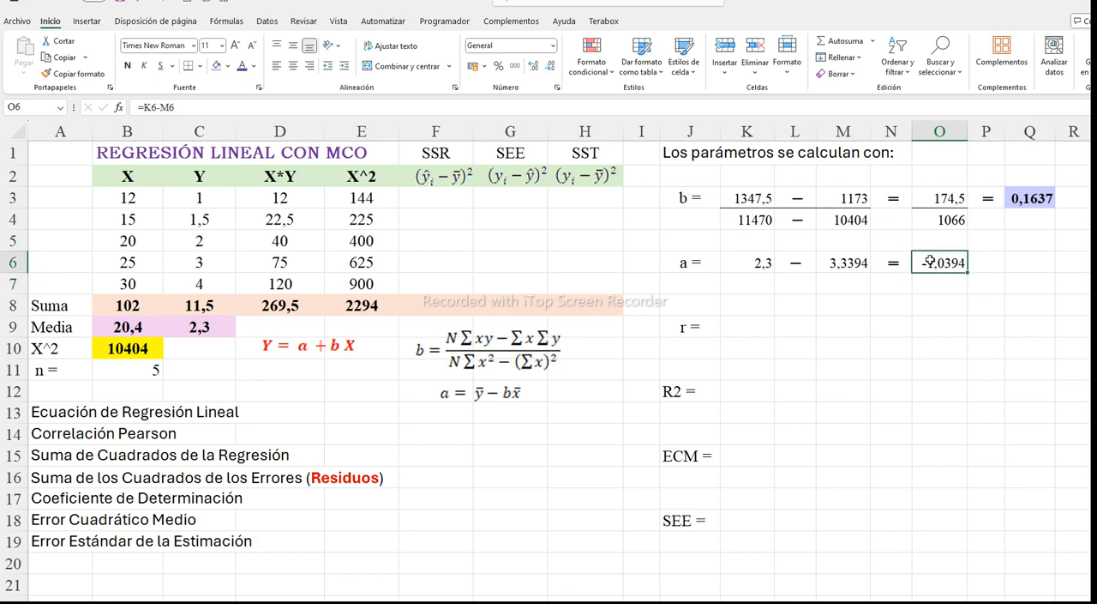
{"action": "left_click", "coordinate": [217, 67]}
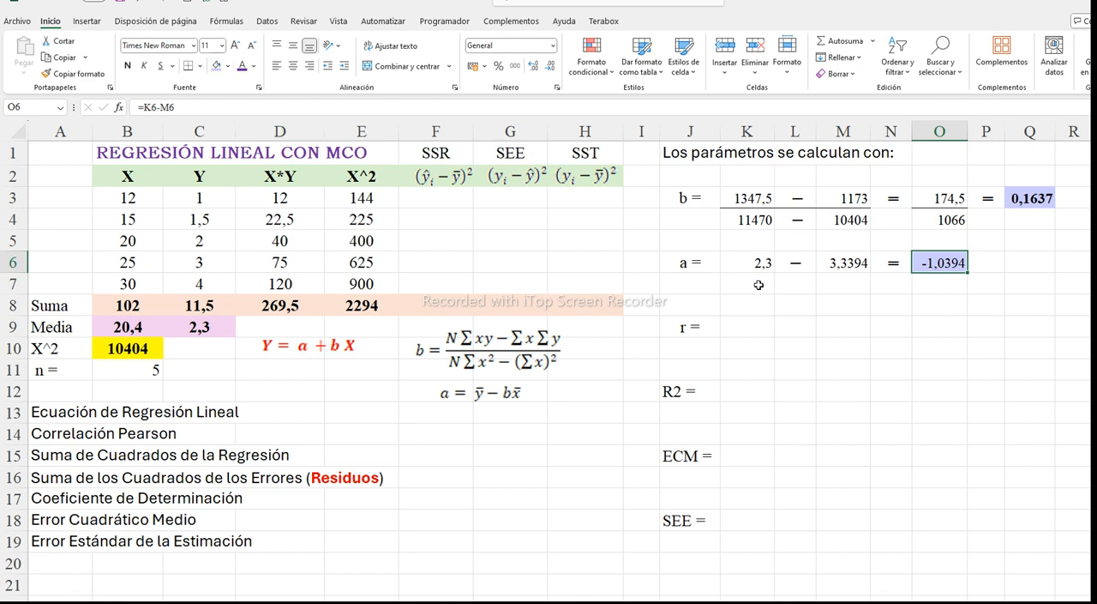
{"action": "left_click", "coordinate": [128, 66]}
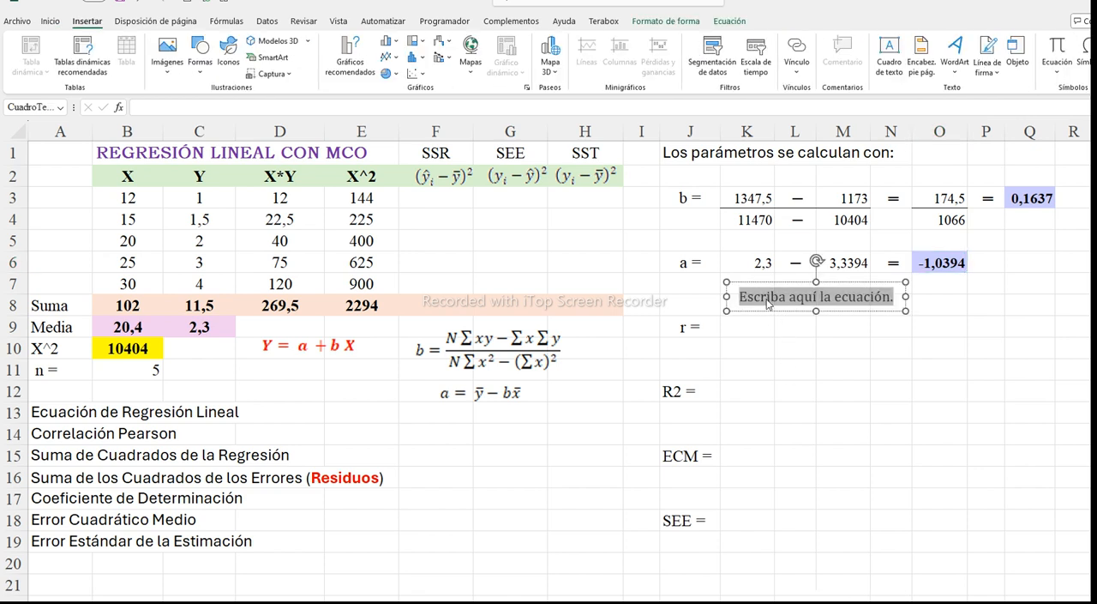
Write the regression equation Y = -1,0394 + 0,1637 X in the equation box below parameter a
{"action": "type", "text": "Y"}
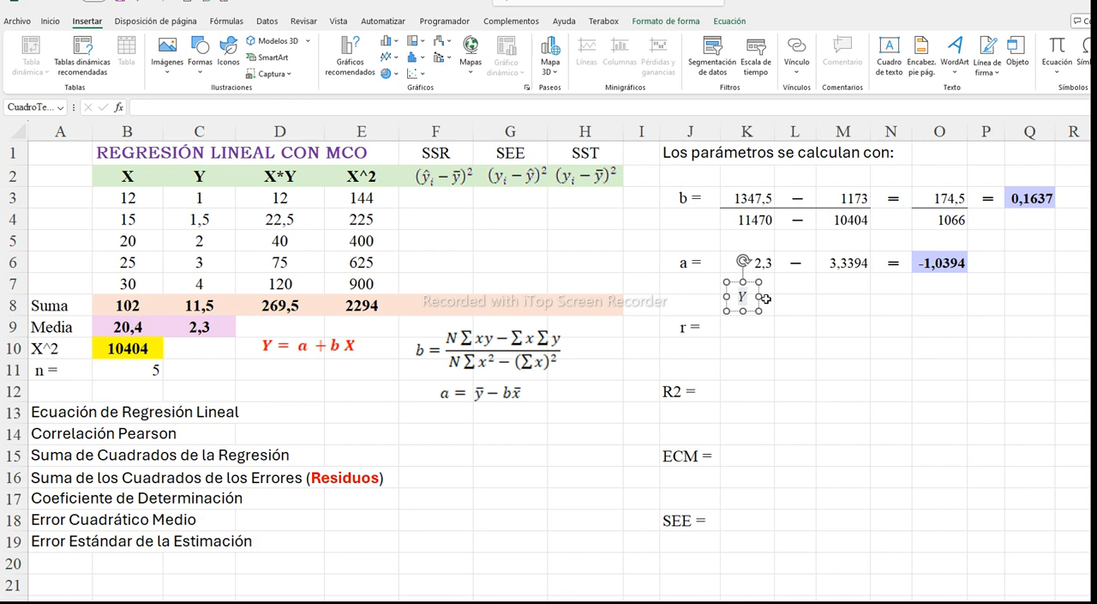
{"action": "type", "text": "="}
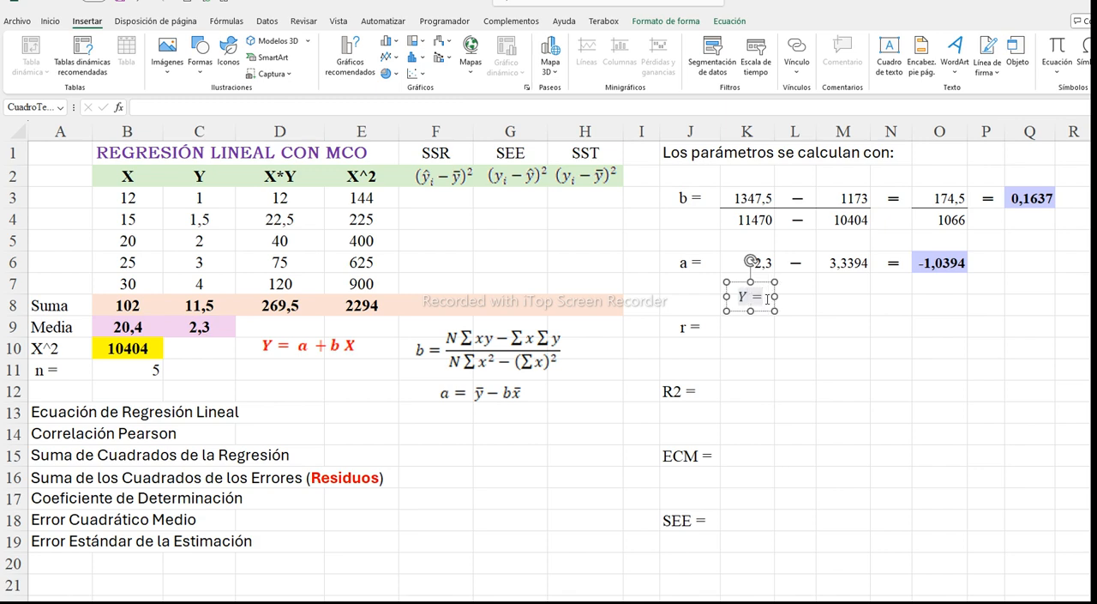
{"action": "type", "text": "-1,0"}
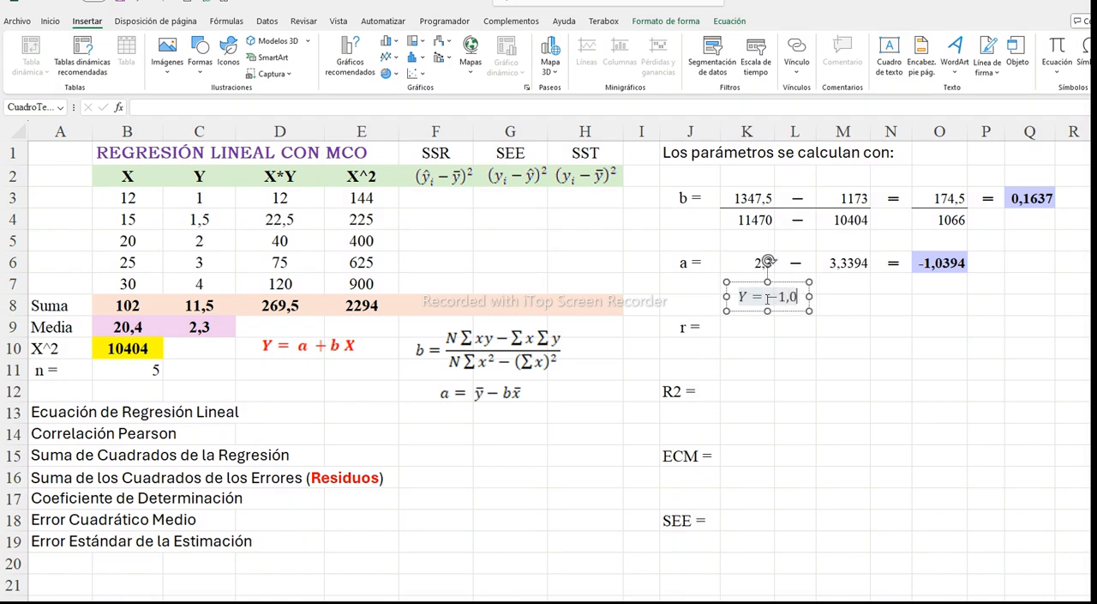
{"action": "type", "text": "394"}
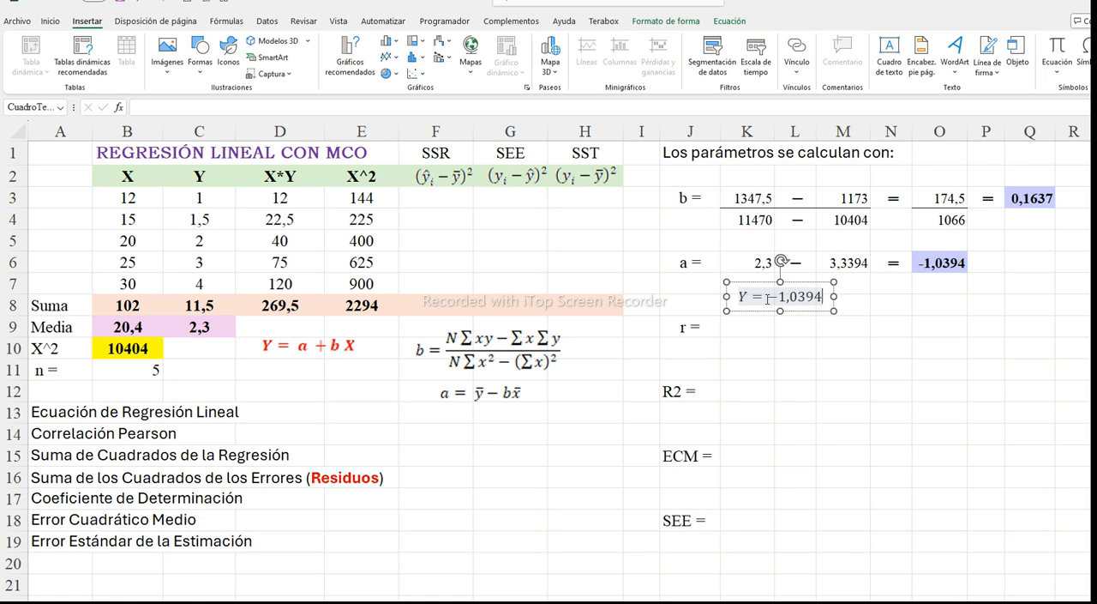
{"action": "type", "text": "+0"}
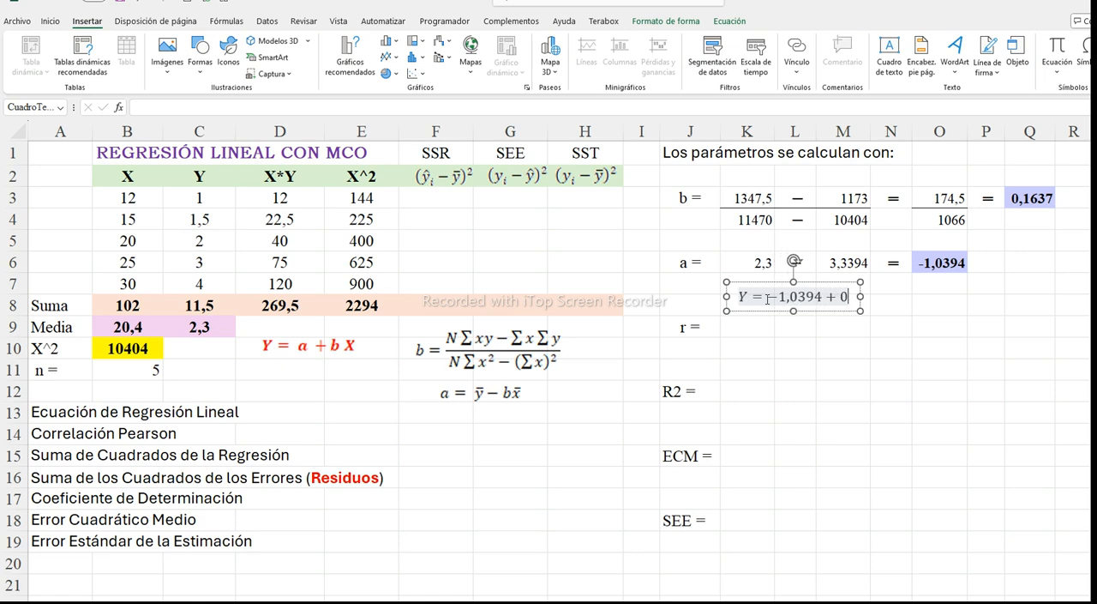
{"action": "type", "text": ",16"}
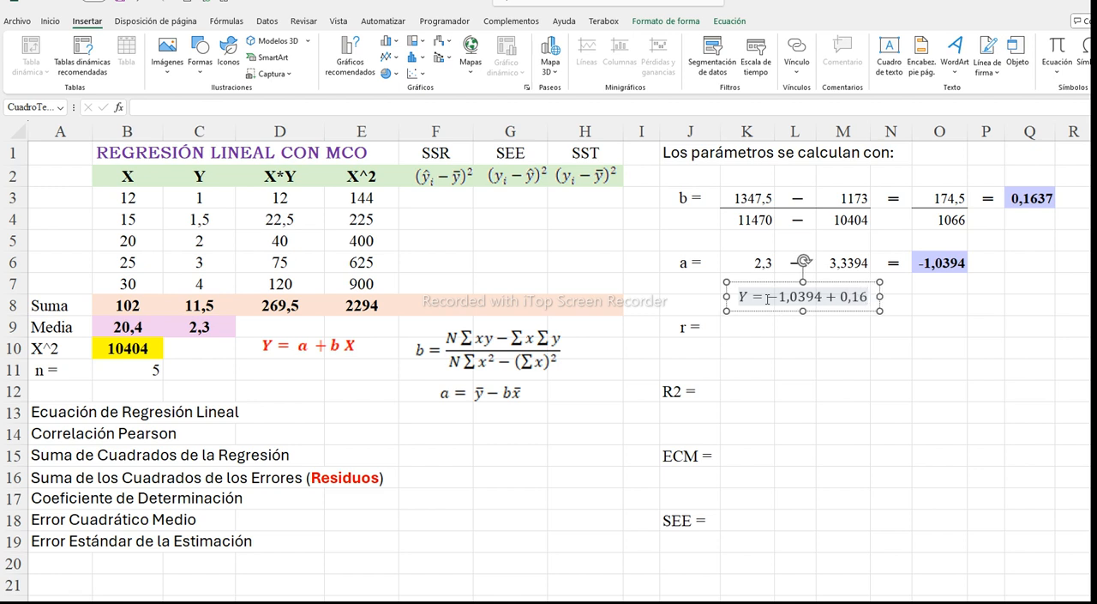
{"action": "type", "text": "37X"}
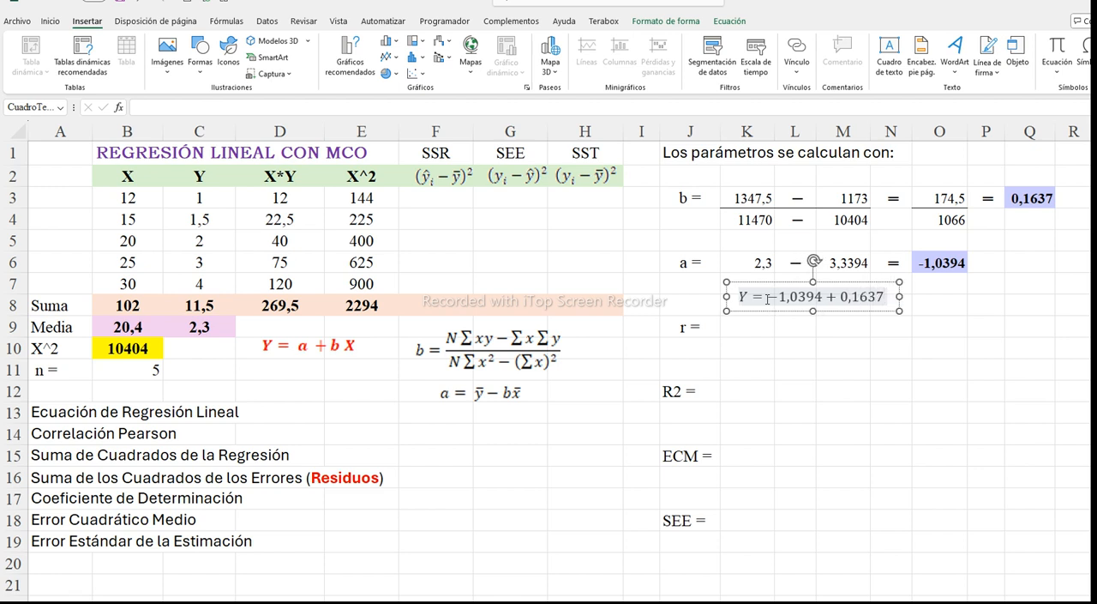
{"action": "left_click", "coordinate": [710, 287]}
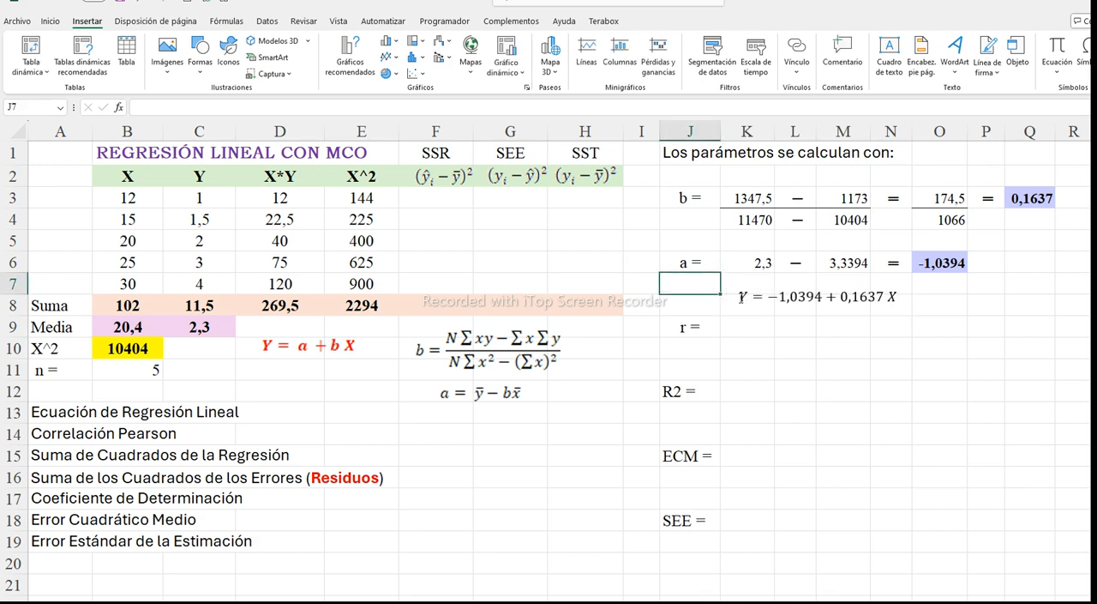
Make the whole regression equation below parameter a bold
{"action": "left_click", "coordinate": [740, 296]}
{"action": "left_click_drag", "start_coordinate": [741, 297], "coordinate": [896, 297]}
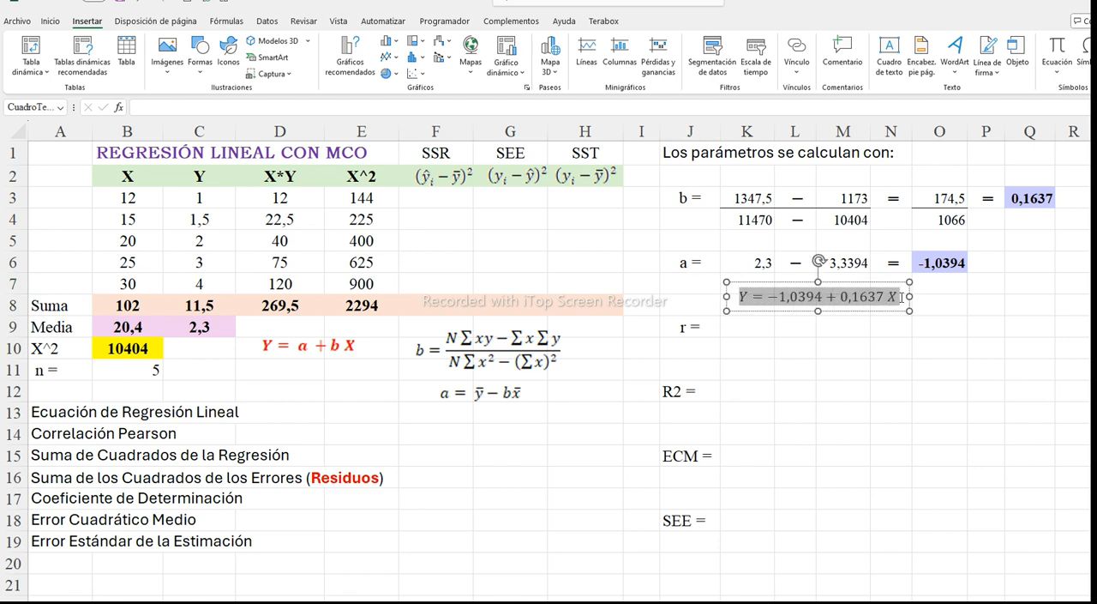
{"action": "left_click", "coordinate": [50, 22]}
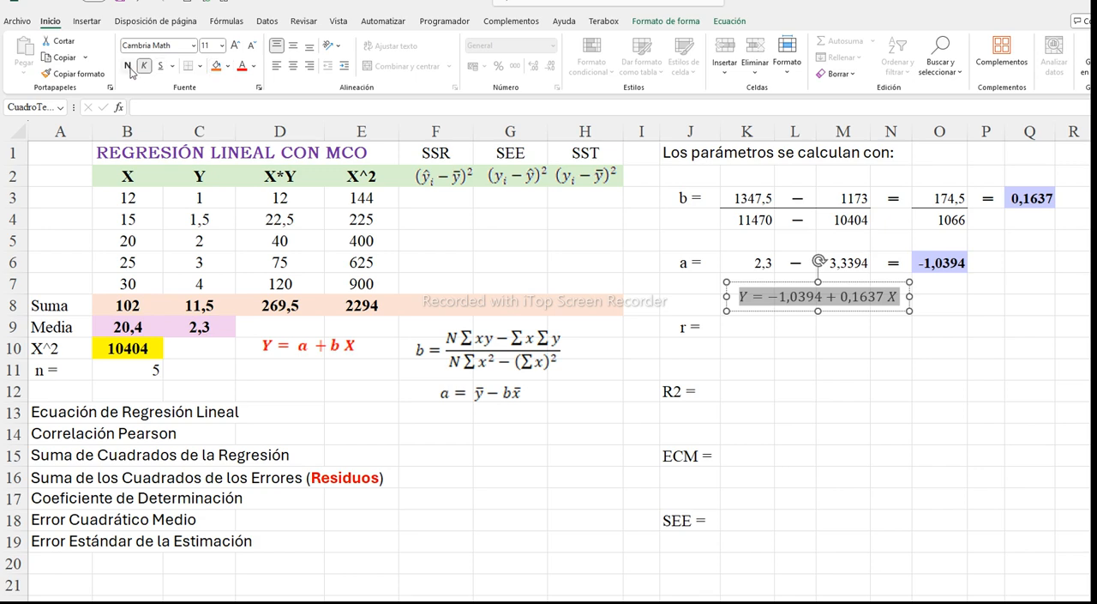
{"action": "left_click", "coordinate": [128, 66]}
{"action": "left_click", "coordinate": [799, 332]}
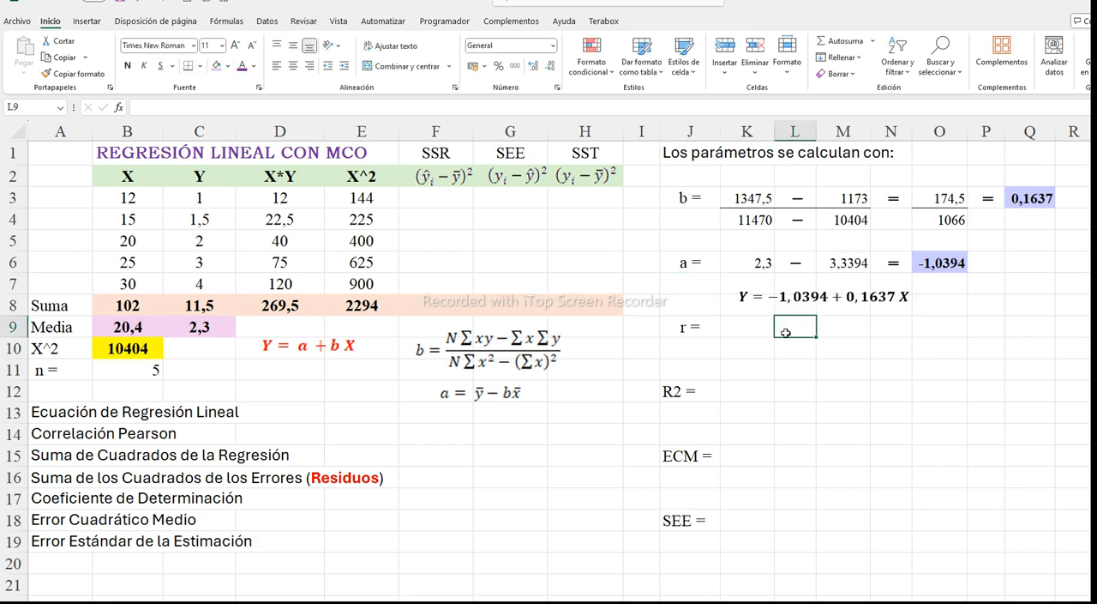
{"action": "left_click", "coordinate": [758, 296]}
{"action": "left_click", "coordinate": [758, 295]}
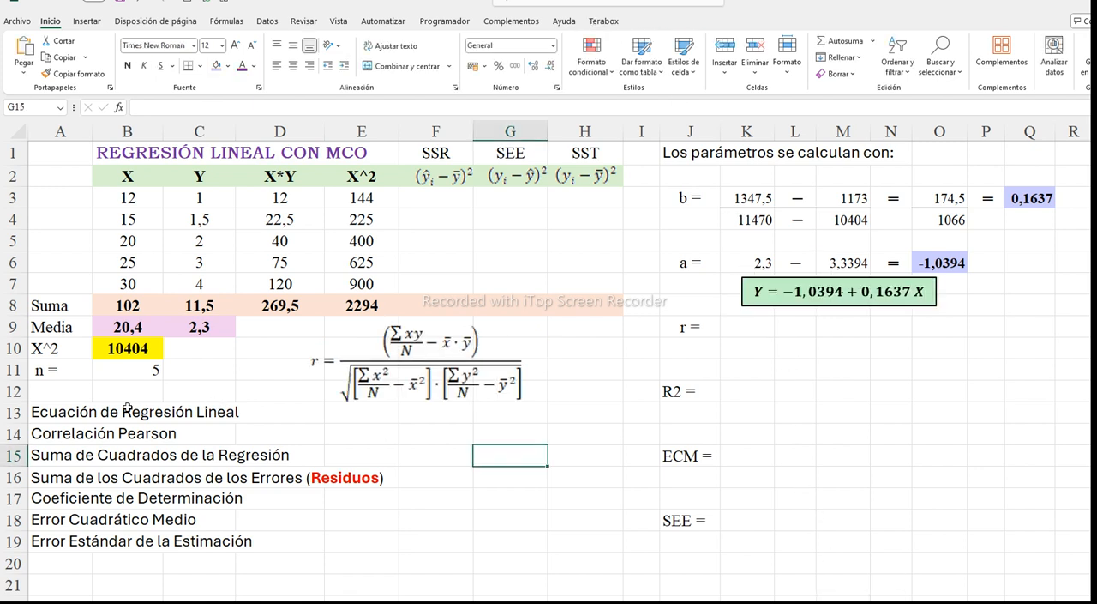
Change the font colour of the "Ecuación de Regresión Lineal" entry in A13 to red to mark it as done
{"action": "left_click", "coordinate": [45, 417]}
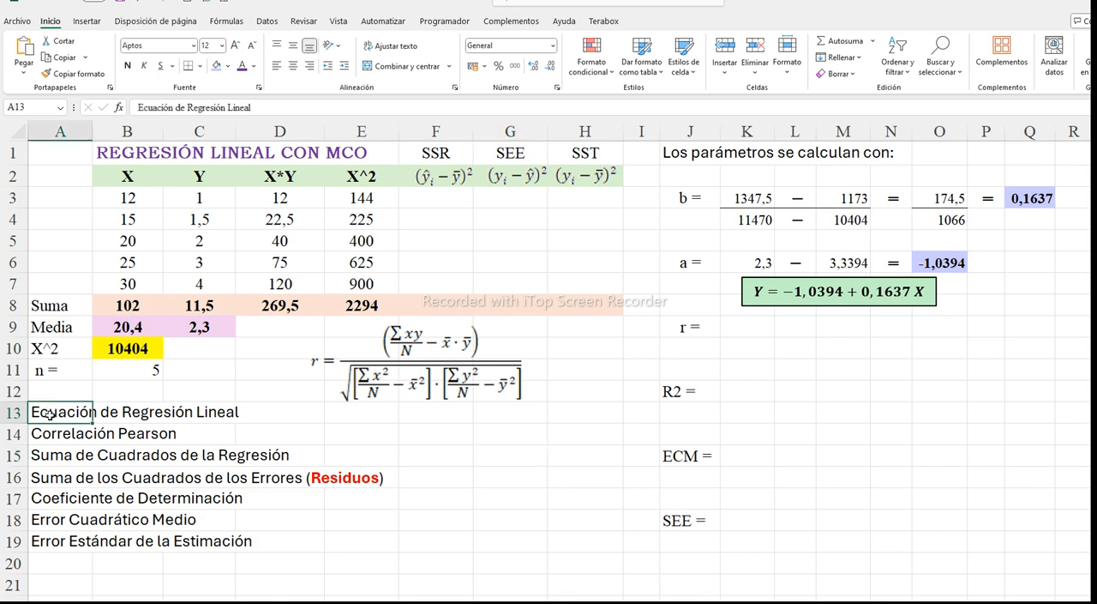
{"action": "left_click", "coordinate": [254, 67]}
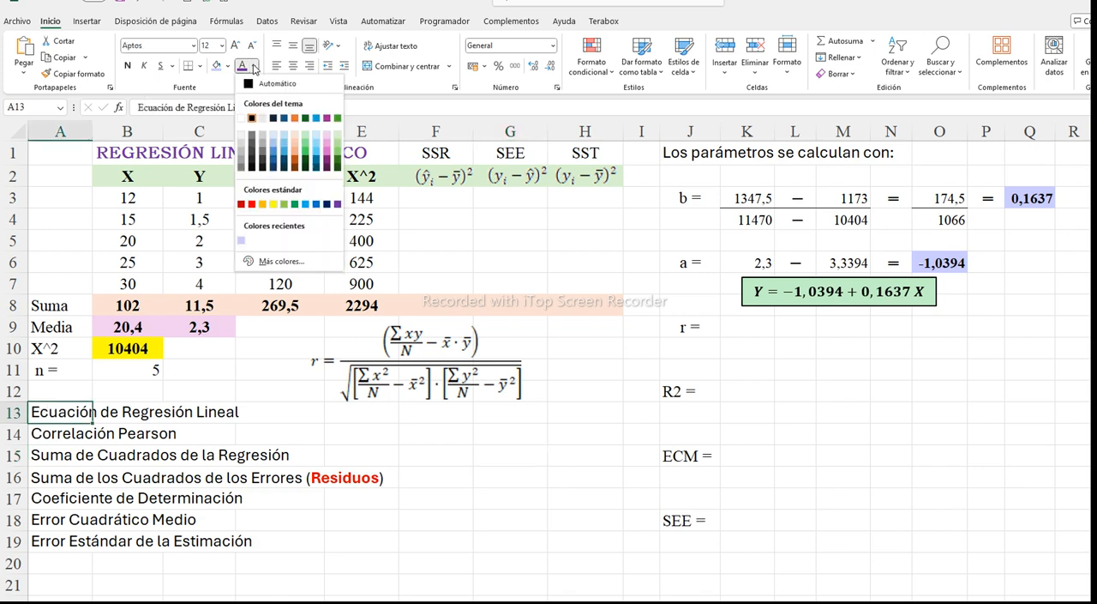
{"action": "left_click", "coordinate": [252, 204]}
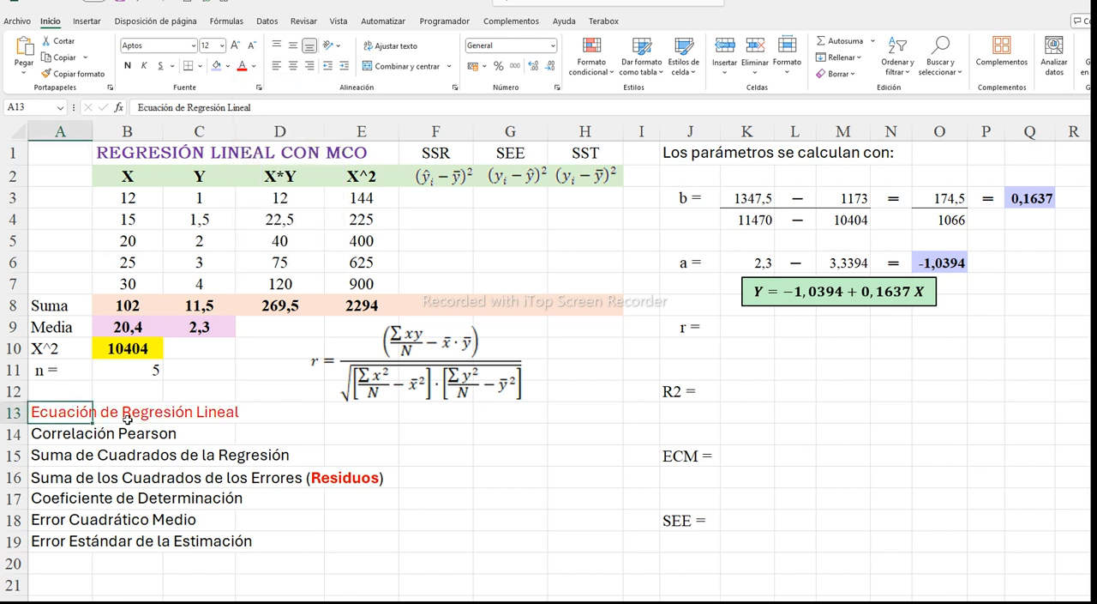
{"action": "left_click", "coordinate": [75, 434]}
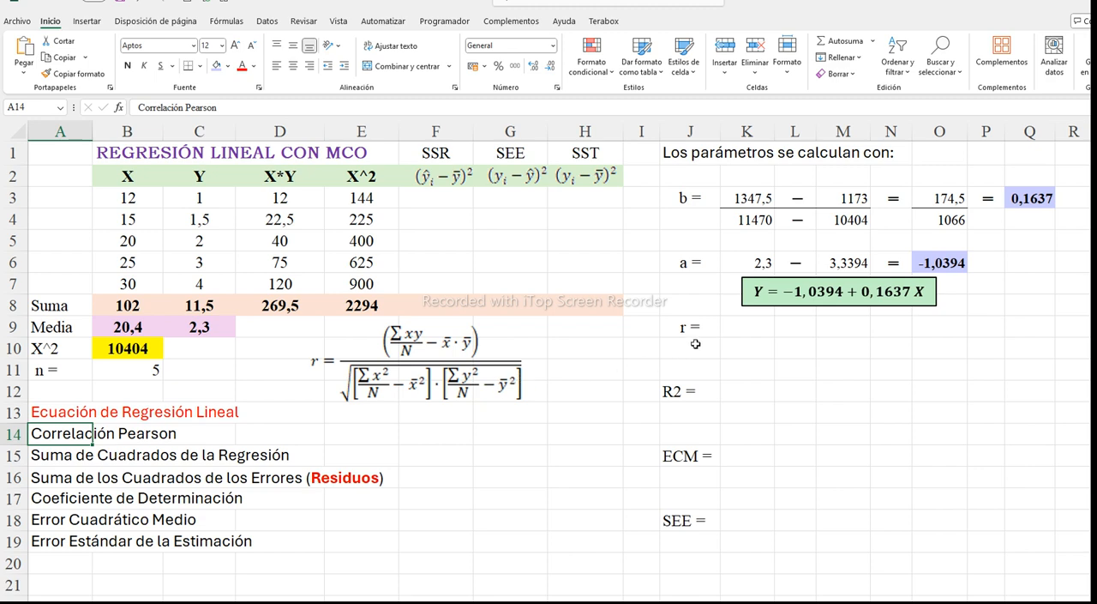
Calculate Pearson's r in K9 with =PEARSON(B3:B7;C3:C7) and colour the "Correlación Pearson" entry in A14 red
{"action": "left_click", "coordinate": [734, 333]}
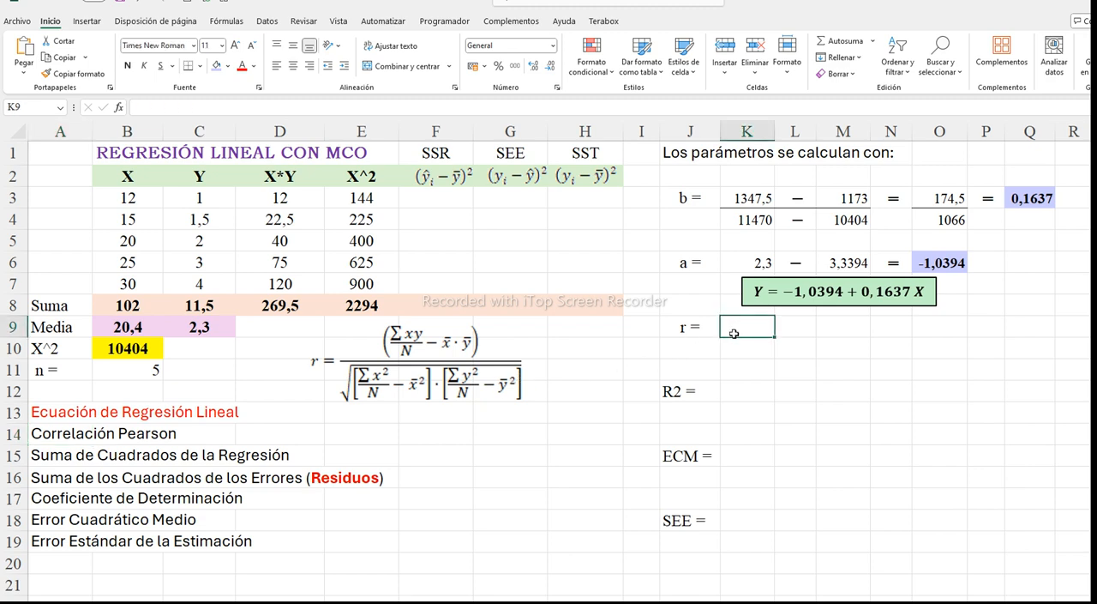
{"action": "type", "text": "0"}
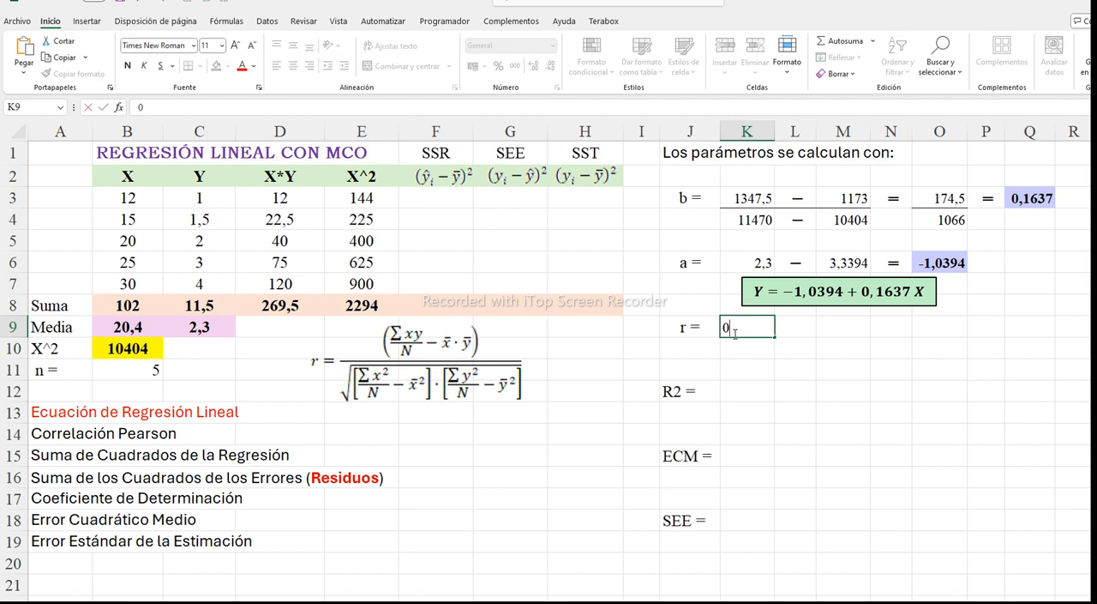
{"action": "key", "text": "BackSpace"}
{"action": "type", "text": "="}
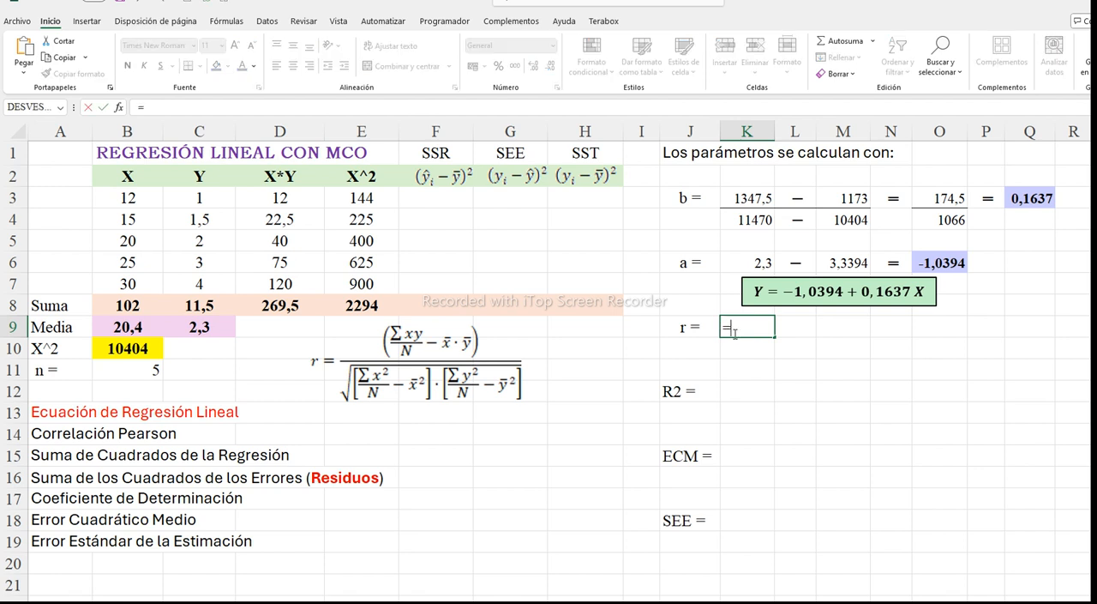
{"action": "type", "text": "PE"}
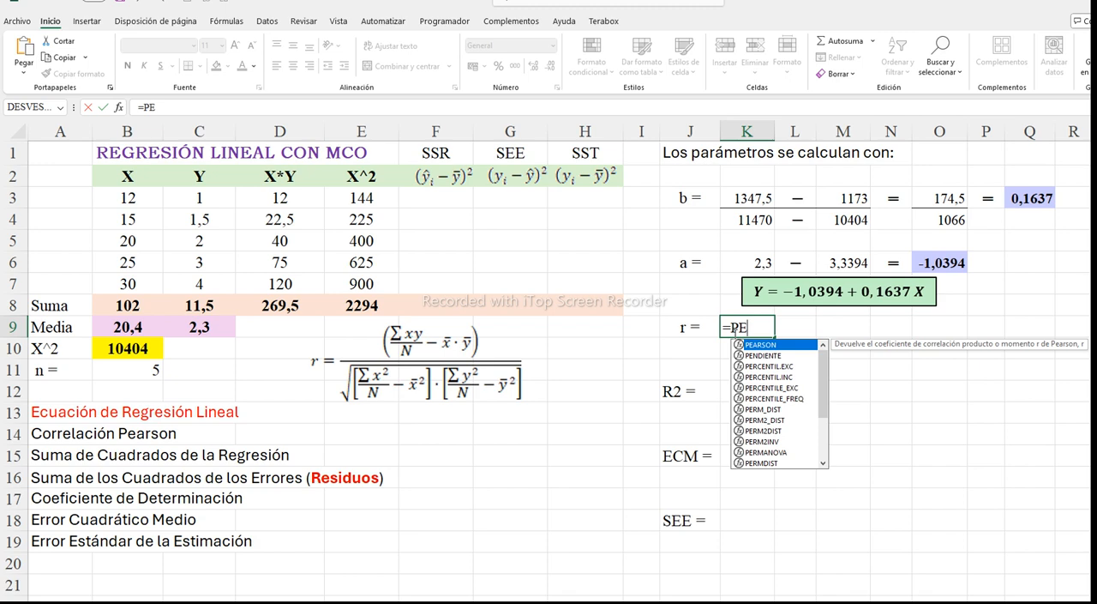
{"action": "type", "text": "A"}
{"action": "double_click", "coordinate": [771, 346]}
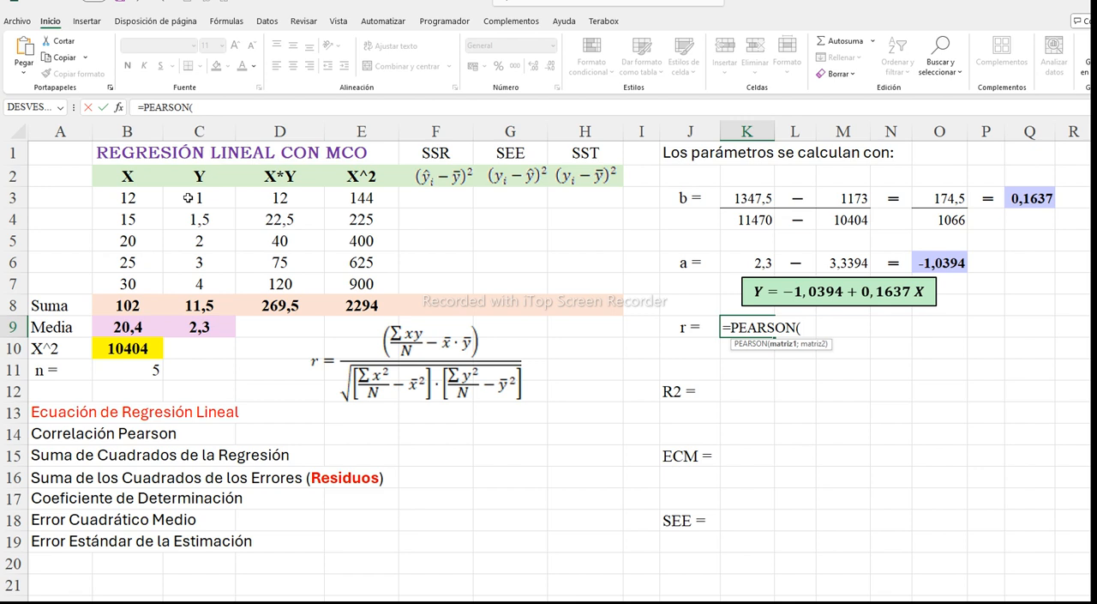
{"action": "left_click_drag", "start_coordinate": [126, 197], "coordinate": [130, 284]}
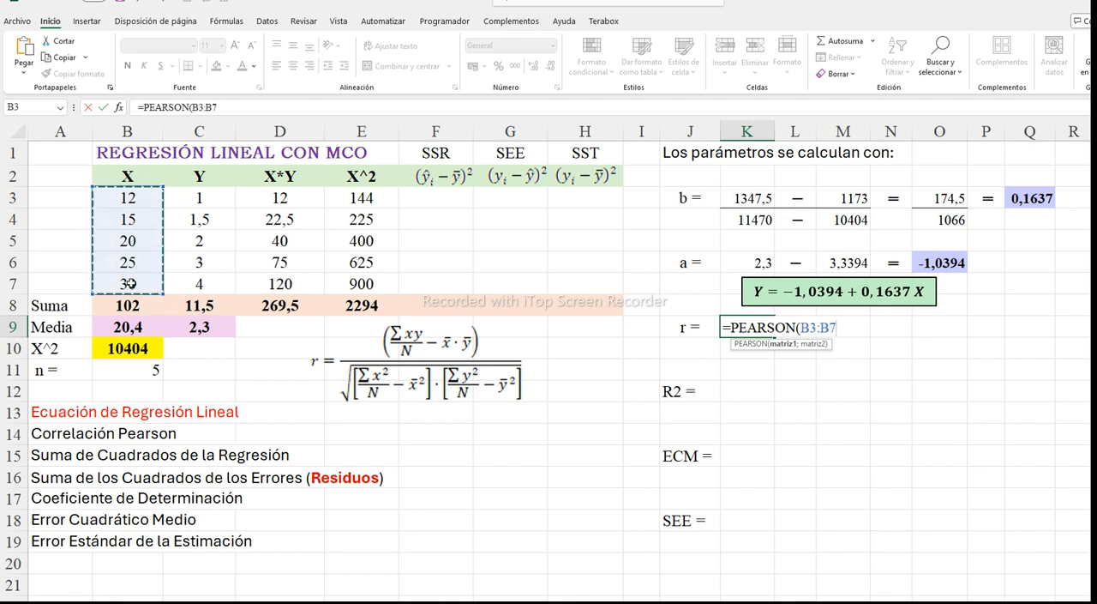
{"action": "type", "text": ";"}
{"action": "left_click_drag", "start_coordinate": [198, 198], "coordinate": [203, 283]}
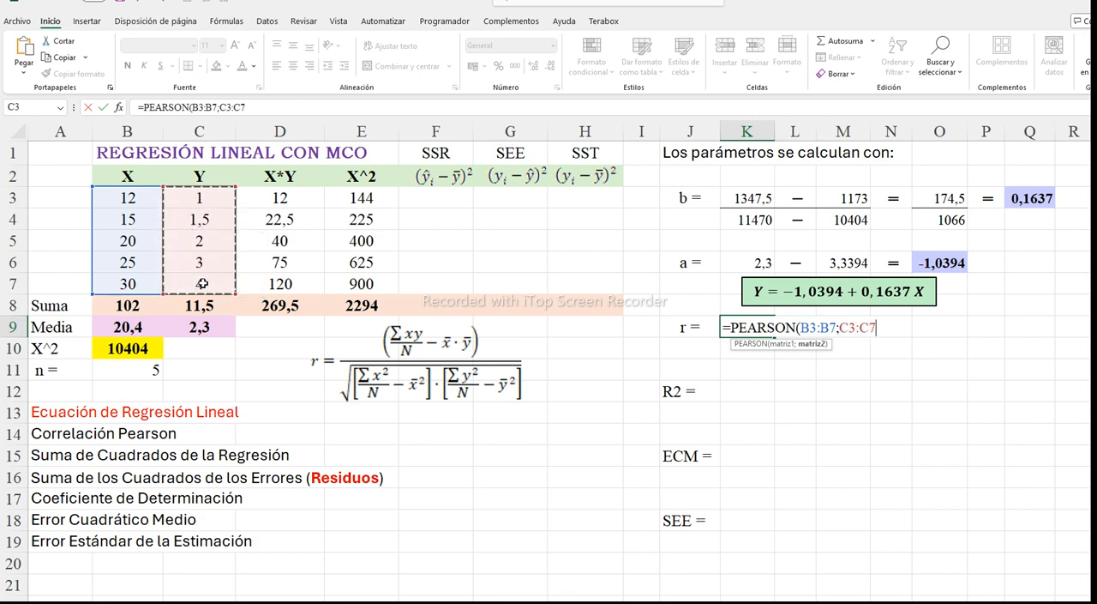
{"action": "type", "text": ")"}
{"action": "key", "text": "Return"}
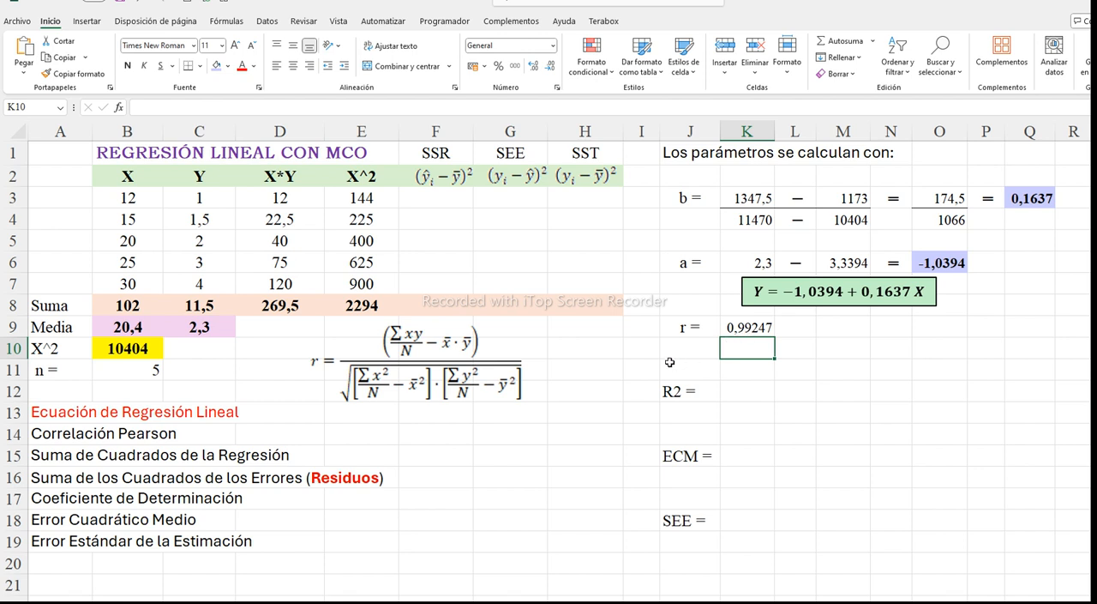
{"action": "left_click", "coordinate": [43, 436]}
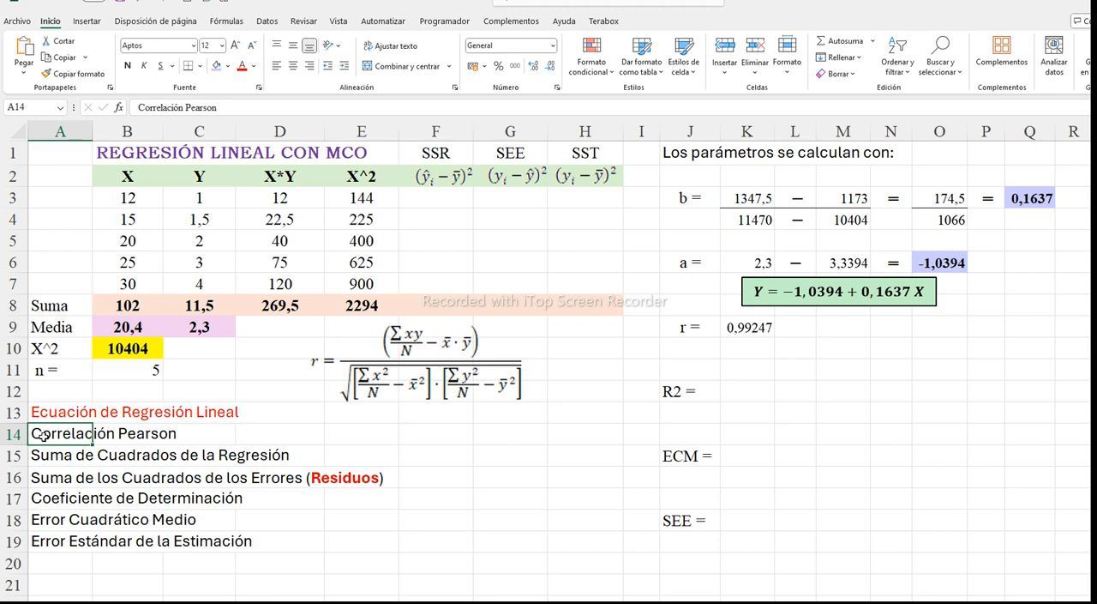
{"action": "left_click", "coordinate": [243, 68]}
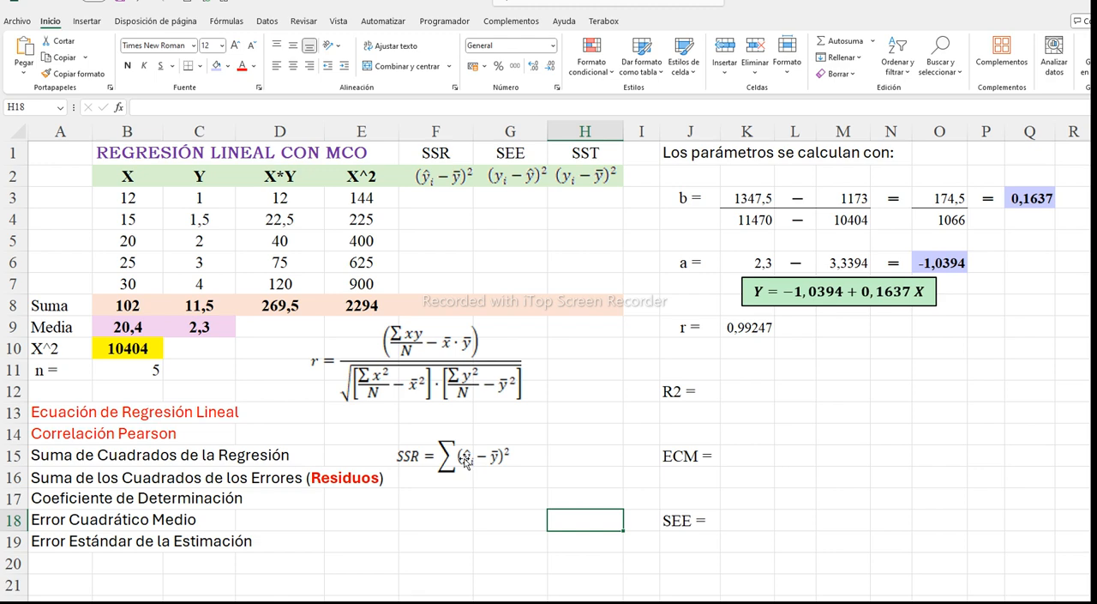
Open the Regresión tool from the data analysis functions
{"action": "left_click", "coordinate": [446, 198]}
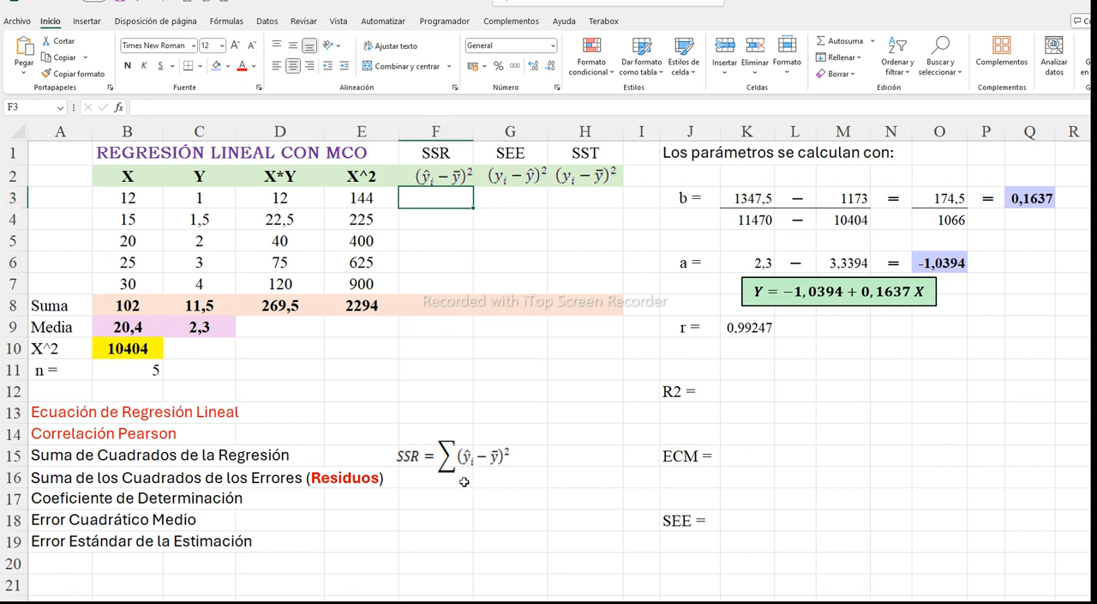
{"action": "left_click", "coordinate": [269, 21]}
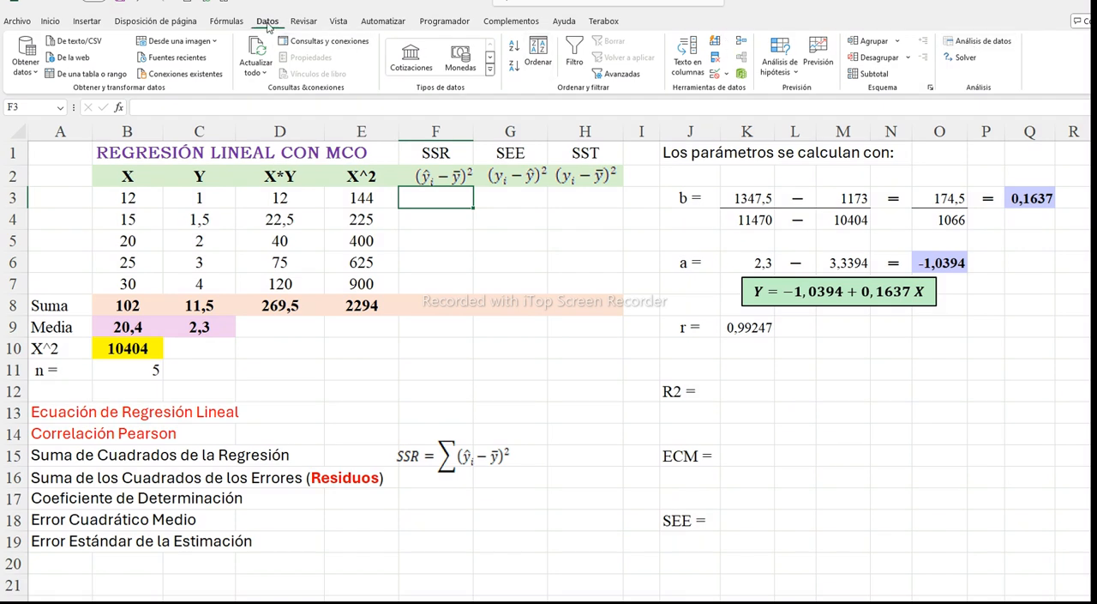
{"action": "left_click", "coordinate": [965, 47]}
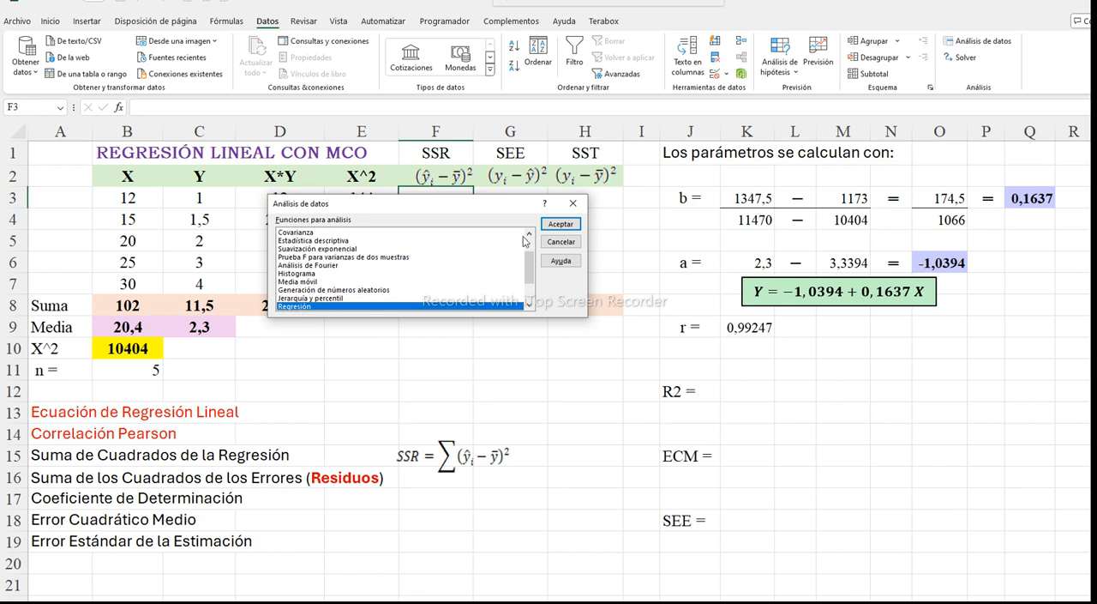
{"action": "left_click", "coordinate": [560, 224]}
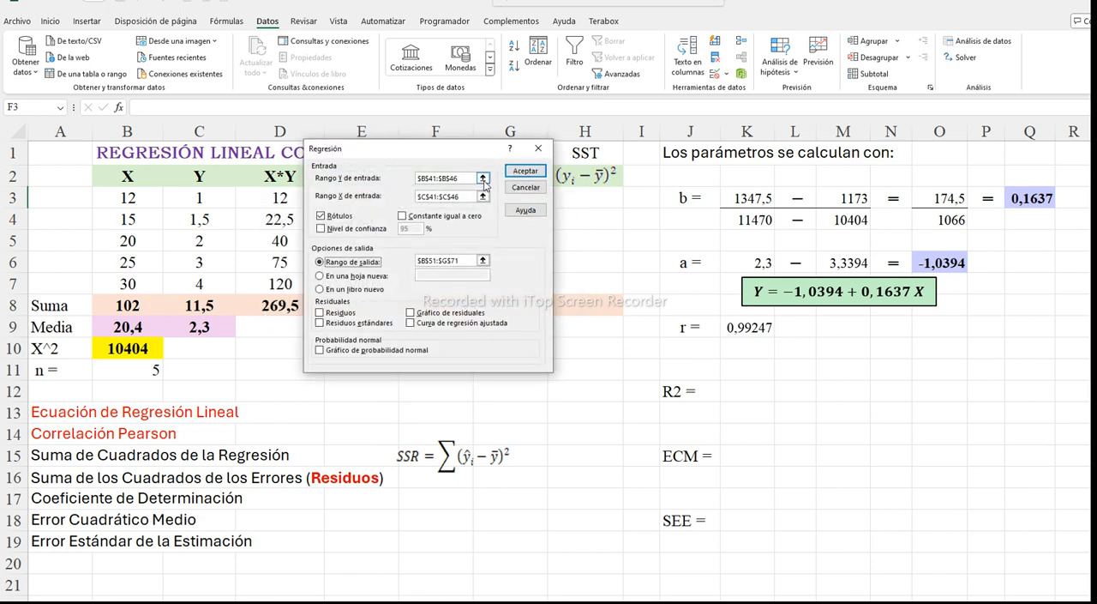
{"action": "left_click", "coordinate": [393, 180]}
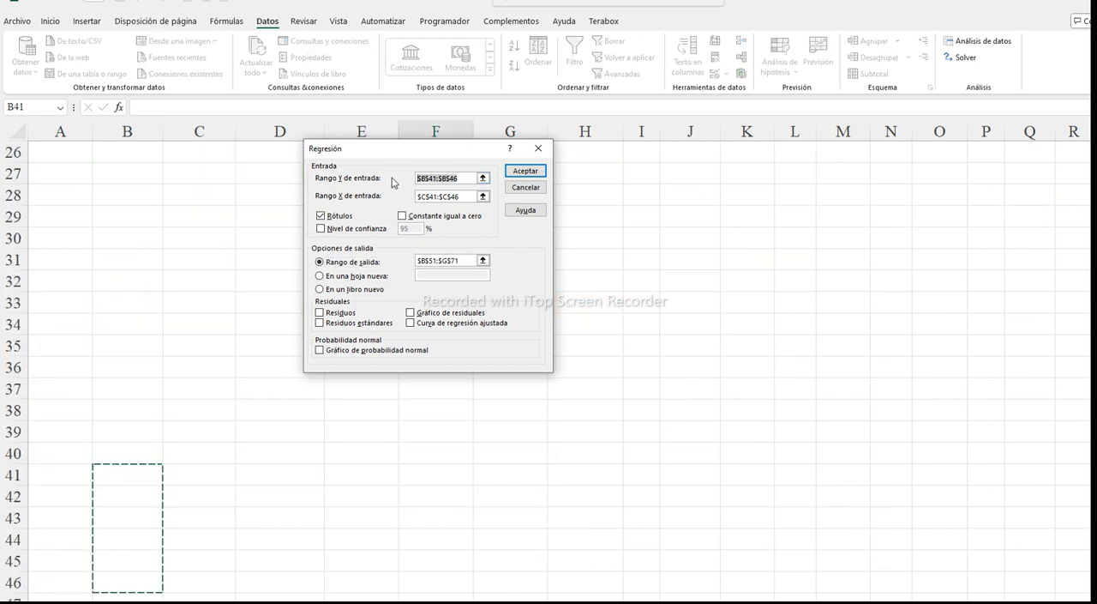
{"action": "key", "text": "BackSpace"}
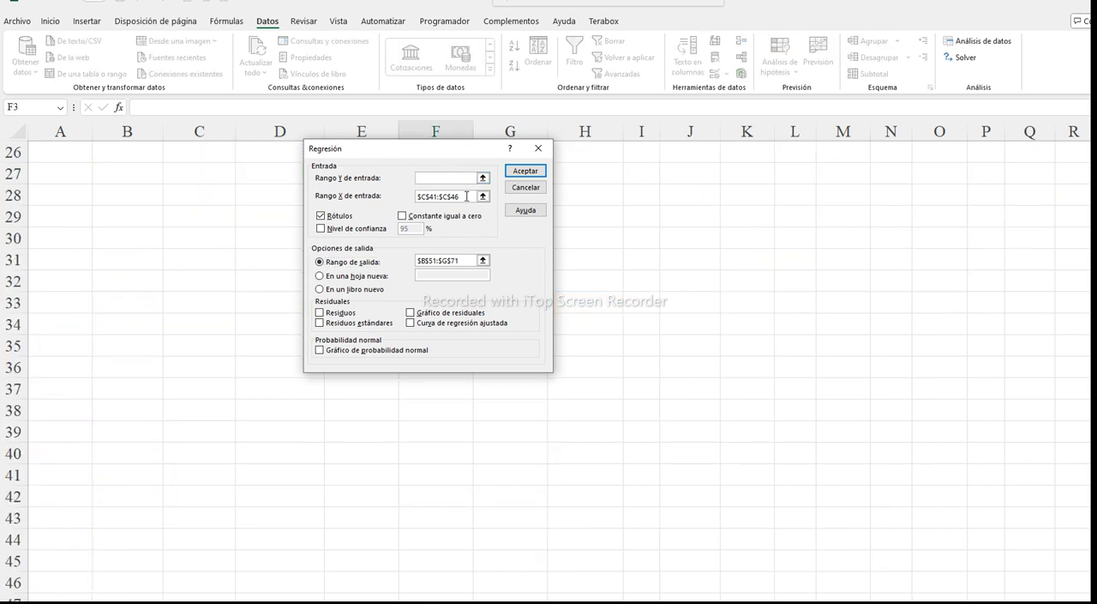
{"action": "left_click_drag", "start_coordinate": [470, 197], "coordinate": [391, 199]}
{"action": "key", "text": "BackSpace"}
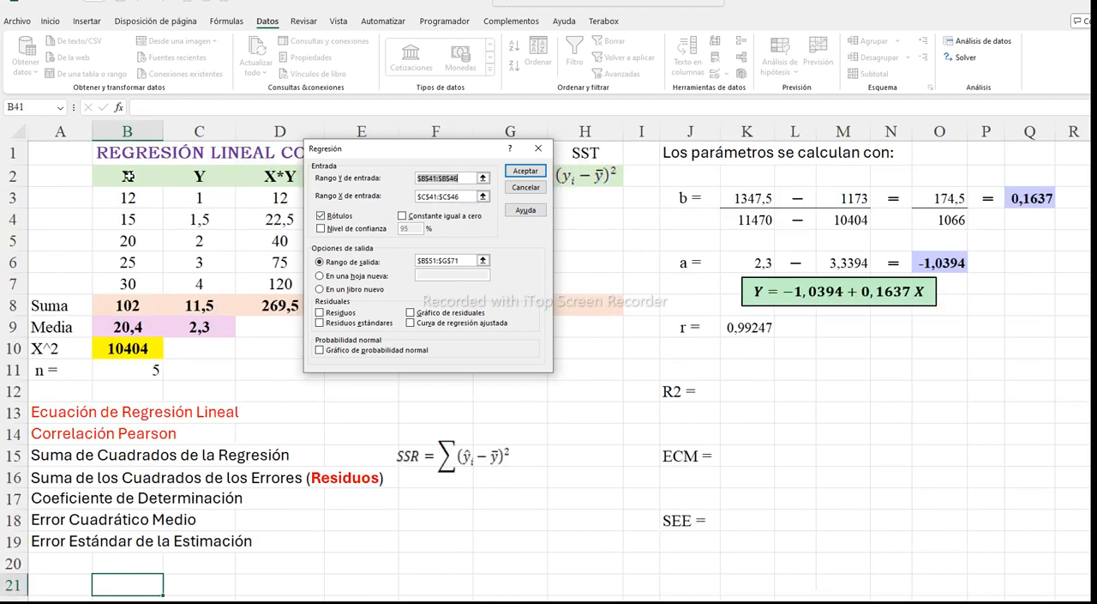
Set the regression's Y input range to $B$2:$B$7 and its X input range to $C$2:$C$7
{"action": "left_click_drag", "start_coordinate": [128, 175], "coordinate": [127, 282]}
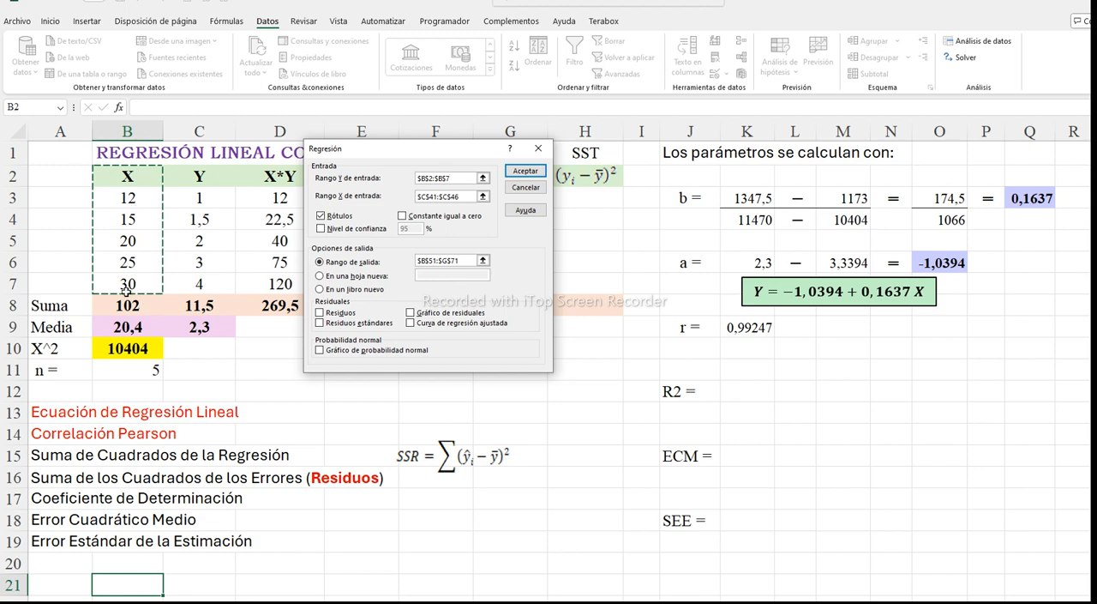
{"action": "left_click", "coordinate": [482, 198]}
{"action": "scroll", "coordinate": [270, 221], "scroll_direction": "up", "scroll_amount": 8}
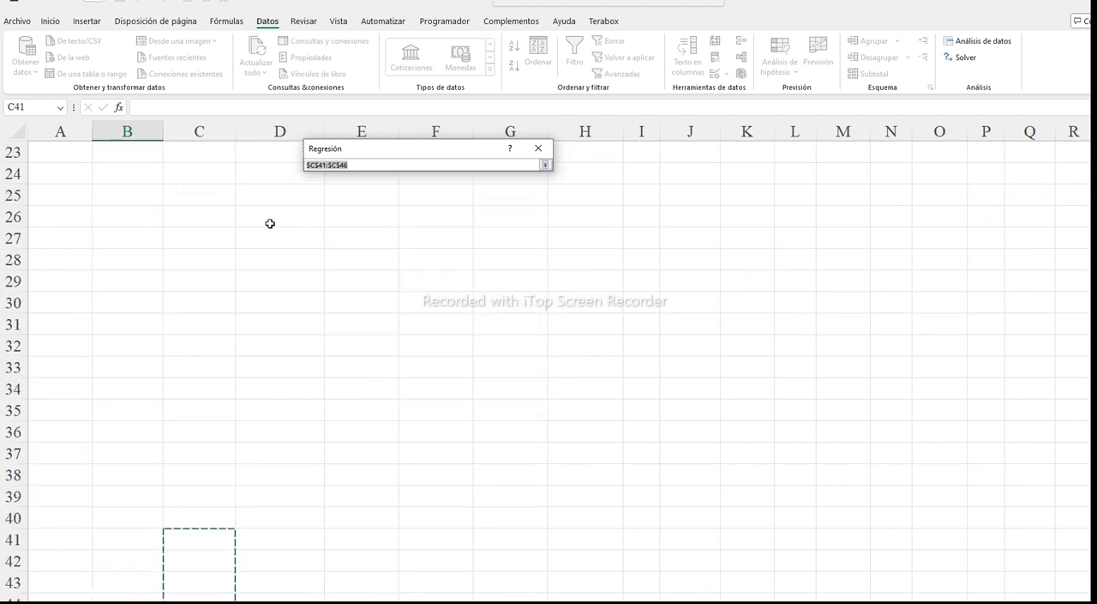
{"action": "left_click_drag", "start_coordinate": [201, 176], "coordinate": [198, 282]}
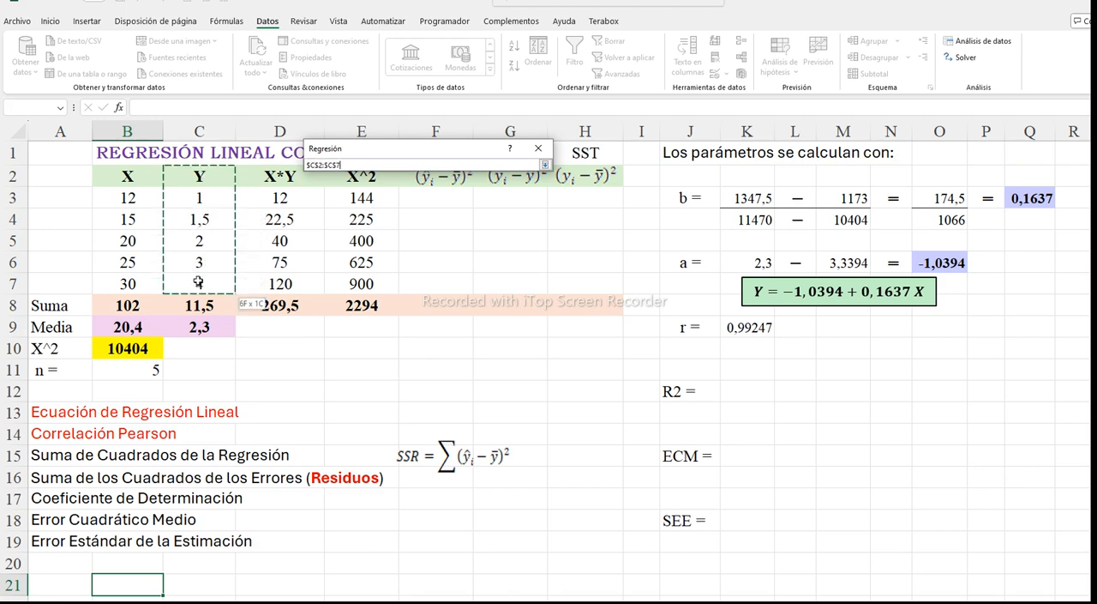
{"action": "left_click", "coordinate": [545, 165]}
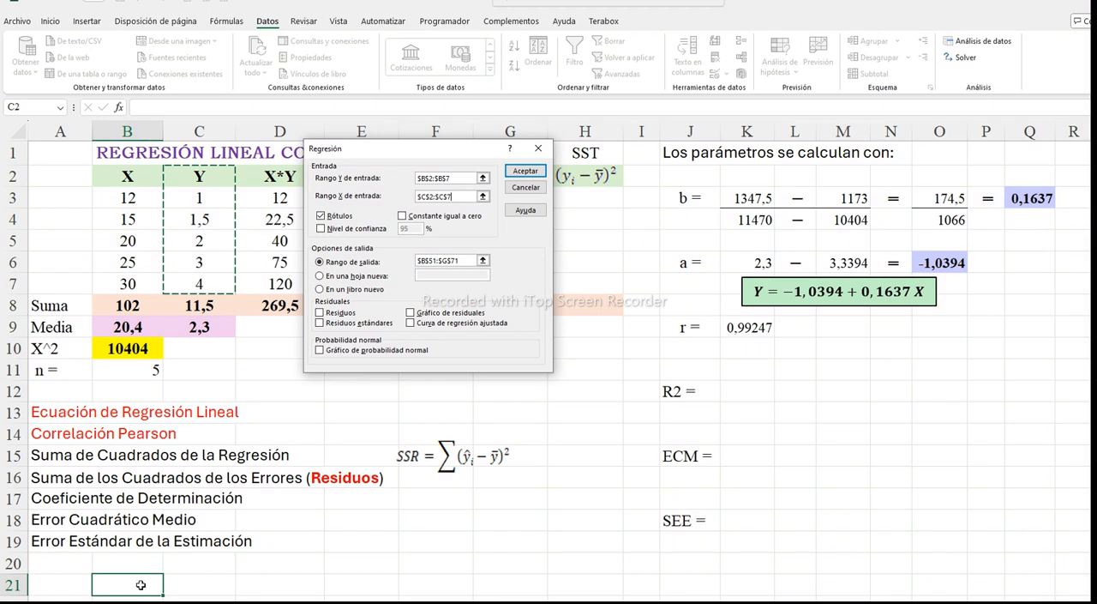
Set the regression output range to $B$21:$F$34, include Residuos, and run the analysis
{"action": "left_click_drag", "start_coordinate": [472, 261], "coordinate": [407, 267]}
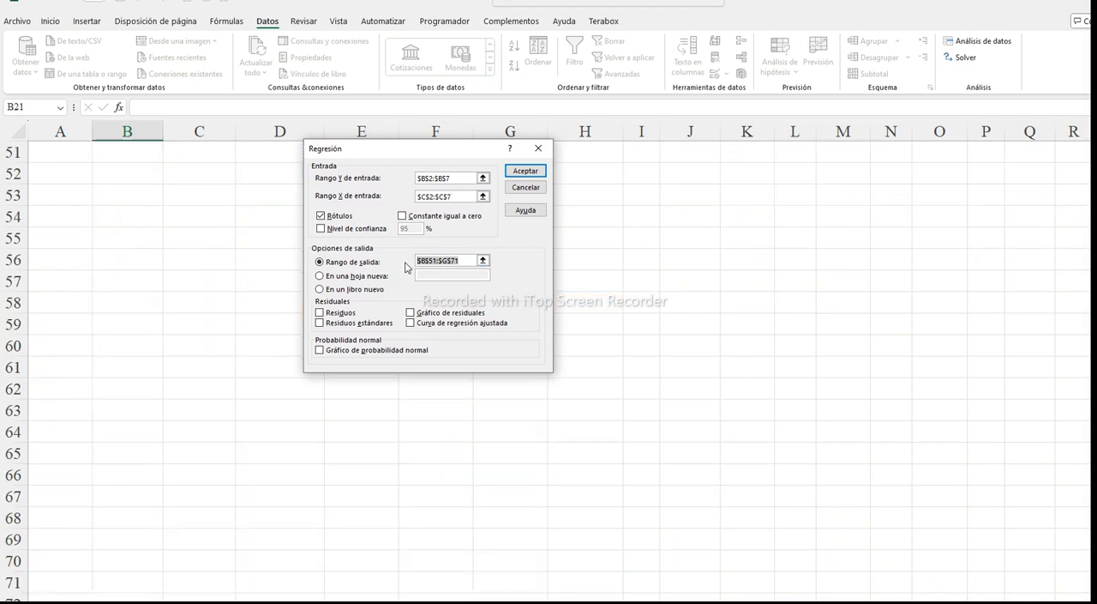
{"action": "scroll", "coordinate": [256, 253], "scroll_direction": "up", "scroll_amount": 1}
{"action": "scroll", "coordinate": [256, 253], "scroll_direction": "up", "scroll_amount": 11}
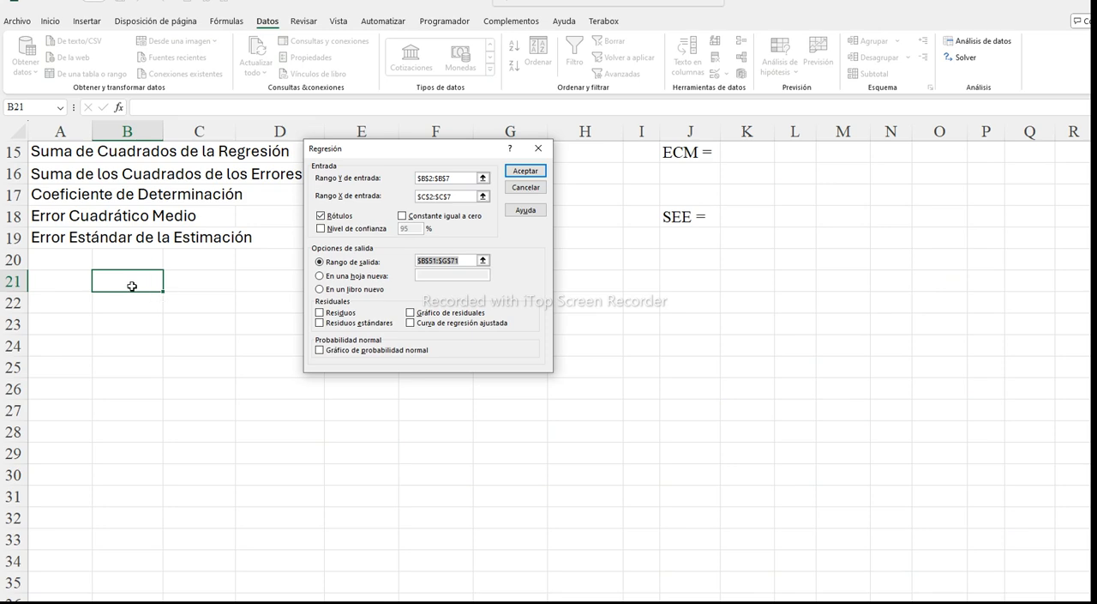
{"action": "left_click_drag", "start_coordinate": [137, 282], "coordinate": [446, 563]}
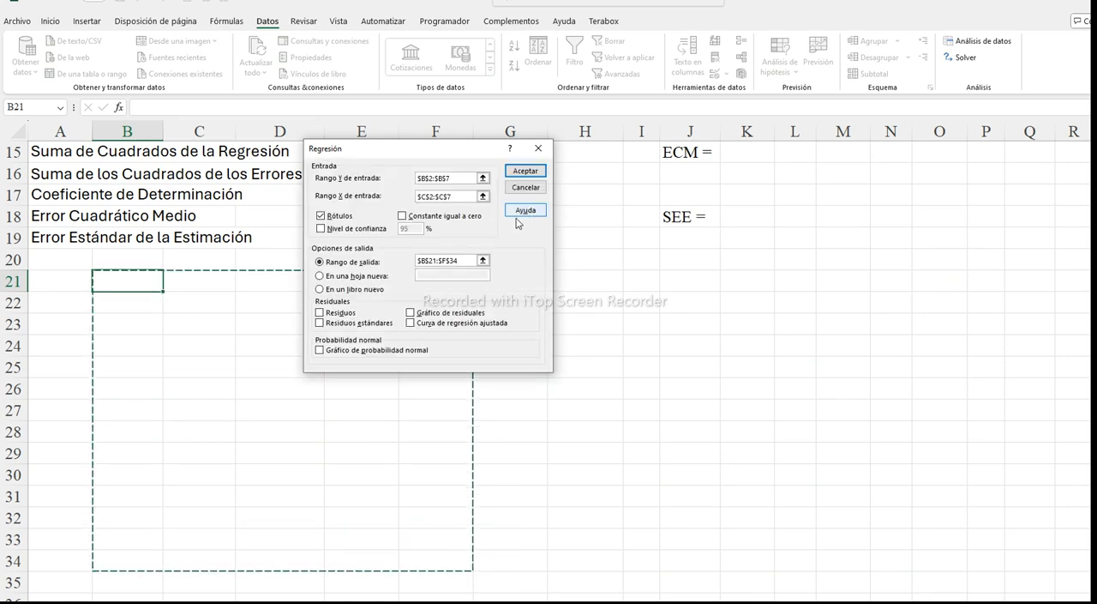
{"action": "left_click", "coordinate": [331, 314]}
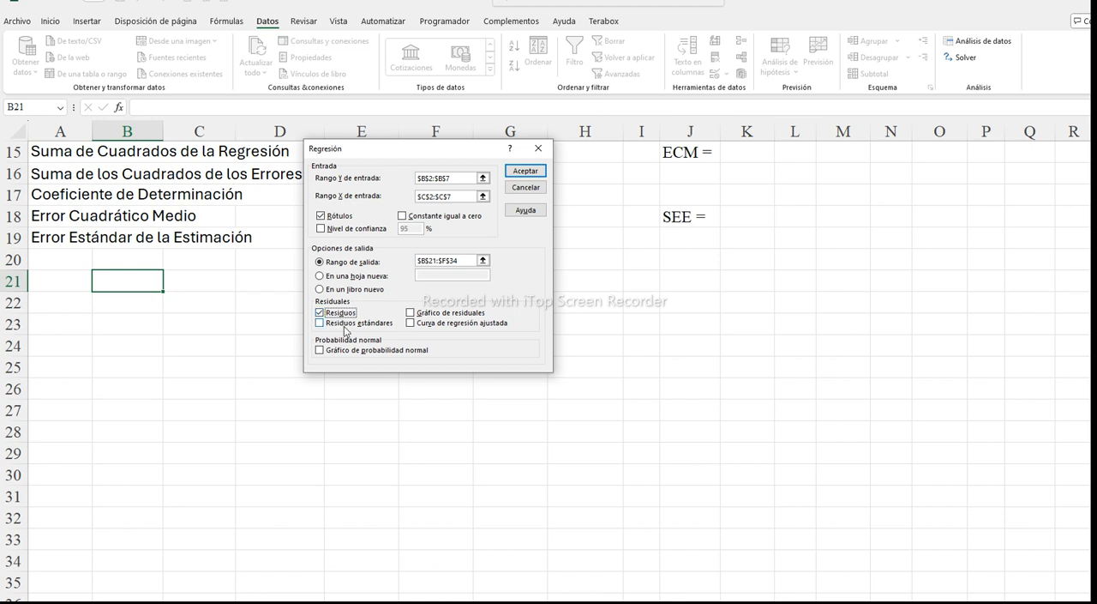
{"action": "left_click", "coordinate": [526, 174]}
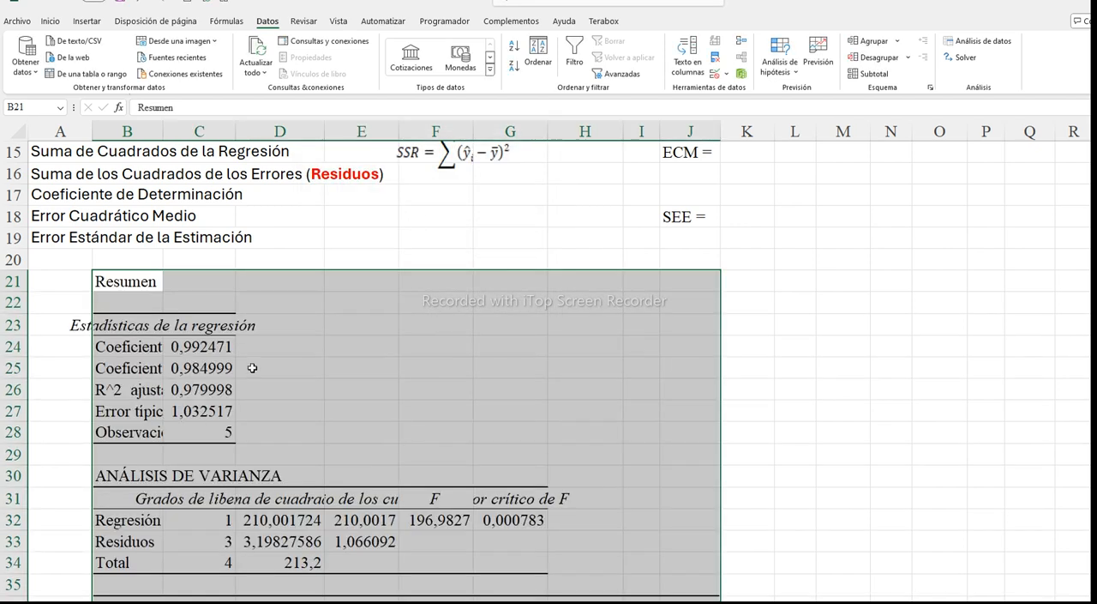
Move the regression statistics values in rows 24 to 28 from column C to column E, clear of their long labels
{"action": "left_click", "coordinate": [213, 344]}
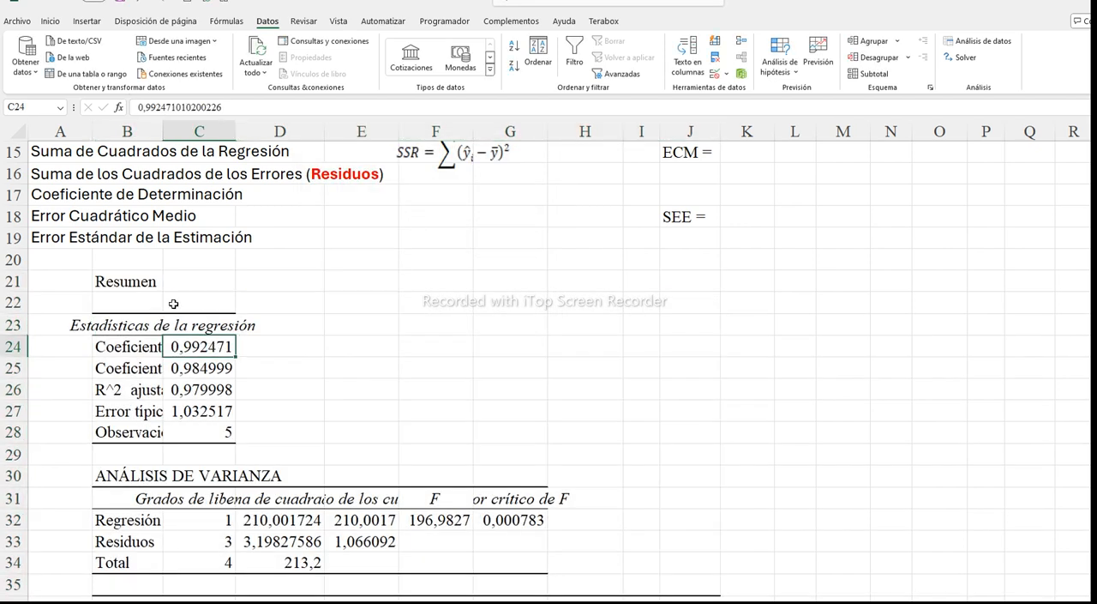
{"action": "scroll", "coordinate": [173, 305], "scroll_direction": "up", "scroll_amount": 1}
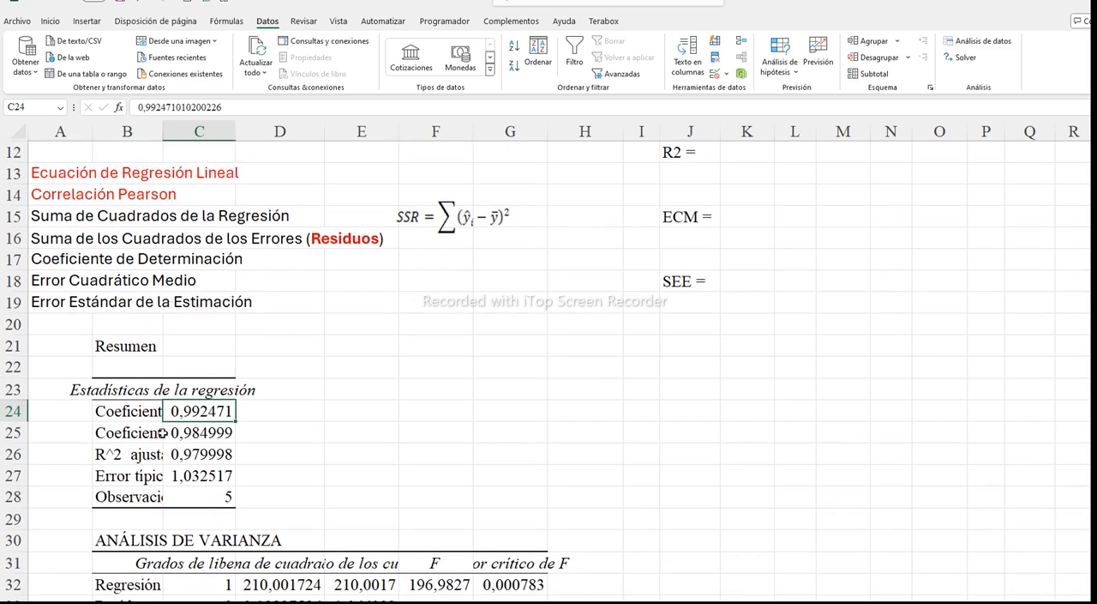
{"action": "left_click", "coordinate": [139, 415]}
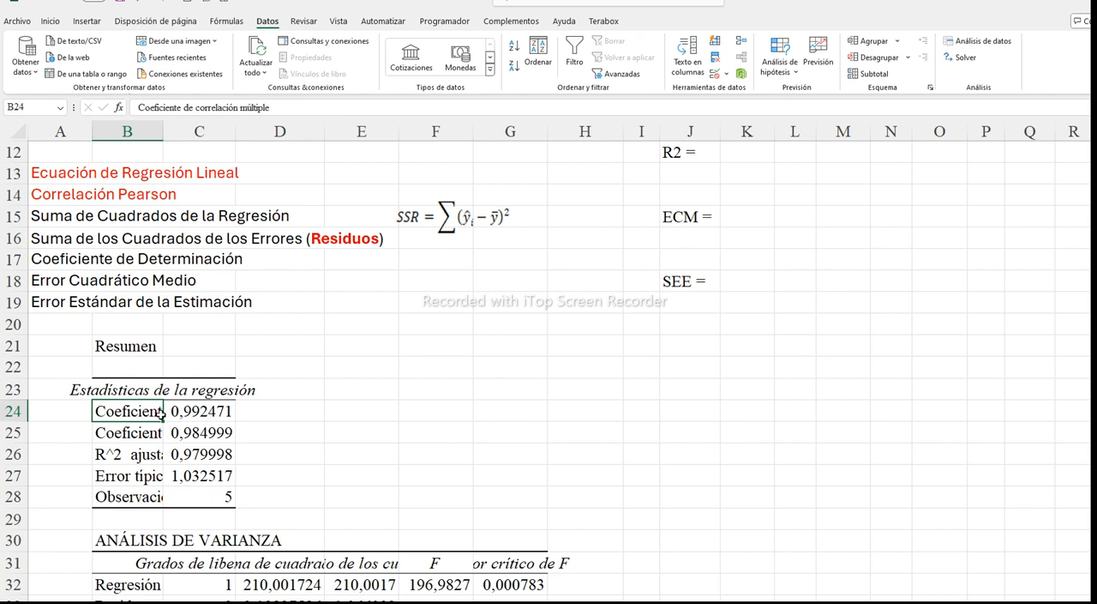
{"action": "left_click_drag", "start_coordinate": [174, 412], "coordinate": [347, 470]}
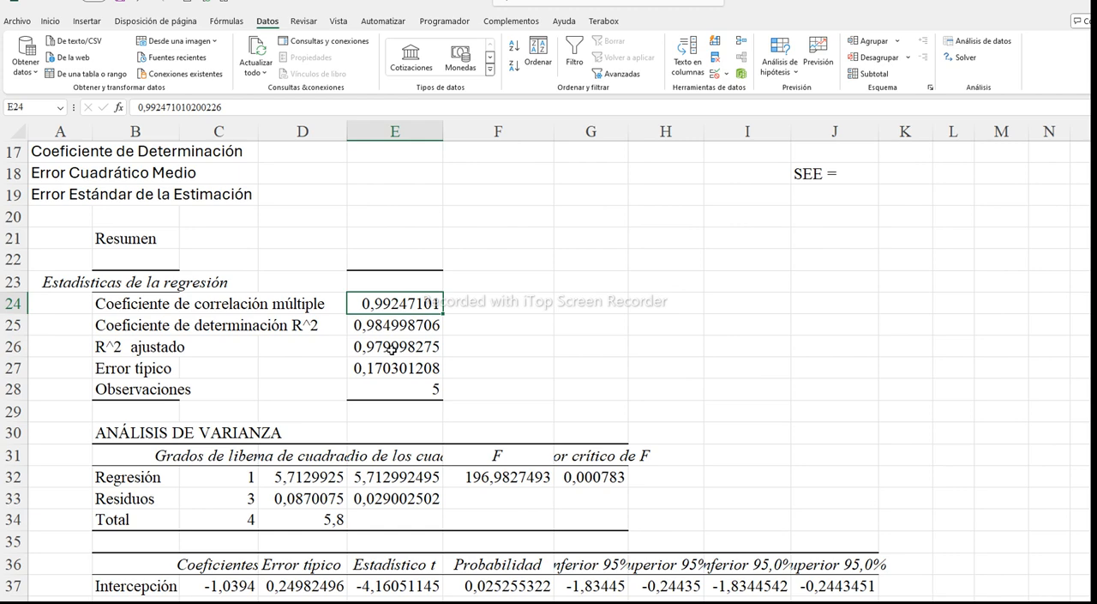
Wrap the text of the "Grados de libertad" heading in C31 of the variance analysis table
{"action": "left_click", "coordinate": [144, 368]}
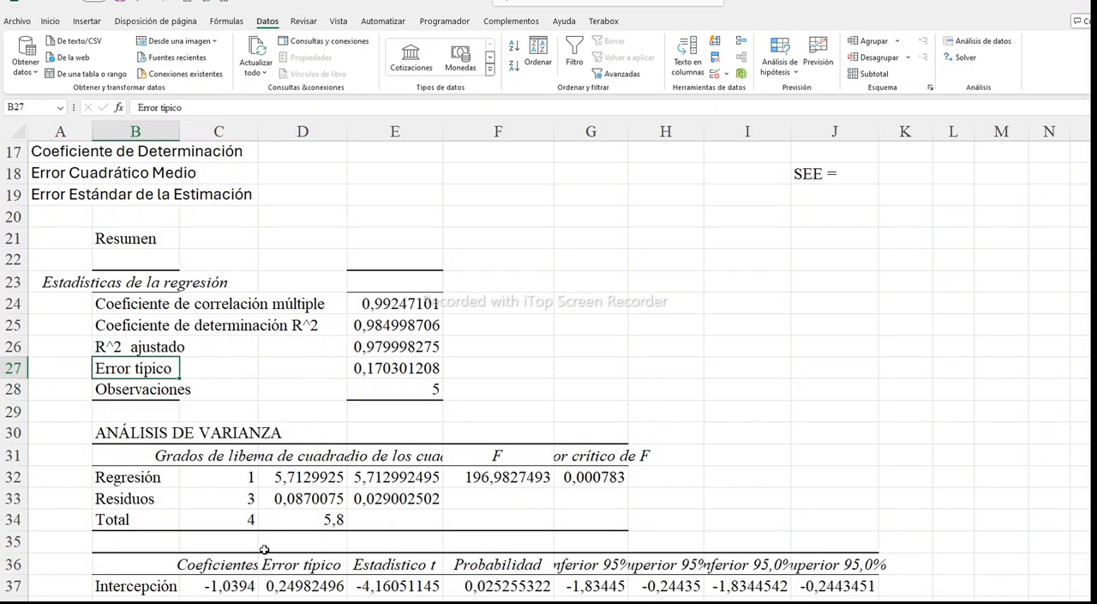
{"action": "left_click", "coordinate": [212, 462]}
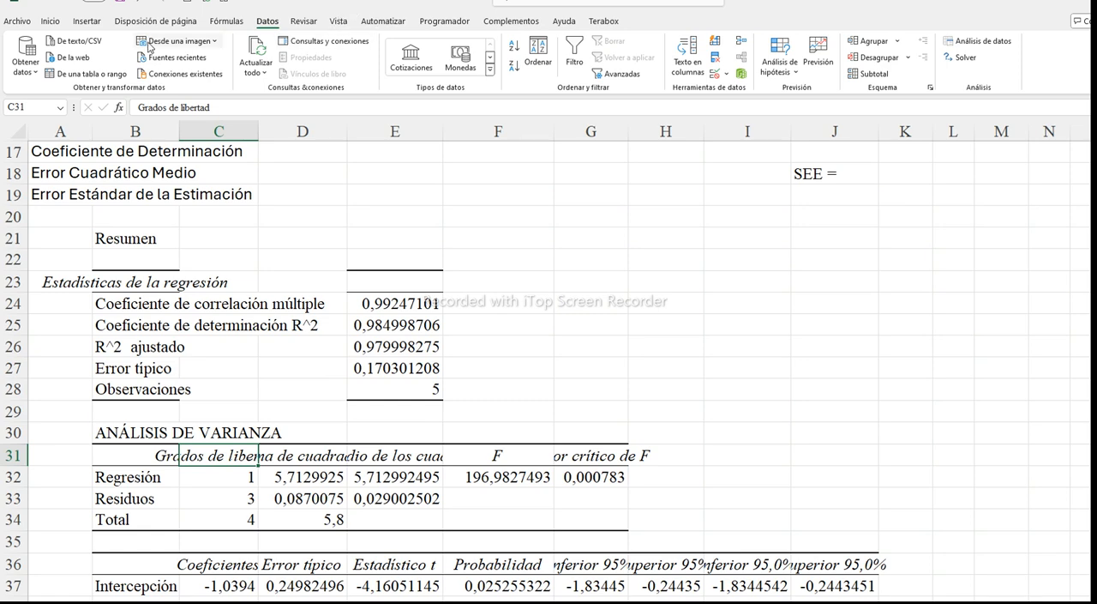
{"action": "left_click", "coordinate": [49, 21]}
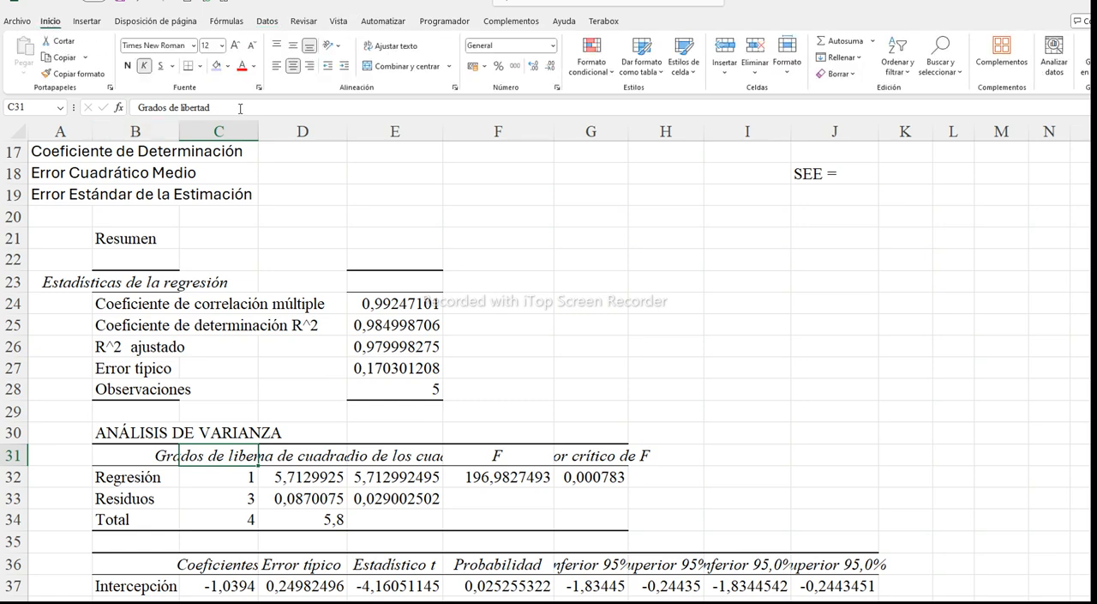
{"action": "left_click", "coordinate": [378, 48]}
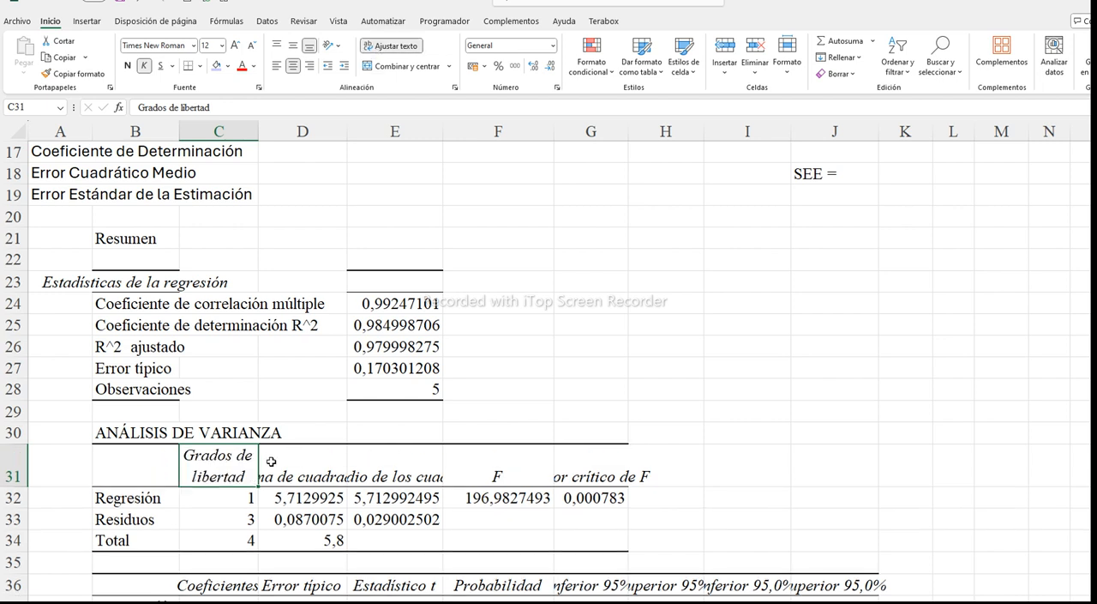
Copy the wrapped heading format from C31 to the variance analysis headings in D31:G31
{"action": "left_click", "coordinate": [73, 74]}
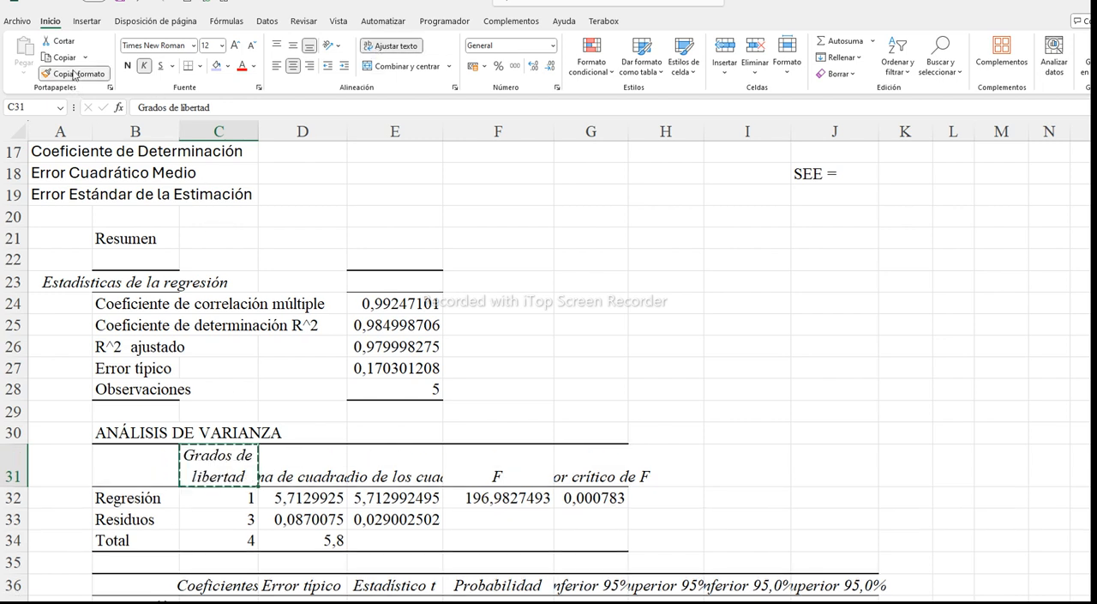
{"action": "left_click_drag", "start_coordinate": [276, 463], "coordinate": [520, 459]}
{"action": "left_click_drag", "start_coordinate": [568, 475], "coordinate": [568, 475]}
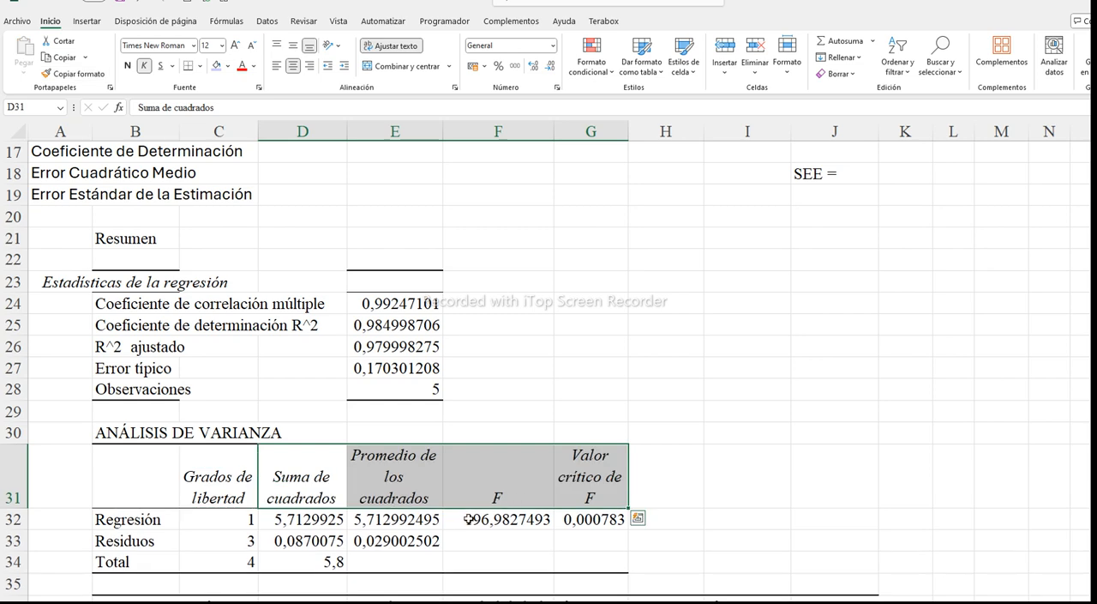
{"action": "left_click", "coordinate": [480, 480]}
{"action": "scroll", "coordinate": [451, 454], "scroll_direction": "down", "scroll_amount": 1}
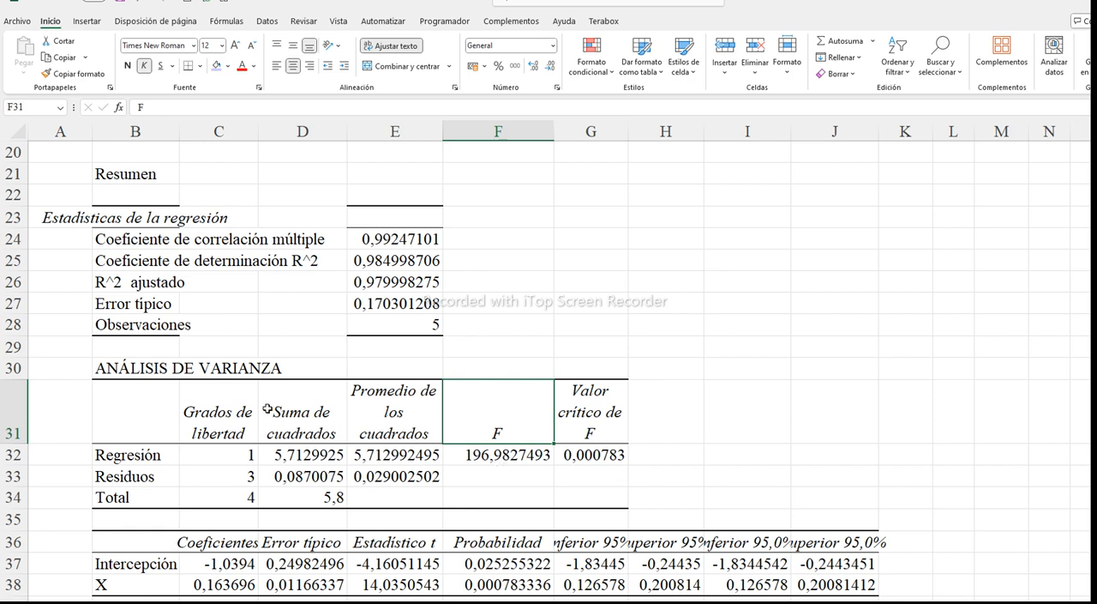
{"action": "left_click", "coordinate": [580, 461]}
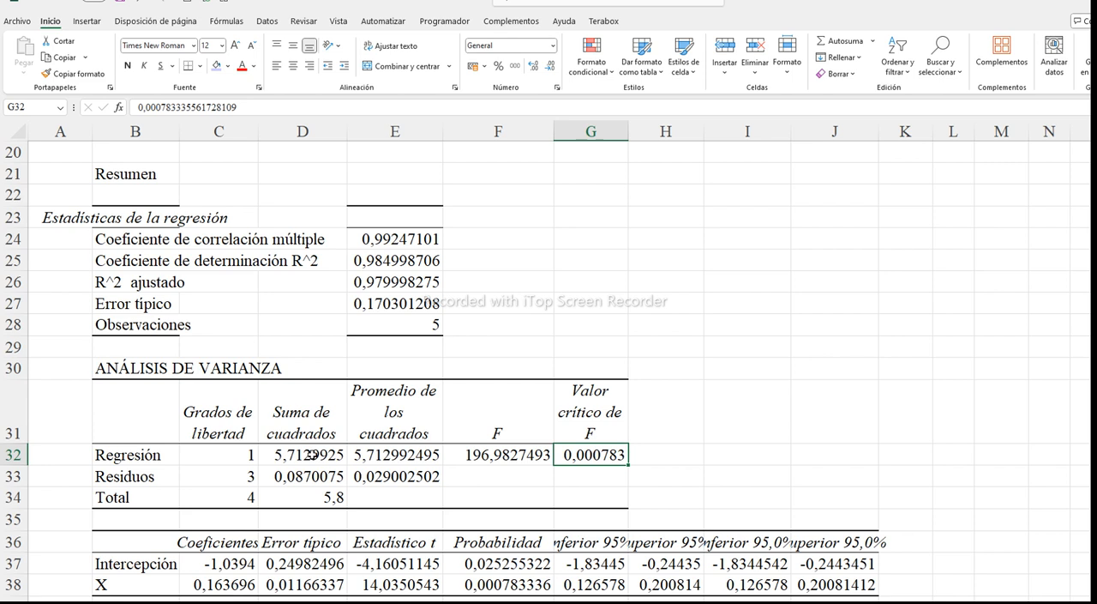
Give the "Suma de cuadrados" values in D32:D34 a light orange fill and make them bold
{"action": "left_click_drag", "start_coordinate": [288, 454], "coordinate": [319, 499]}
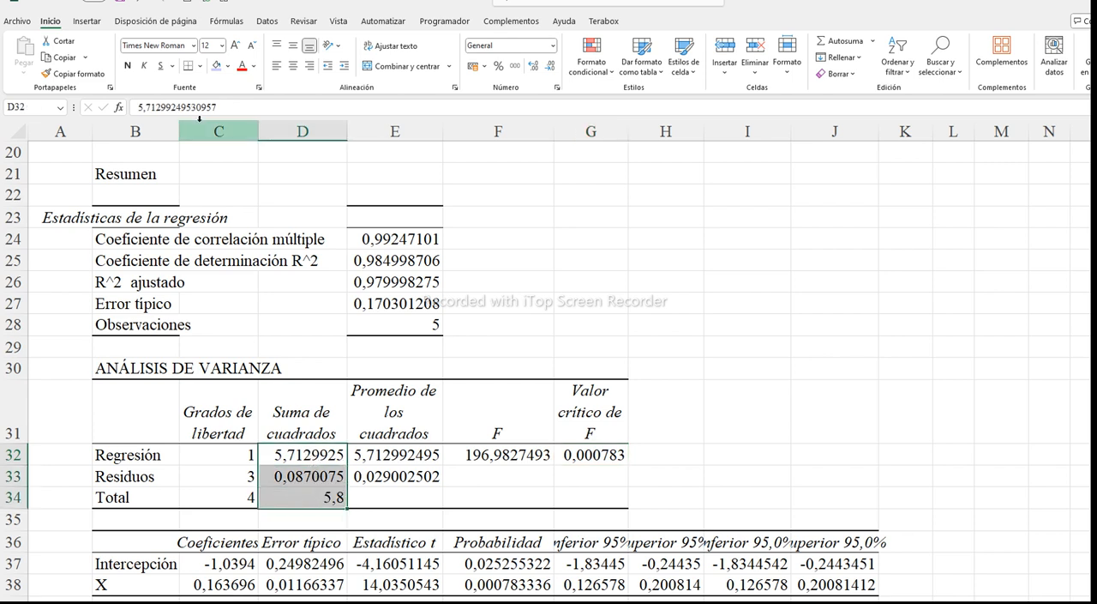
{"action": "left_click", "coordinate": [228, 66]}
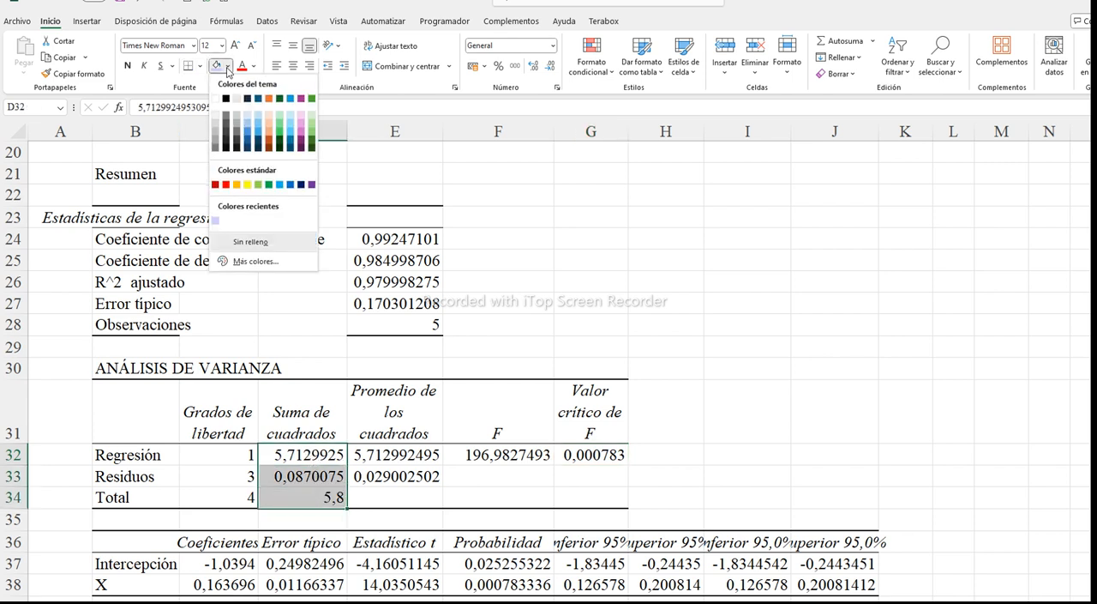
{"action": "left_click", "coordinate": [270, 116]}
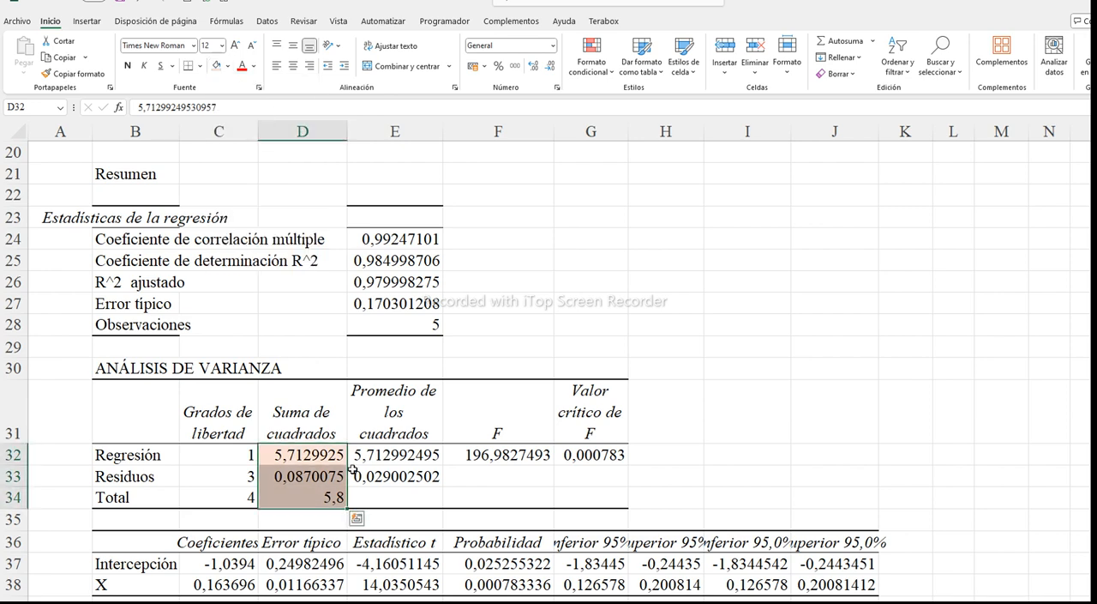
{"action": "left_click", "coordinate": [130, 67]}
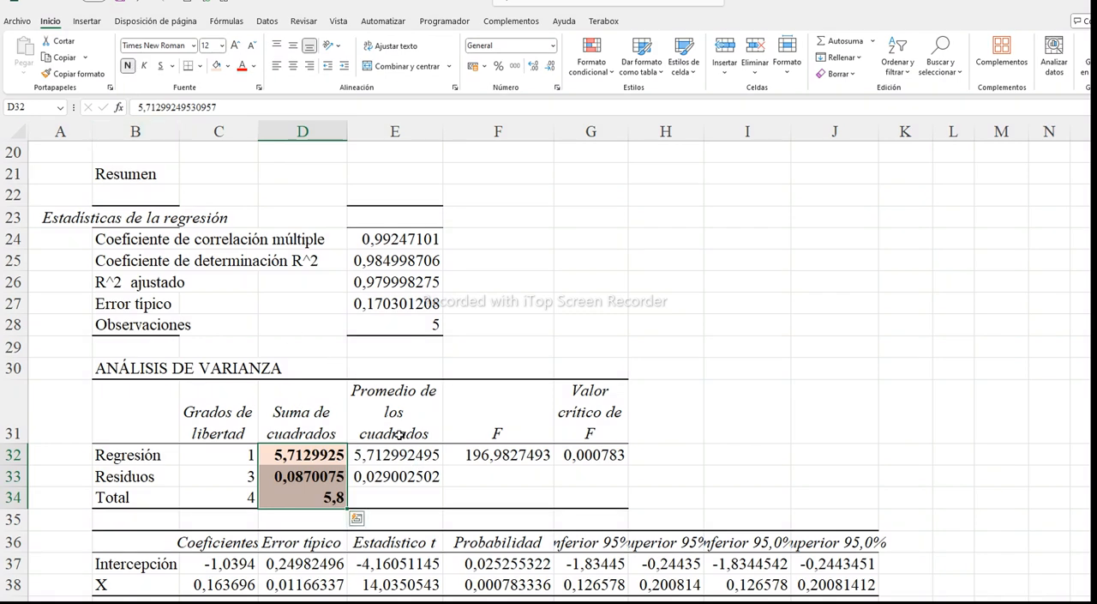
Wrap the "Coeficientes" heading in C36 and copy its format to the remaining headings in D36:J36
{"action": "scroll", "coordinate": [399, 435], "scroll_direction": "down", "scroll_amount": 2}
{"action": "left_click", "coordinate": [208, 415]}
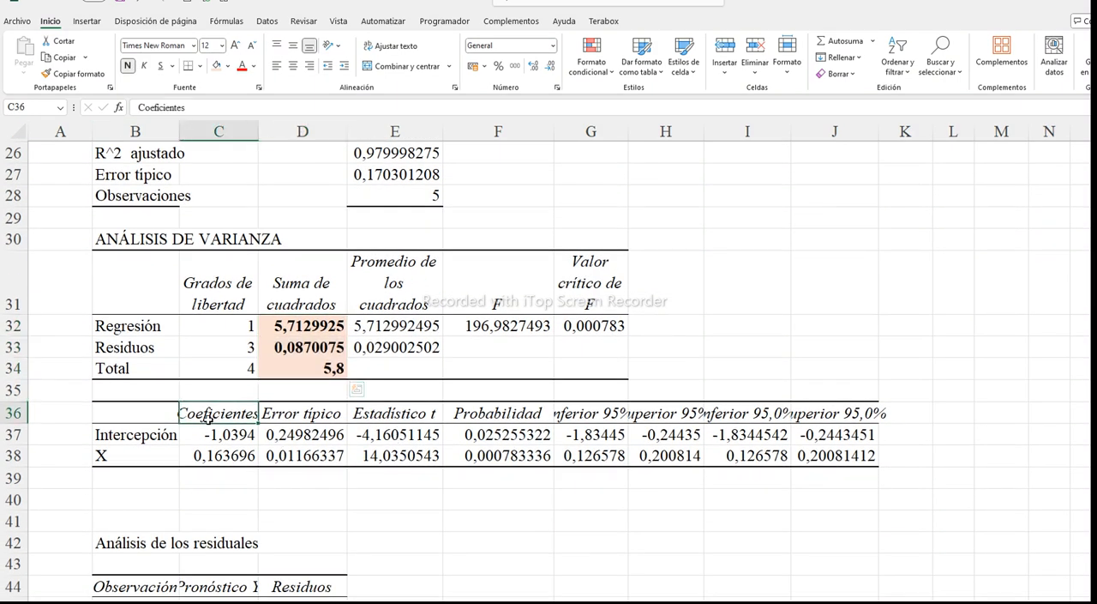
{"action": "left_click", "coordinate": [392, 46]}
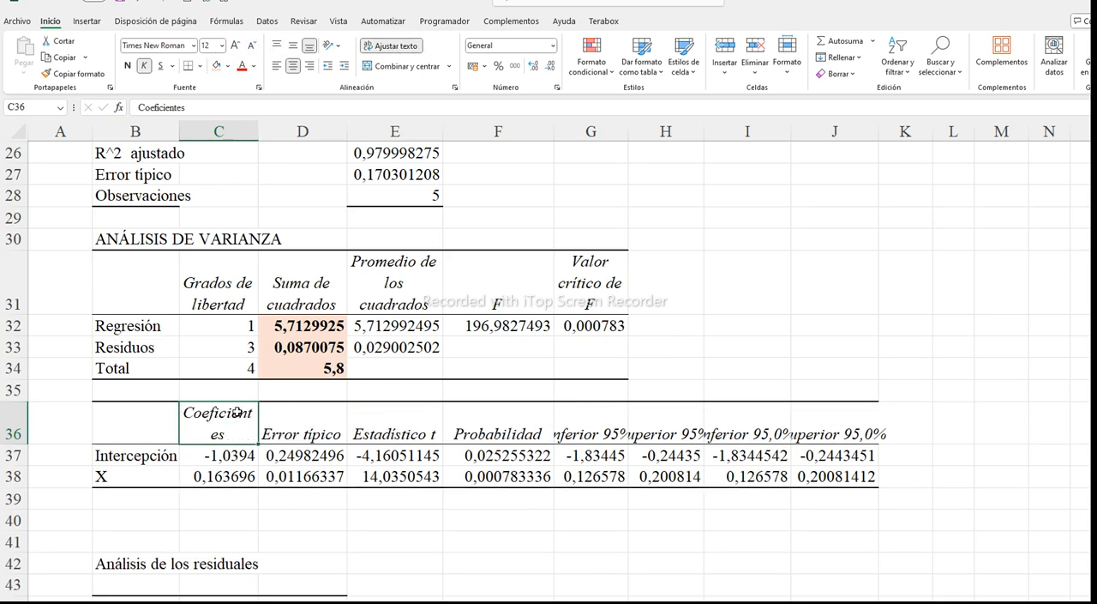
{"action": "left_click", "coordinate": [68, 72]}
{"action": "left_click_drag", "start_coordinate": [295, 422], "coordinate": [821, 429]}
Reduce the font size of the coefficient table headings in C36:J36 to 11
{"action": "left_click_drag", "start_coordinate": [227, 426], "coordinate": [787, 420]}
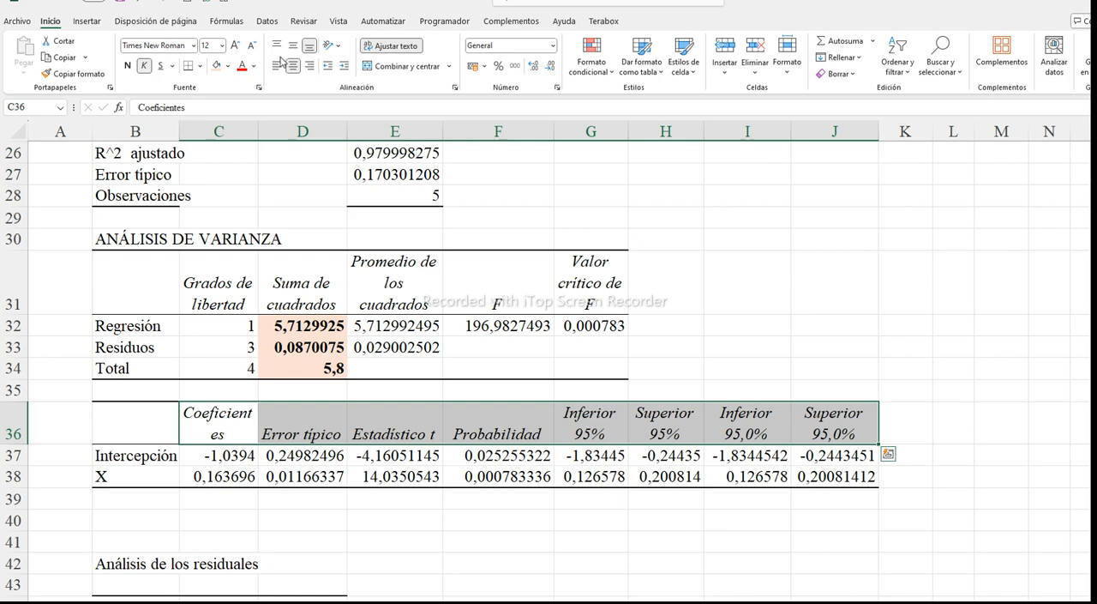
{"action": "left_click", "coordinate": [251, 47]}
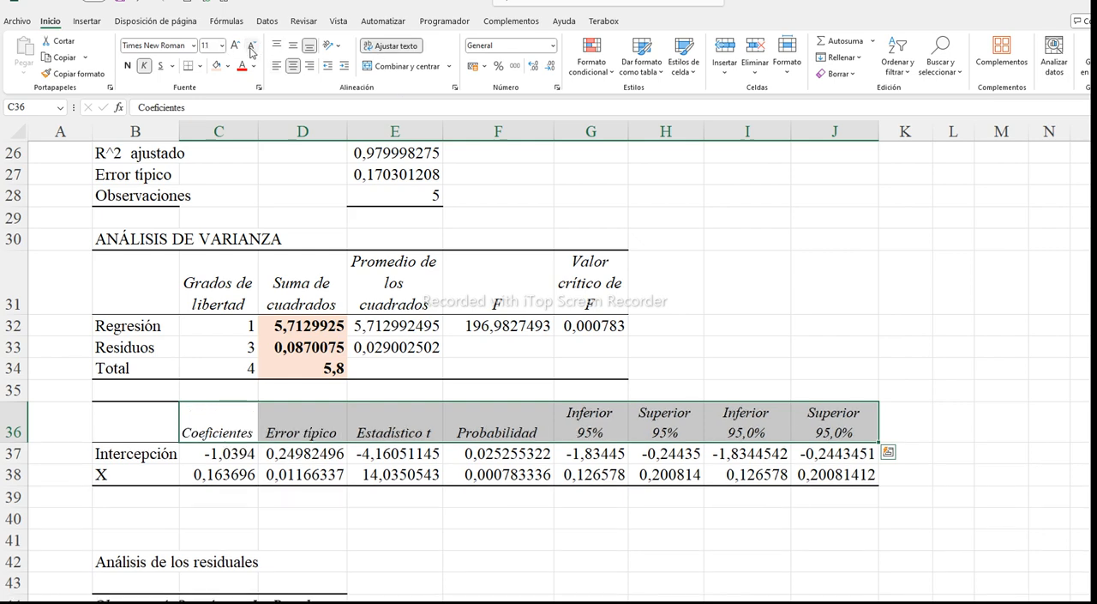
{"action": "left_click", "coordinate": [252, 498]}
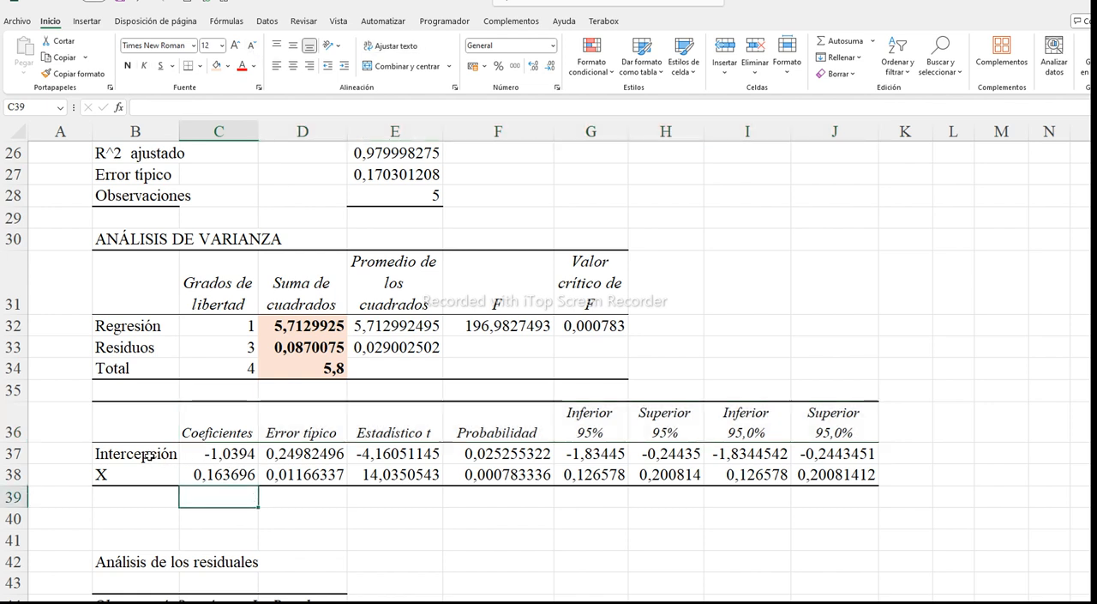
Label the "Intercepción" row "a" in A37 and the "X" row "b" in A38
{"action": "left_click", "coordinate": [77, 453]}
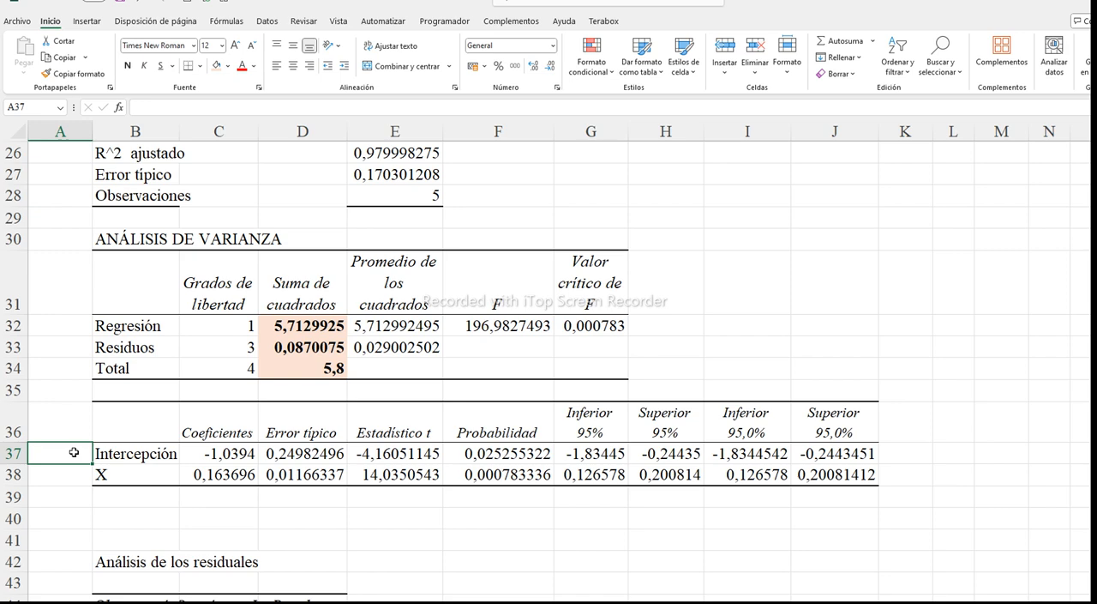
{"action": "type", "text": "A"}
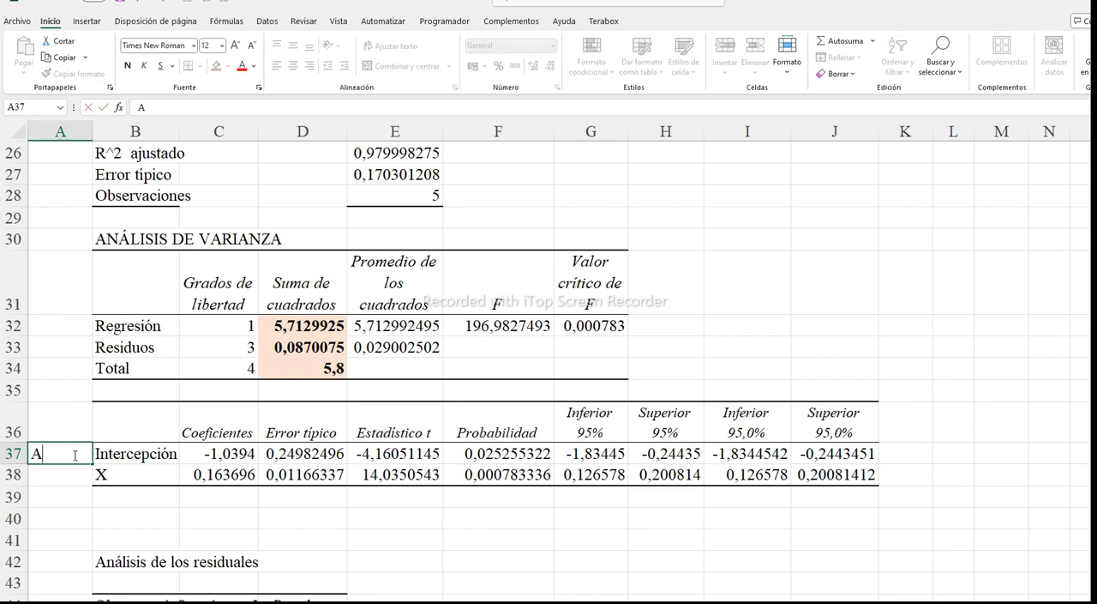
{"action": "key", "text": "Return"}
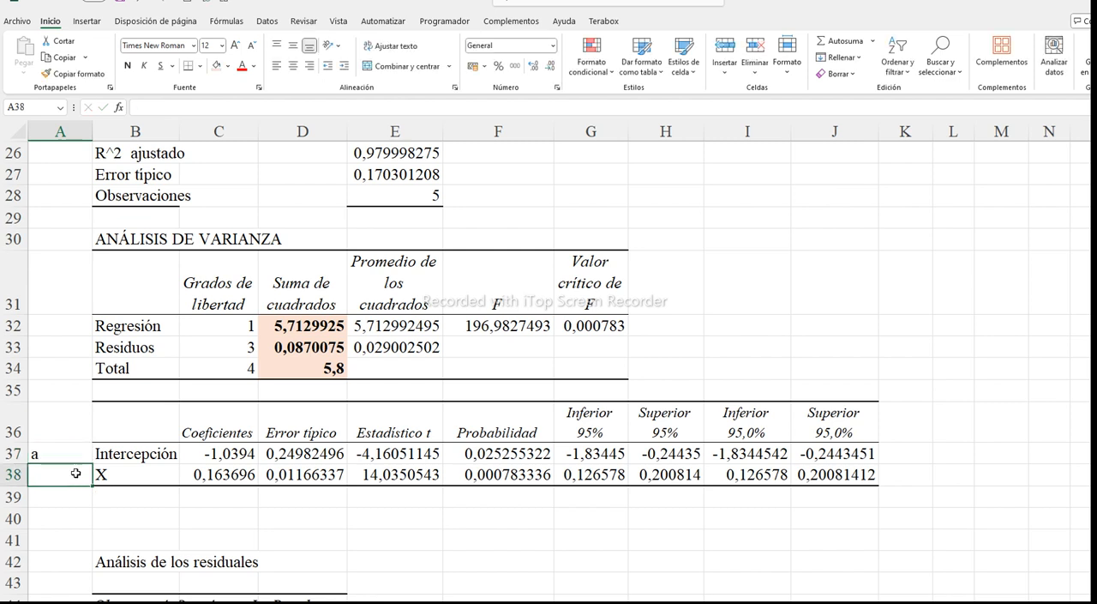
{"action": "type", "text": "b"}
{"action": "key", "text": "Return"}
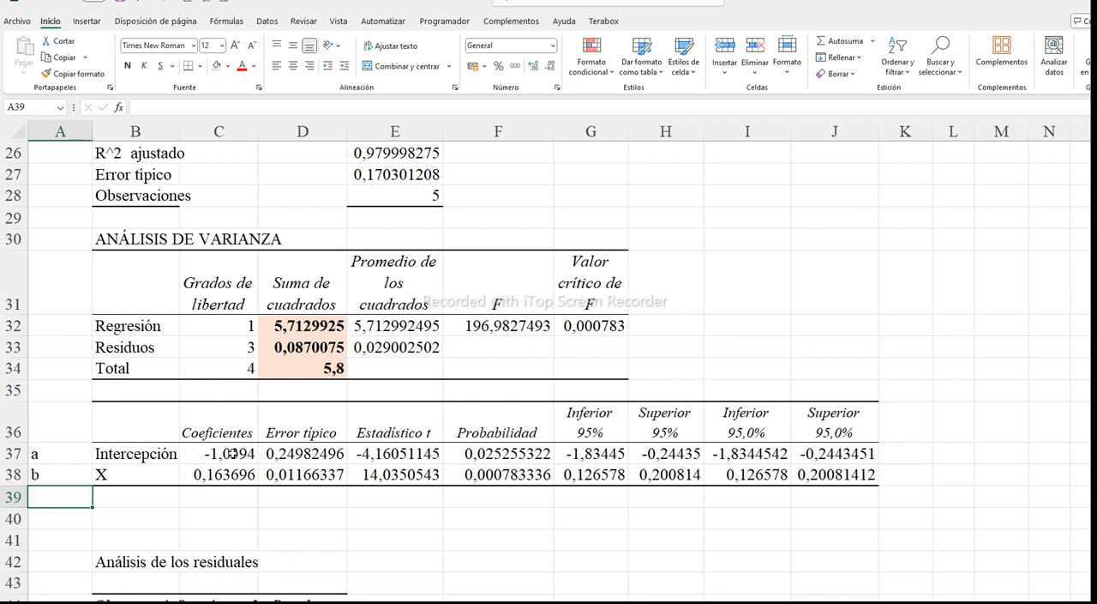
Highlight the coefficients in C37:C38 with a yellow fill and make them bold
{"action": "left_click_drag", "start_coordinate": [231, 452], "coordinate": [237, 467]}
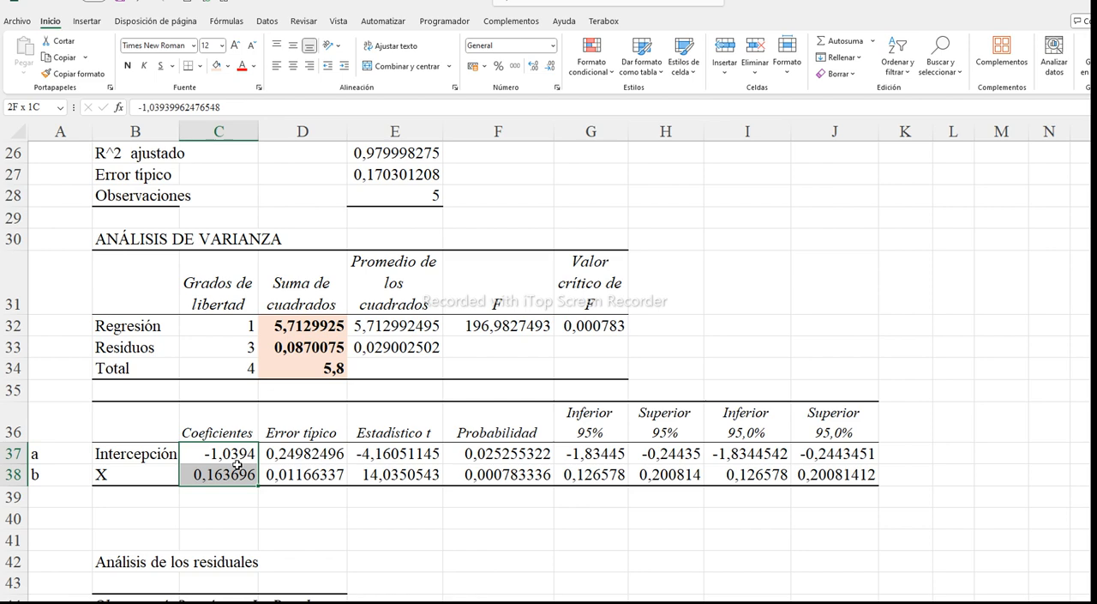
{"action": "left_click", "coordinate": [229, 66]}
{"action": "left_click", "coordinate": [248, 185]}
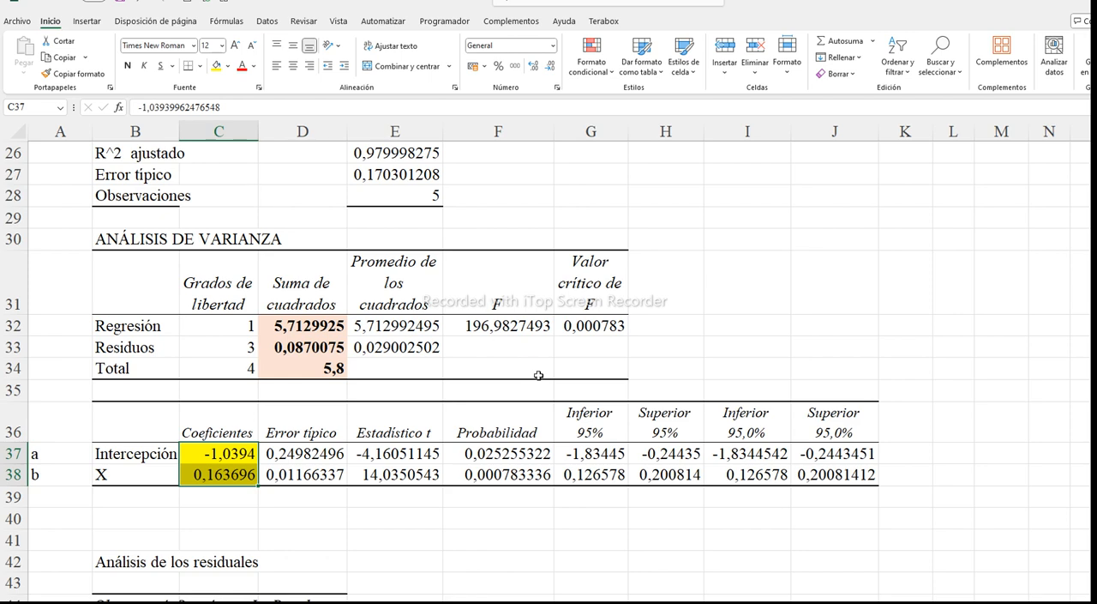
{"action": "left_click", "coordinate": [127, 66]}
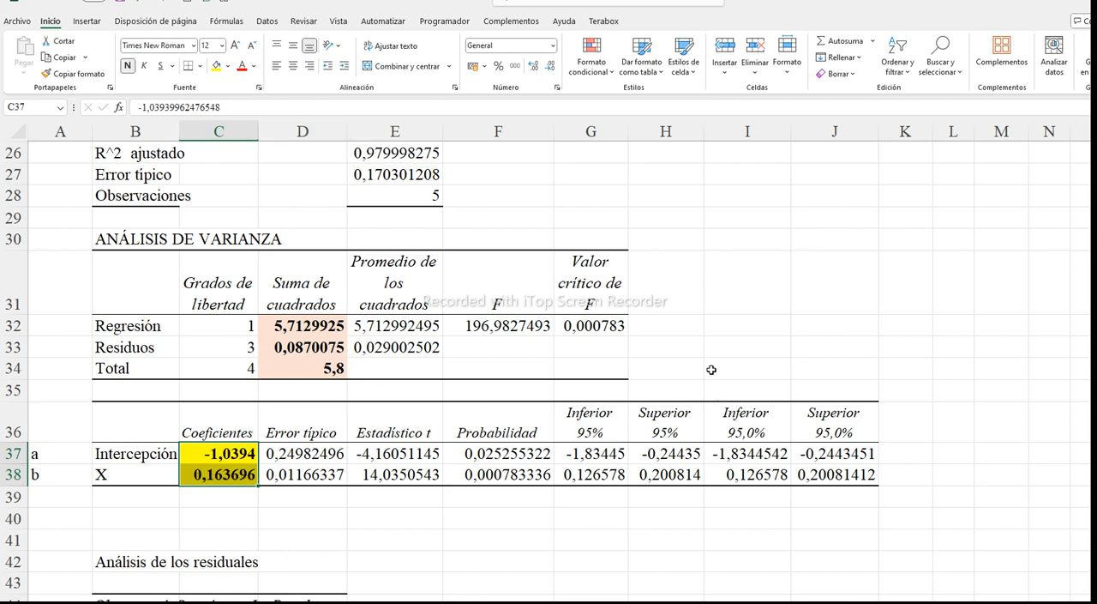
Compare the report's coefficients with the manually calculated a value in O6 and the regression equation
{"action": "scroll", "coordinate": [712, 369], "scroll_direction": "up", "scroll_amount": 8}
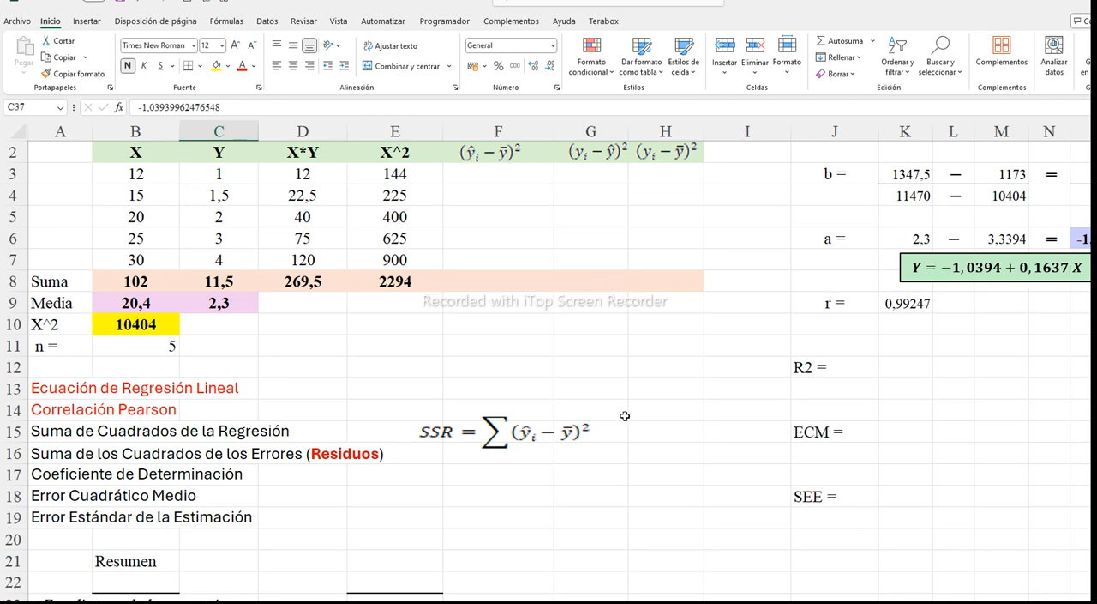
{"action": "scroll", "coordinate": [625, 416], "scroll_direction": "down", "scroll_amount": 9}
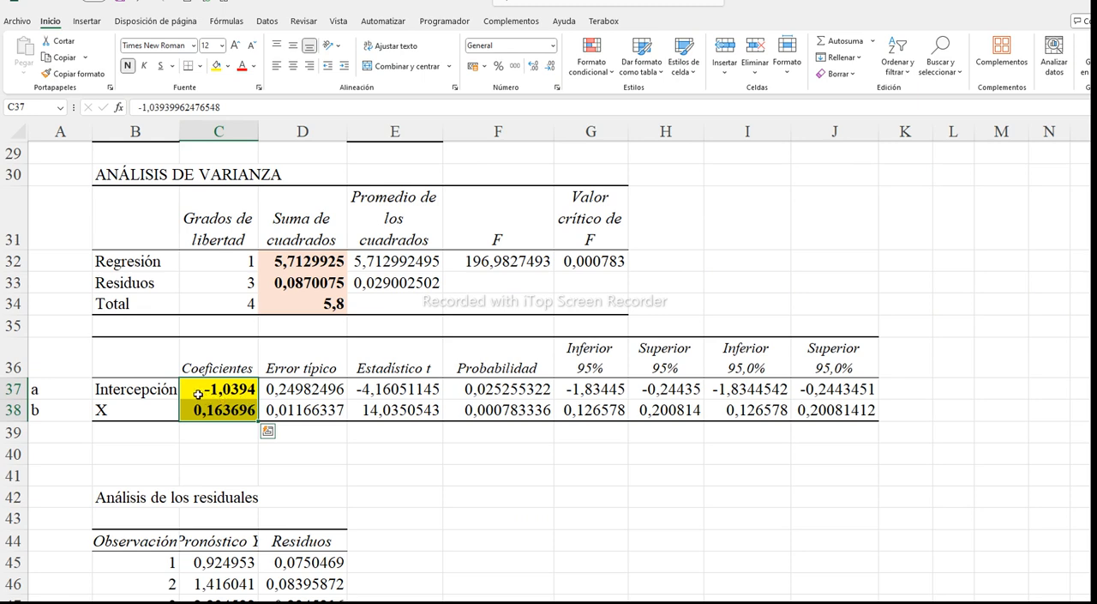
{"action": "scroll", "coordinate": [556, 390], "scroll_direction": "up", "scroll_amount": 9}
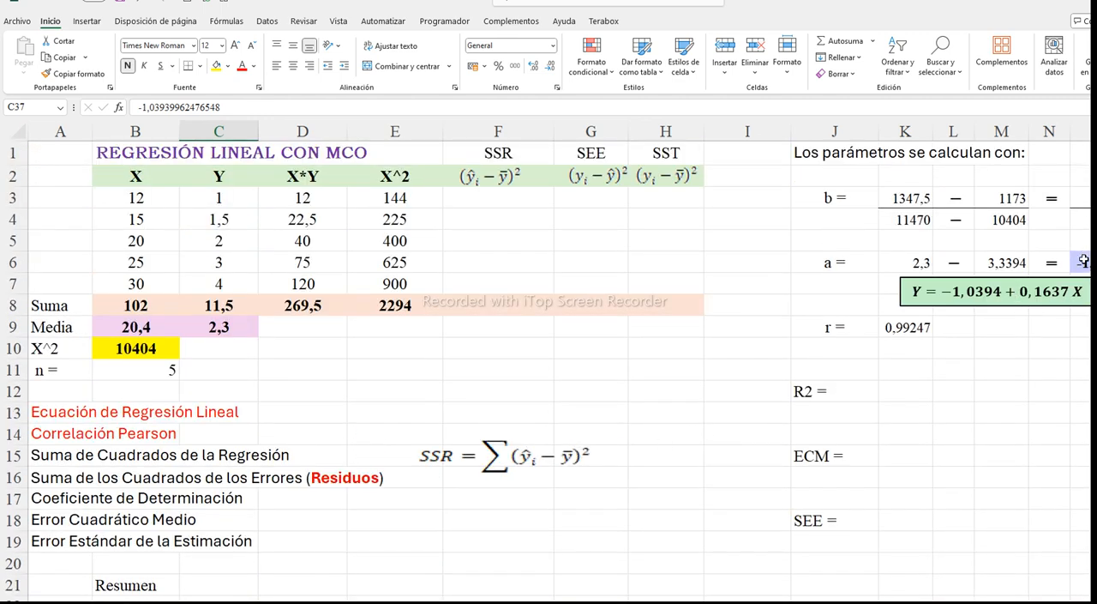
{"action": "left_click", "coordinate": [1082, 263]}
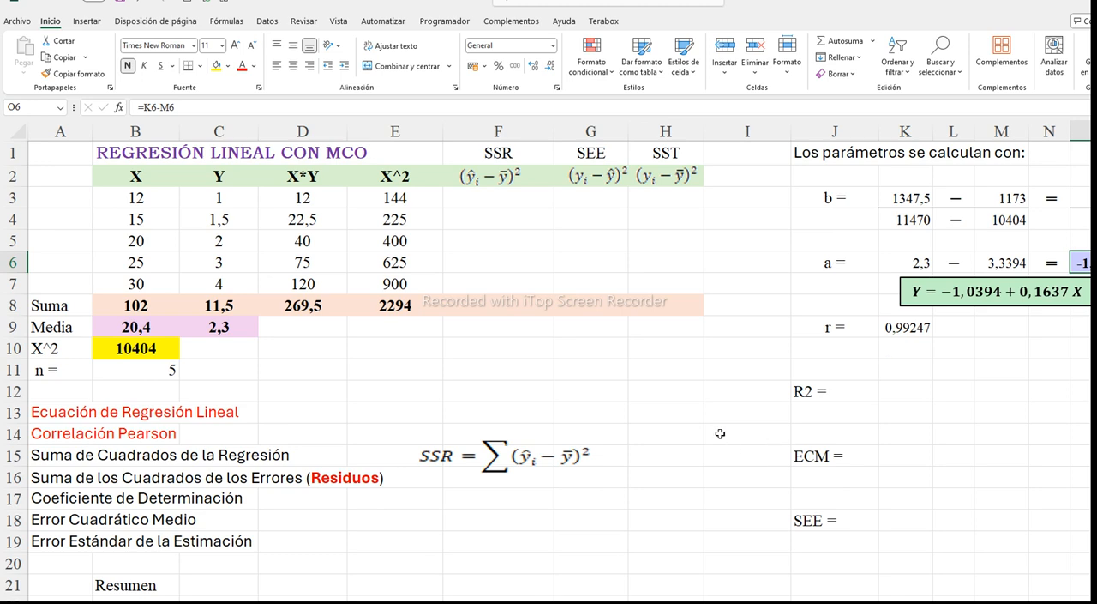
{"action": "scroll", "coordinate": [368, 476], "scroll_direction": "down", "scroll_amount": 8}
{"action": "scroll", "coordinate": [367, 478], "scroll_direction": "down", "scroll_amount": 1}
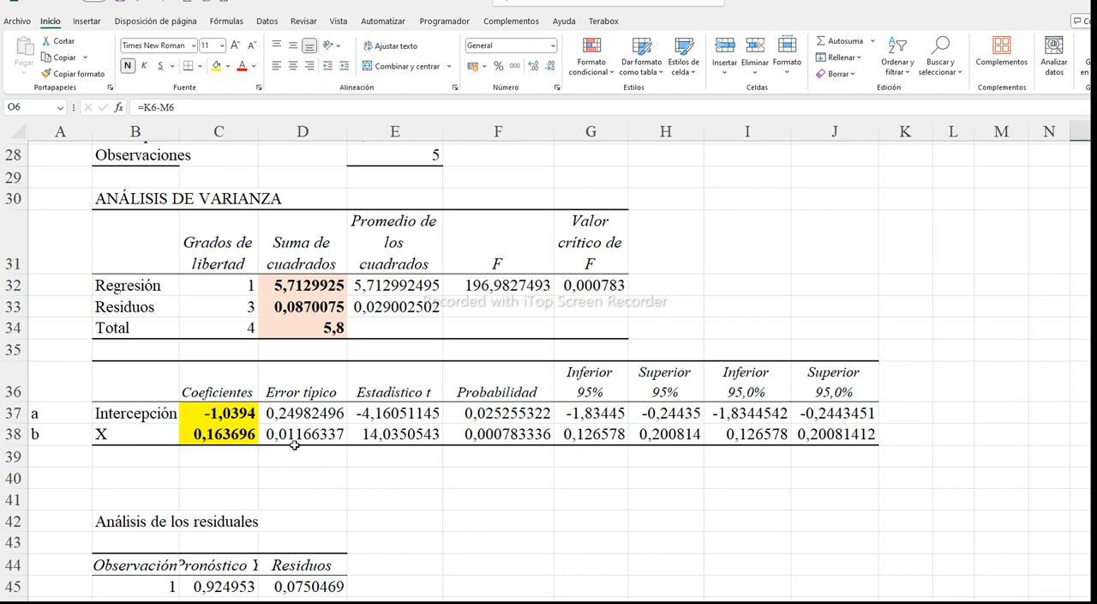
Label the variance analysis rows in A32:A34 as "SSR" for Regresión, "SSE" for Residuos and "SST" for Total
{"action": "left_click_drag", "start_coordinate": [310, 285], "coordinate": [314, 329]}
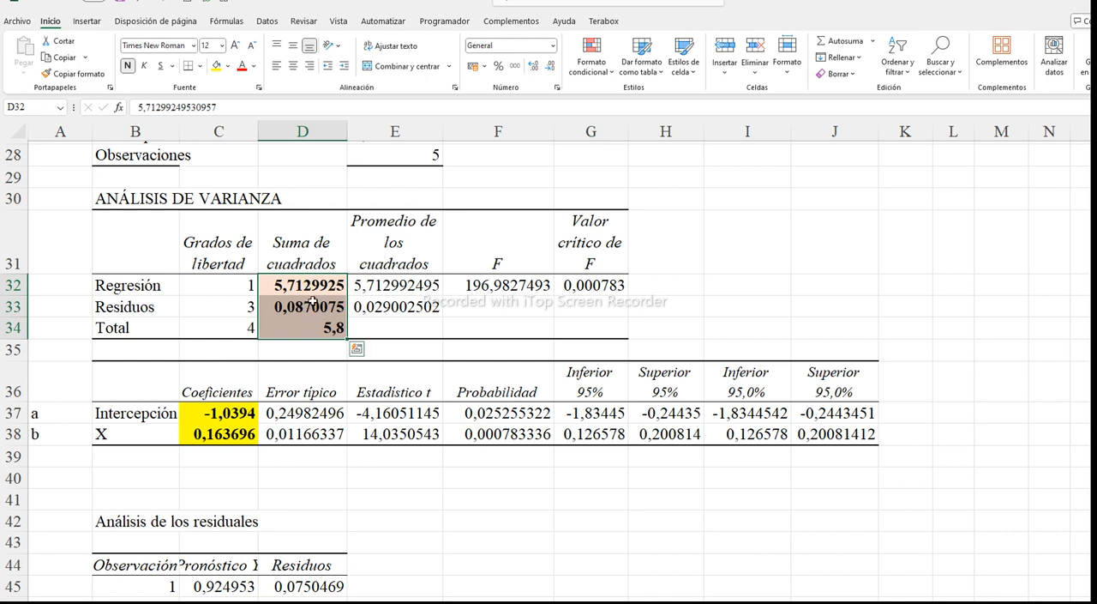
{"action": "left_click", "coordinate": [67, 287]}
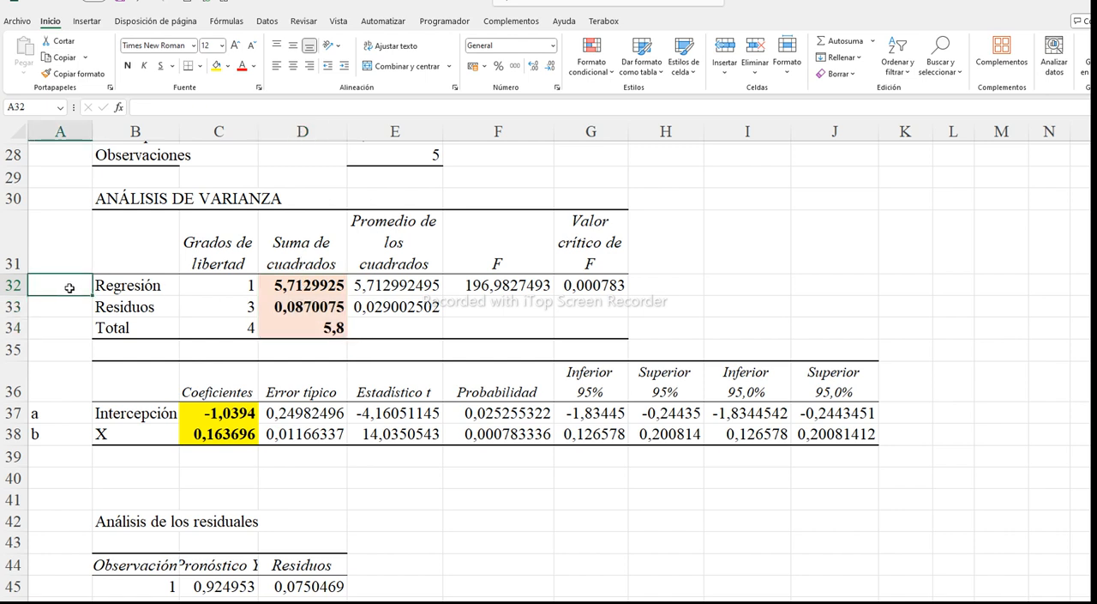
{"action": "type", "text": "SS"}
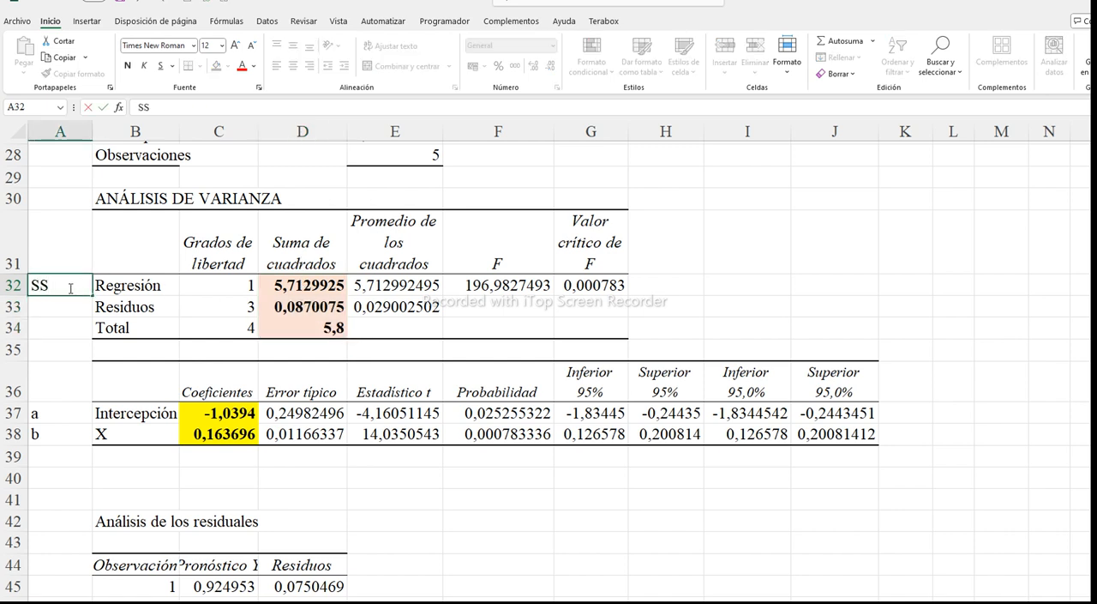
{"action": "type", "text": "R"}
{"action": "key", "text": "Return"}
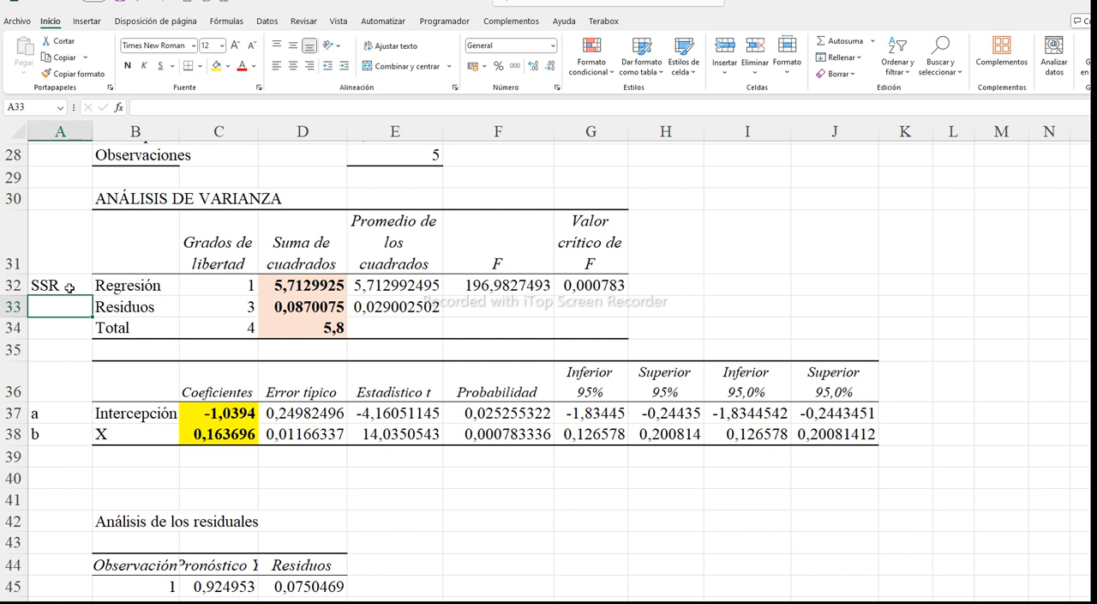
{"action": "type", "text": "SS"}
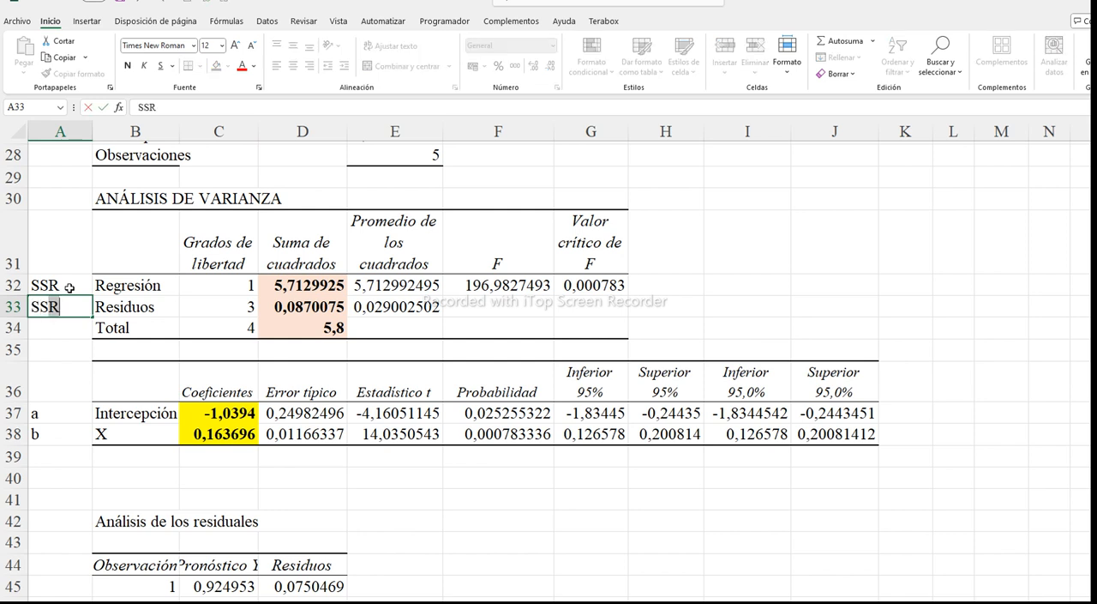
{"action": "type", "text": "E"}
{"action": "key", "text": "Return"}
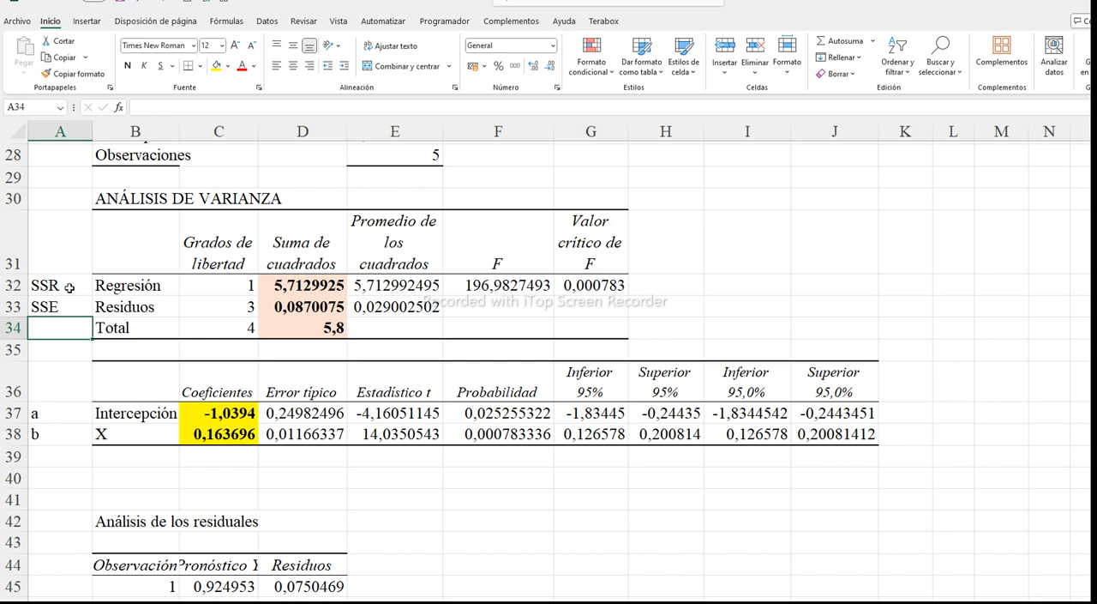
{"action": "type", "text": "SST"}
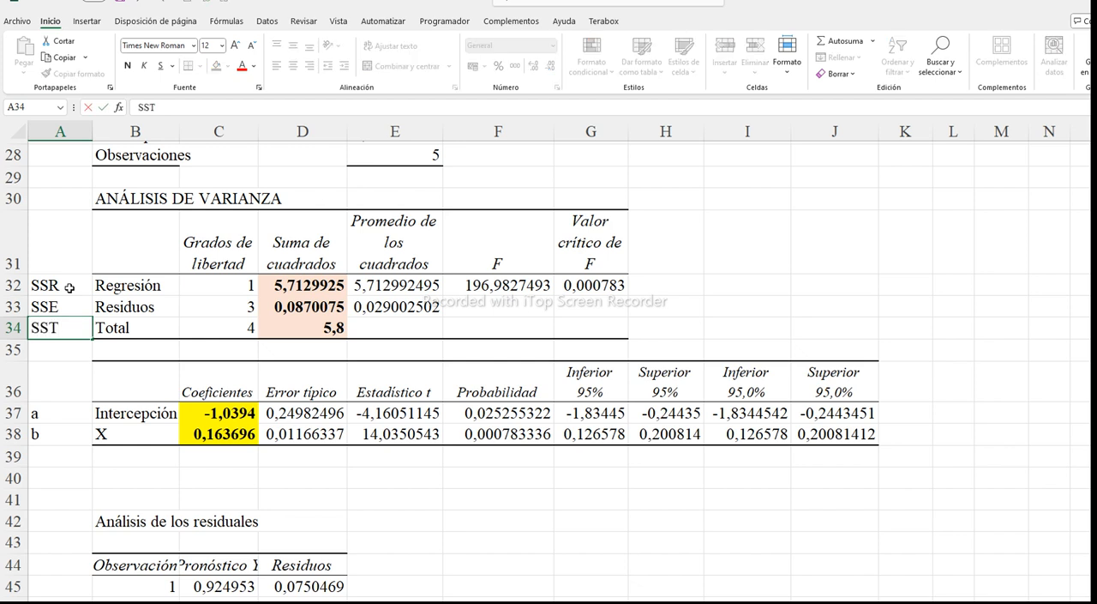
{"action": "left_click", "coordinate": [62, 287]}
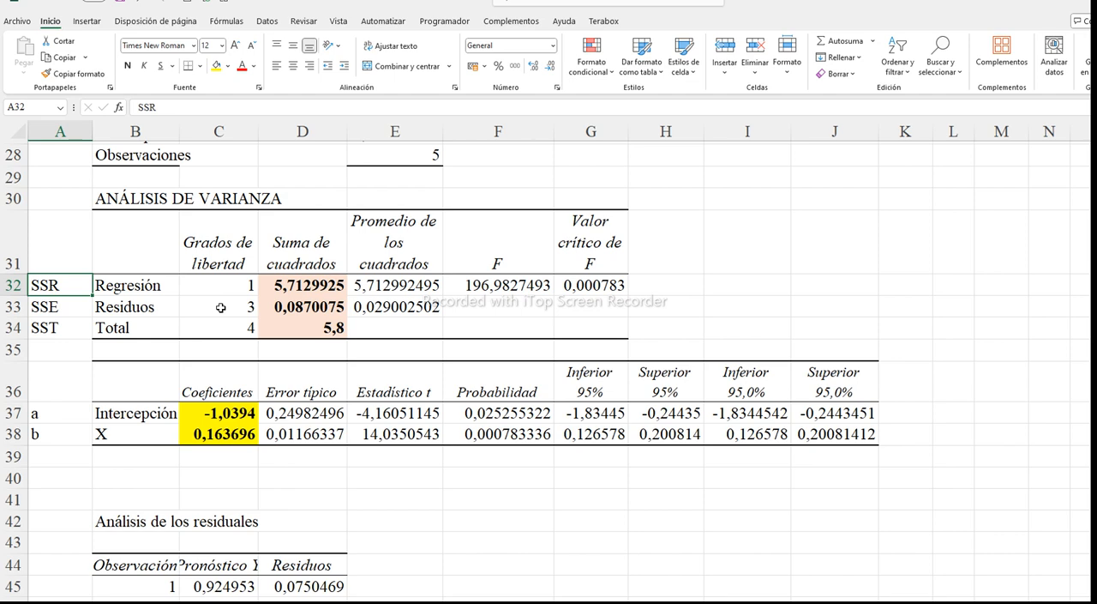
Review the R2, ECM and SEE parameters still to calculate in J12, J15 and J18
{"action": "scroll", "coordinate": [220, 307], "scroll_direction": "up", "scroll_amount": 9}
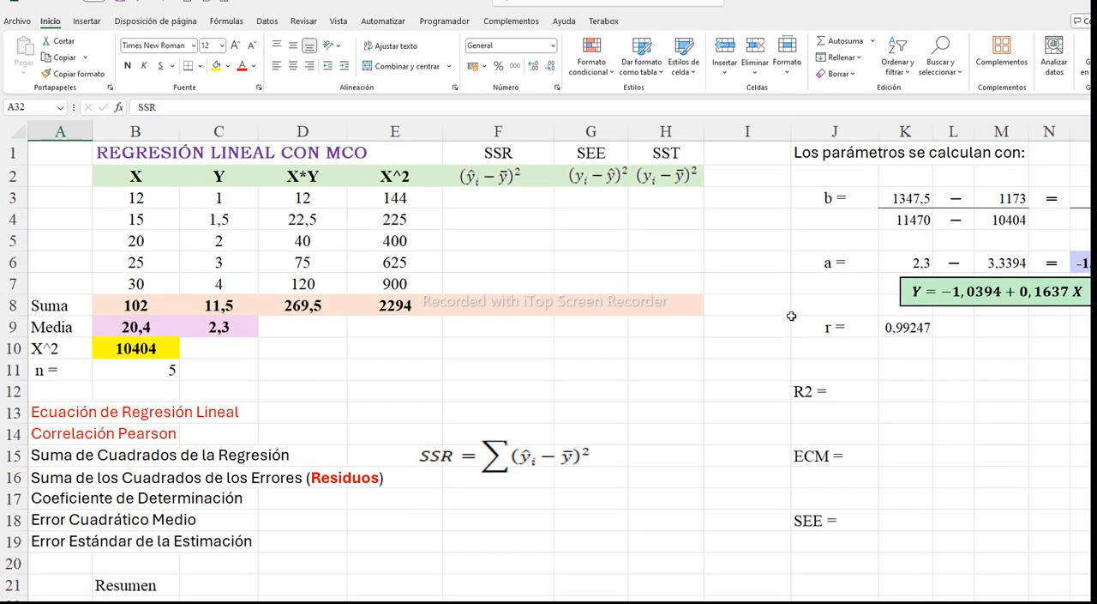
{"action": "left_click", "coordinate": [814, 392]}
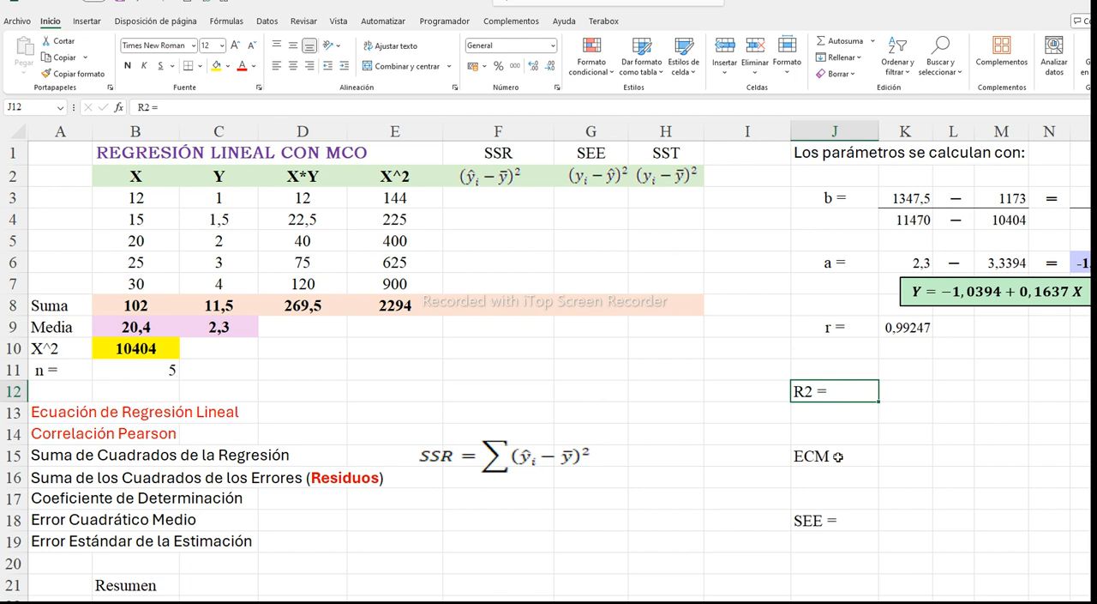
{"action": "scroll", "coordinate": [821, 455], "scroll_direction": "down", "scroll_amount": 2}
{"action": "left_click", "coordinate": [815, 390]}
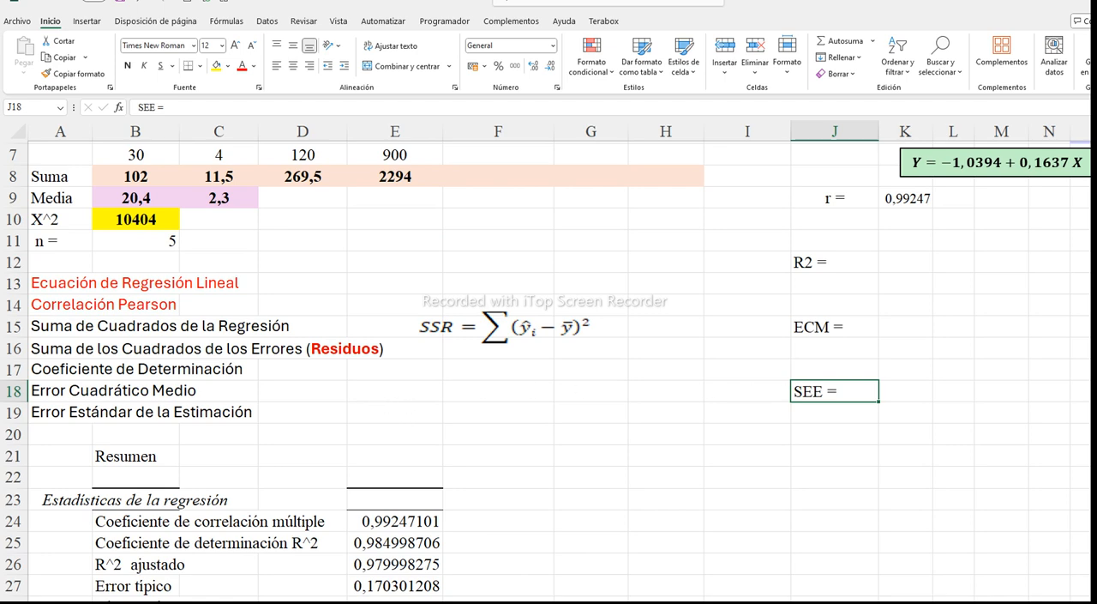
Move the SSR summation formula picture up from row 15 to row 13
{"action": "scroll", "coordinate": [690, 559], "scroll_direction": "up", "scroll_amount": 1}
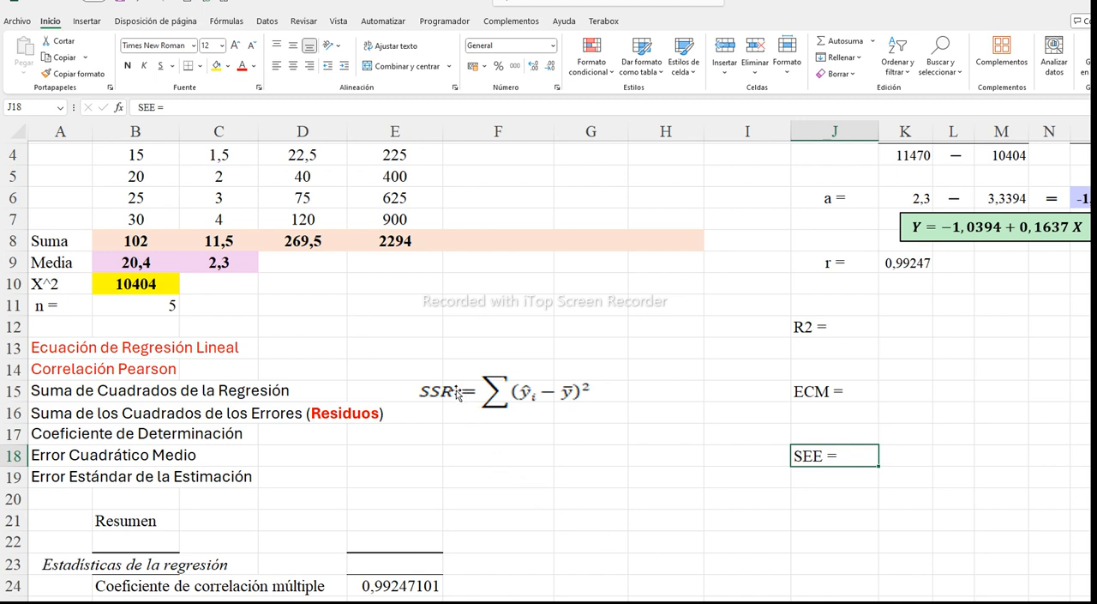
{"action": "left_click", "coordinate": [523, 400]}
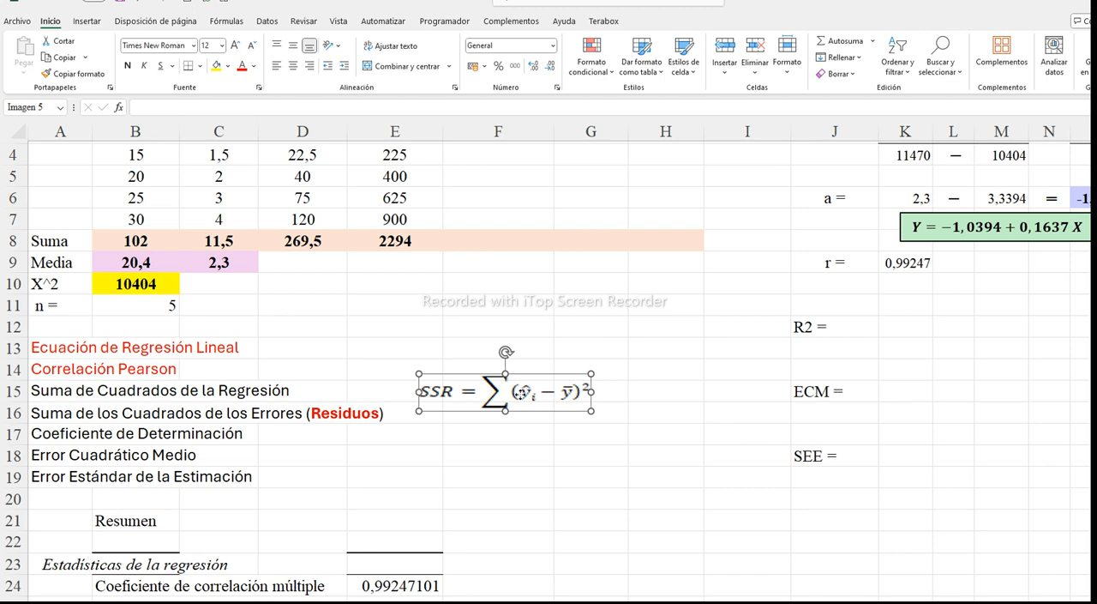
{"action": "left_click_drag", "start_coordinate": [527, 369], "coordinate": [527, 329]}
{"action": "scroll", "coordinate": [519, 330], "scroll_direction": "up", "scroll_amount": 1}
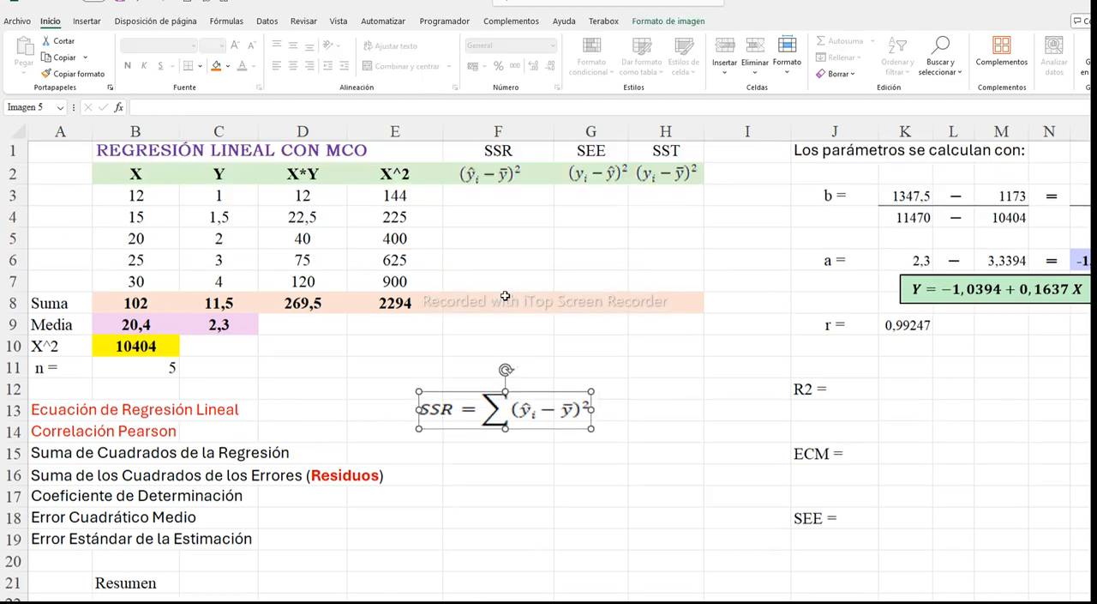
Examine the SSR column, the X values, the Y mean in C9 and the regression sum of squares in D32
{"action": "left_click", "coordinate": [481, 197]}
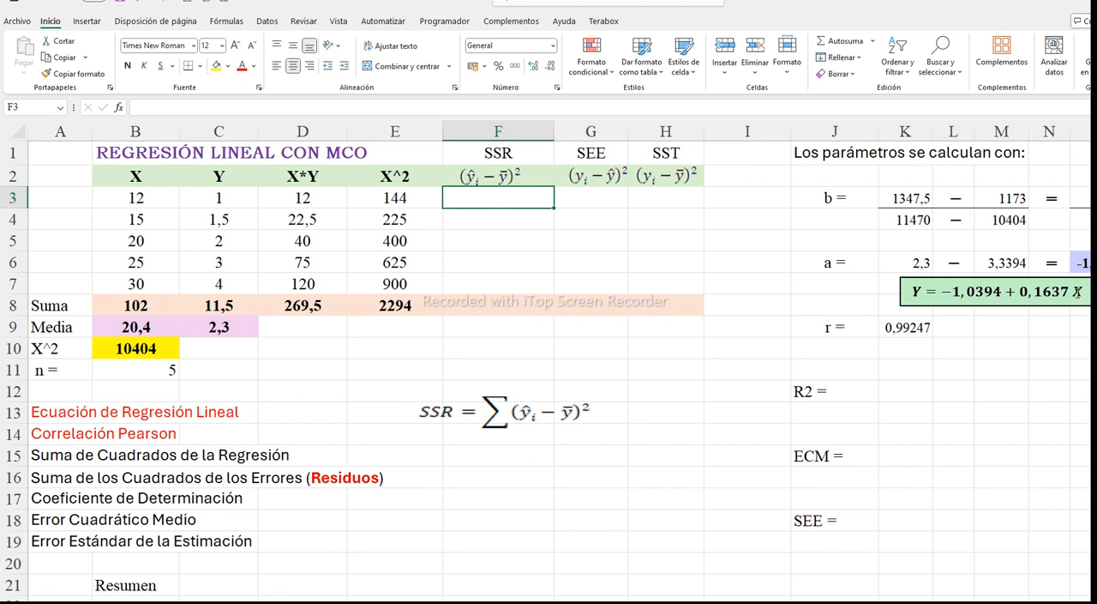
{"action": "left_click_drag", "start_coordinate": [144, 203], "coordinate": [146, 281]}
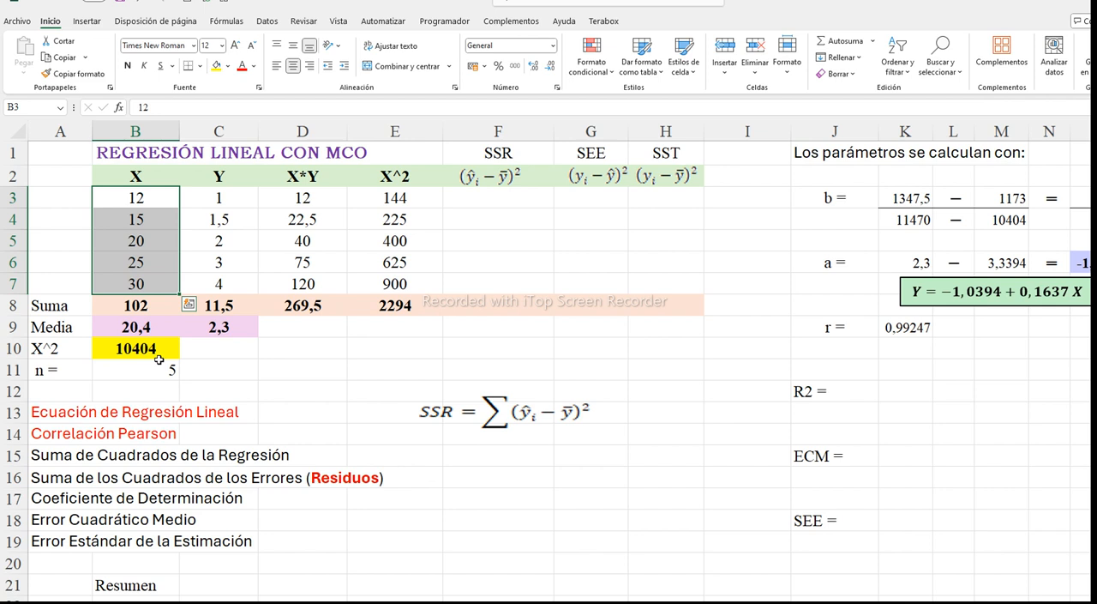
{"action": "left_click", "coordinate": [223, 330]}
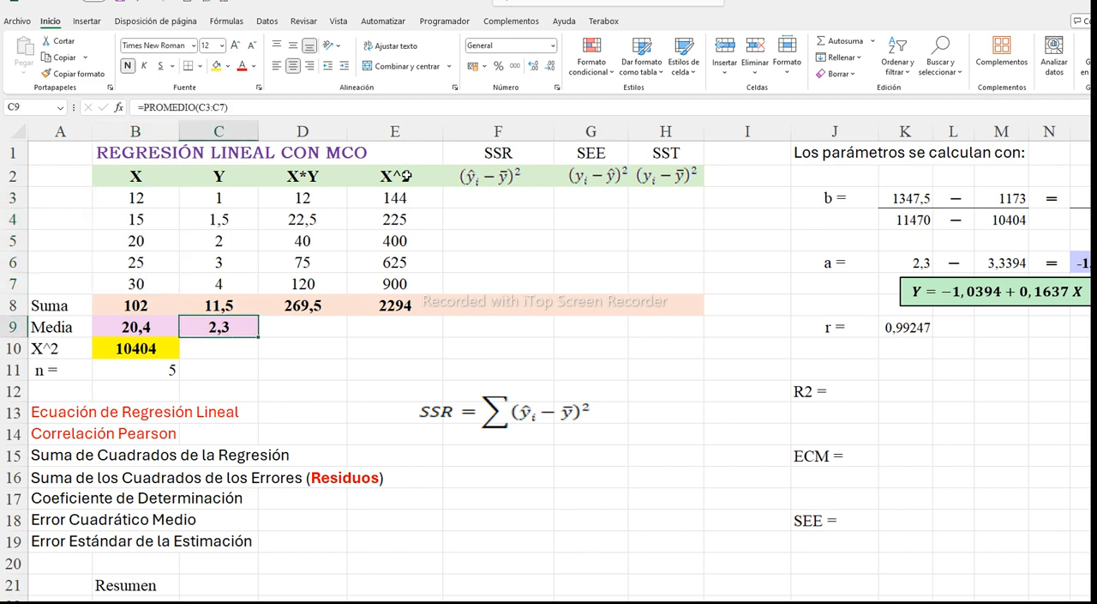
{"action": "left_click", "coordinate": [495, 305]}
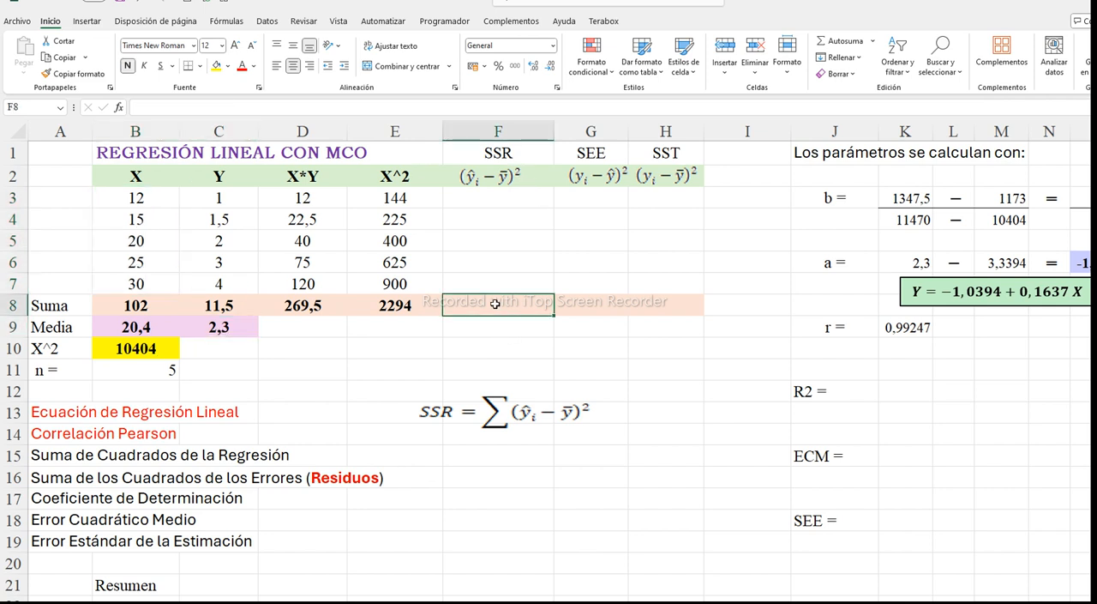
{"action": "scroll", "coordinate": [435, 383], "scroll_direction": "down", "scroll_amount": 3}
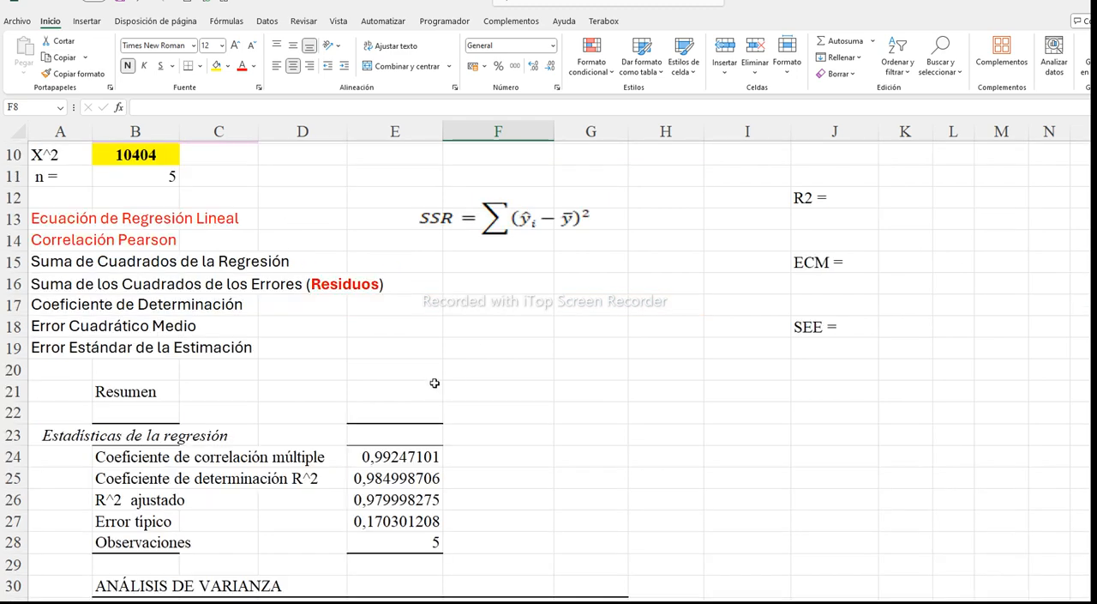
{"action": "scroll", "coordinate": [435, 383], "scroll_direction": "down", "scroll_amount": 4}
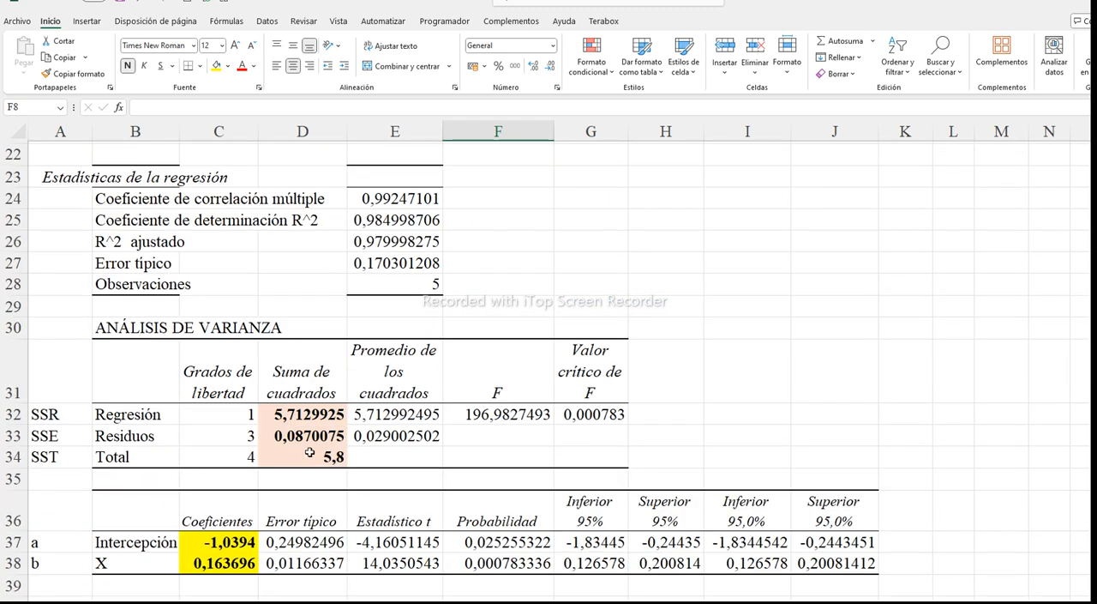
{"action": "left_click", "coordinate": [294, 415]}
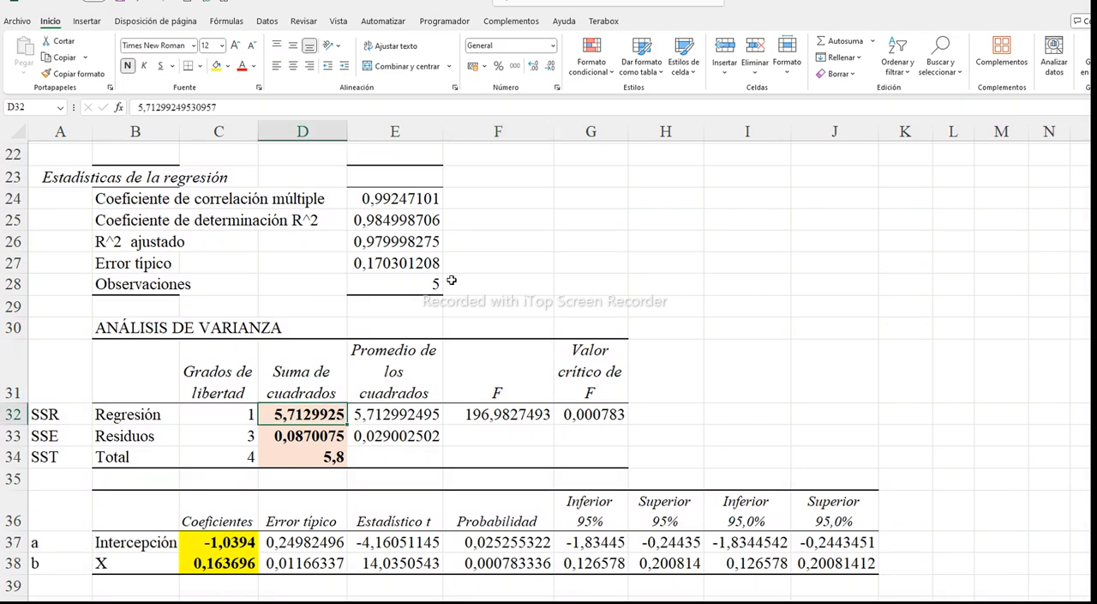
{"action": "scroll", "coordinate": [451, 286], "scroll_direction": "up", "scroll_amount": 6}
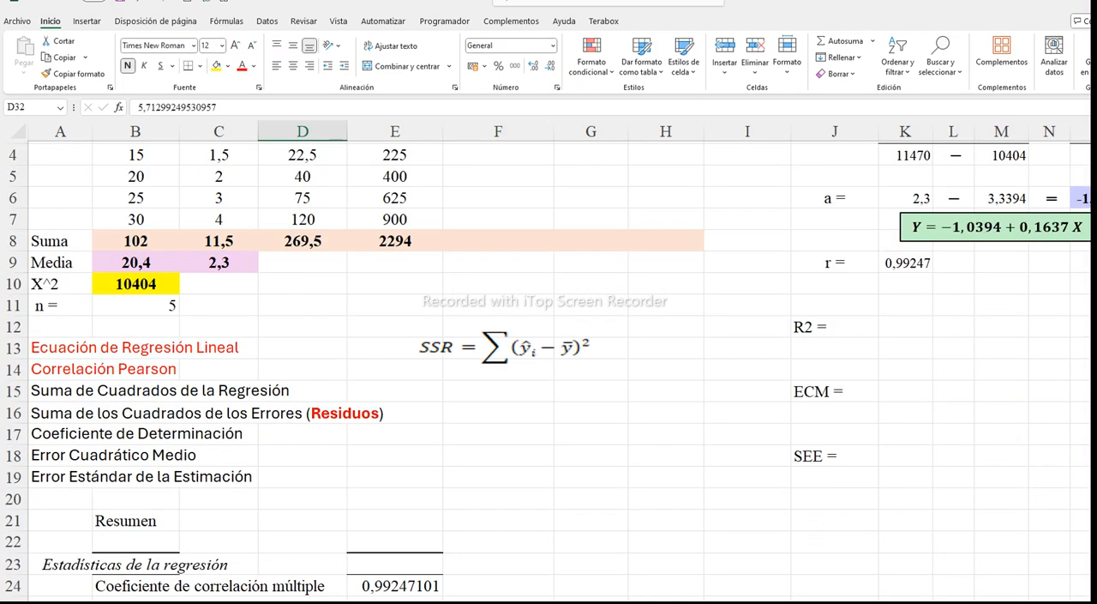
Widen column C so the "Pronóstico Y" heading fits, and select the predicted values in C45:C49
{"action": "scroll", "coordinate": [698, 573], "scroll_direction": "down", "scroll_amount": 7}
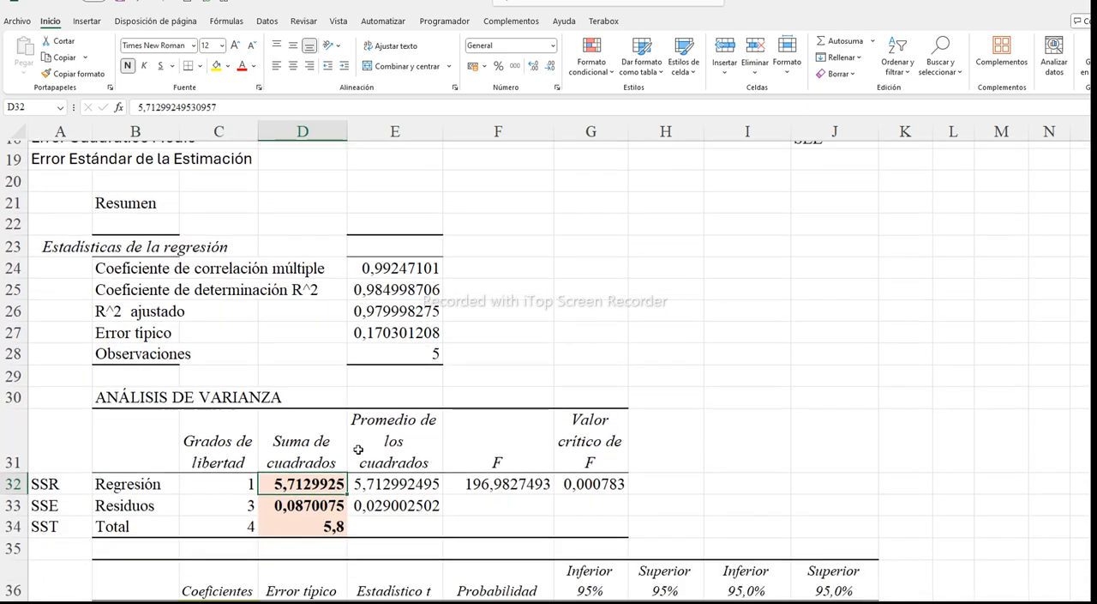
{"action": "scroll", "coordinate": [350, 444], "scroll_direction": "down", "scroll_amount": 3}
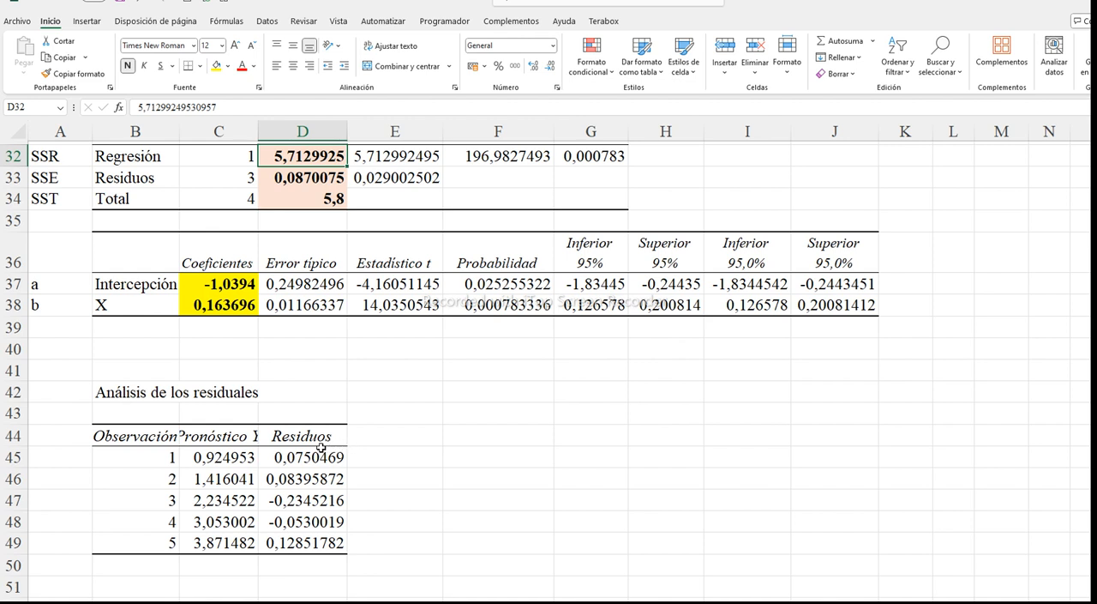
{"action": "left_click_drag", "start_coordinate": [148, 437], "coordinate": [293, 437]}
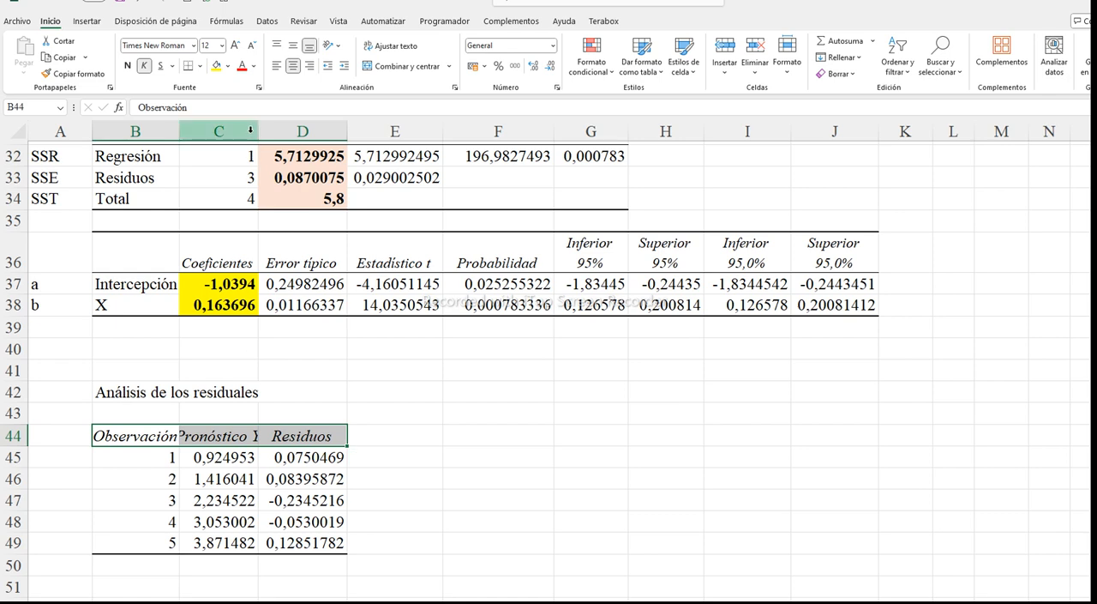
{"action": "left_click_drag", "start_coordinate": [259, 131], "coordinate": [268, 131]}
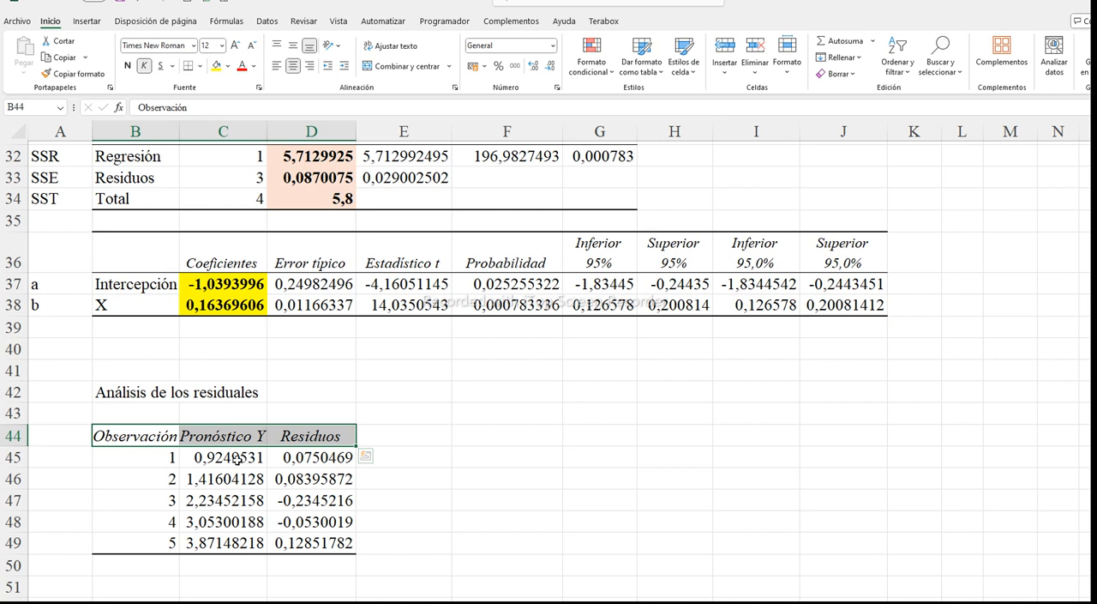
{"action": "left_click_drag", "start_coordinate": [237, 459], "coordinate": [232, 545]}
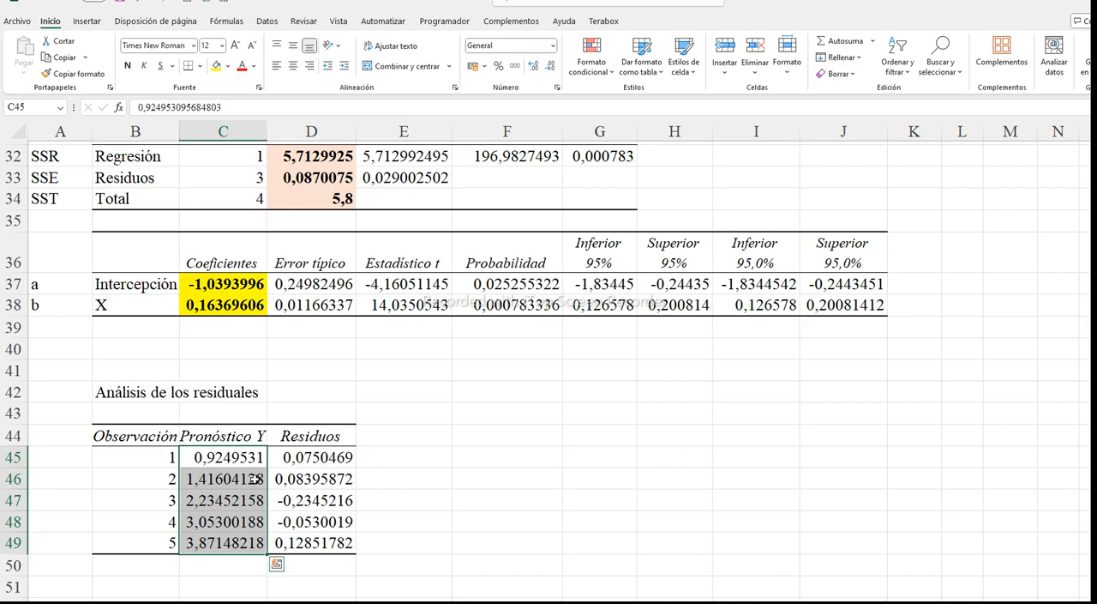
Enter the formula =(C45-$C$9)^2 in F3 for the first SSR value
{"action": "scroll", "coordinate": [263, 467], "scroll_direction": "up", "scroll_amount": 10}
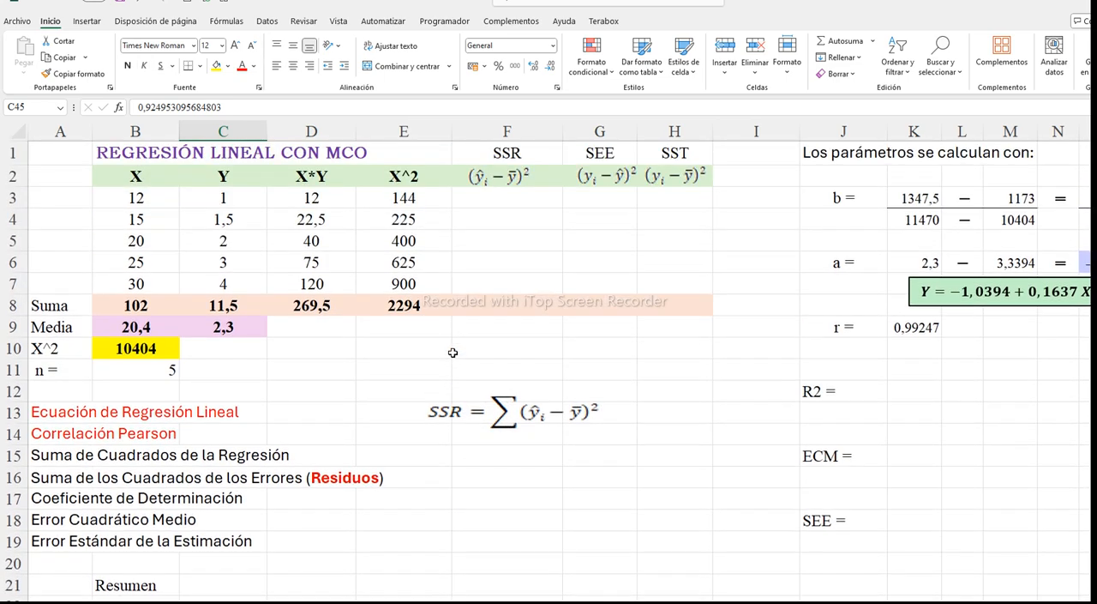
{"action": "left_click", "coordinate": [486, 198]}
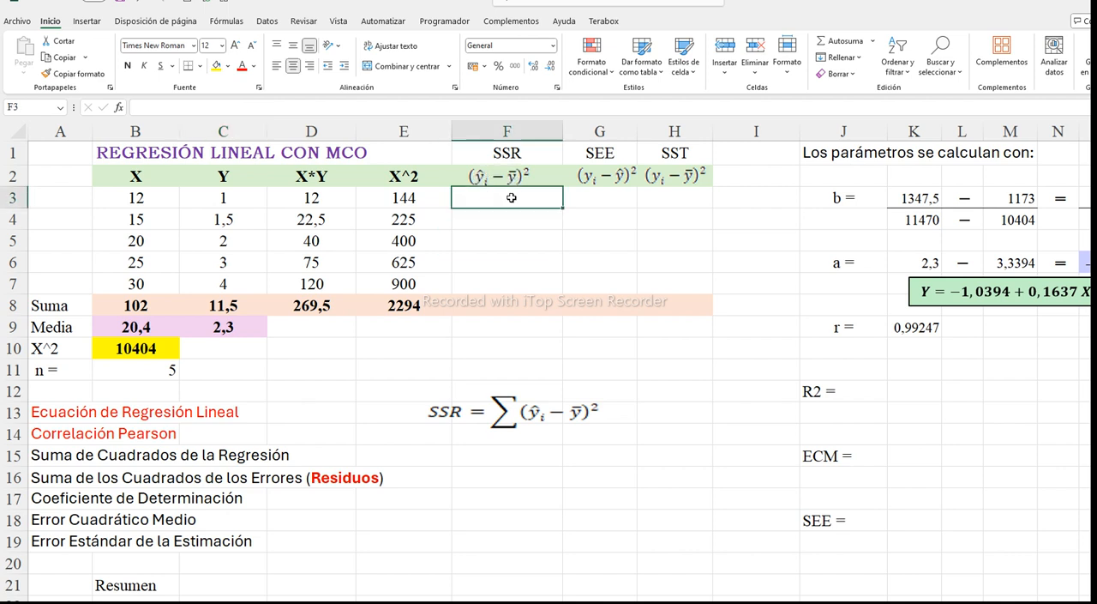
{"action": "type", "text": "="}
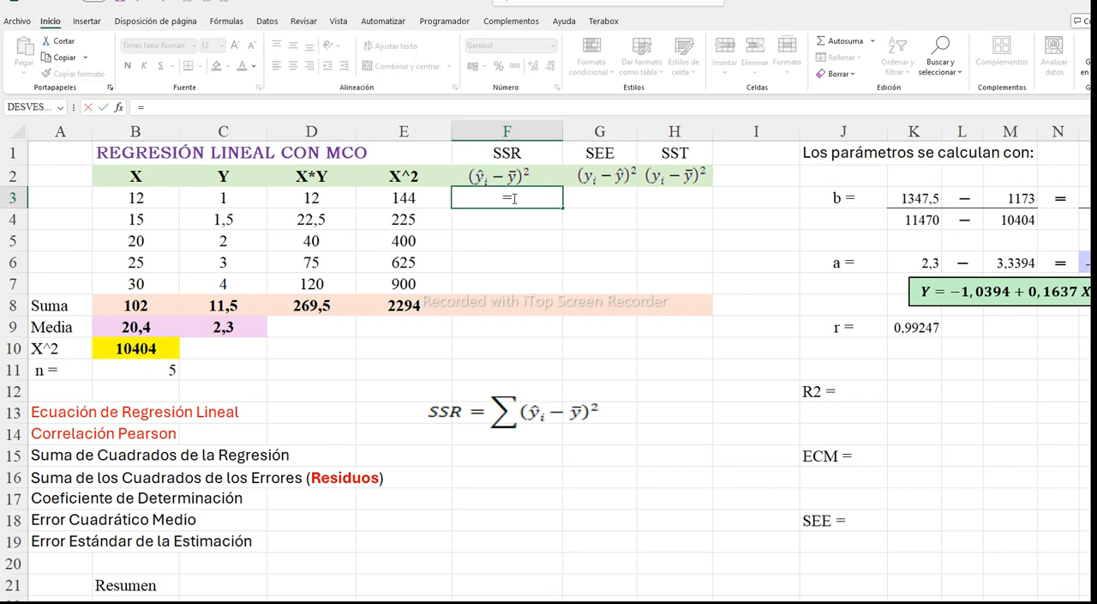
{"action": "type", "text": "("}
{"action": "scroll", "coordinate": [296, 369], "scroll_direction": "down", "scroll_amount": 11}
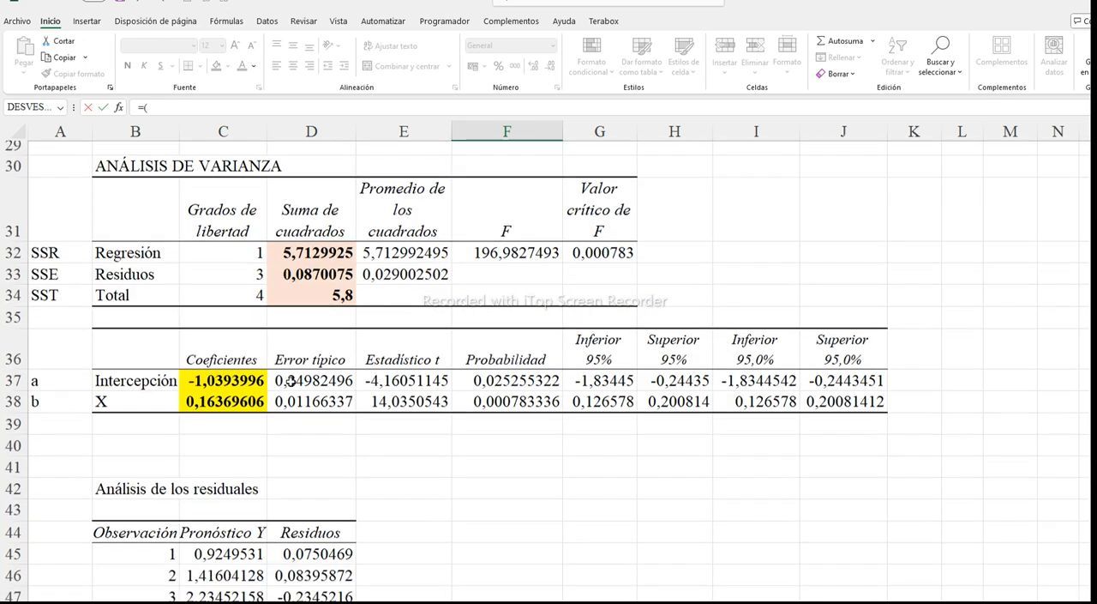
{"action": "left_click", "coordinate": [245, 395]}
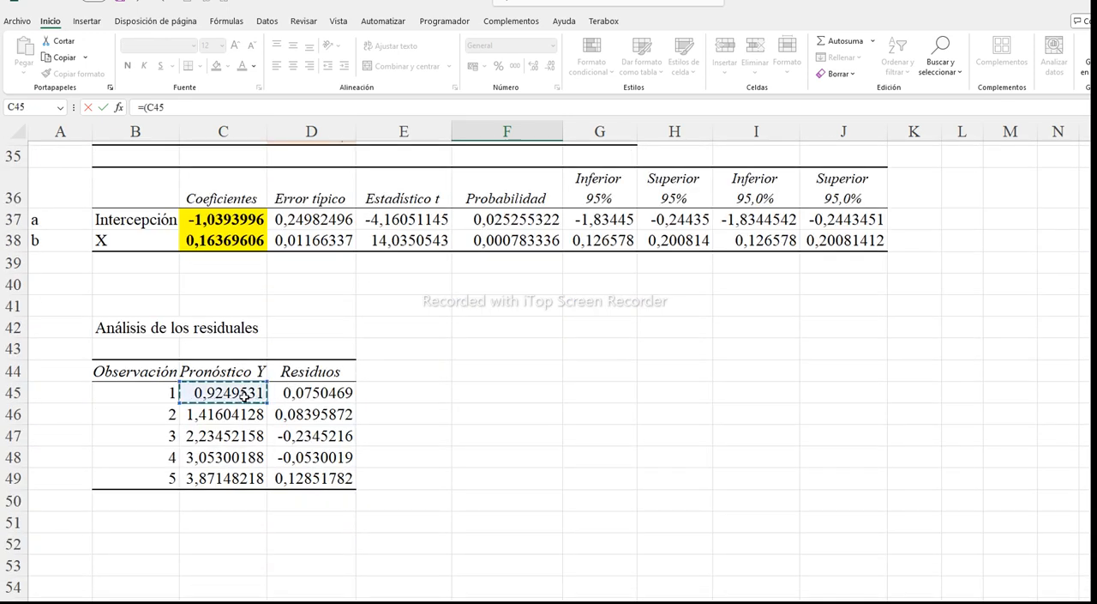
{"action": "type", "text": "-"}
{"action": "scroll", "coordinate": [253, 363], "scroll_direction": "up", "scroll_amount": 11}
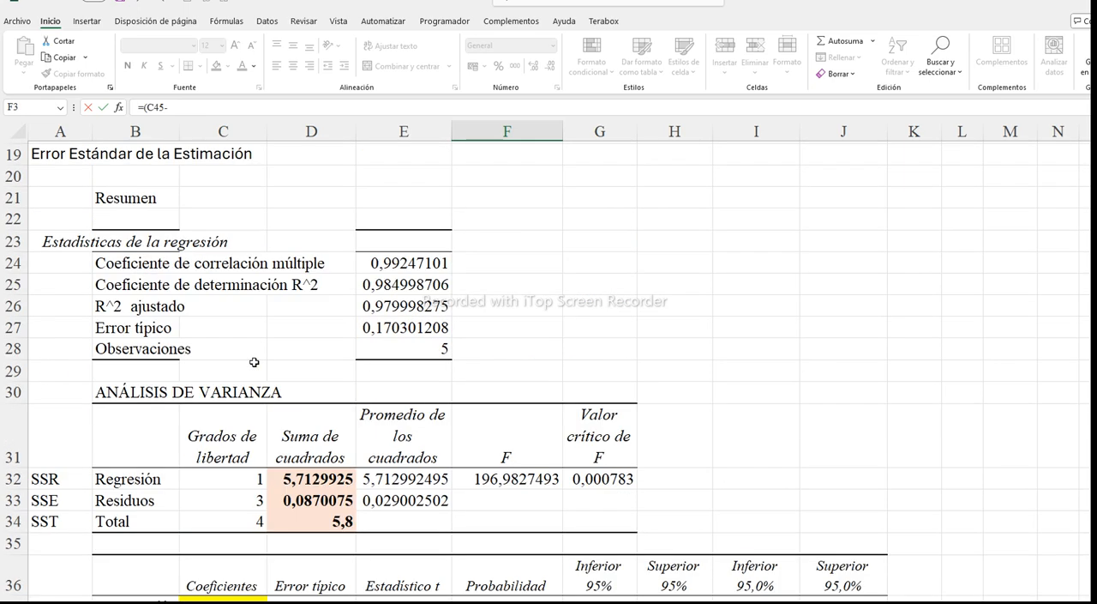
{"action": "scroll", "coordinate": [219, 284], "scroll_direction": "up", "scroll_amount": 1}
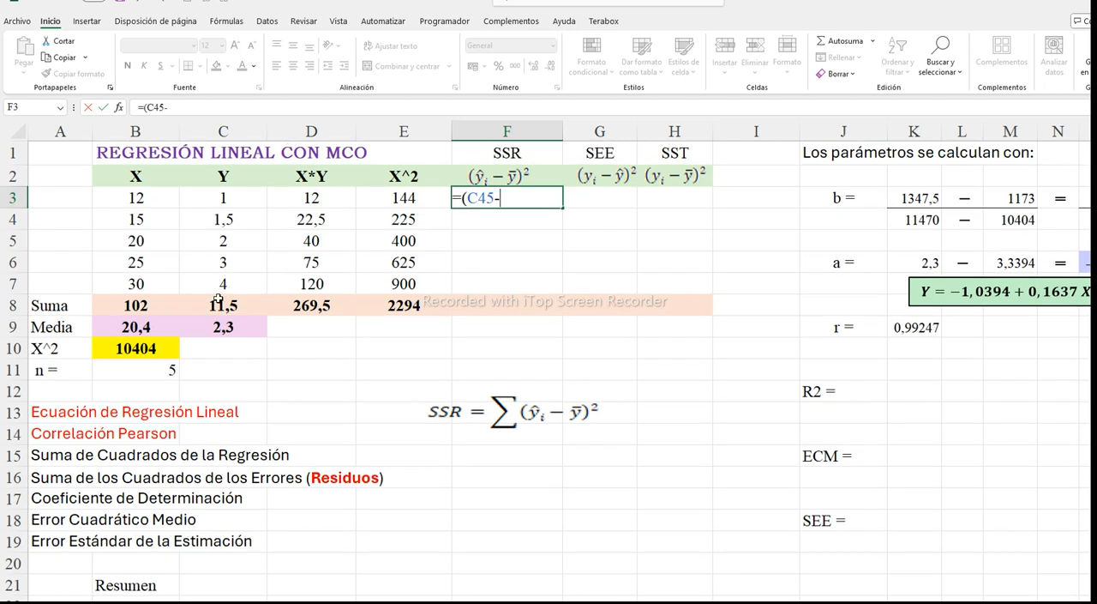
{"action": "left_click", "coordinate": [219, 328]}
{"action": "key", "text": "F4"}
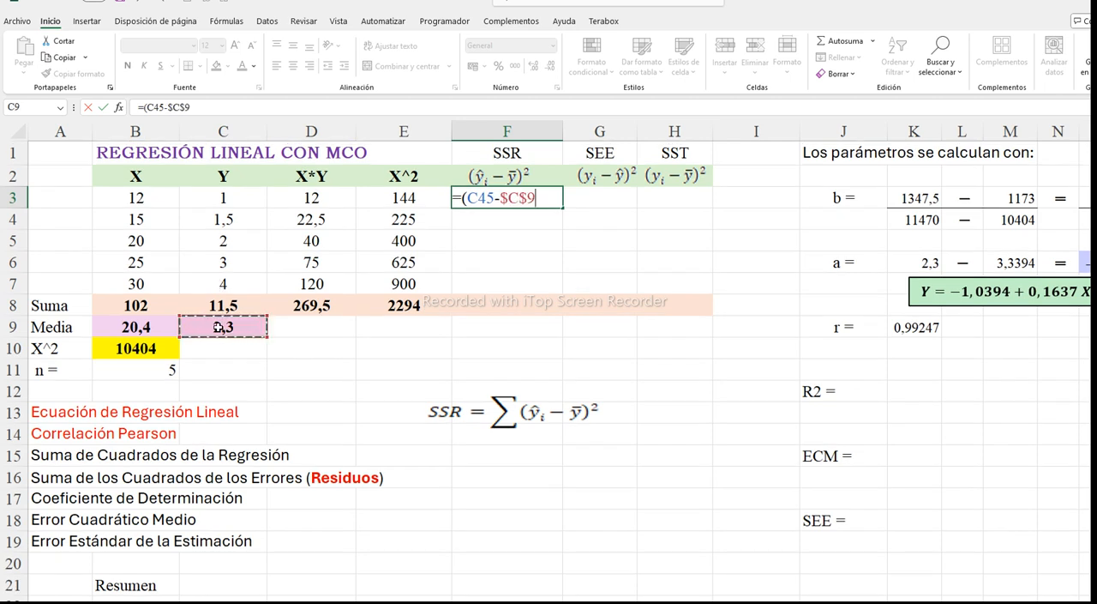
{"action": "type", "text": ")^2"}
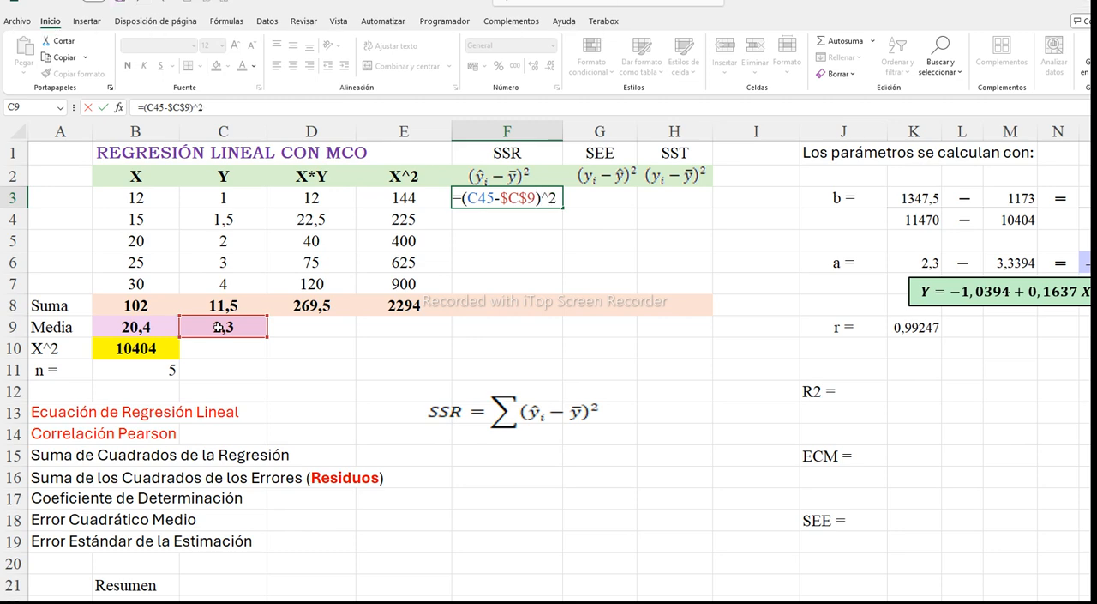
{"action": "key", "text": "Return"}
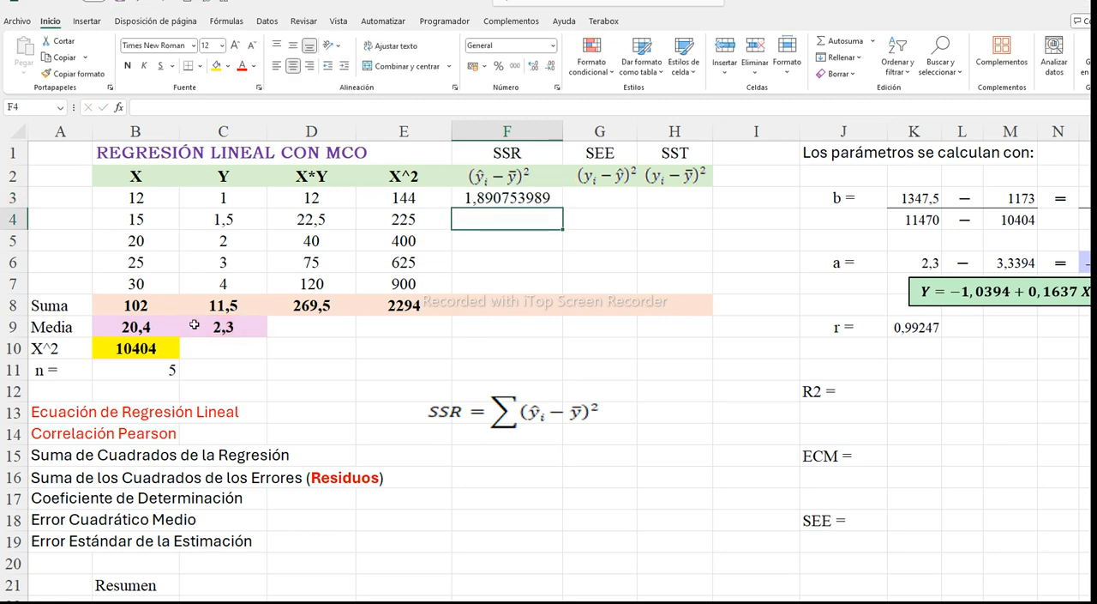
Try to fill the F3 formula down the SSR column to F7
{"action": "left_click", "coordinate": [531, 207]}
{"action": "left_click_drag", "start_coordinate": [564, 208], "coordinate": [552, 282]}
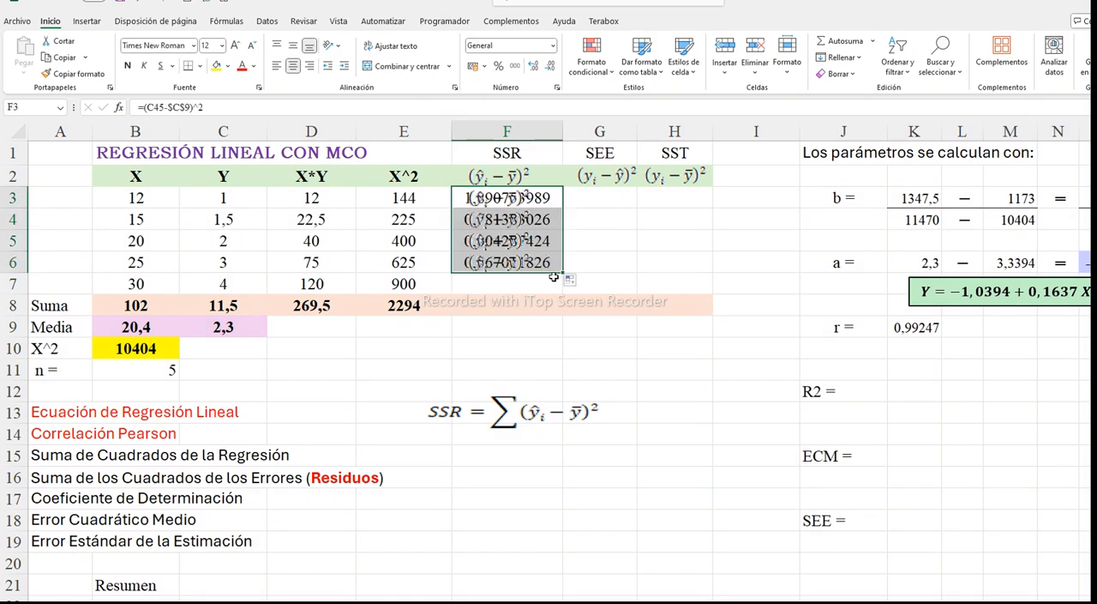
{"action": "left_click", "coordinate": [554, 277]}
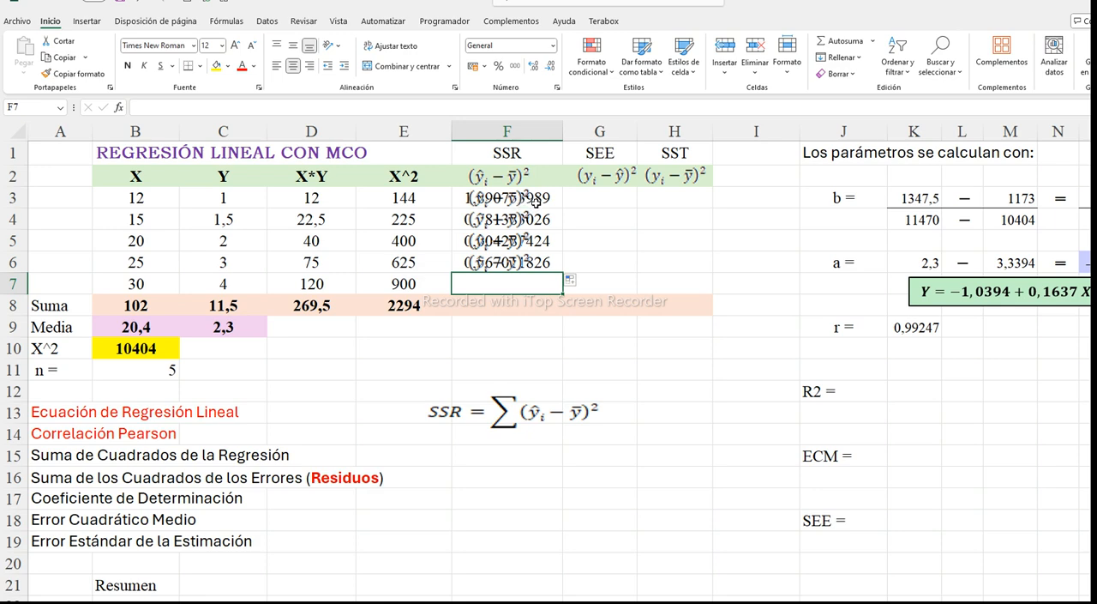
{"action": "left_click", "coordinate": [137, 2]}
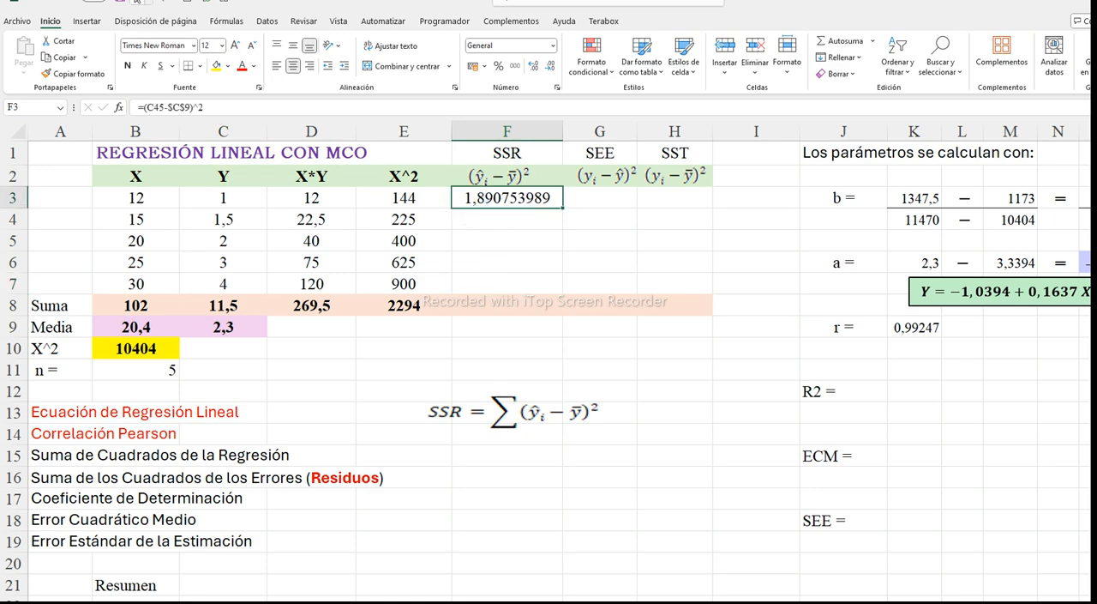
{"action": "left_click_drag", "start_coordinate": [562, 208], "coordinate": [547, 300]}
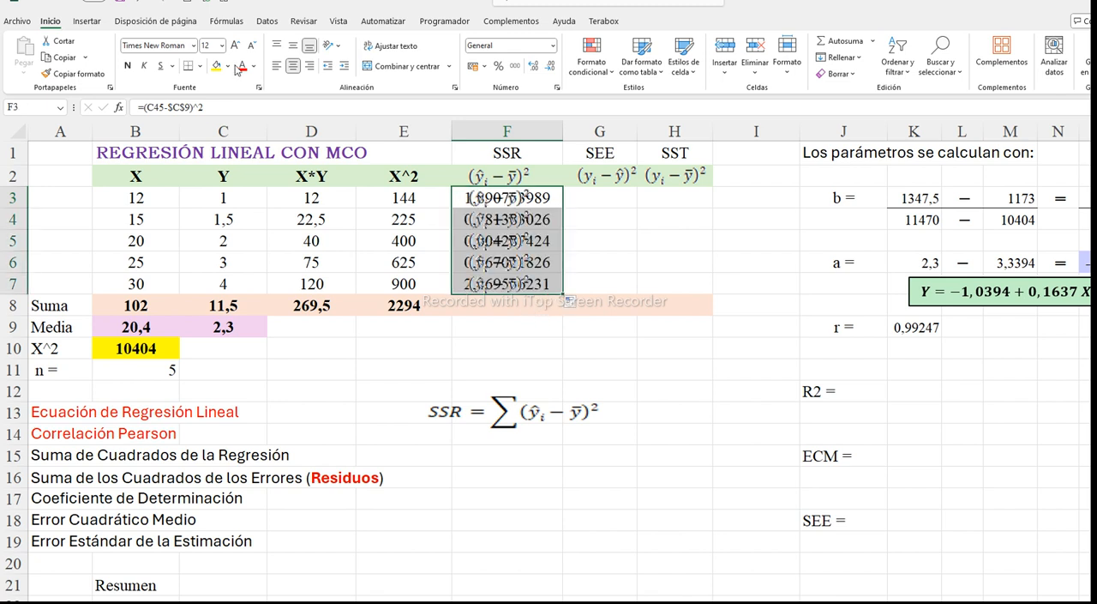
{"action": "left_click", "coordinate": [143, 2]}
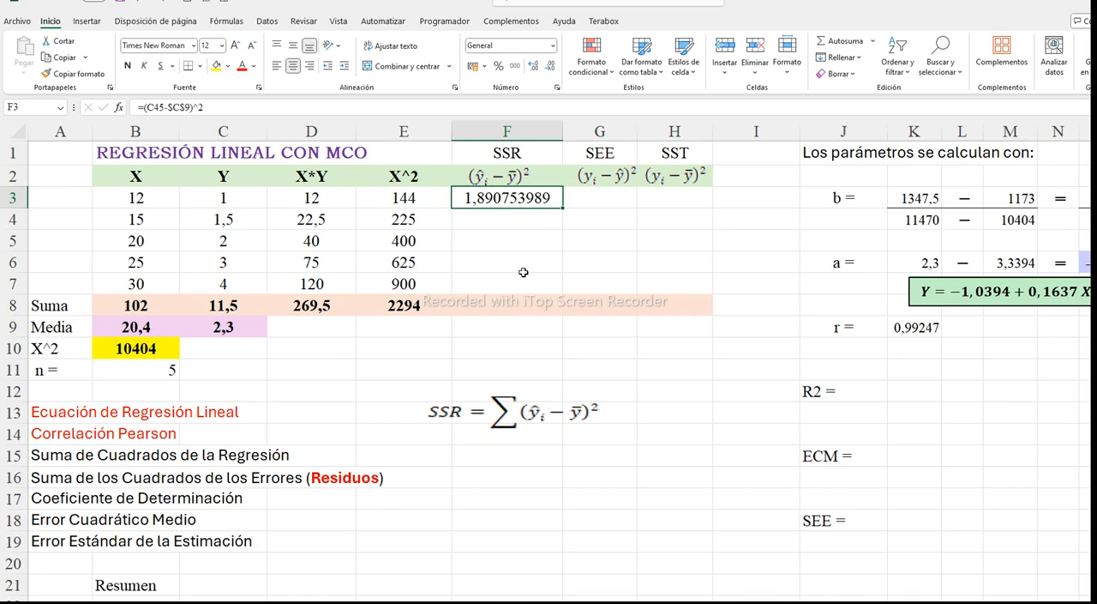
Copy the SSR formula from F3 into F4
{"action": "left_click", "coordinate": [510, 214]}
{"action": "left_click", "coordinate": [529, 200]}
{"action": "key", "text": "ctrl+c"}
{"action": "left_click", "coordinate": [524, 219]}
{"action": "key", "text": "ctrl+v"}
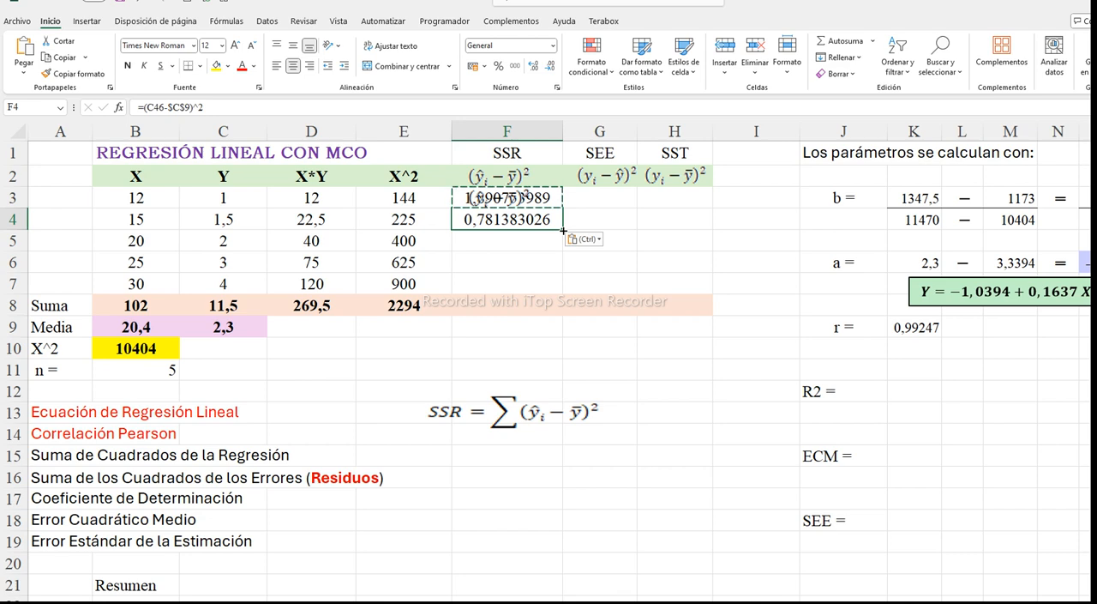
Fill the F4 formula down to F7 and total the SSR values in F8 with =SUMA(F3:F7)
{"action": "left_click_drag", "start_coordinate": [563, 229], "coordinate": [559, 289]}
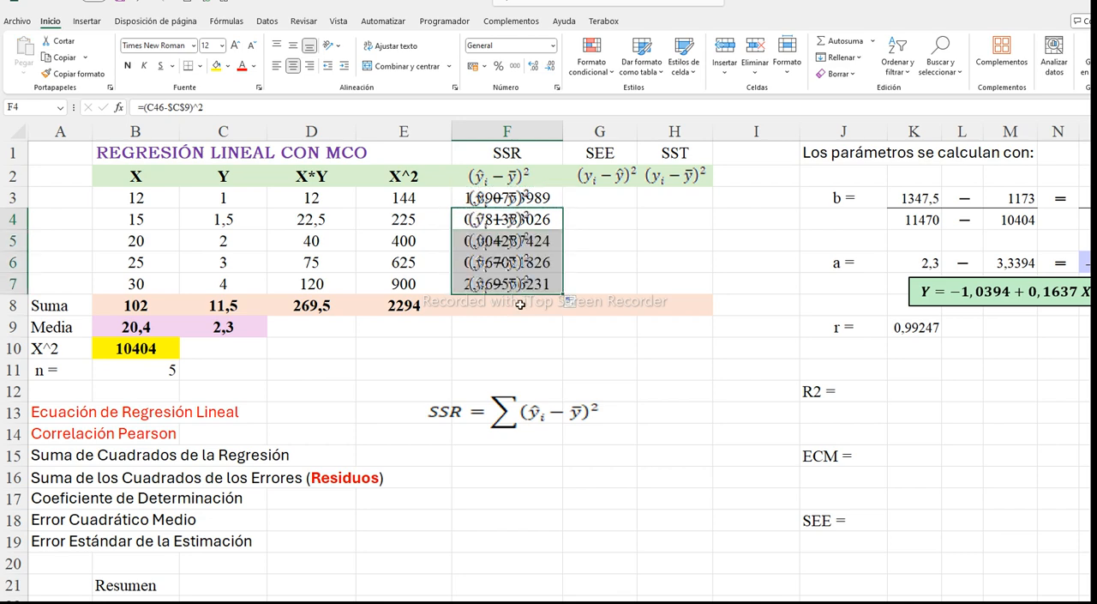
{"action": "left_click", "coordinate": [519, 304]}
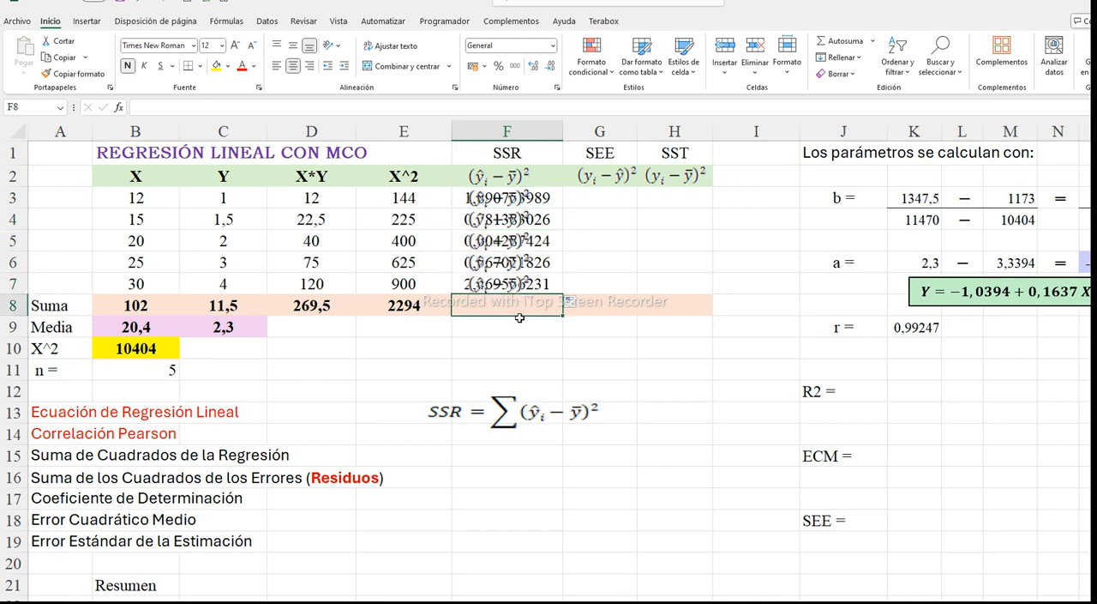
{"action": "left_click", "coordinate": [839, 41]}
{"action": "key", "text": "Return"}
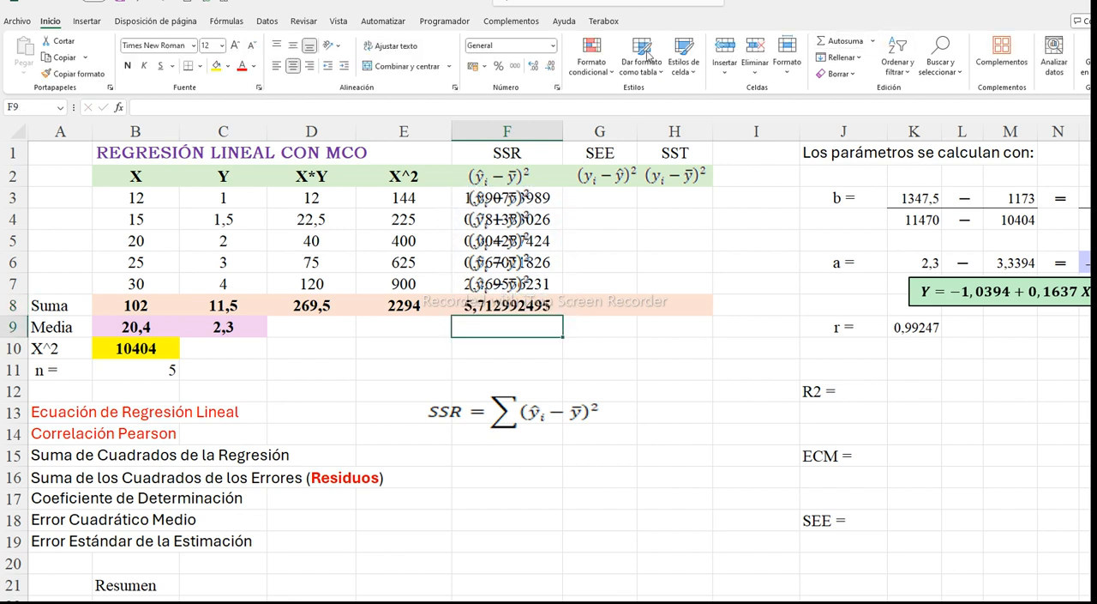
{"action": "left_click", "coordinate": [695, 346]}
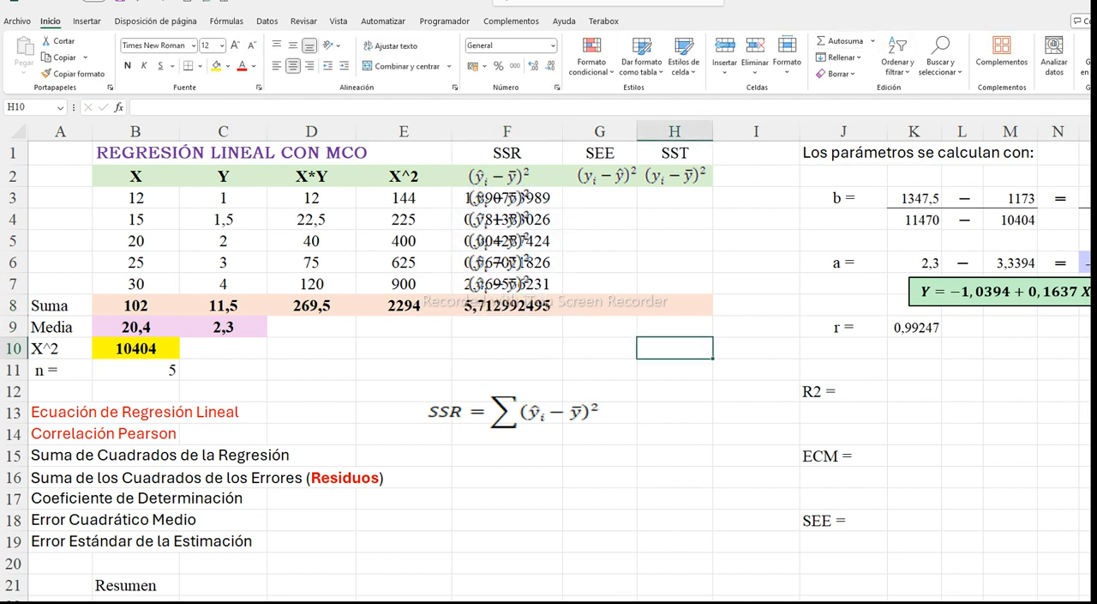
Compare the SSR total in F8 with the regression sum of squares in D32 of the variance analysis
{"action": "left_click", "coordinate": [505, 304]}
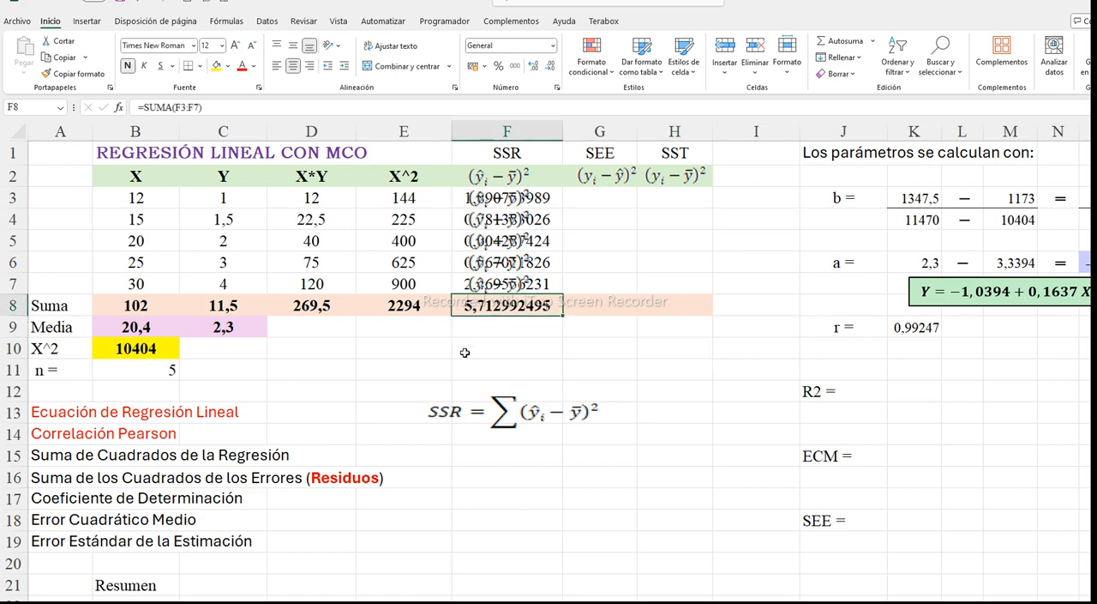
{"action": "scroll", "coordinate": [403, 403], "scroll_direction": "down", "scroll_amount": 7}
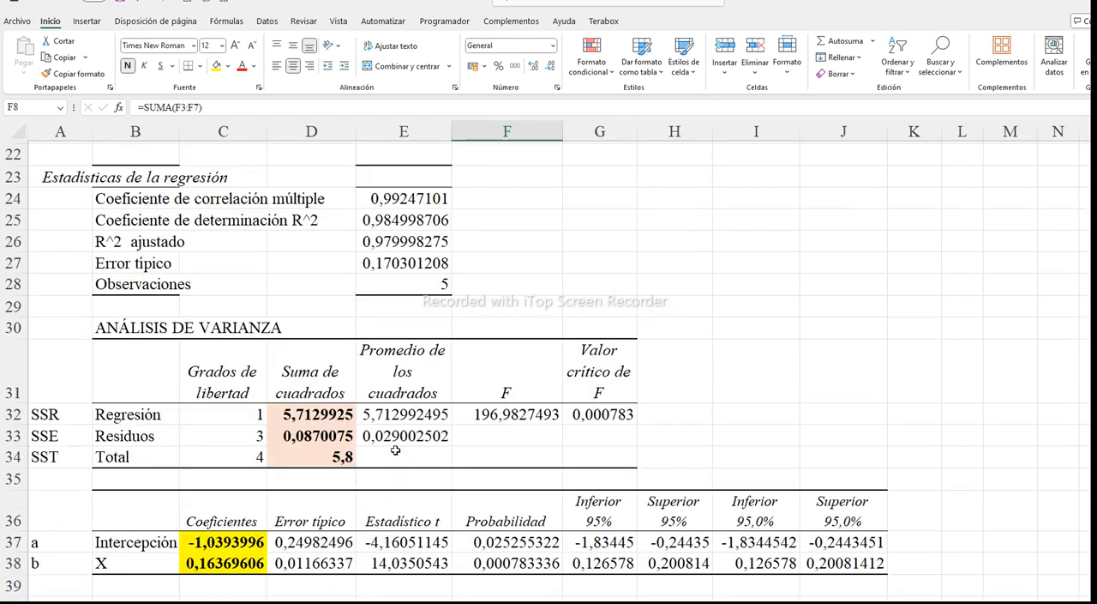
{"action": "left_click", "coordinate": [309, 415]}
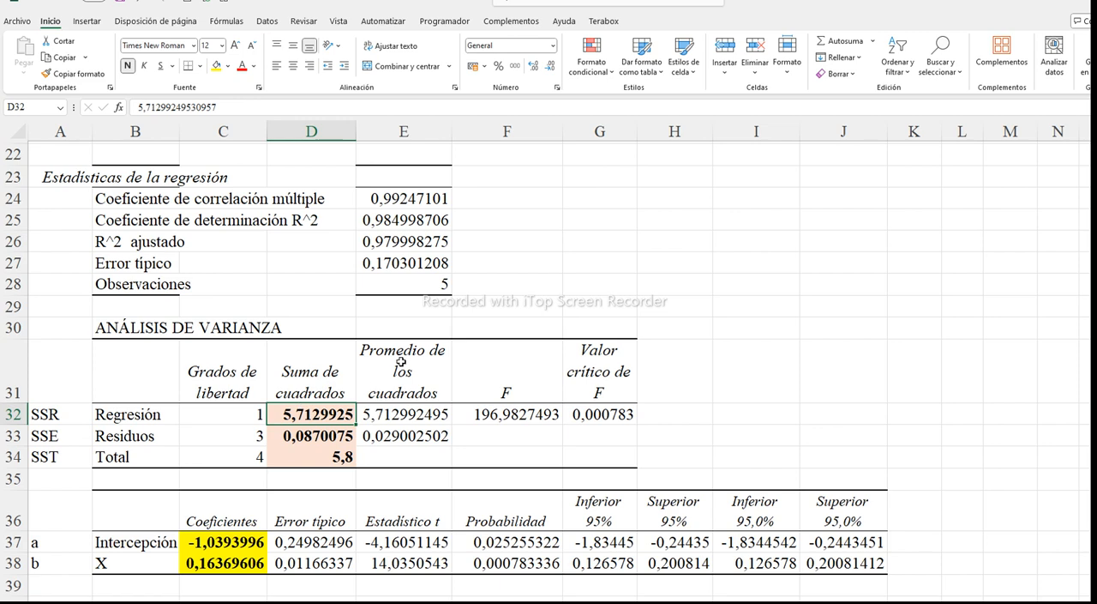
Delete the duplicate formula pictures covering the SSR values in F3:F7
{"action": "scroll", "coordinate": [399, 360], "scroll_direction": "up", "scroll_amount": 7}
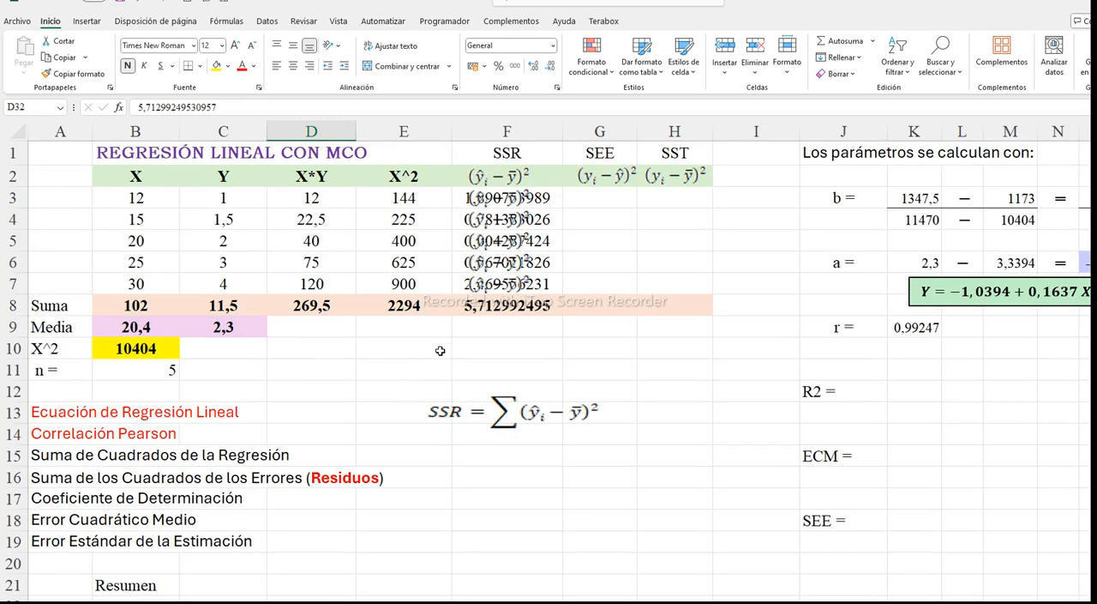
{"action": "left_click", "coordinate": [511, 204]}
{"action": "key", "text": "Delete"}
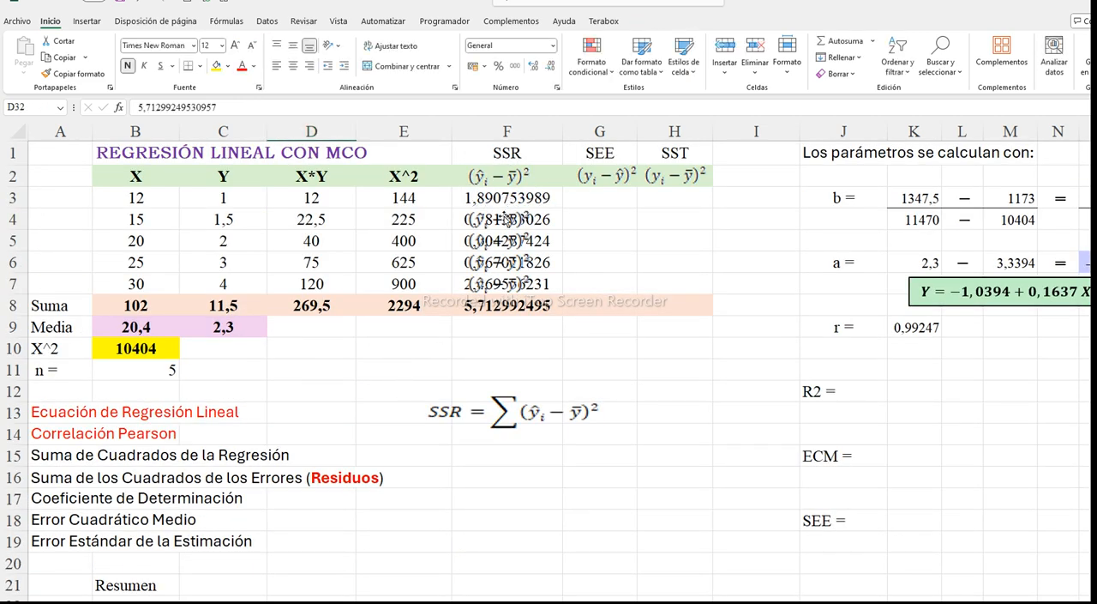
{"action": "left_click", "coordinate": [506, 220]}
{"action": "key", "text": "Delete"}
{"action": "key", "text": "Delete"}
{"action": "left_click", "coordinate": [504, 264]}
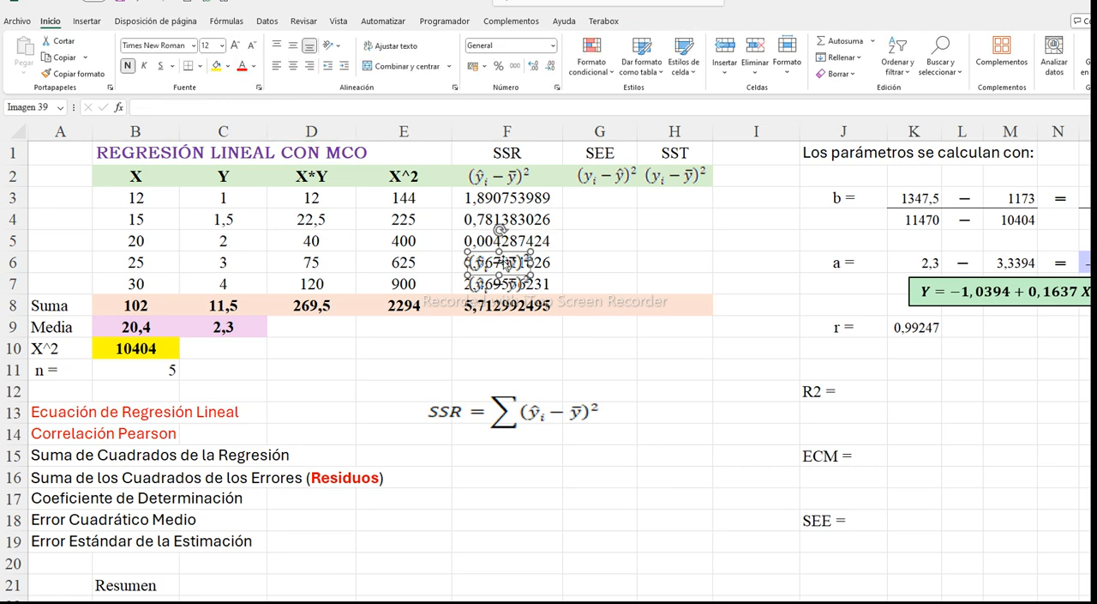
{"action": "key", "text": "Delete"}
{"action": "left_click", "coordinate": [504, 285]}
{"action": "key", "text": "Delete"}
{"action": "left_click", "coordinate": [504, 264]}
{"action": "key", "text": "Delete"}
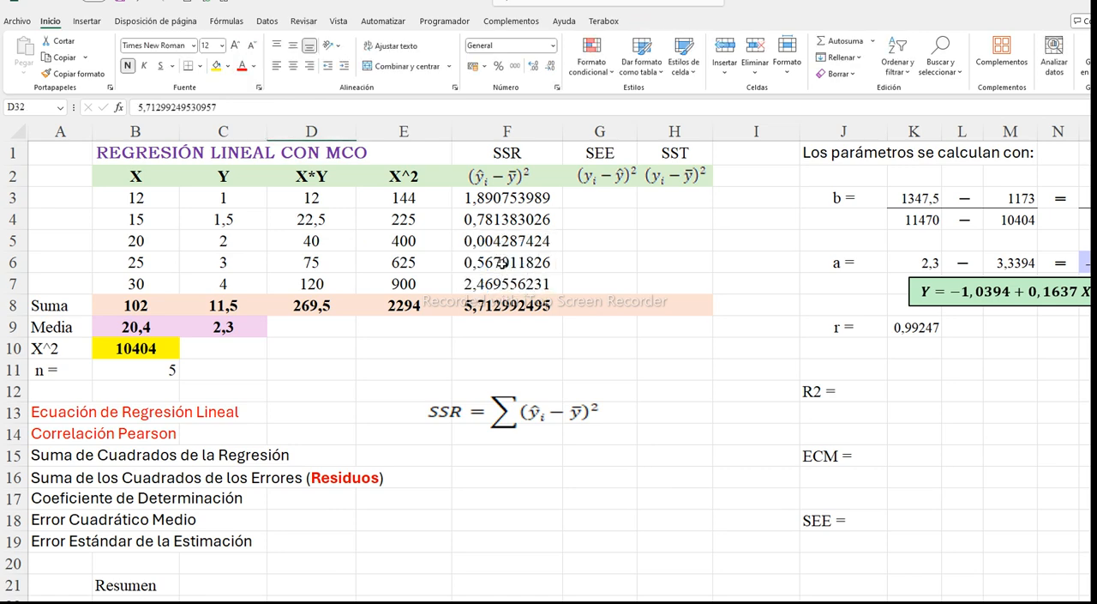
{"action": "left_click", "coordinate": [502, 324]}
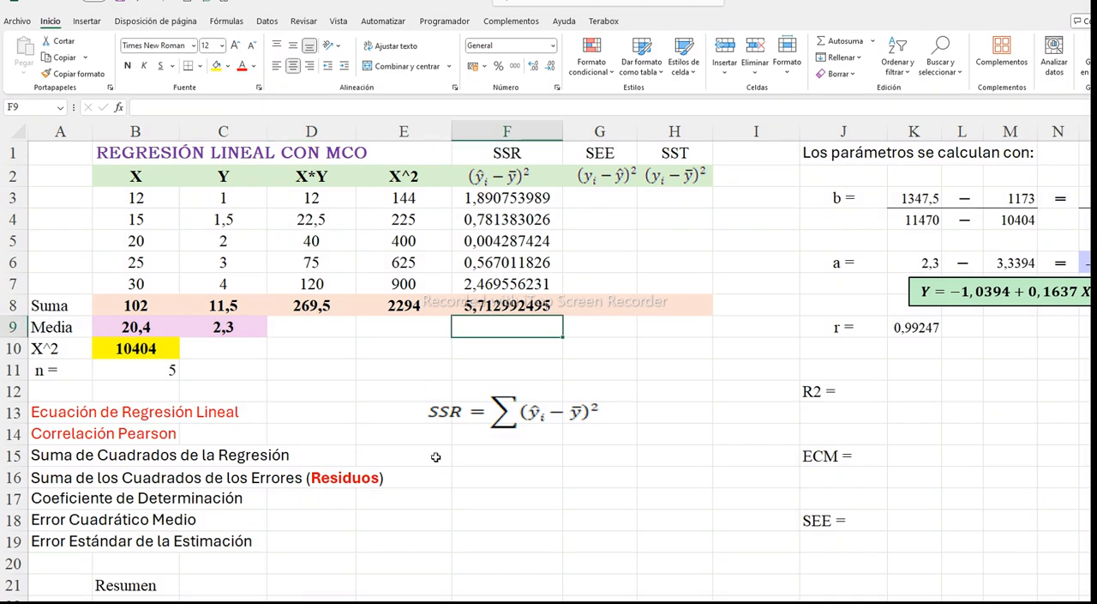
{"action": "scroll", "coordinate": [436, 456], "scroll_direction": "down", "scroll_amount": 5}
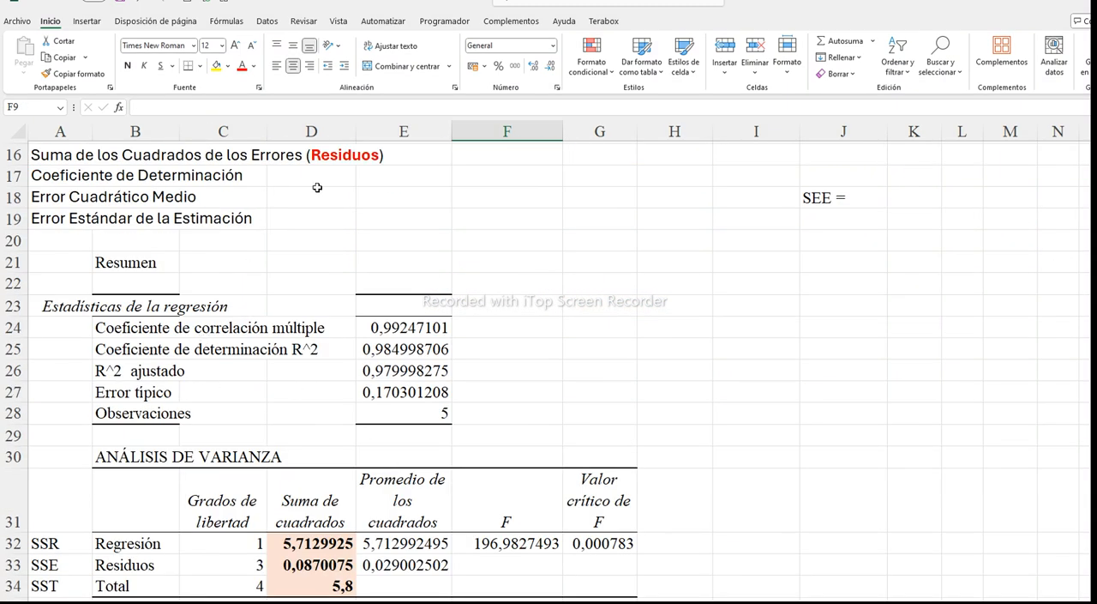
{"action": "left_click", "coordinate": [267, 22]}
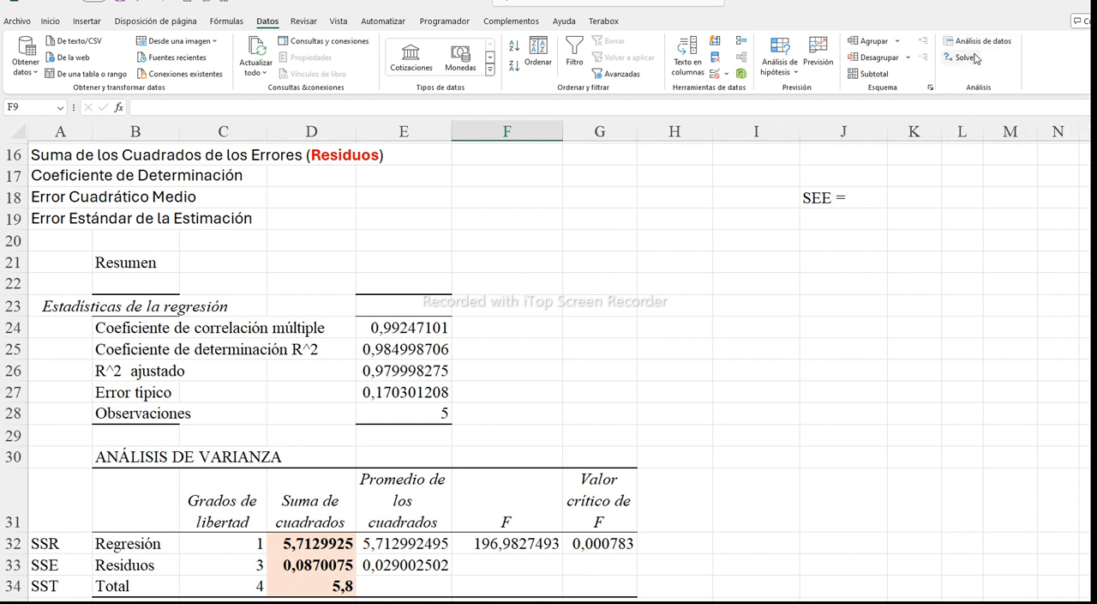
{"action": "left_click", "coordinate": [517, 351]}
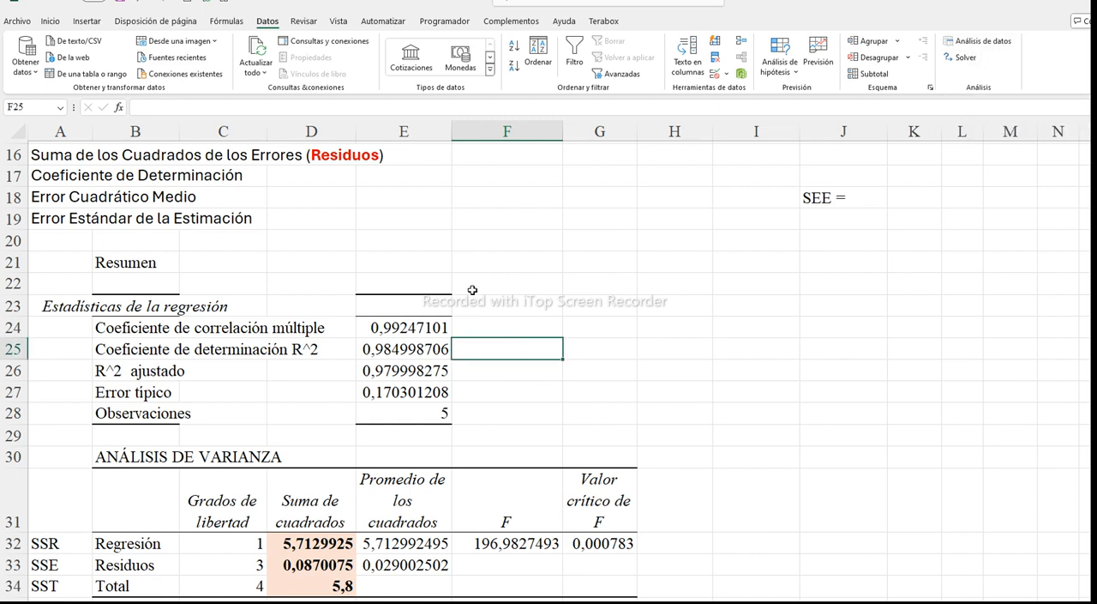
{"action": "scroll", "coordinate": [472, 290], "scroll_direction": "up", "scroll_amount": 5}
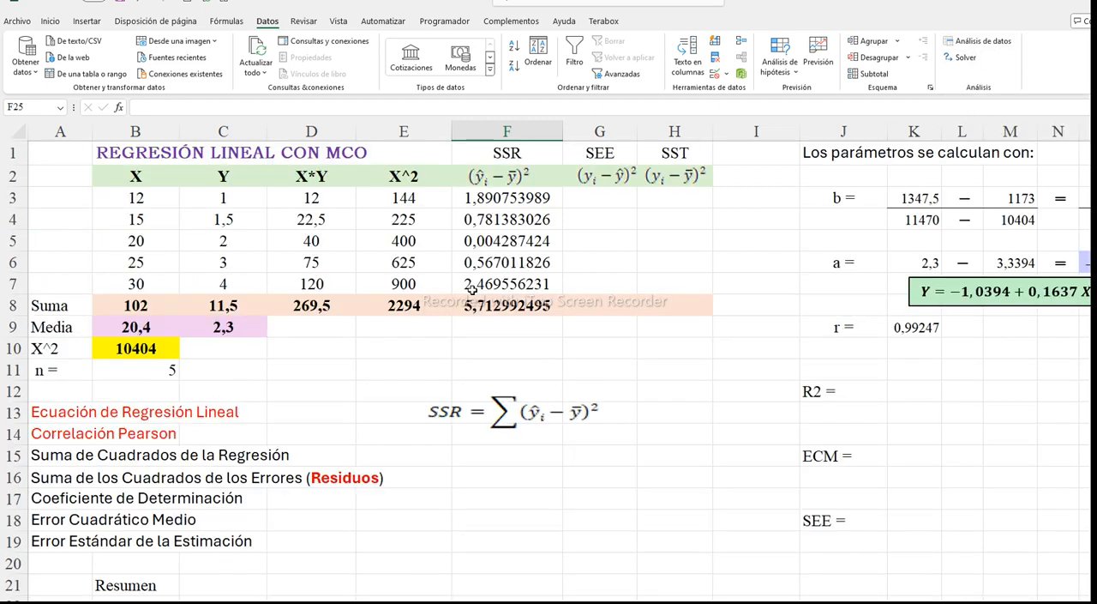
Paste the R² formula picture beside the R2 label as a reference and delete it again
{"action": "left_click", "coordinate": [903, 390]}
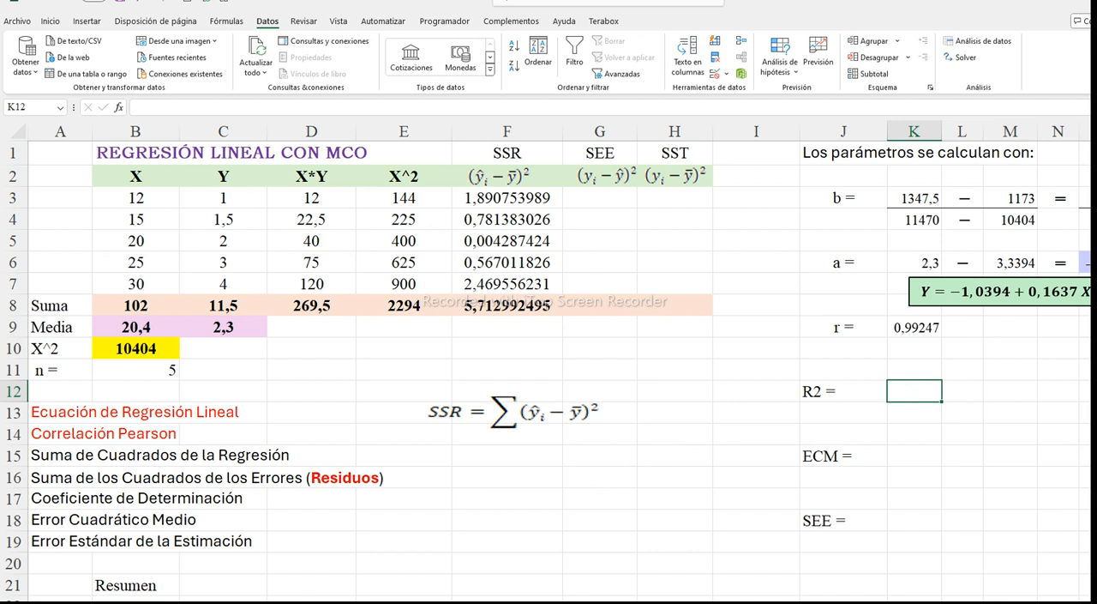
{"action": "key", "text": "ctrl+v"}
{"action": "left_click", "coordinate": [848, 433]}
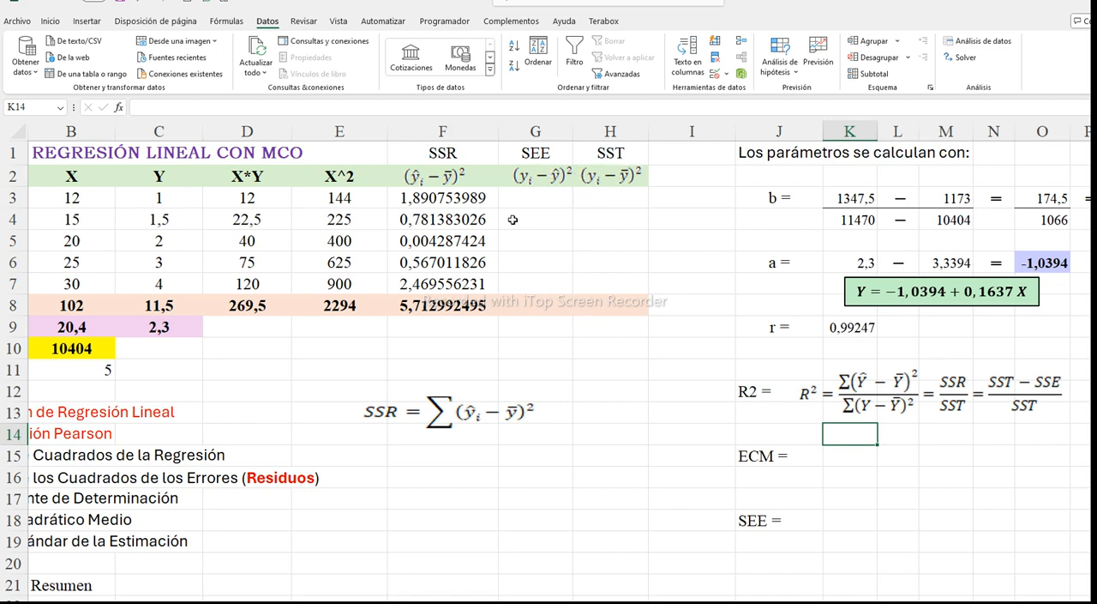
{"action": "left_click", "coordinate": [858, 385]}
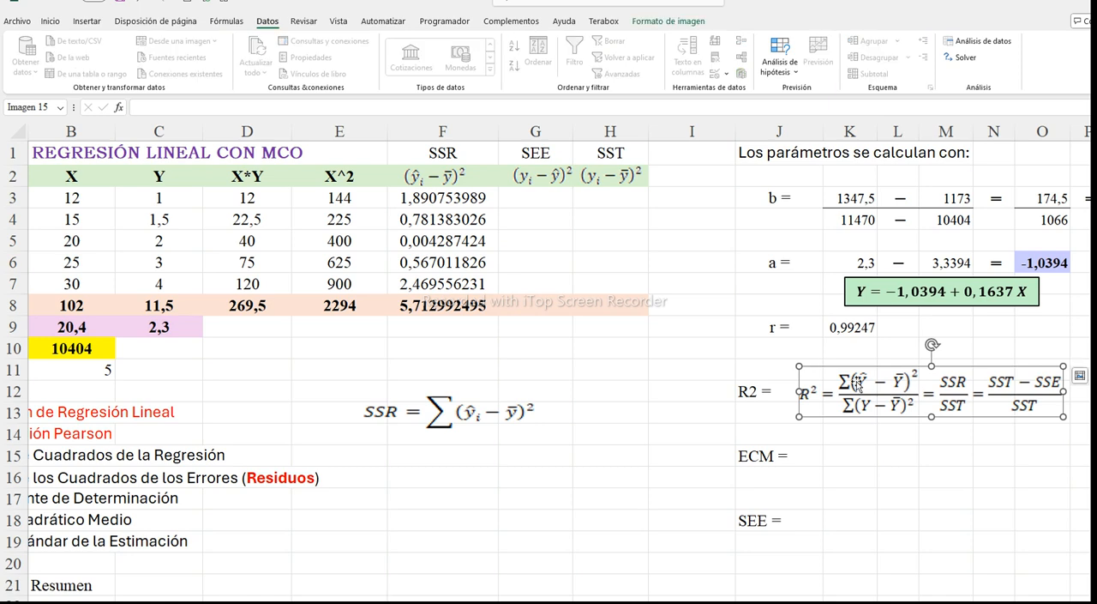
{"action": "key", "text": "Delete"}
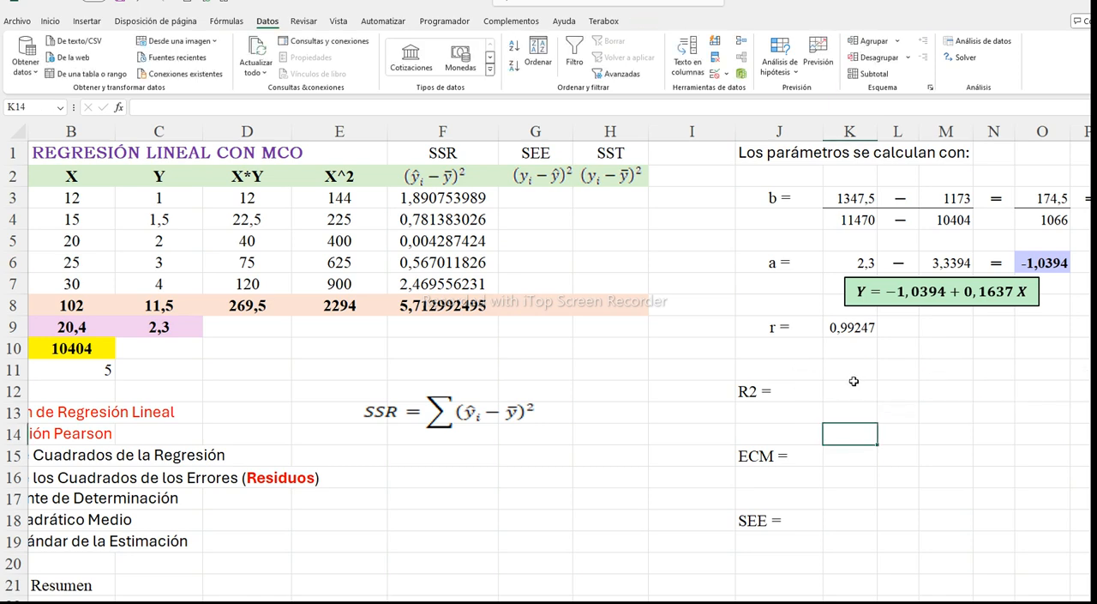
Calculate R2 in K12 by squaring the correlation coefficient with the formula =K9^2
{"action": "left_click", "coordinate": [853, 386]}
{"action": "type", "text": "="}
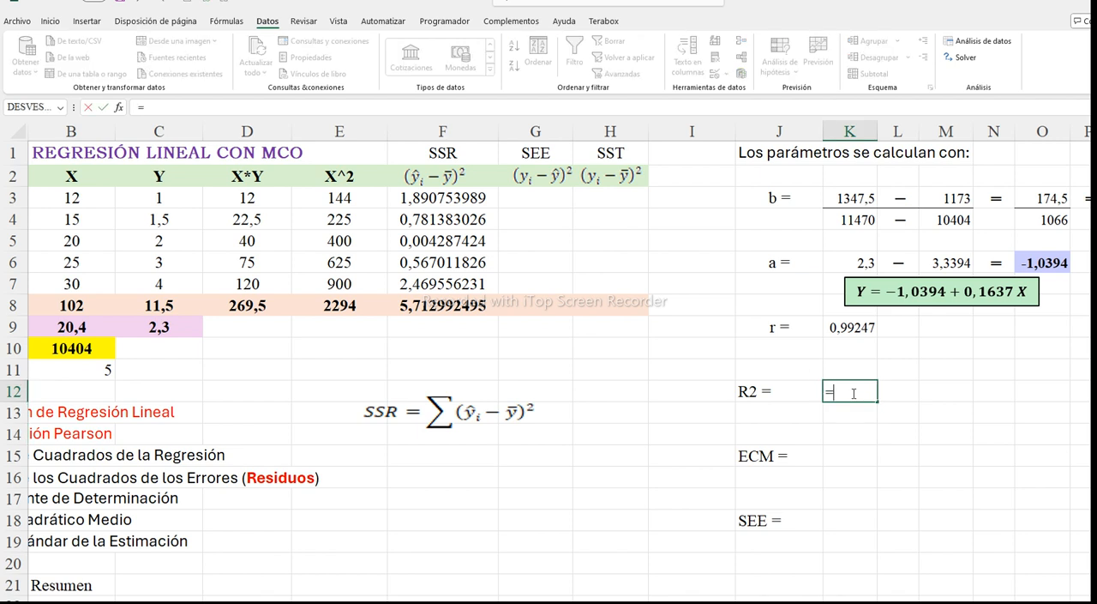
{"action": "left_click", "coordinate": [860, 331]}
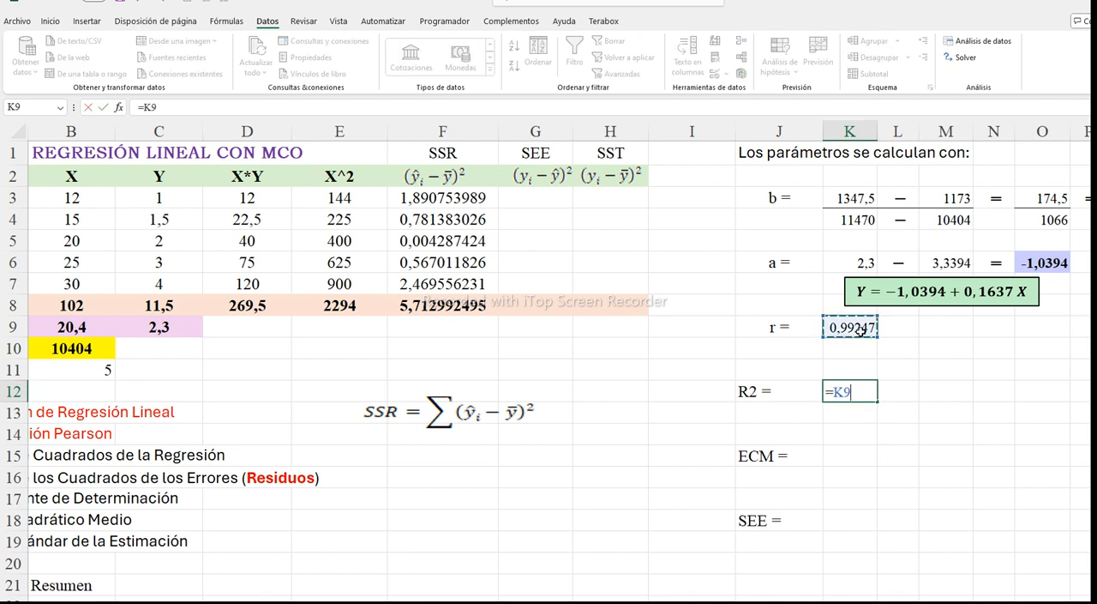
{"action": "type", "text": "^2"}
{"action": "key", "text": "Return"}
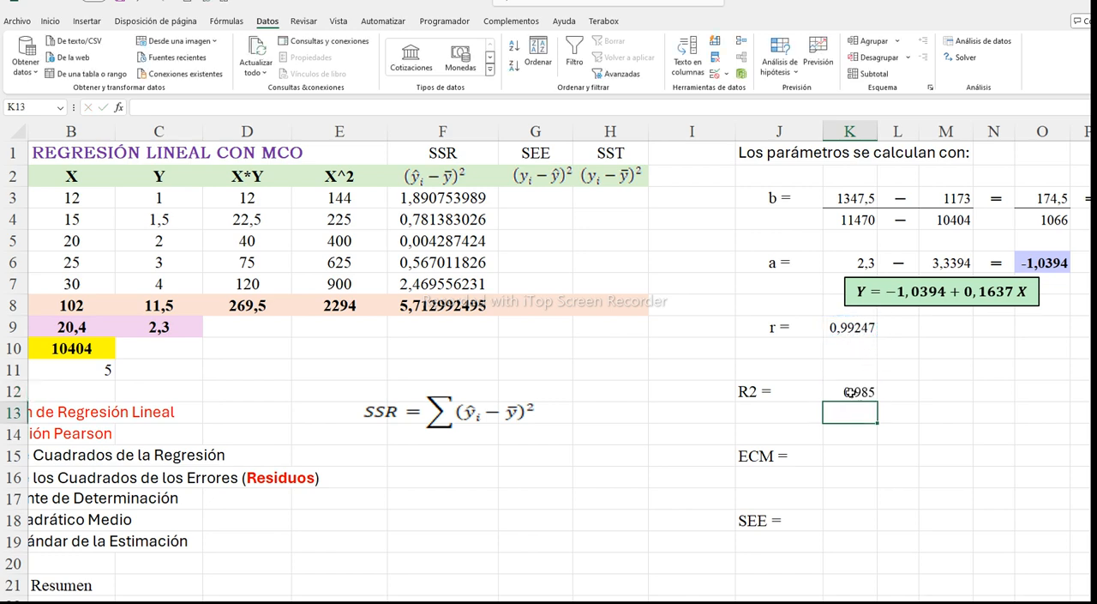
Shade the coefficient of determination R^2 value in E25 of the regression statistics light green
{"action": "scroll", "coordinate": [473, 478], "scroll_direction": "down", "scroll_amount": 3}
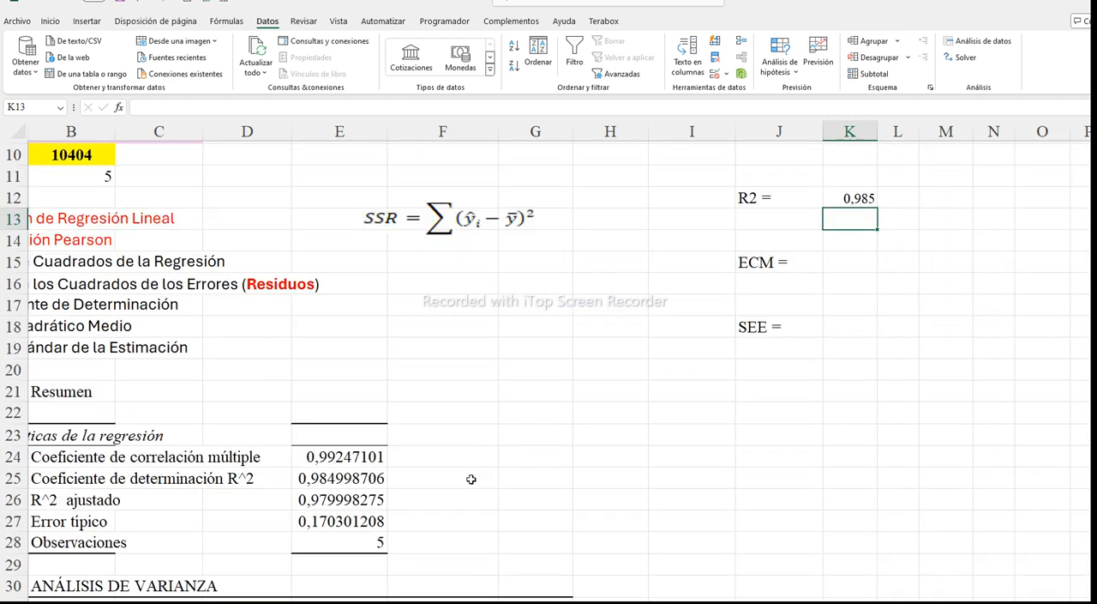
{"action": "left_click", "coordinate": [351, 479]}
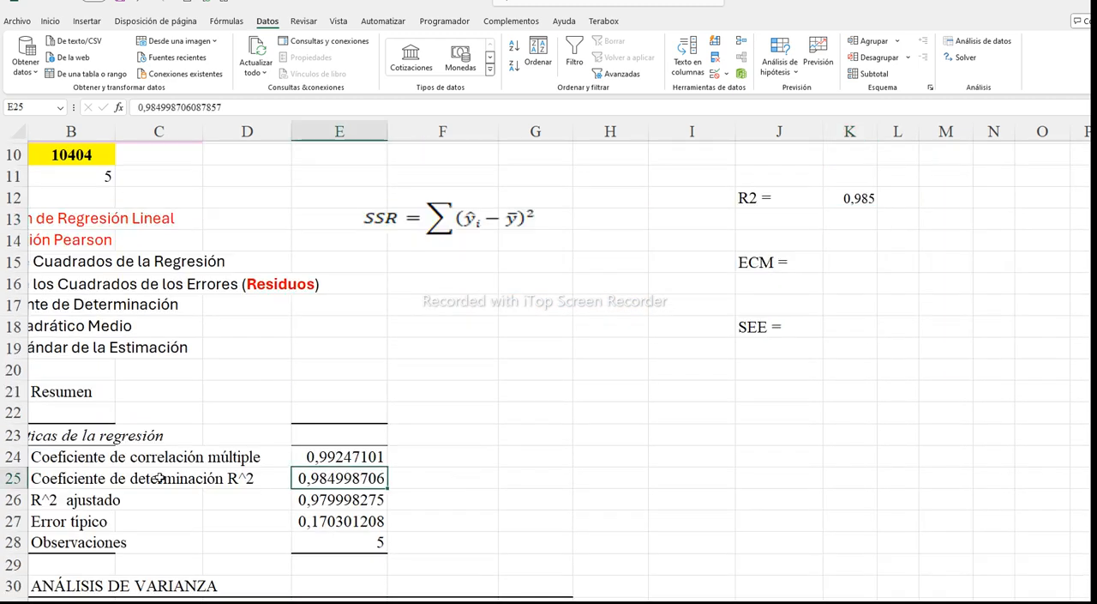
{"action": "left_click", "coordinate": [71, 478]}
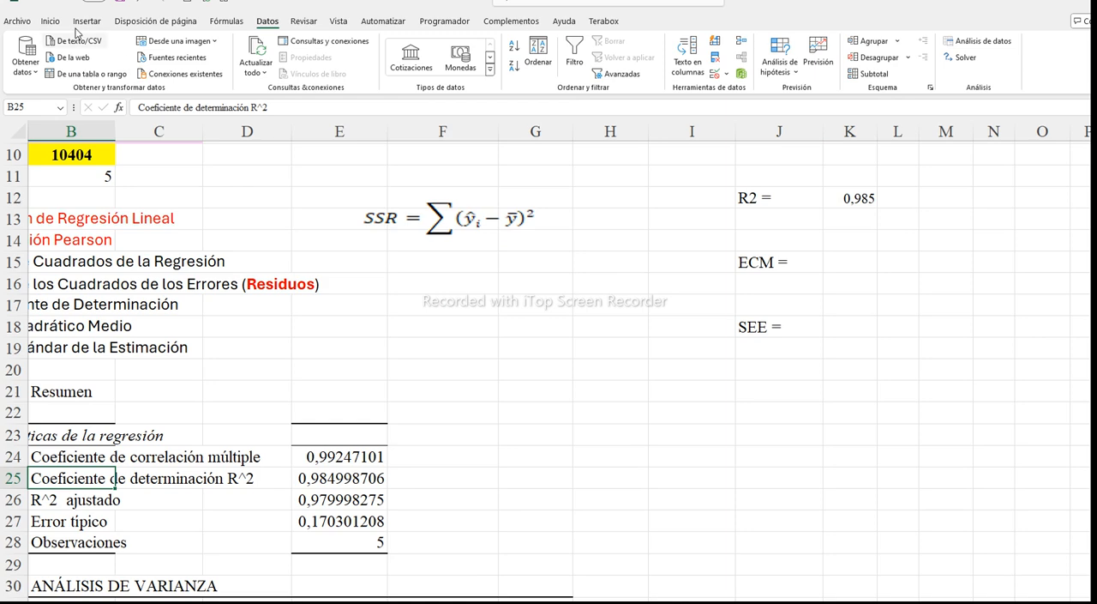
{"action": "left_click", "coordinate": [302, 479]}
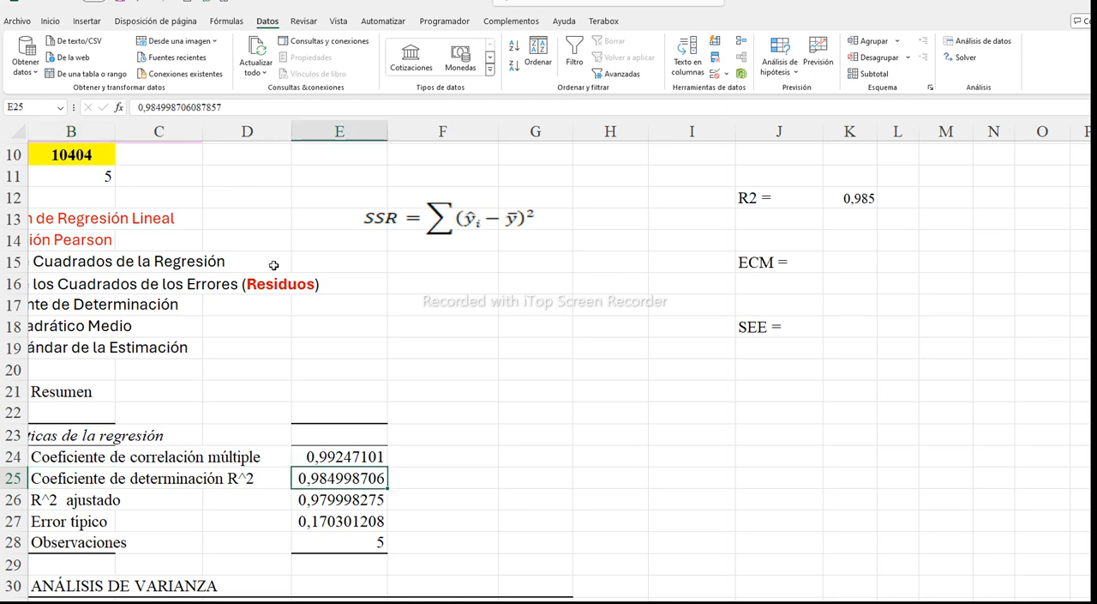
{"action": "left_click", "coordinate": [53, 22]}
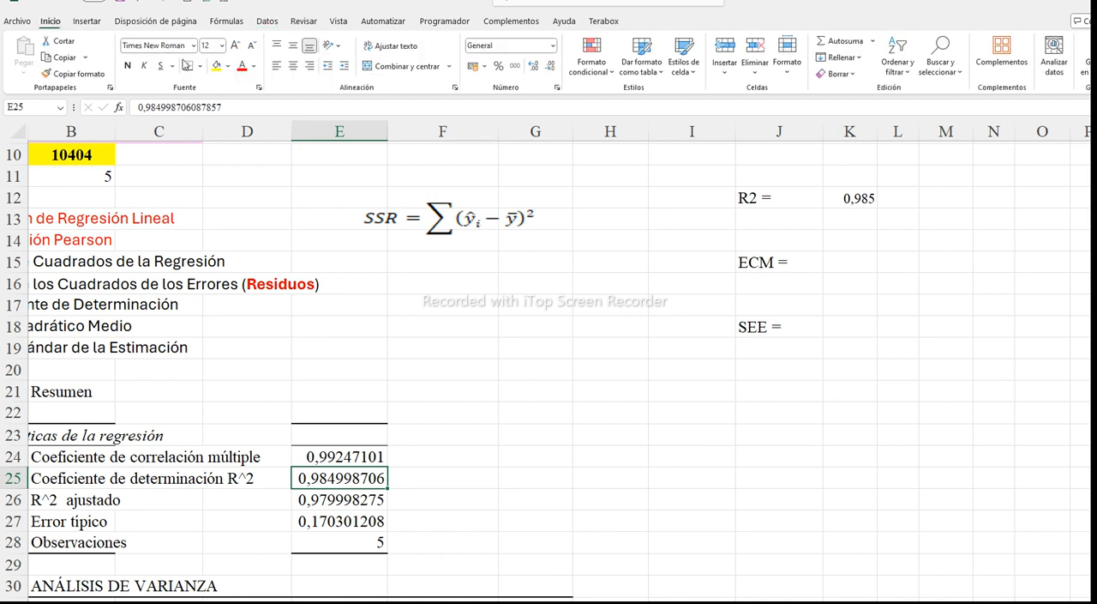
{"action": "left_click", "coordinate": [227, 66]}
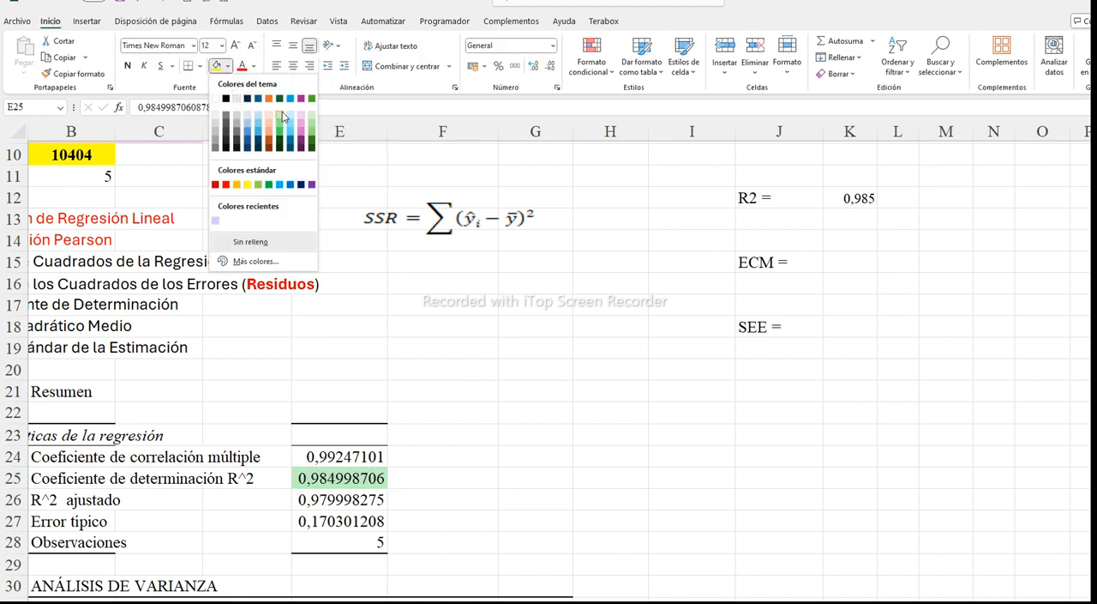
{"action": "left_click", "coordinate": [280, 126]}
{"action": "left_click", "coordinate": [420, 478]}
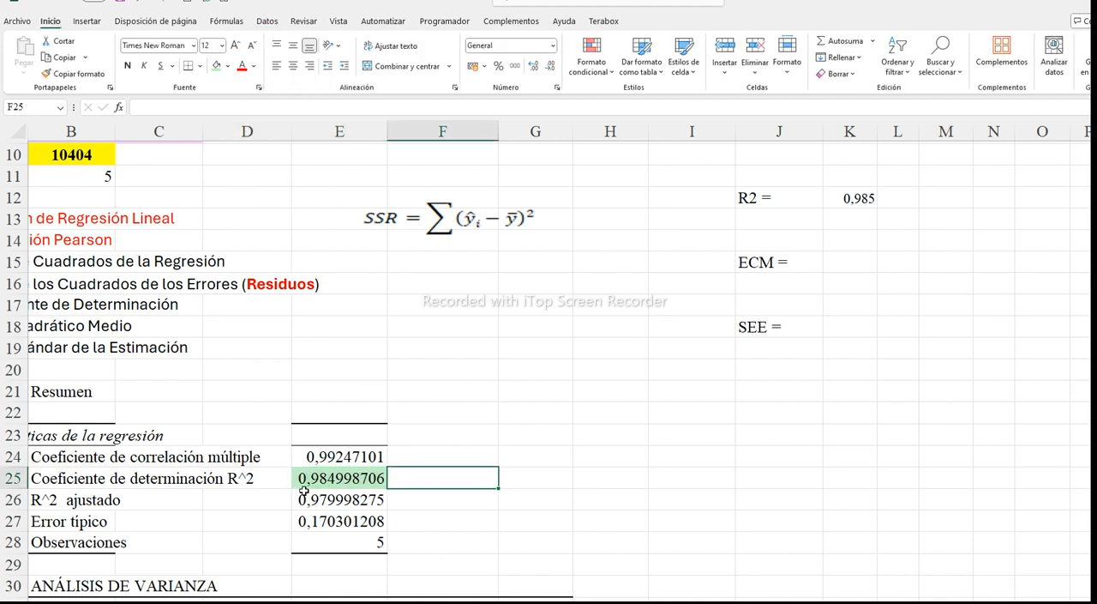
Place the ECM formula picture (SSE/n) beneath the SSR formula, around rows 15 to 16
{"action": "scroll", "coordinate": [511, 411], "scroll_direction": "up", "scroll_amount": 1}
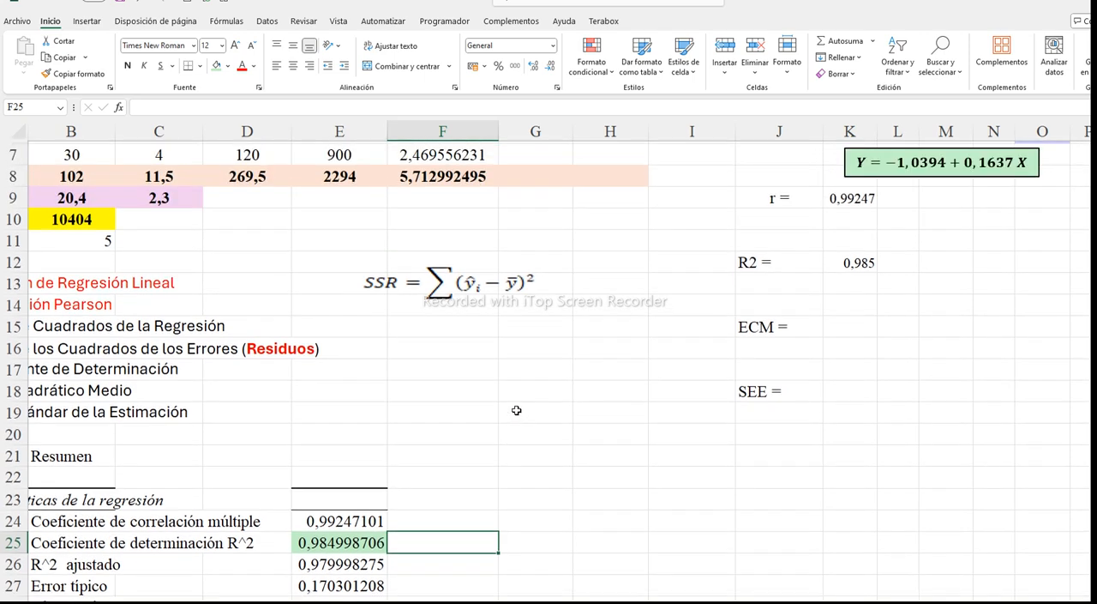
{"action": "left_click", "coordinate": [840, 324]}
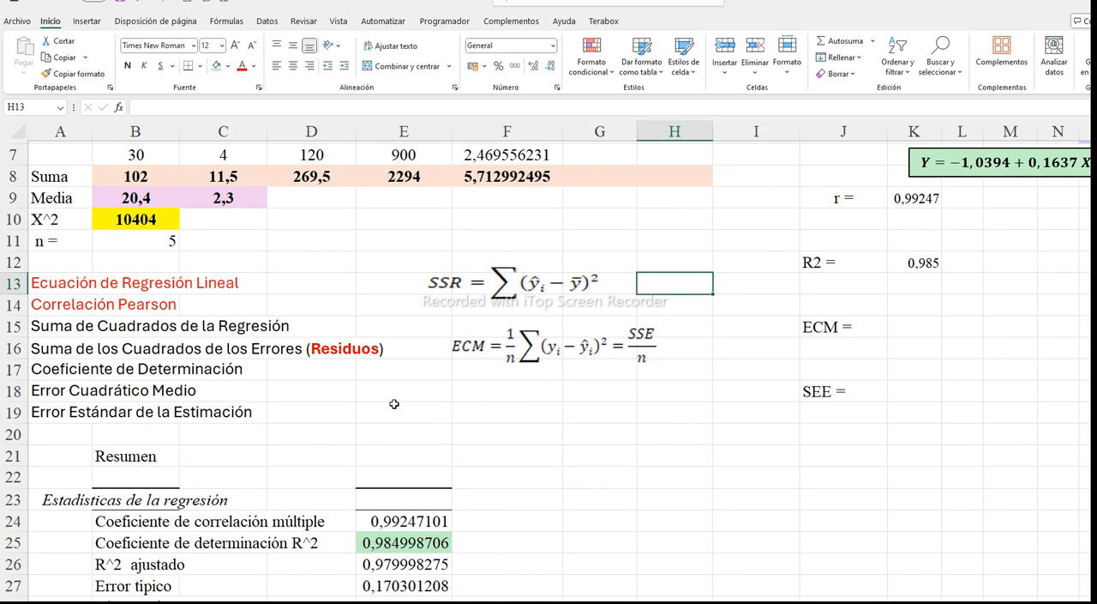
{"action": "left_click", "coordinate": [521, 354]}
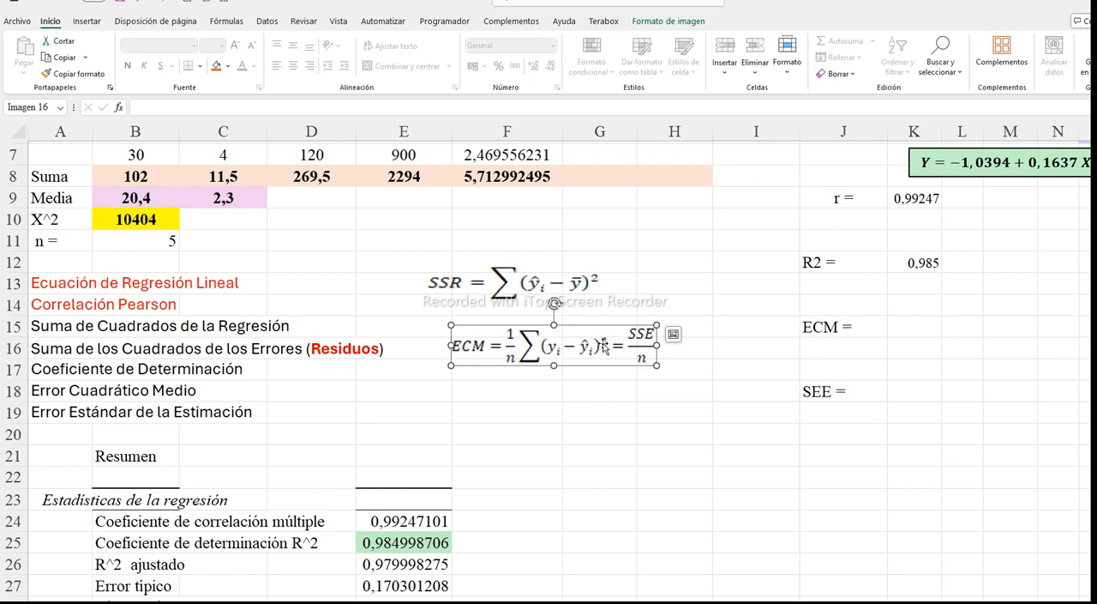
{"action": "left_click", "coordinate": [447, 390]}
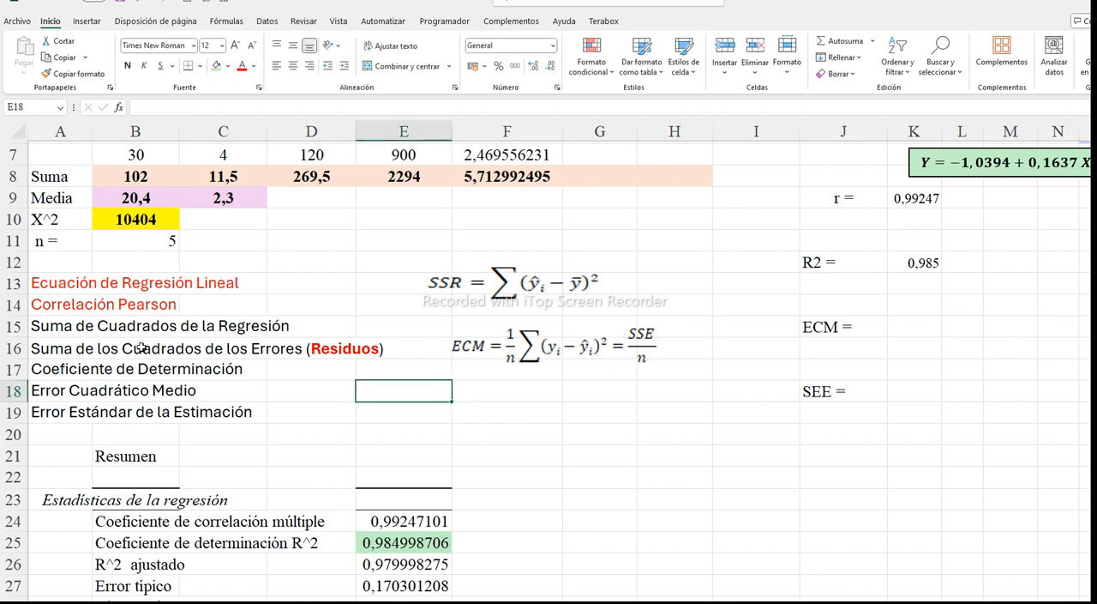
Colour the list items in A15 and A16, Suma de Cuadrados de la Regresión and Suma de los Cuadrados de los Errores, red
{"action": "left_click", "coordinate": [69, 329]}
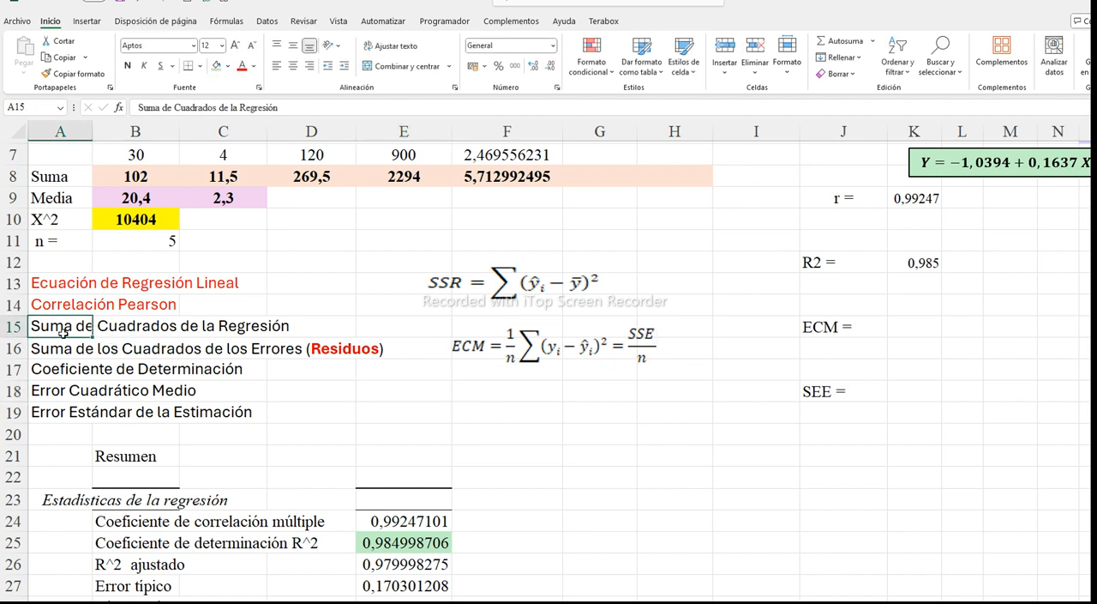
{"action": "left_click", "coordinate": [243, 66]}
{"action": "left_click", "coordinate": [33, 348]}
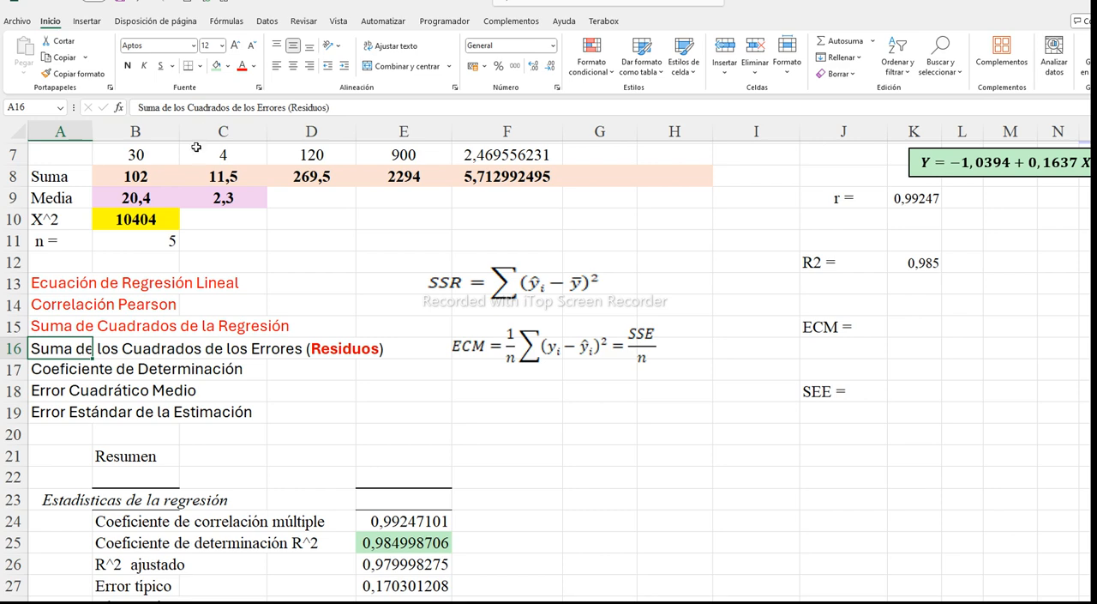
{"action": "left_click", "coordinate": [242, 66]}
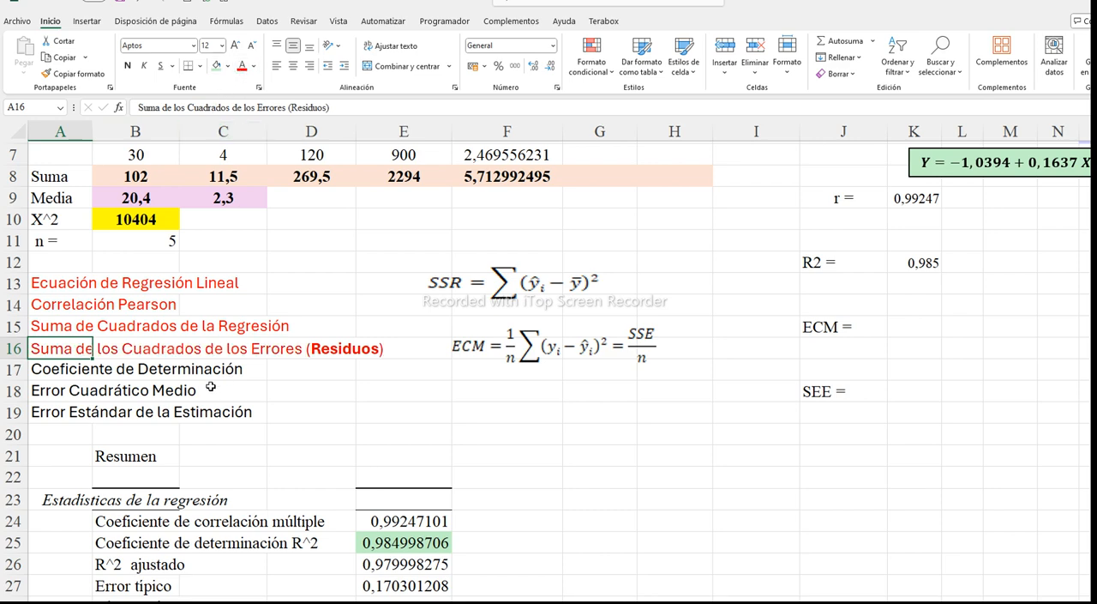
Calculate the first squared residual in G3 from observed and predicted Y with the formula =(C3-C45)^2
{"action": "scroll", "coordinate": [602, 249], "scroll_direction": "up", "scroll_amount": 2}
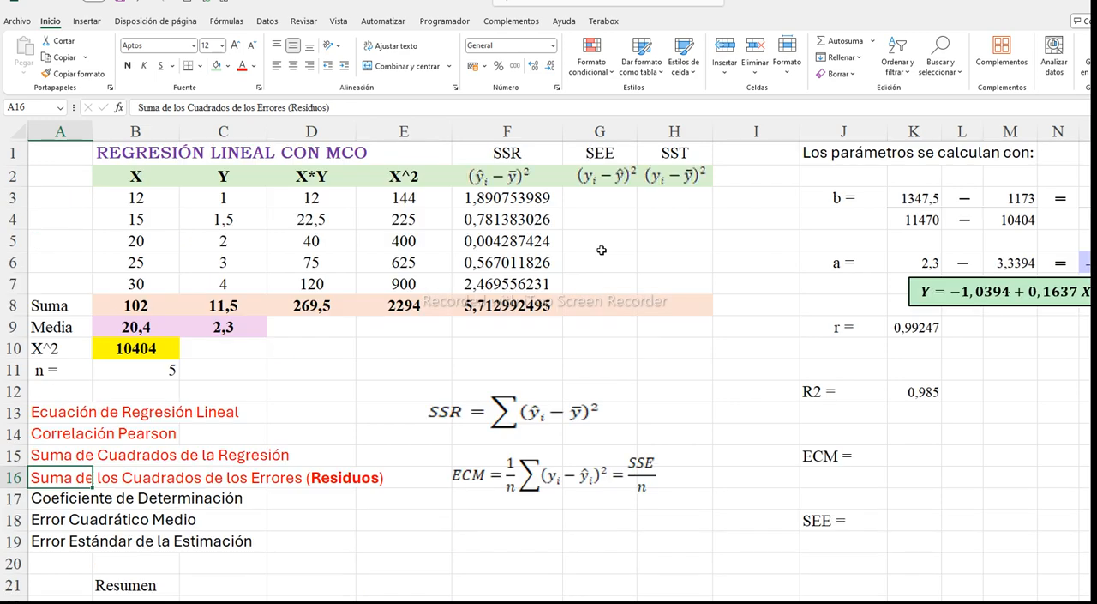
{"action": "left_click", "coordinate": [603, 198]}
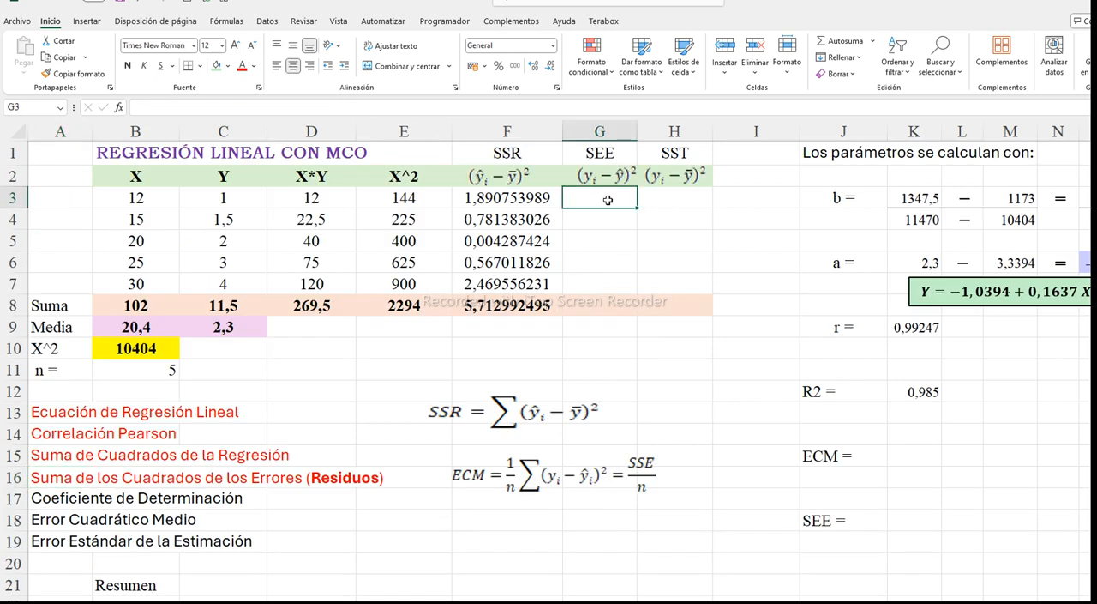
{"action": "type", "text": "=("}
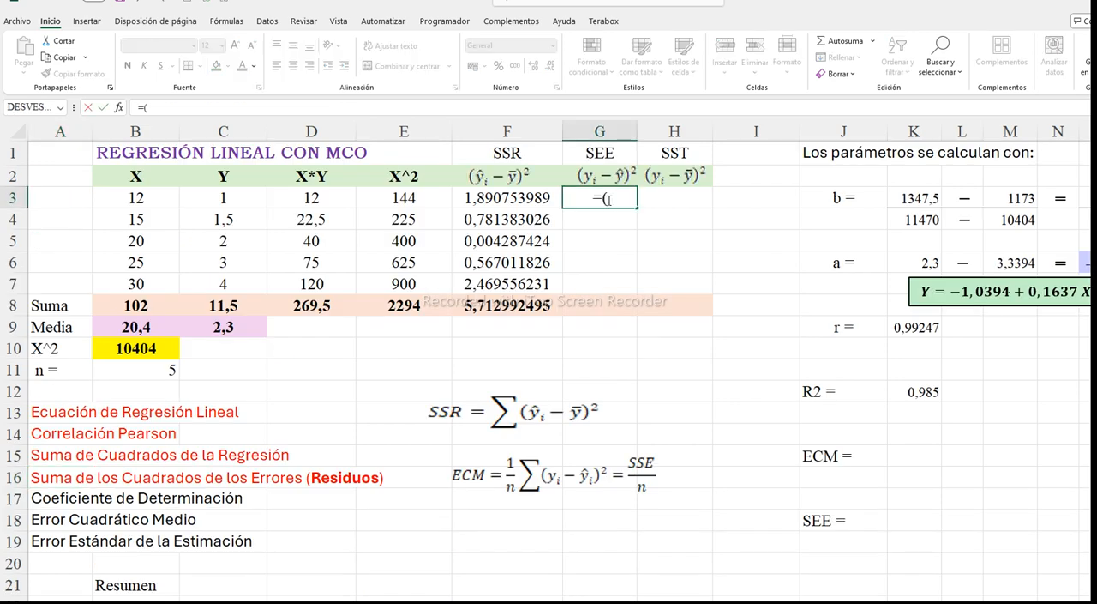
{"action": "left_click", "coordinate": [220, 200]}
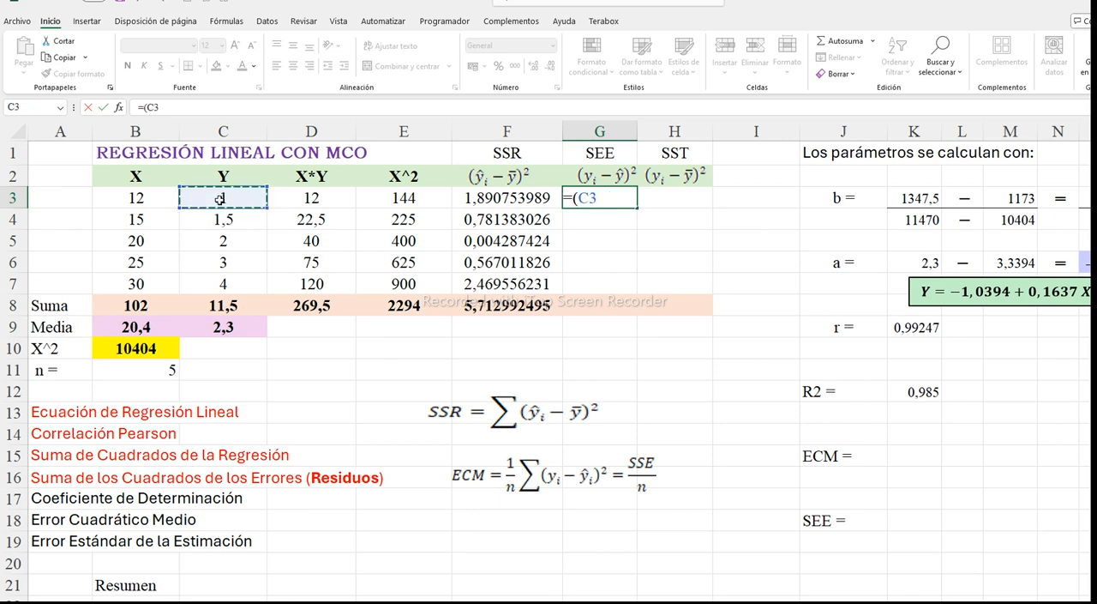
{"action": "type", "text": "-"}
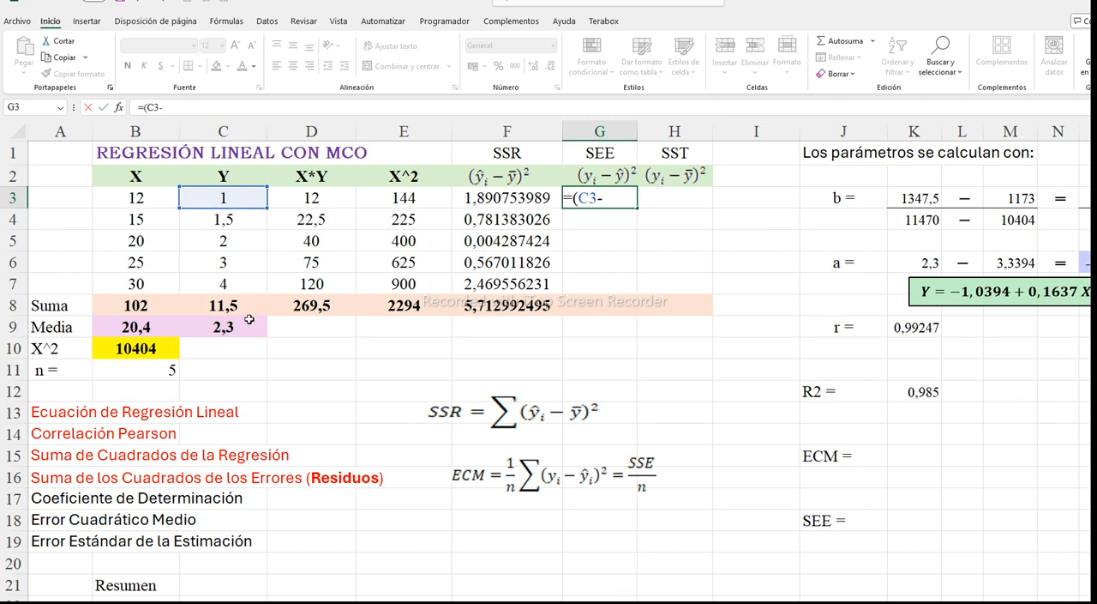
{"action": "scroll", "coordinate": [248, 319], "scroll_direction": "down", "scroll_amount": 4}
{"action": "scroll", "coordinate": [248, 319], "scroll_direction": "down", "scroll_amount": 6}
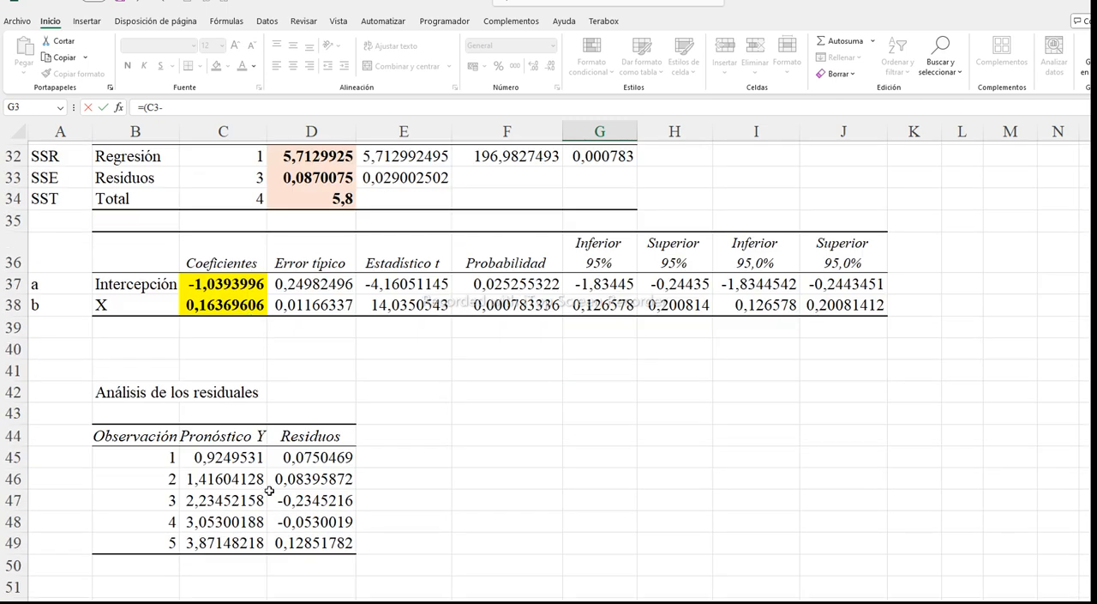
{"action": "left_click", "coordinate": [222, 459]}
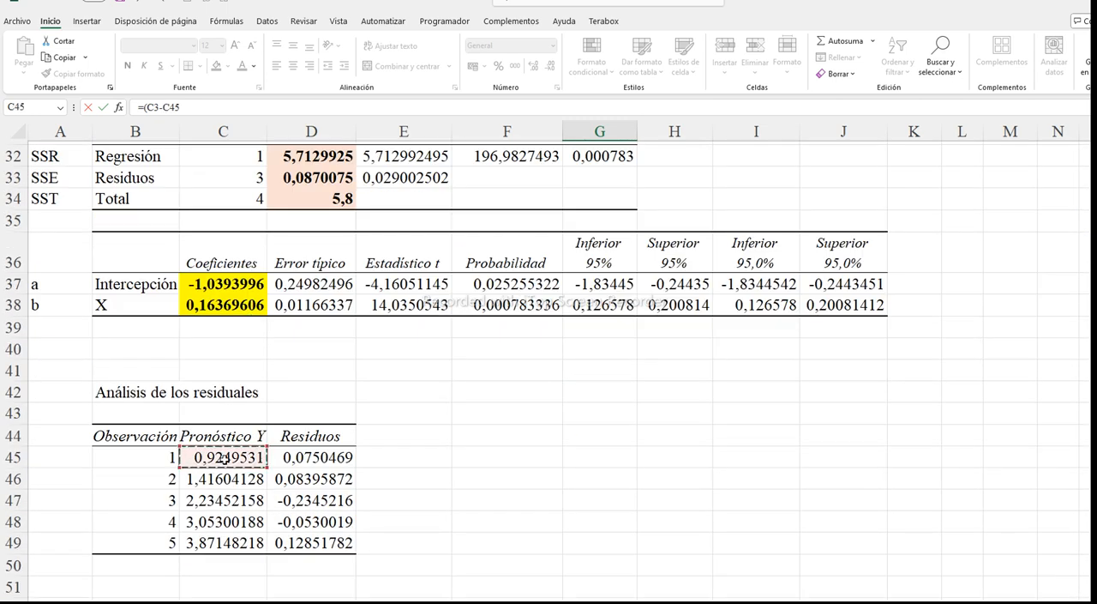
{"action": "type", "text": ")^2"}
{"action": "key", "text": "Return"}
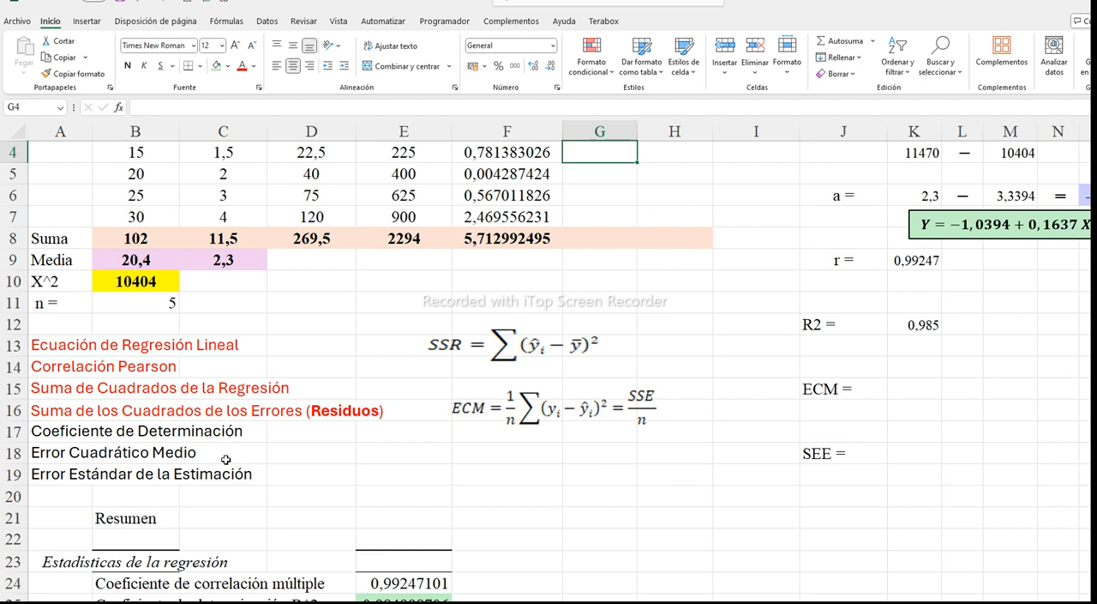
Fill the squared-residual formula from G3 down to G7 and total the column in G8 with =SUMA(G3:G7)
{"action": "scroll", "coordinate": [228, 456], "scroll_direction": "up", "scroll_amount": 1}
{"action": "left_click", "coordinate": [596, 204]}
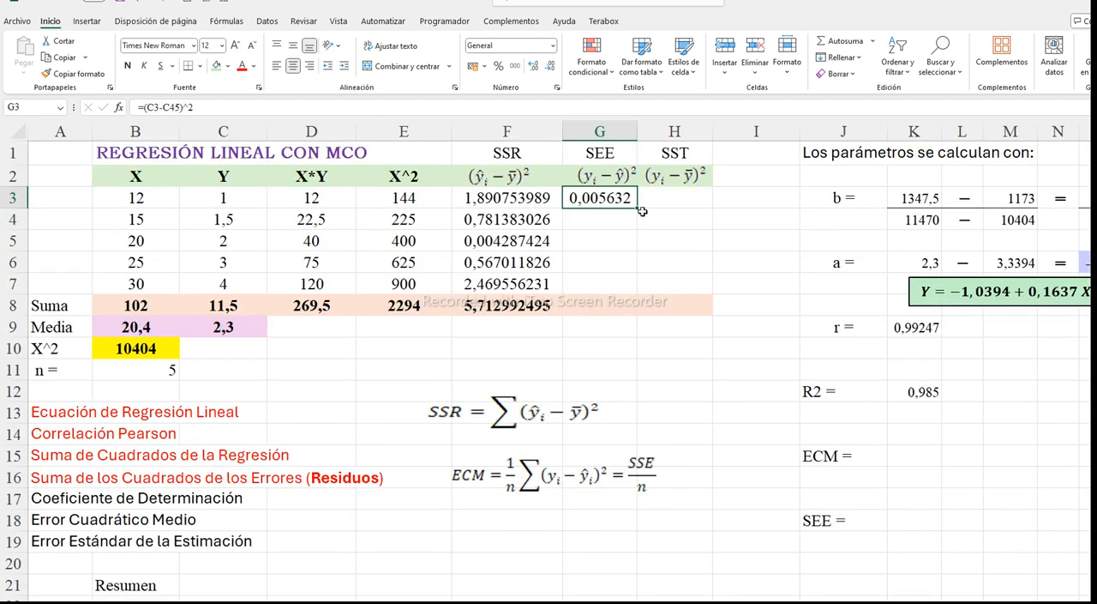
{"action": "left_click_drag", "start_coordinate": [636, 208], "coordinate": [633, 288]}
{"action": "left_click", "coordinate": [593, 304]}
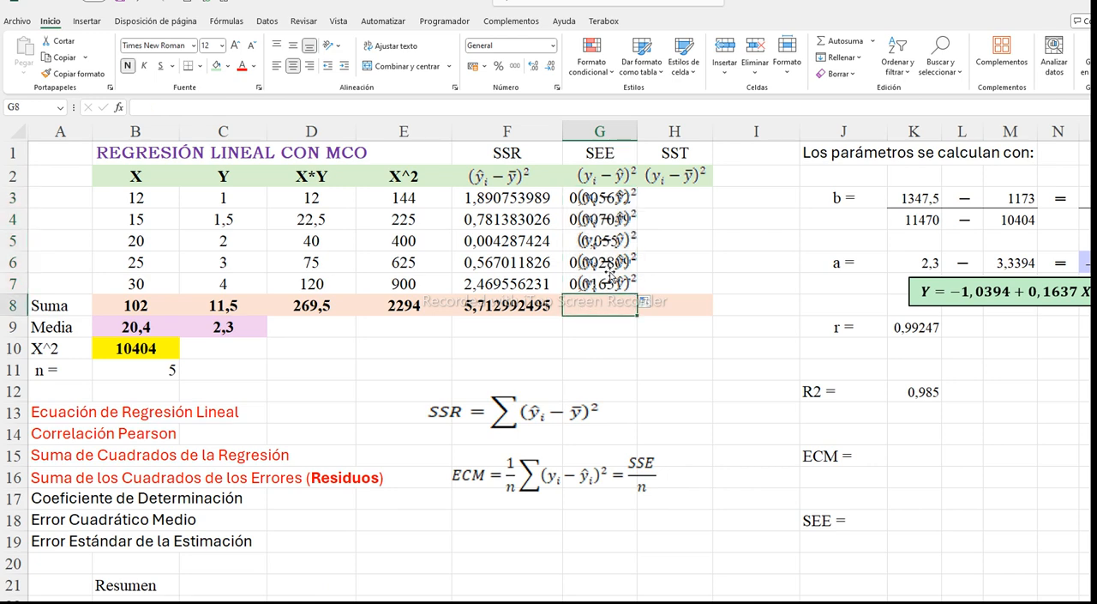
{"action": "left_click", "coordinate": [842, 48]}
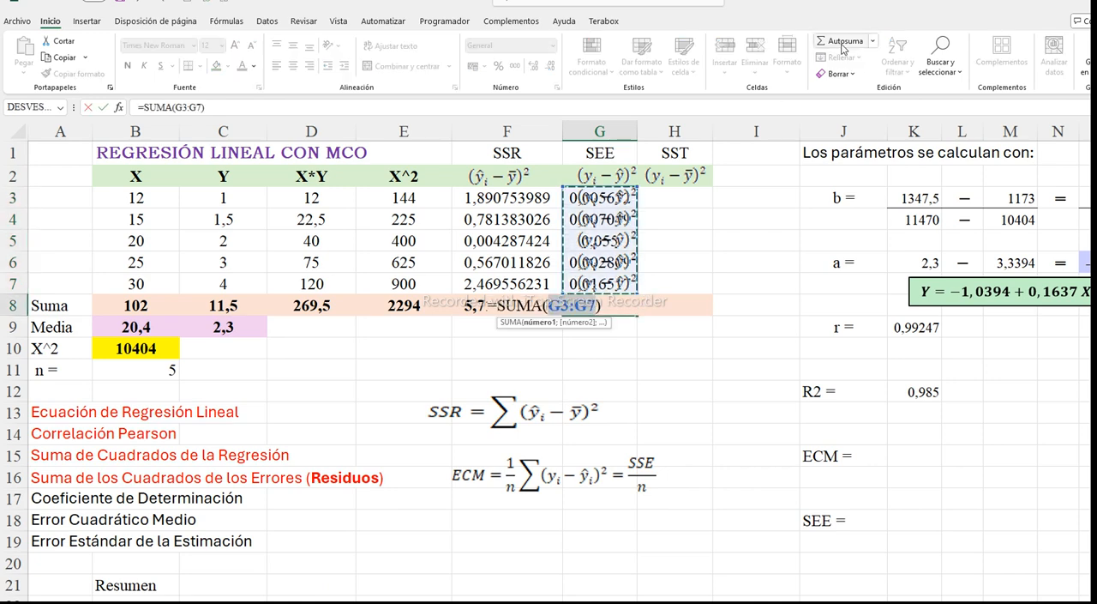
{"action": "key", "text": "Return"}
Delete the duplicated formula pictures covering the squared-residual values in G3 to G7
{"action": "left_click", "coordinate": [600, 198]}
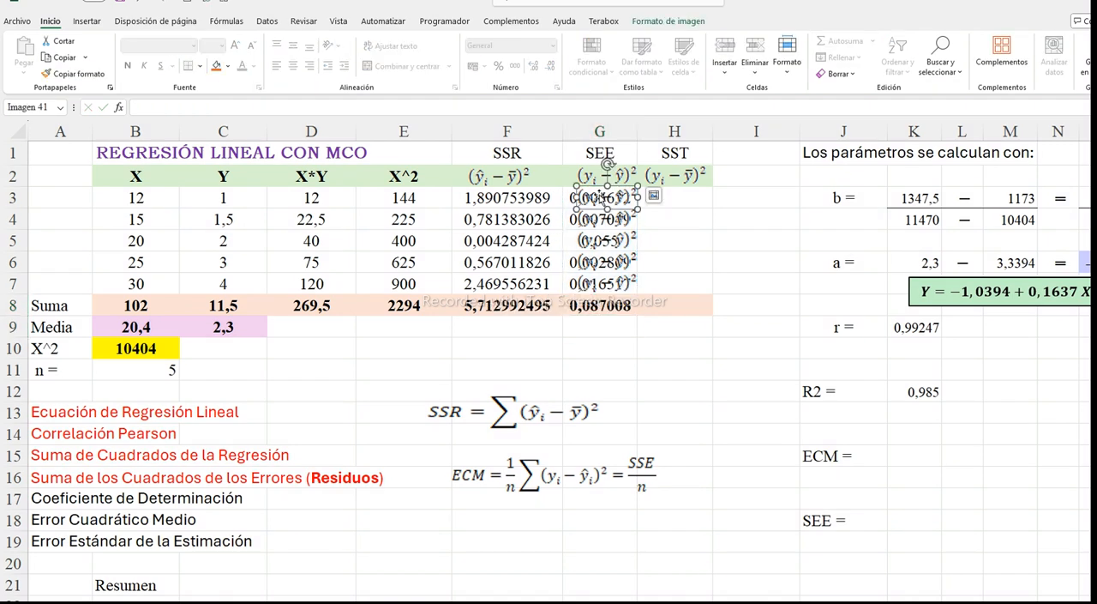
{"action": "key", "text": "Delete"}
{"action": "left_click", "coordinate": [602, 220]}
{"action": "key", "text": "Delete"}
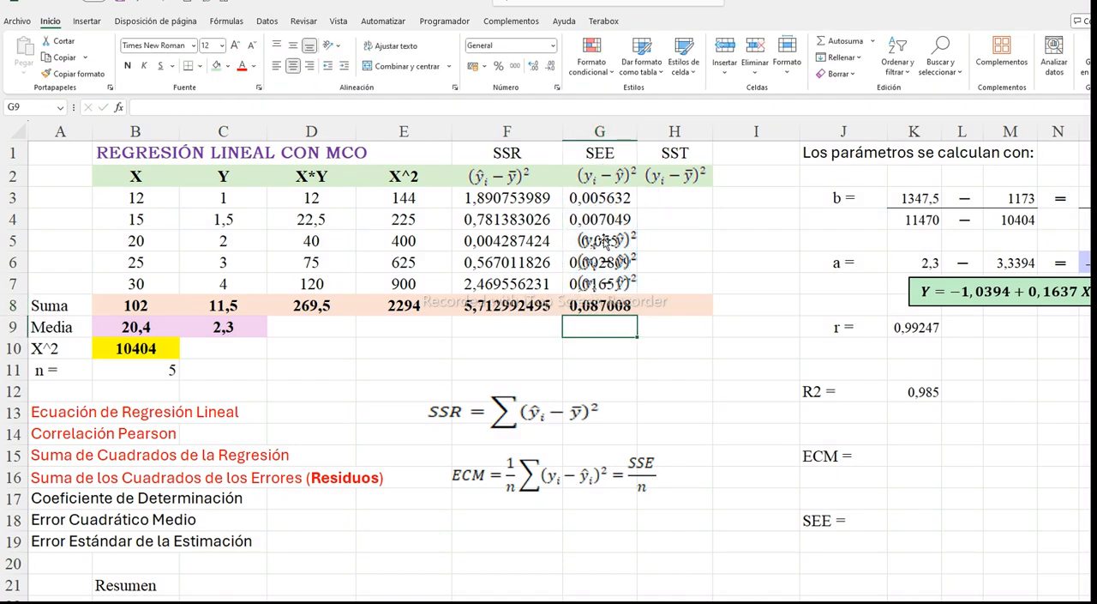
{"action": "left_click", "coordinate": [605, 261]}
{"action": "key", "text": "Delete"}
{"action": "left_click", "coordinate": [601, 244]}
{"action": "key", "text": "Delete"}
{"action": "left_click", "coordinate": [602, 265]}
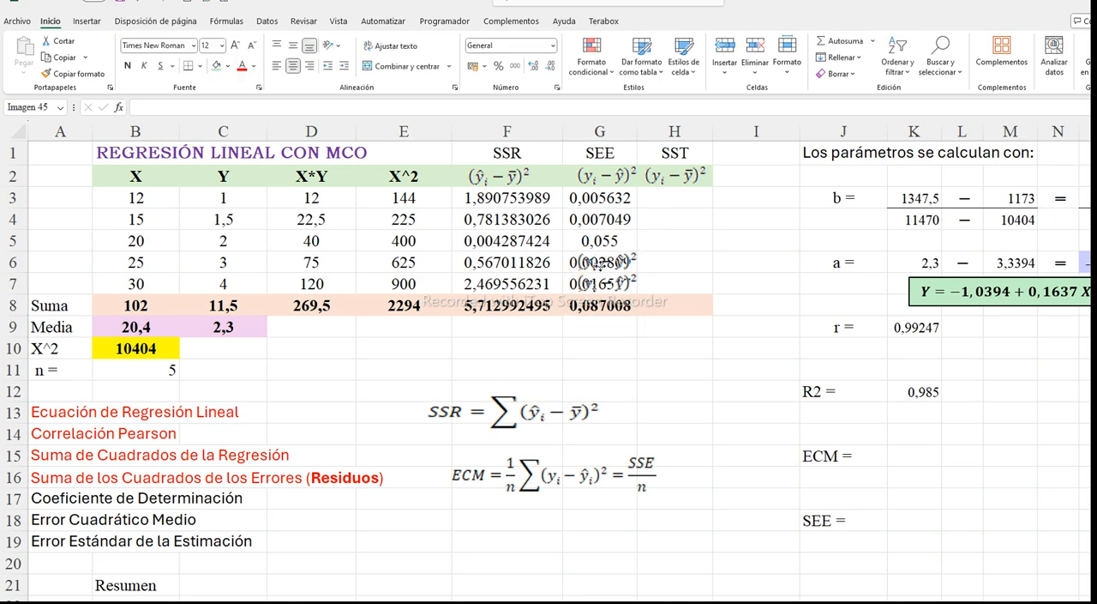
{"action": "key", "text": "Delete"}
{"action": "left_click", "coordinate": [603, 281]}
{"action": "key", "text": "Delete"}
{"action": "left_click", "coordinate": [655, 279]}
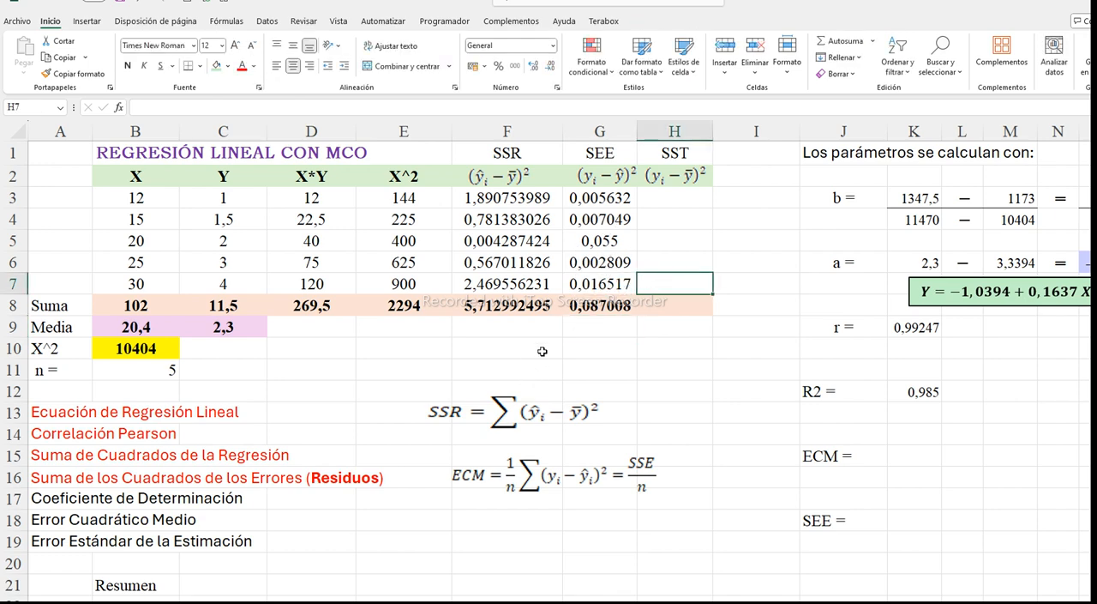
Compare the SSE sum of squares in the analysis of variance table with the manually calculated total in G8
{"action": "scroll", "coordinate": [389, 342], "scroll_direction": "down", "scroll_amount": 6}
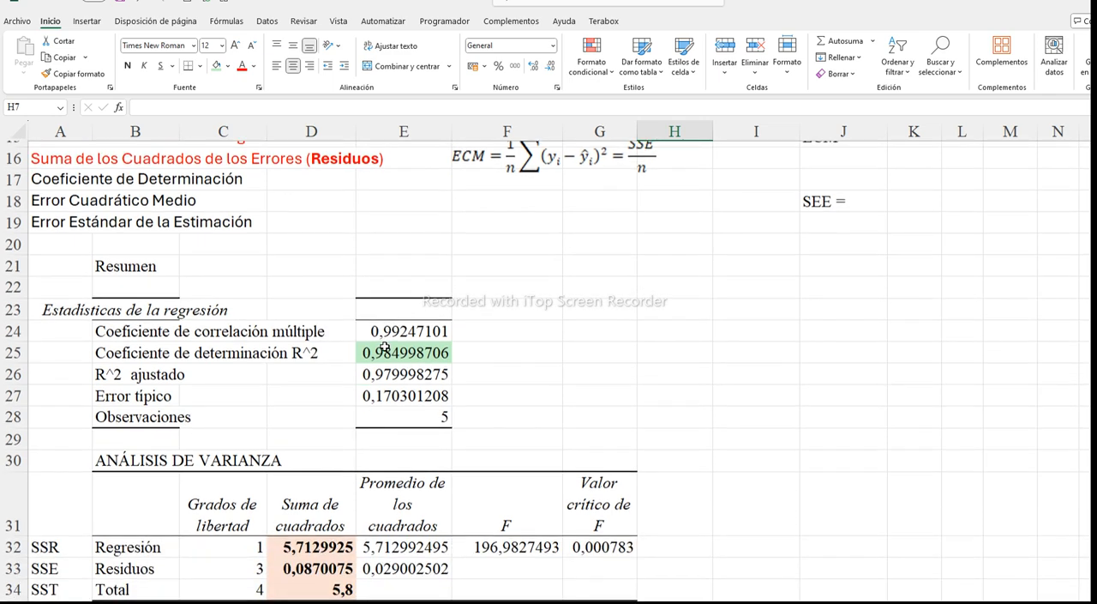
{"action": "scroll", "coordinate": [387, 340], "scroll_direction": "down", "scroll_amount": 3}
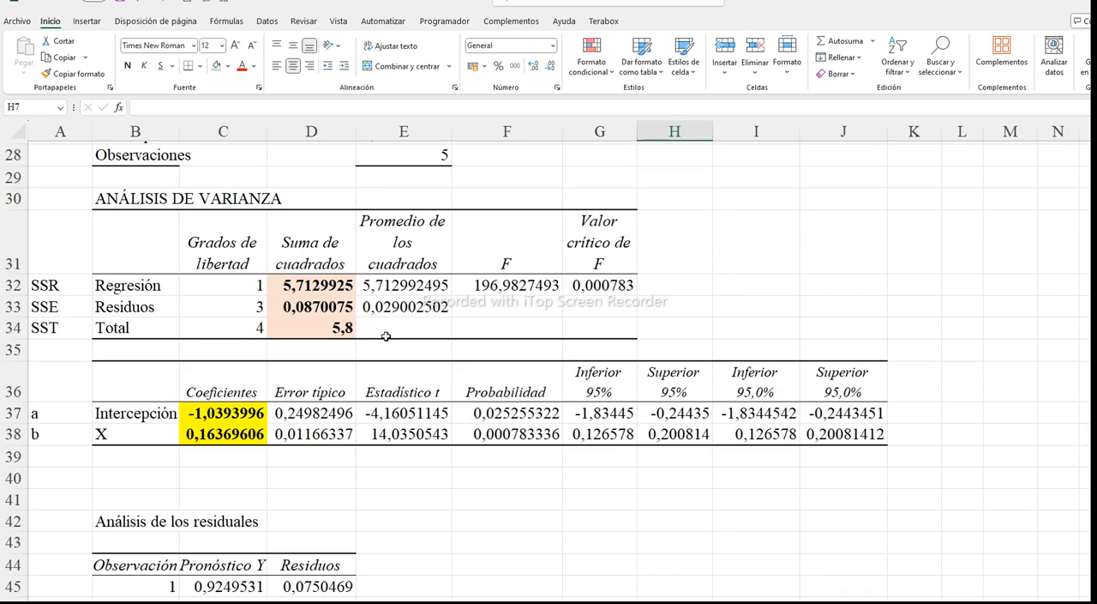
{"action": "scroll", "coordinate": [386, 337], "scroll_direction": "down", "scroll_amount": 1}
{"action": "scroll", "coordinate": [386, 335], "scroll_direction": "up", "scroll_amount": 1}
{"action": "scroll", "coordinate": [386, 334], "scroll_direction": "up", "scroll_amount": 2}
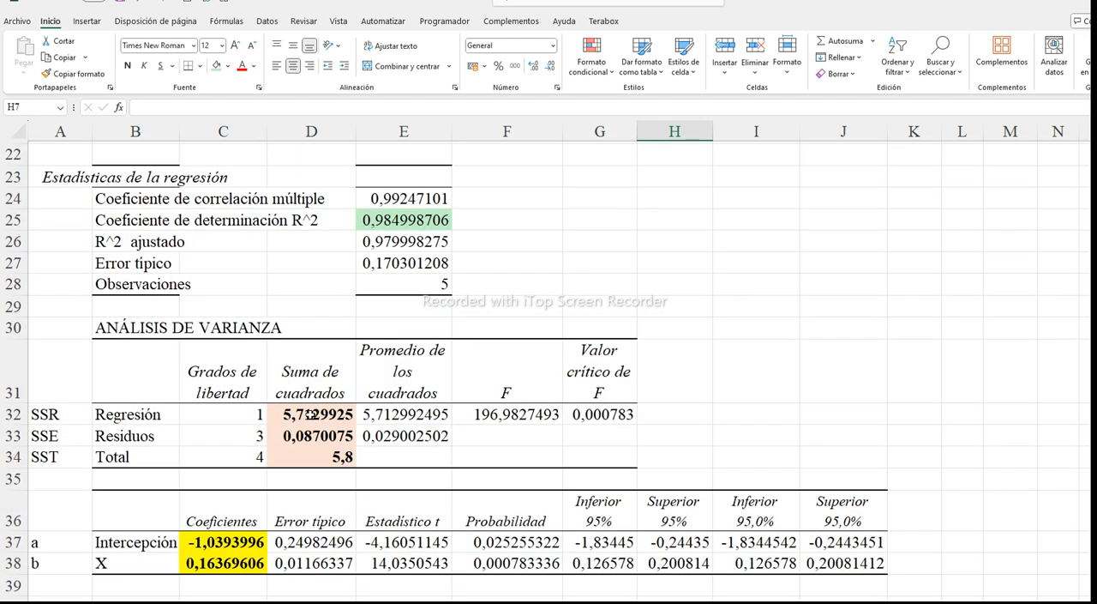
{"action": "left_click", "coordinate": [50, 436]}
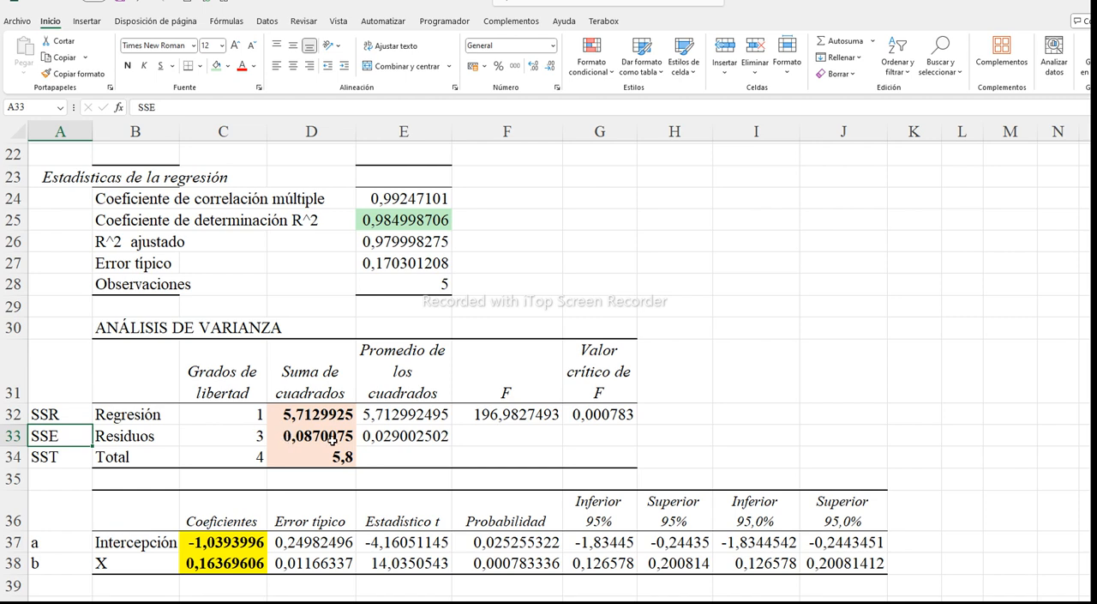
{"action": "scroll", "coordinate": [598, 292], "scroll_direction": "up", "scroll_amount": 3}
{"action": "scroll", "coordinate": [597, 292], "scroll_direction": "up", "scroll_amount": 2}
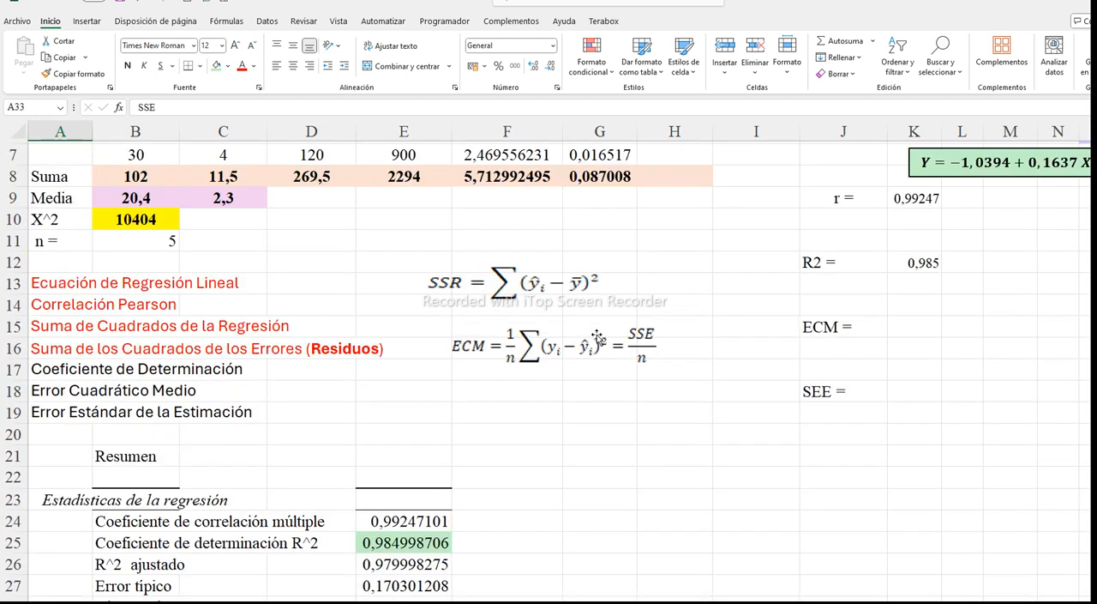
Calculate the ECM in K15 by dividing the squared-residual total by n with the formula =G8/B11
{"action": "left_click", "coordinate": [900, 327]}
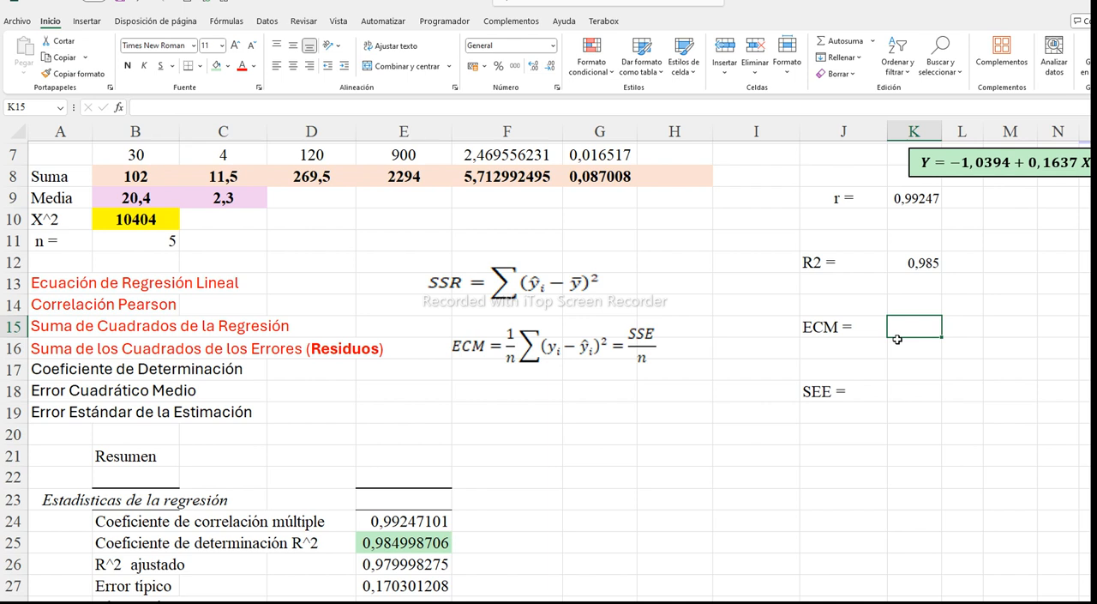
{"action": "type", "text": "="}
{"action": "left_click", "coordinate": [583, 178]}
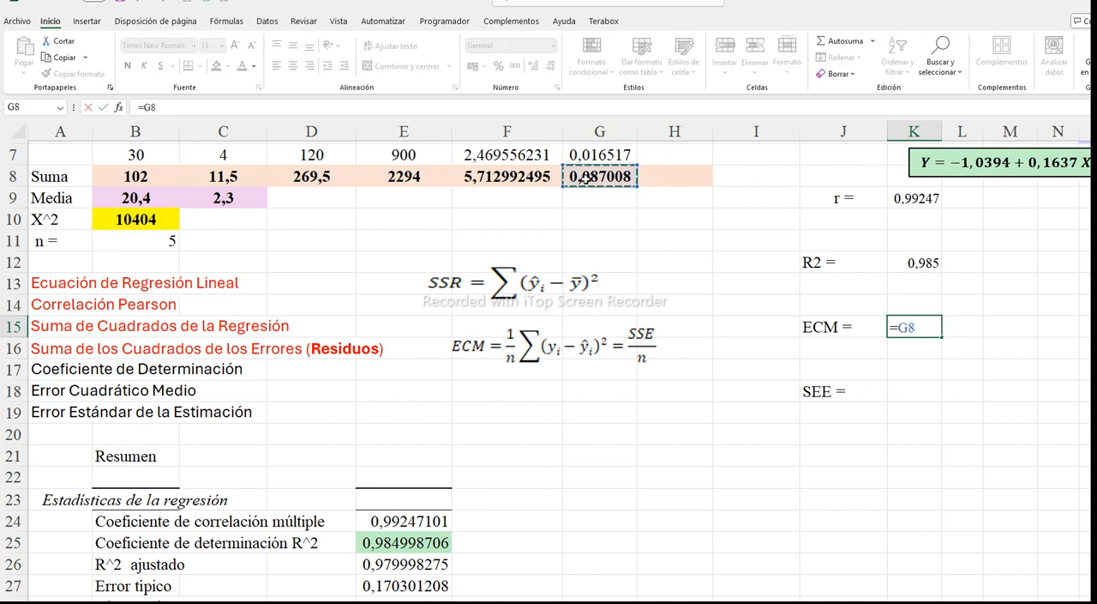
{"action": "type", "text": "/"}
{"action": "left_click", "coordinate": [160, 243]}
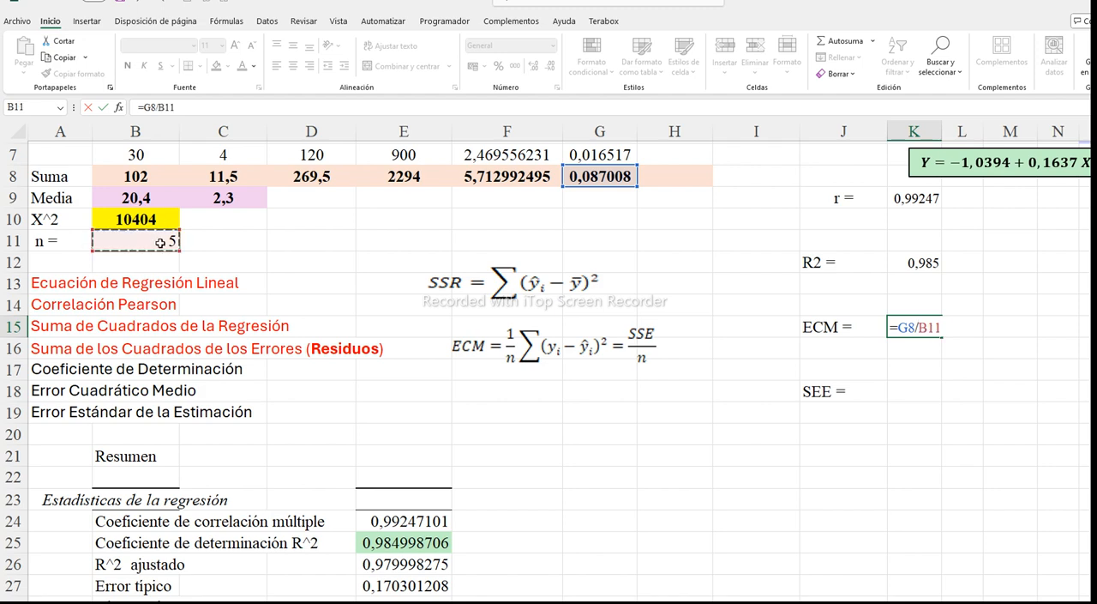
{"action": "key", "text": "Return"}
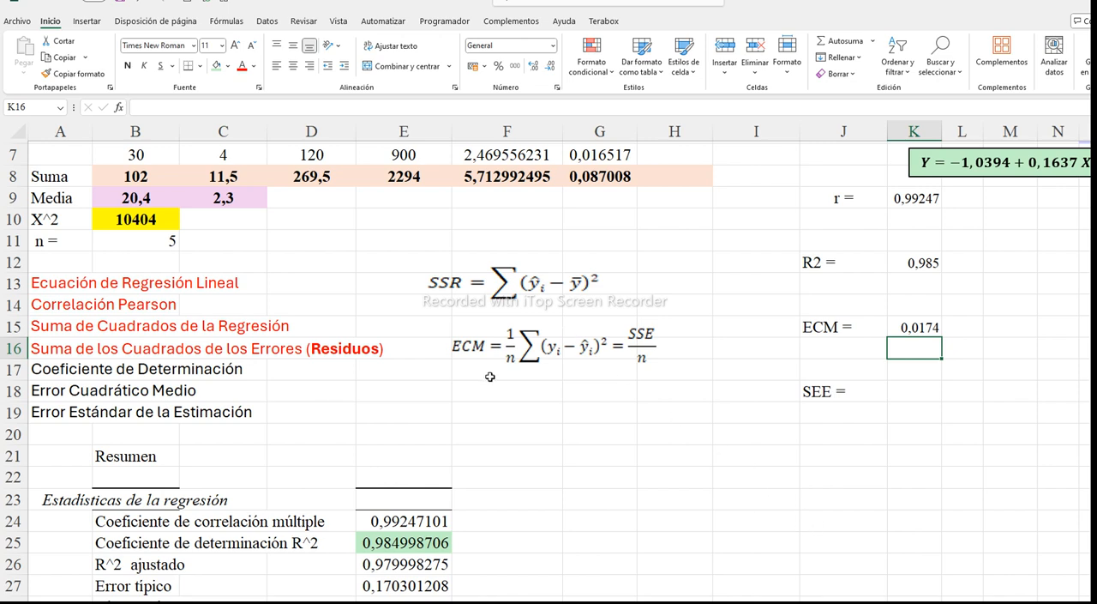
Paste the SEE formula picture beneath the ECM formula and colour the list items in A17 and A18 red
{"action": "key", "text": "ctrl+v"}
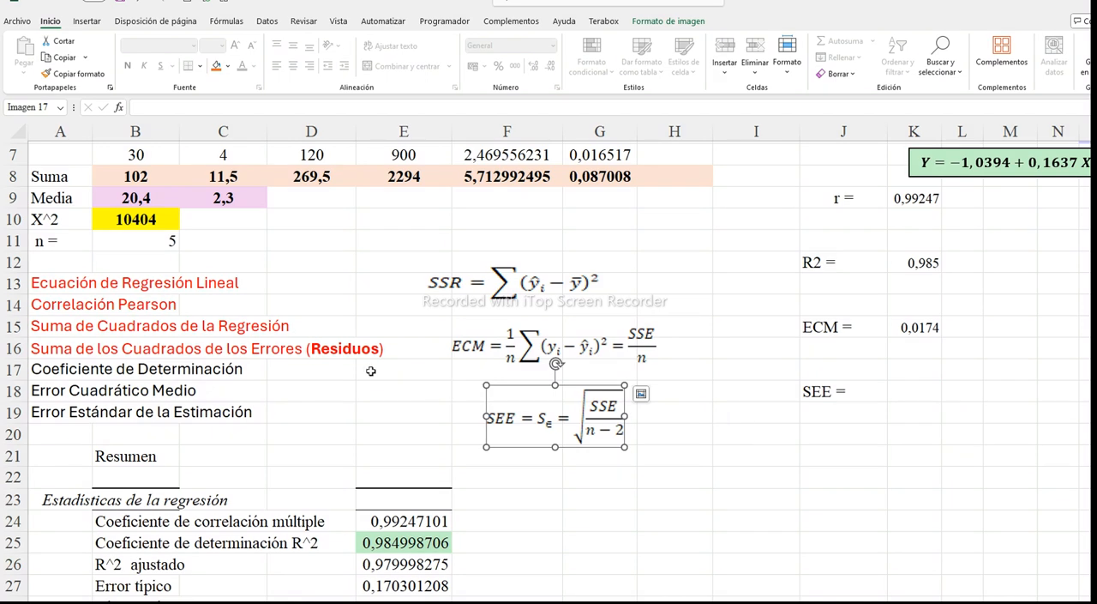
{"action": "left_click", "coordinate": [58, 366]}
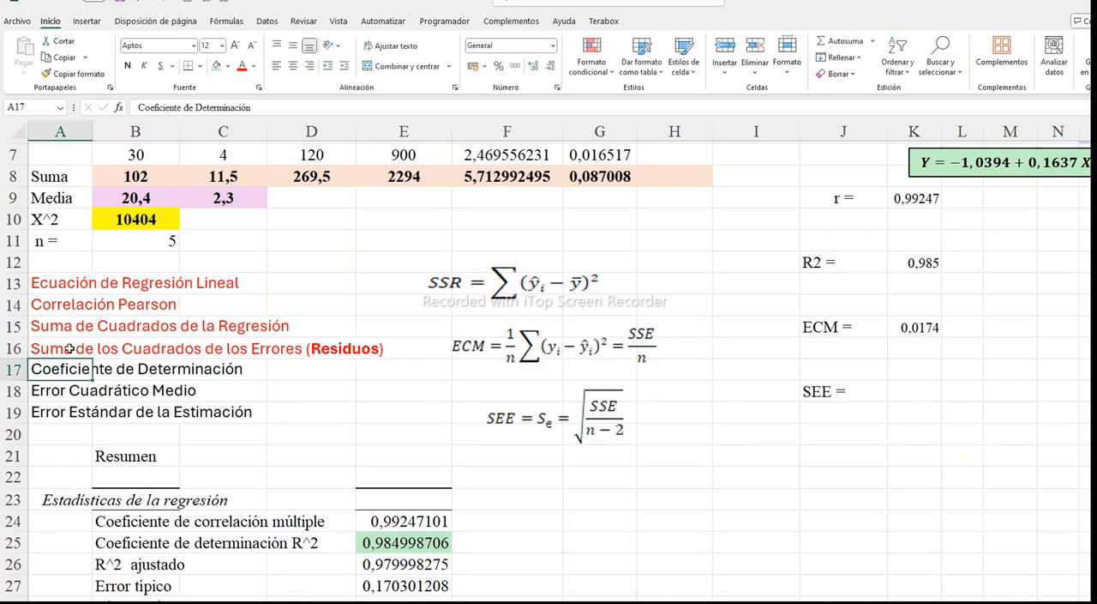
{"action": "left_click", "coordinate": [242, 66]}
{"action": "left_click", "coordinate": [47, 393]}
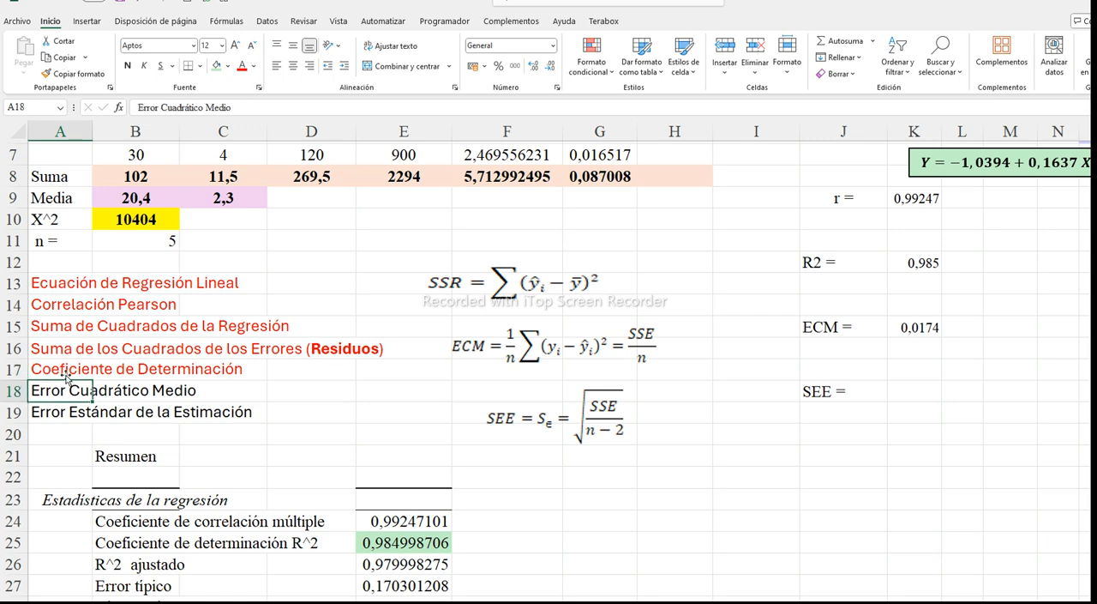
{"action": "left_click", "coordinate": [242, 66]}
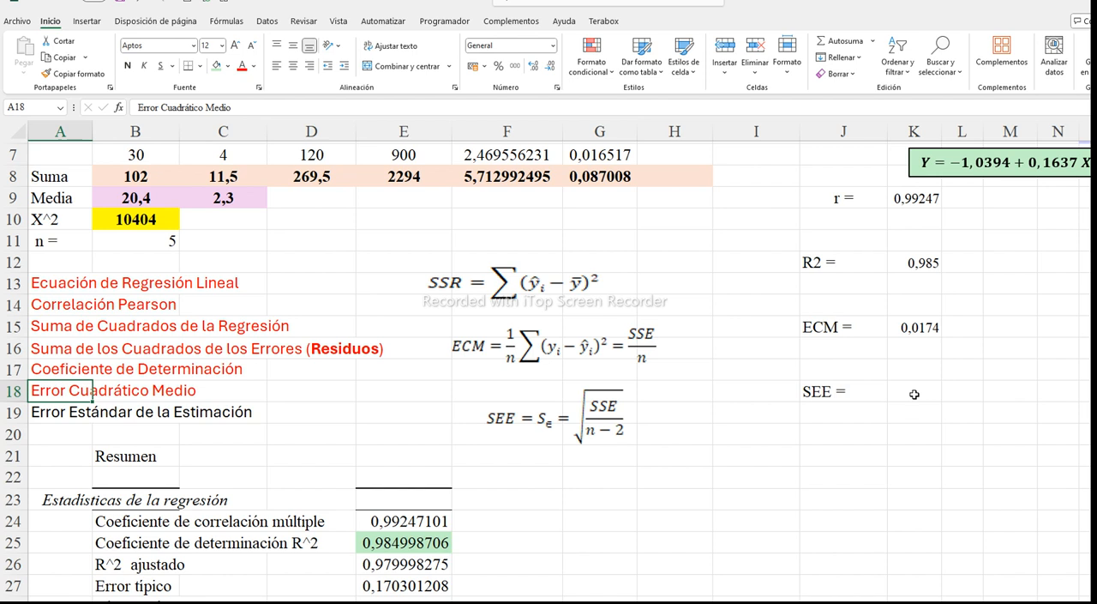
Move the SEE formula picture slightly so it sits closer beneath the ECM formula
{"action": "left_click", "coordinate": [915, 394]}
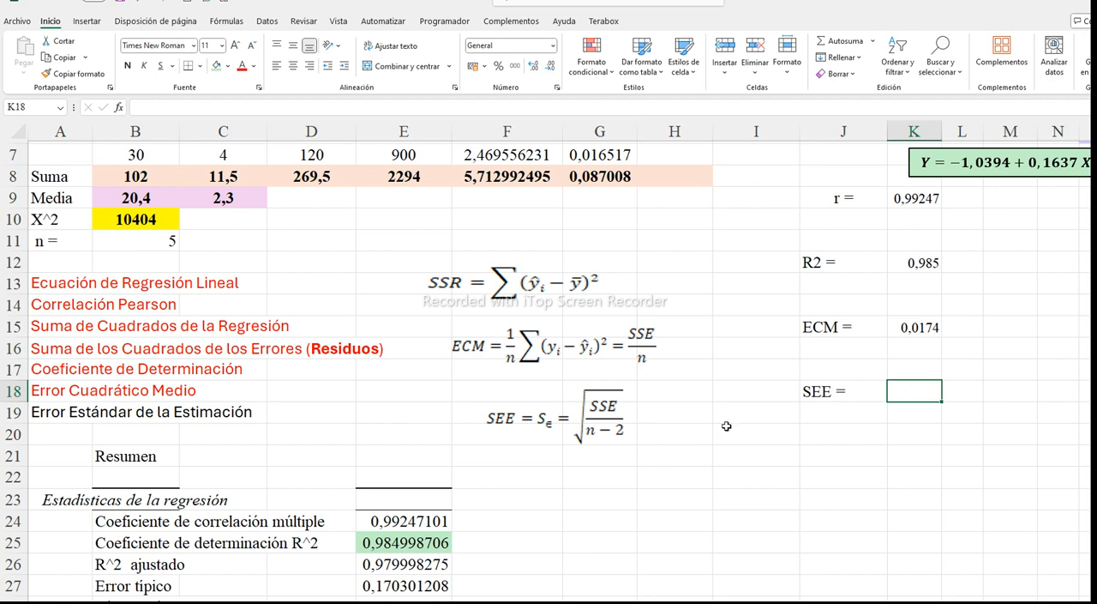
{"action": "left_click", "coordinate": [555, 407]}
{"action": "left_click_drag", "start_coordinate": [583, 391], "coordinate": [566, 386]}
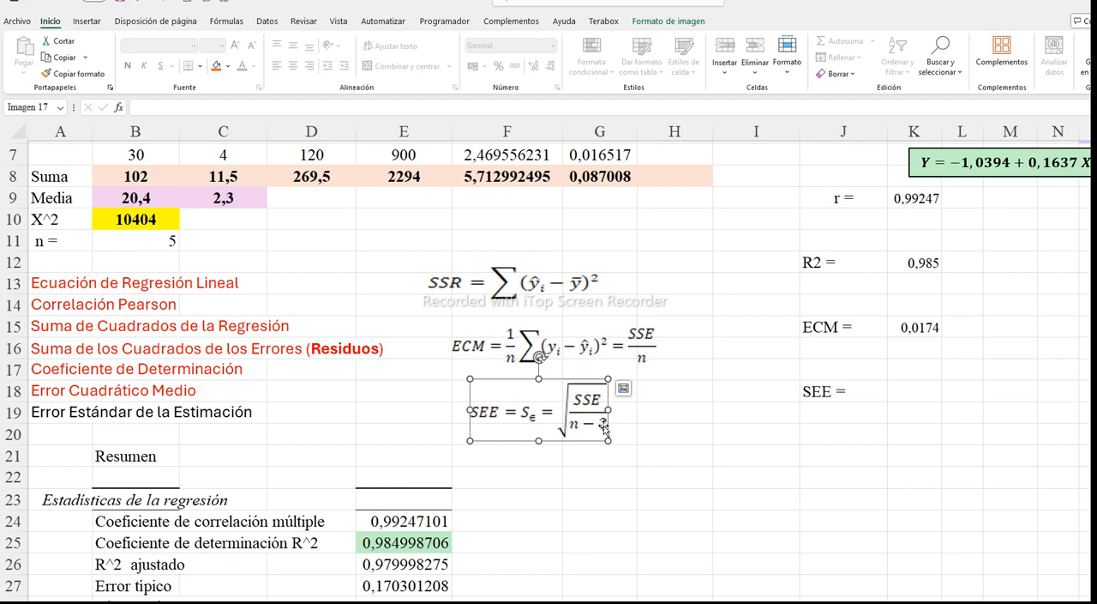
Calculate the SEE in K18 with the formula =RAIZ(G8/(B11-2))
{"action": "left_click", "coordinate": [913, 393]}
{"action": "type", "text": "="}
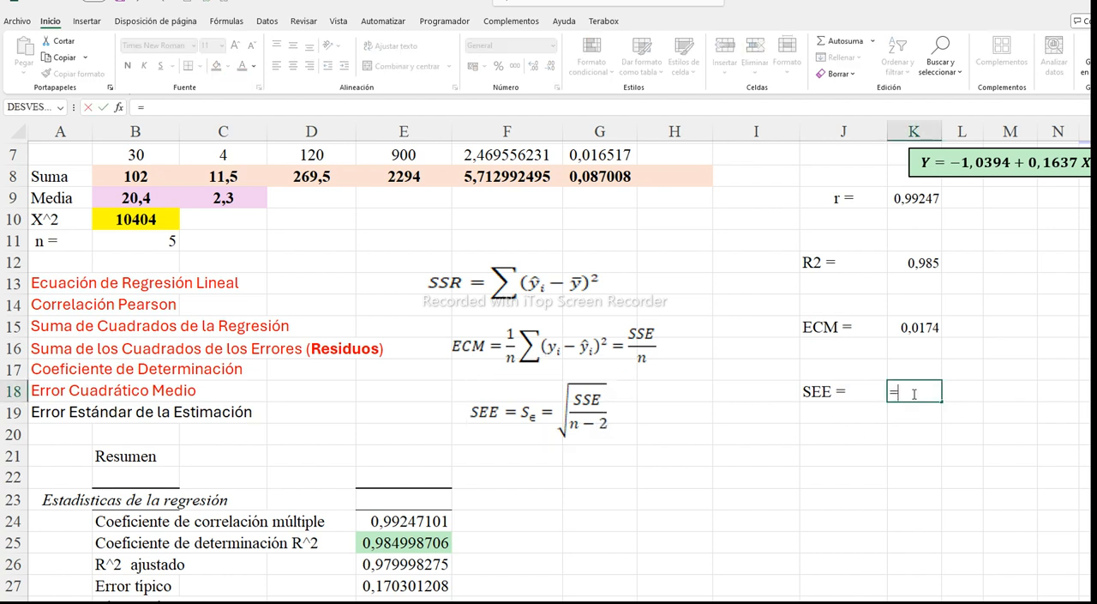
{"action": "type", "text": "raiz"}
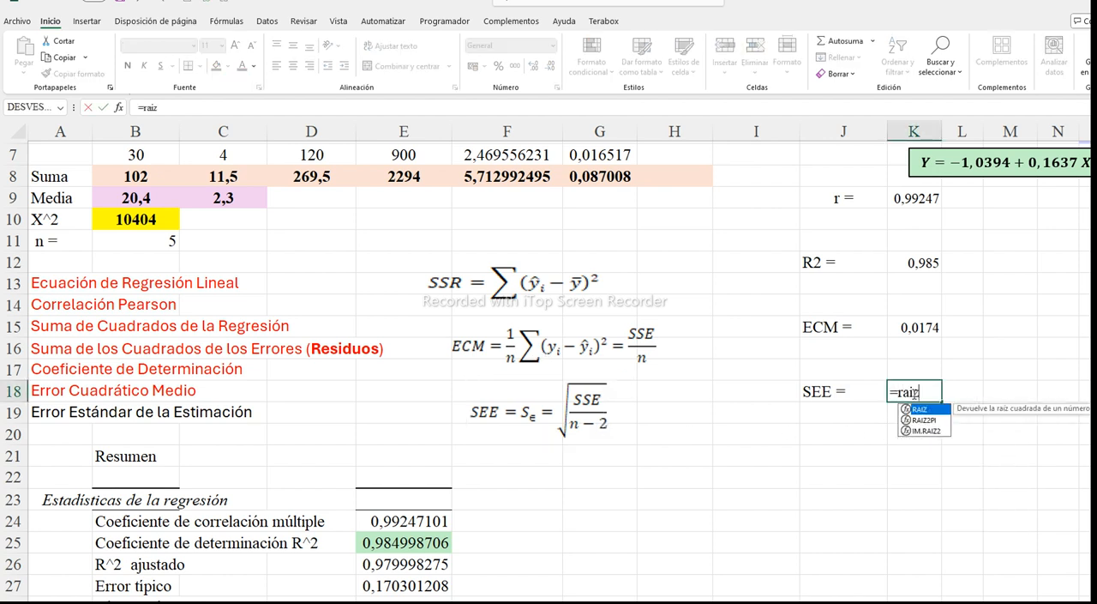
{"action": "type", "text": "("}
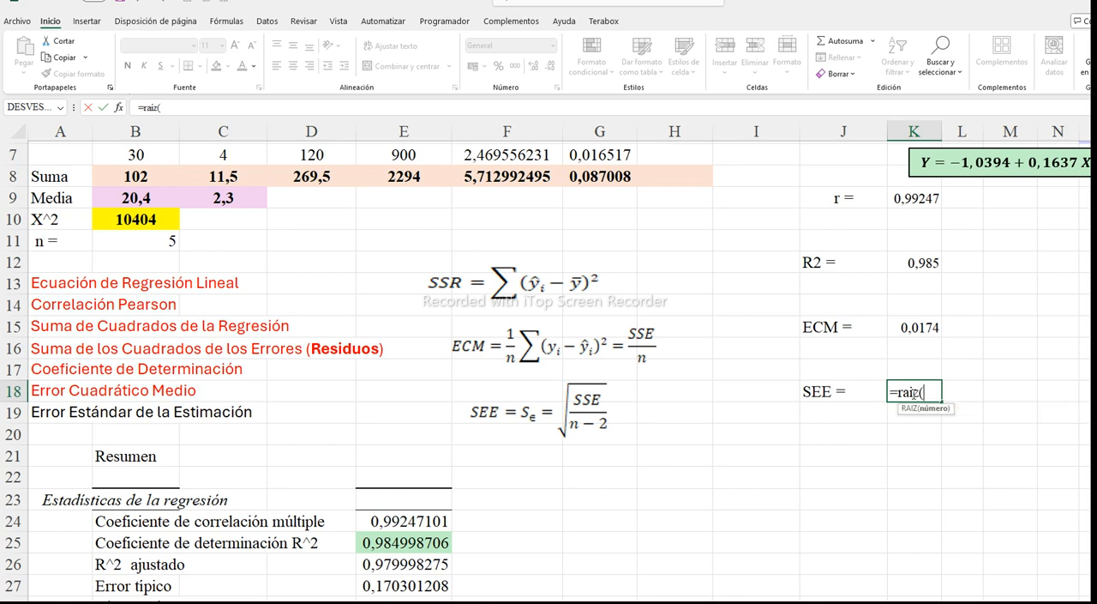
{"action": "scroll", "coordinate": [686, 354], "scroll_direction": "up", "scroll_amount": 2}
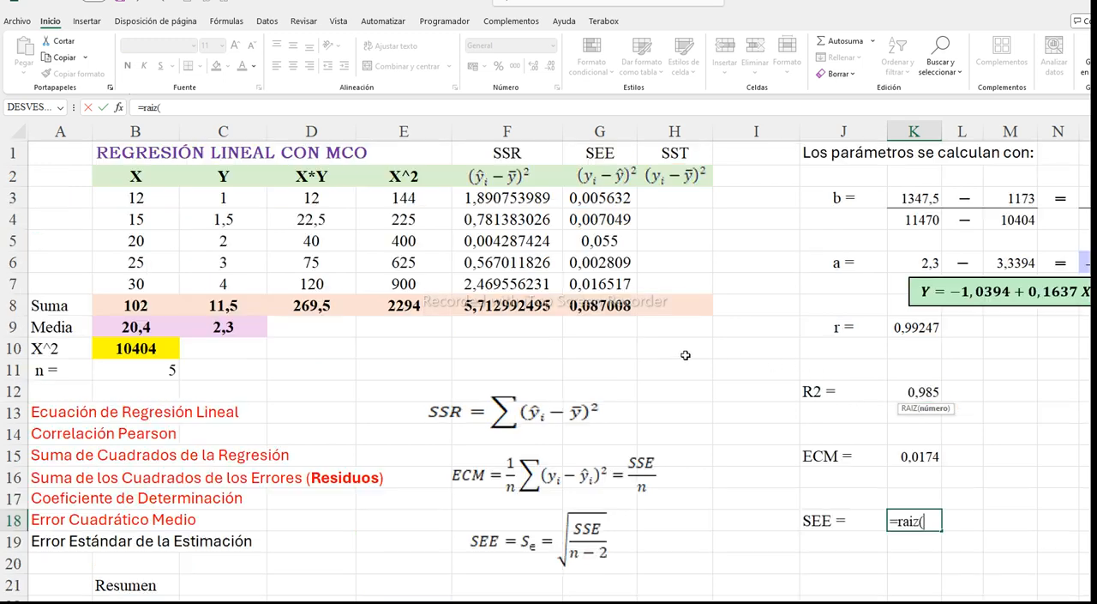
{"action": "left_click", "coordinate": [602, 305]}
{"action": "type", "text": "/"}
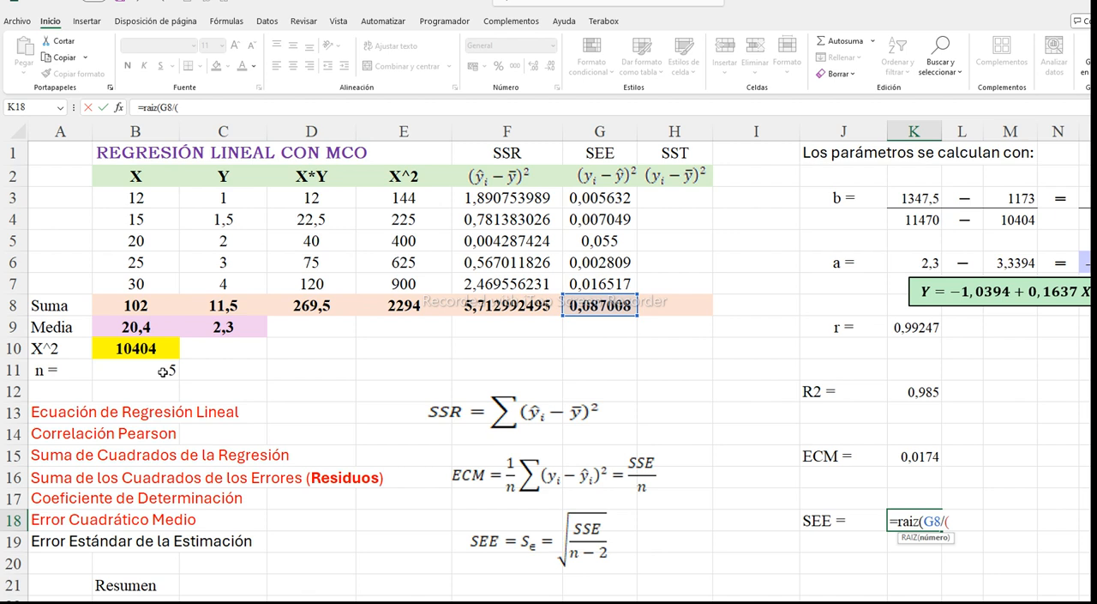
{"action": "type", "text": "("}
{"action": "left_click", "coordinate": [122, 371]}
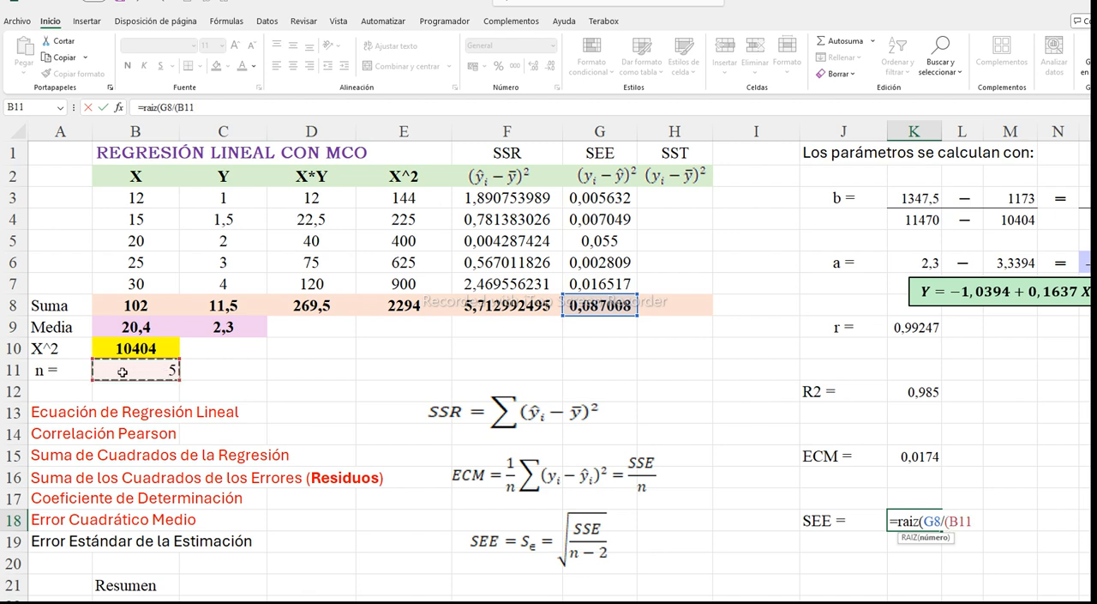
{"action": "type", "text": "-2))"}
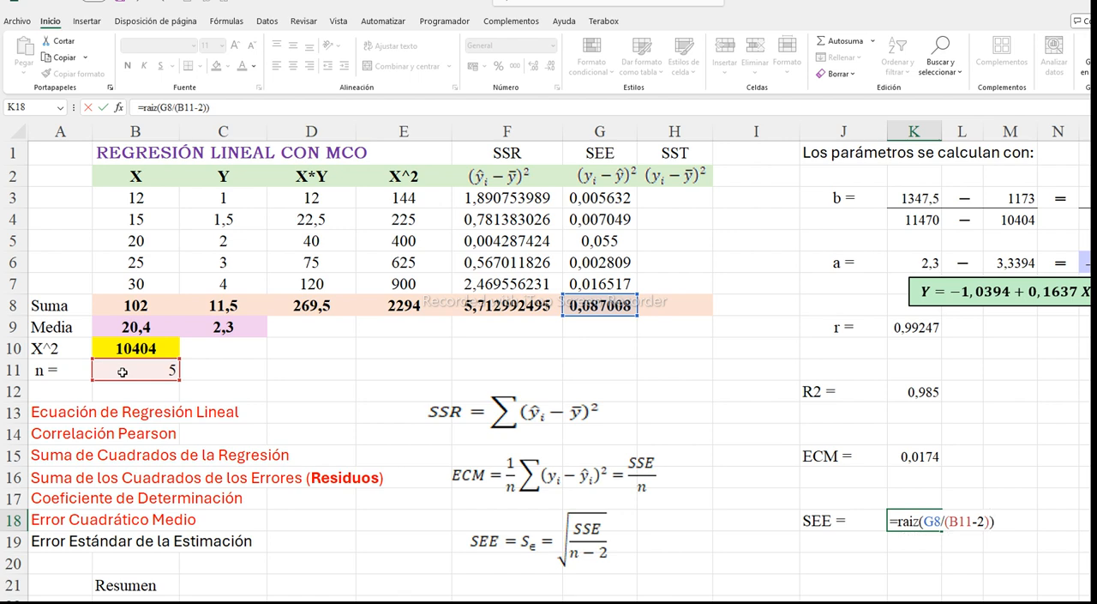
{"action": "key", "text": "Return"}
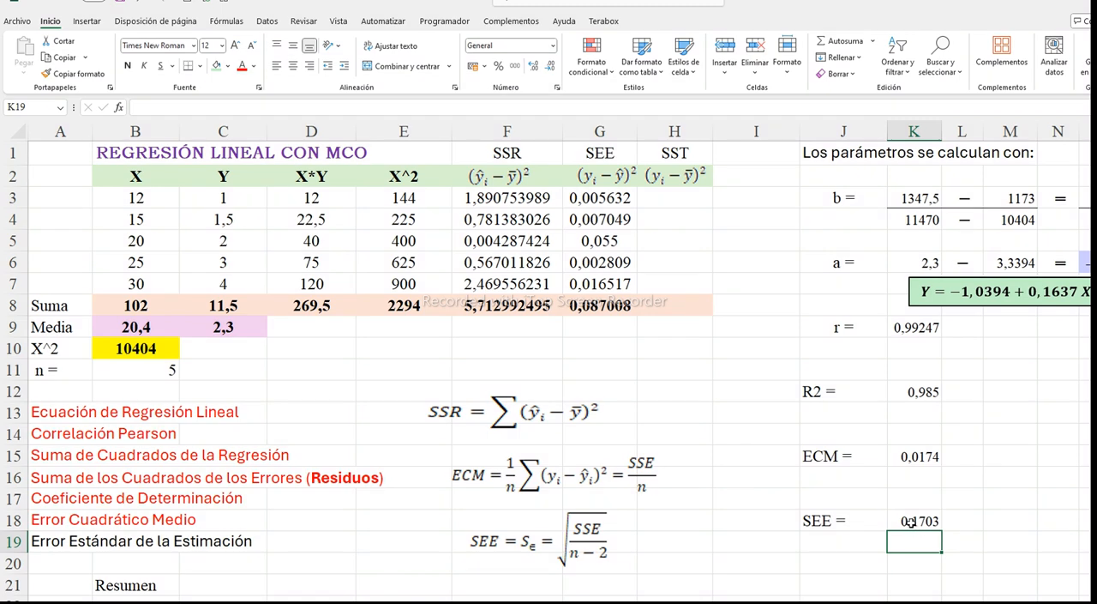
Compare the calculated SEE in K18 with the Error típico value in the regression statistics
{"action": "scroll", "coordinate": [838, 522], "scroll_direction": "down", "scroll_amount": 1}
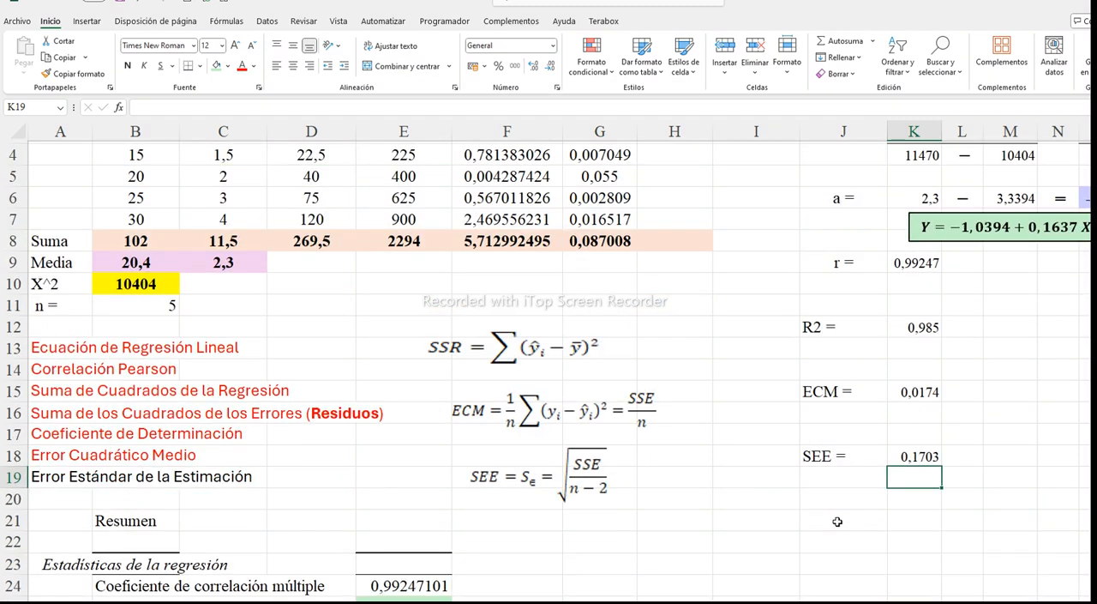
{"action": "scroll", "coordinate": [847, 472], "scroll_direction": "down", "scroll_amount": 1}
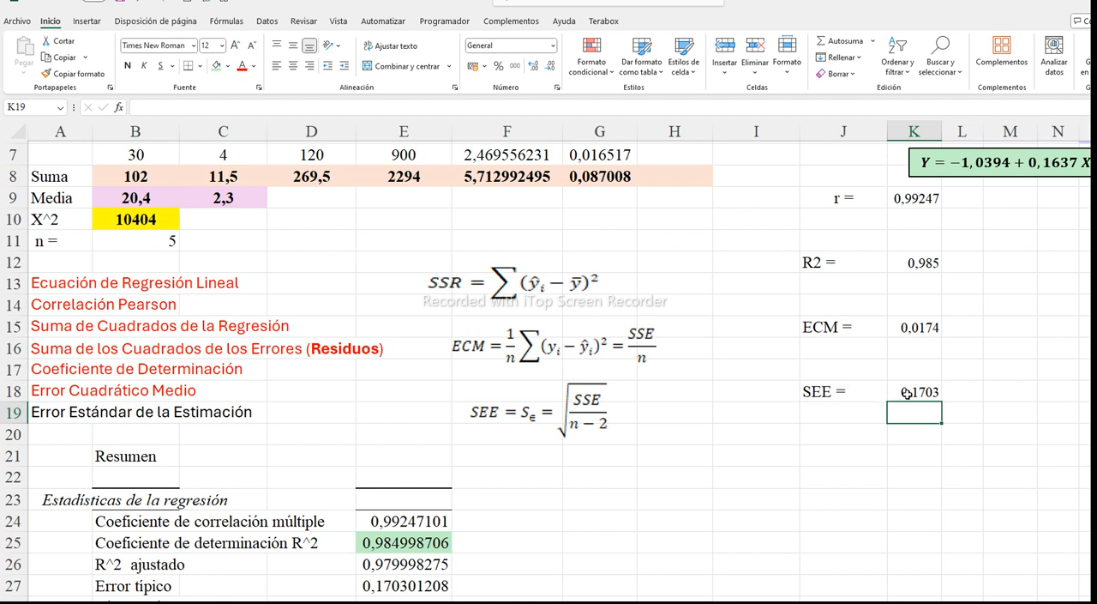
{"action": "left_click", "coordinate": [831, 394]}
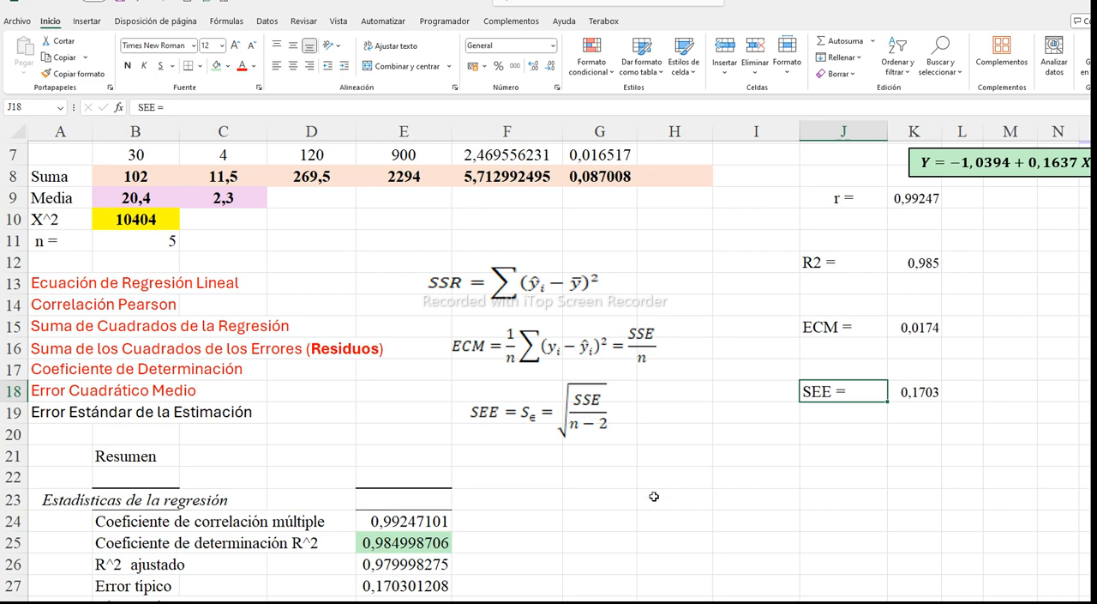
{"action": "scroll", "coordinate": [641, 496], "scroll_direction": "down", "scroll_amount": 1}
{"action": "scroll", "coordinate": [639, 493], "scroll_direction": "down", "scroll_amount": 1}
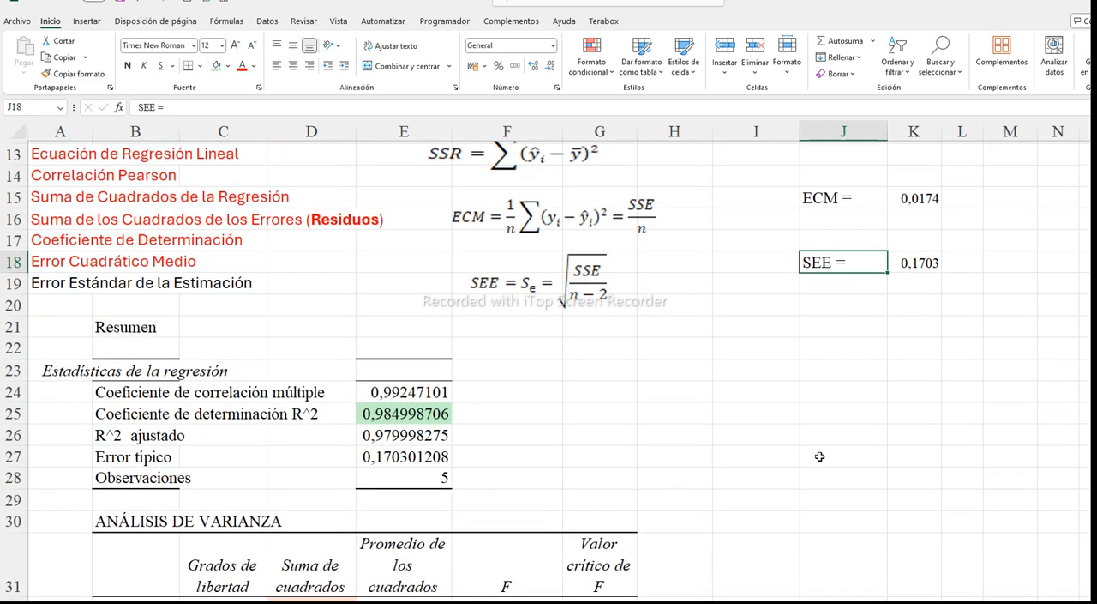
{"action": "left_click", "coordinate": [390, 457]}
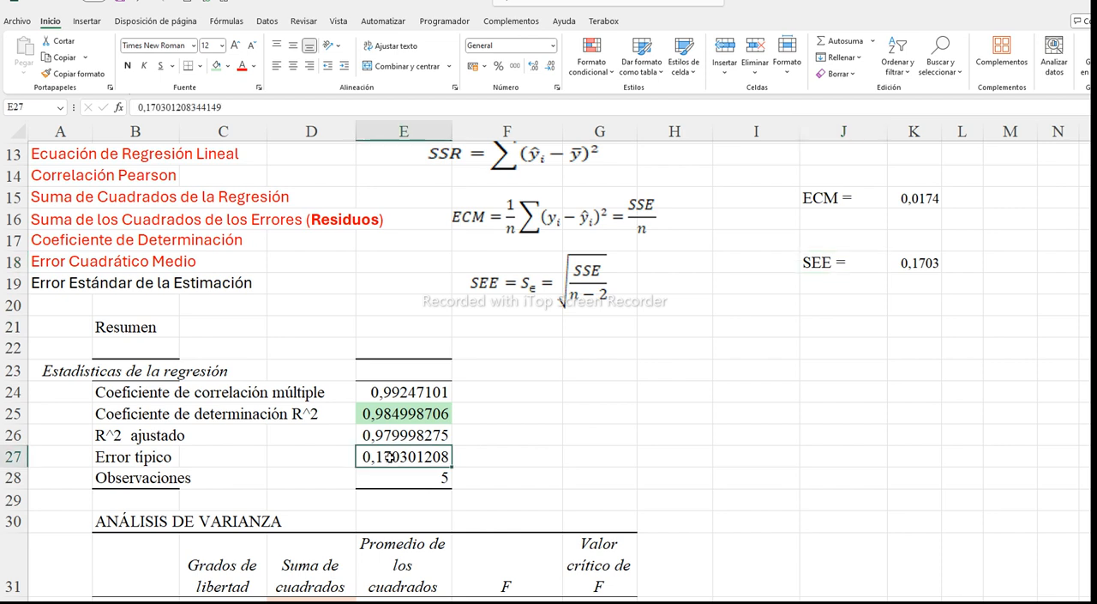
{"action": "left_click", "coordinate": [110, 460]}
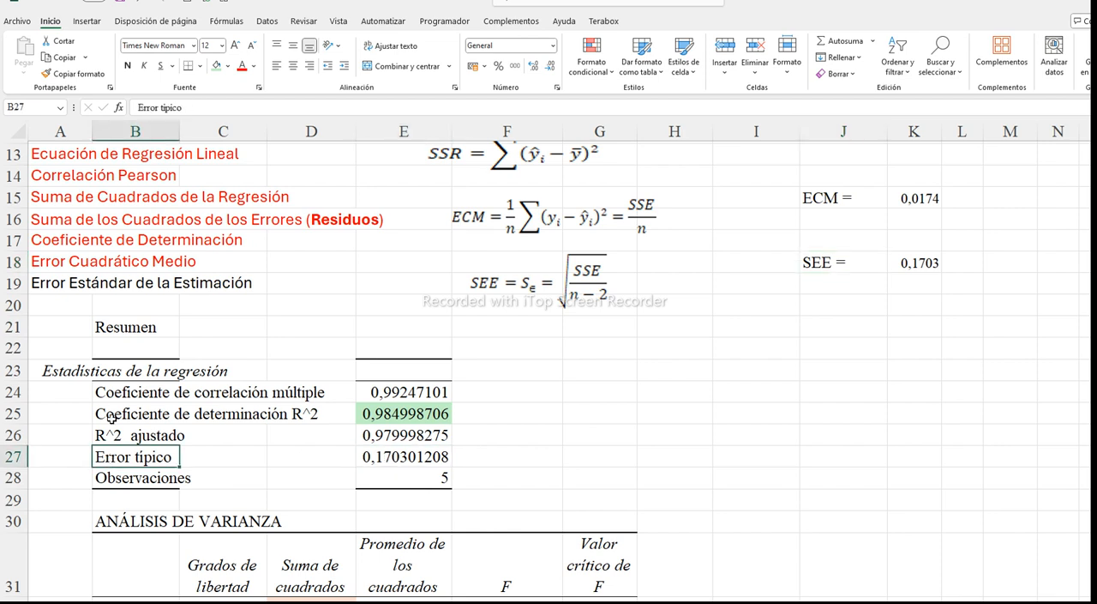
Fill the Error típico value in E27 and the SEE value in K18 light green, and colour the A19 list item red
{"action": "left_click", "coordinate": [372, 458]}
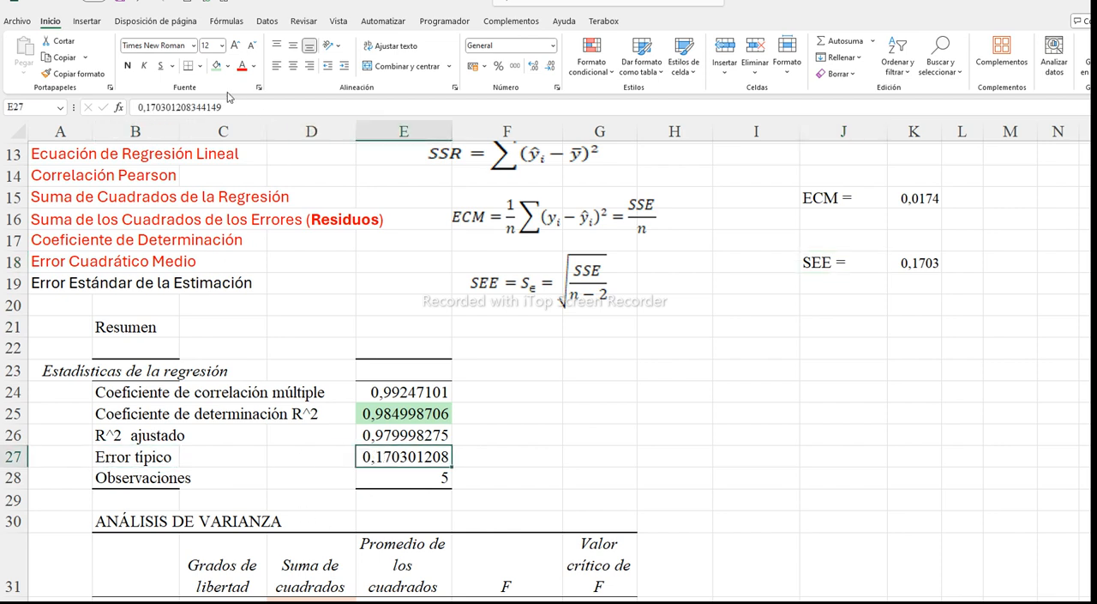
{"action": "left_click", "coordinate": [216, 65]}
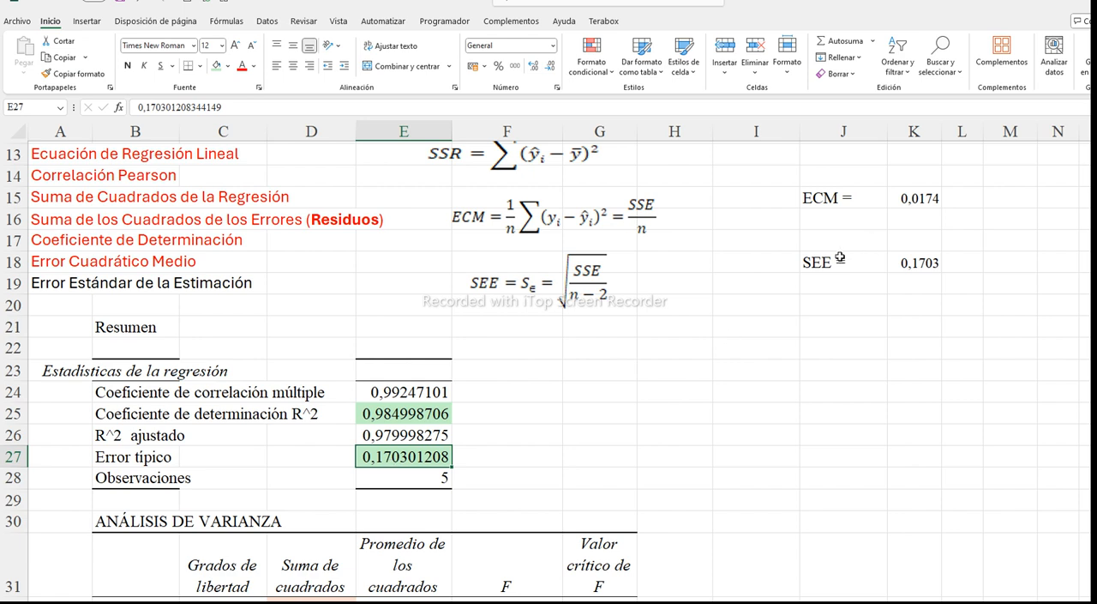
{"action": "left_click", "coordinate": [922, 259]}
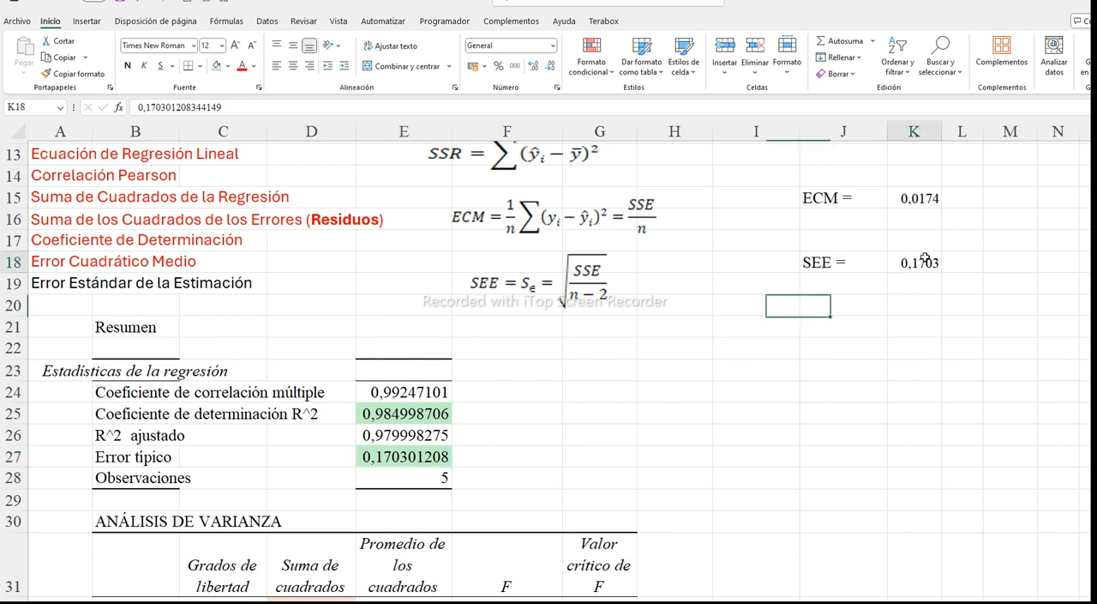
{"action": "left_click", "coordinate": [216, 66]}
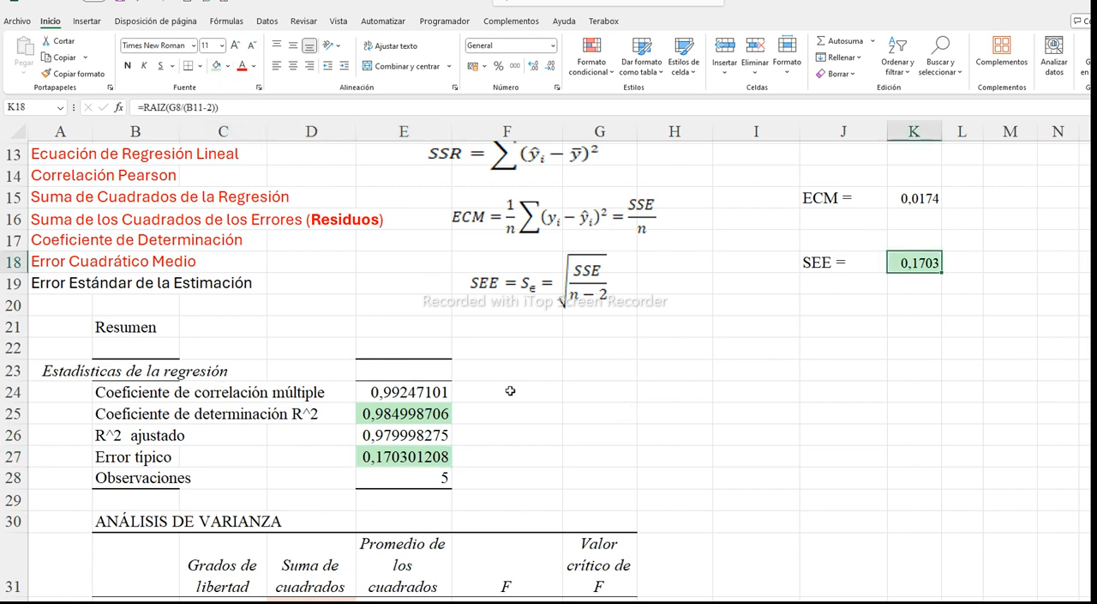
{"action": "left_click", "coordinate": [34, 282]}
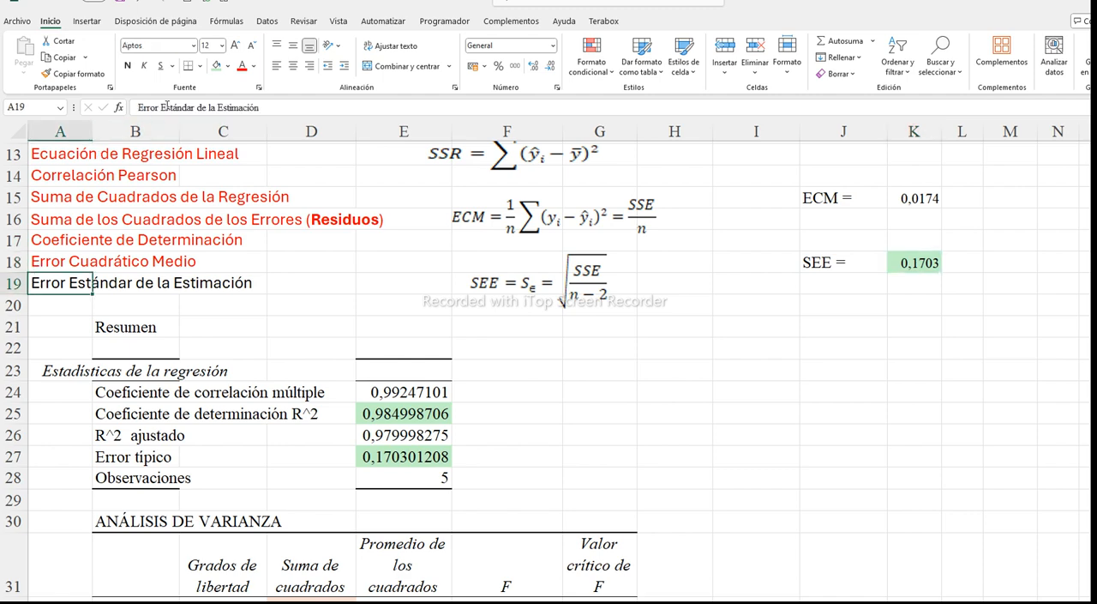
{"action": "left_click", "coordinate": [241, 66]}
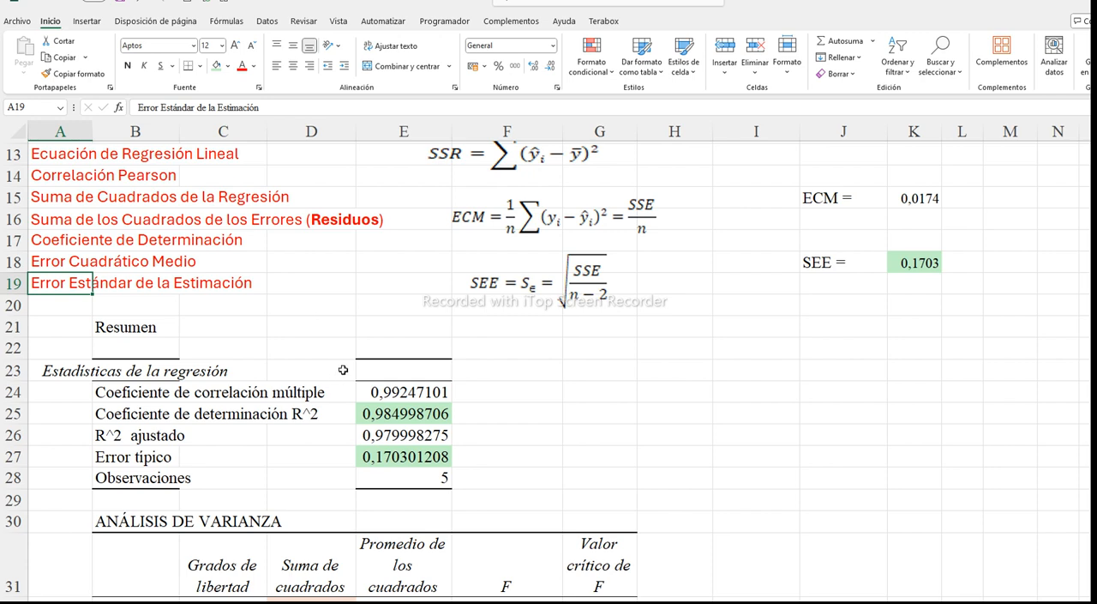
Review the manual results beside the regression report and view Regresión in the Data Analysis tools list without running it
{"action": "scroll", "coordinate": [500, 355], "scroll_direction": "down", "scroll_amount": 1}
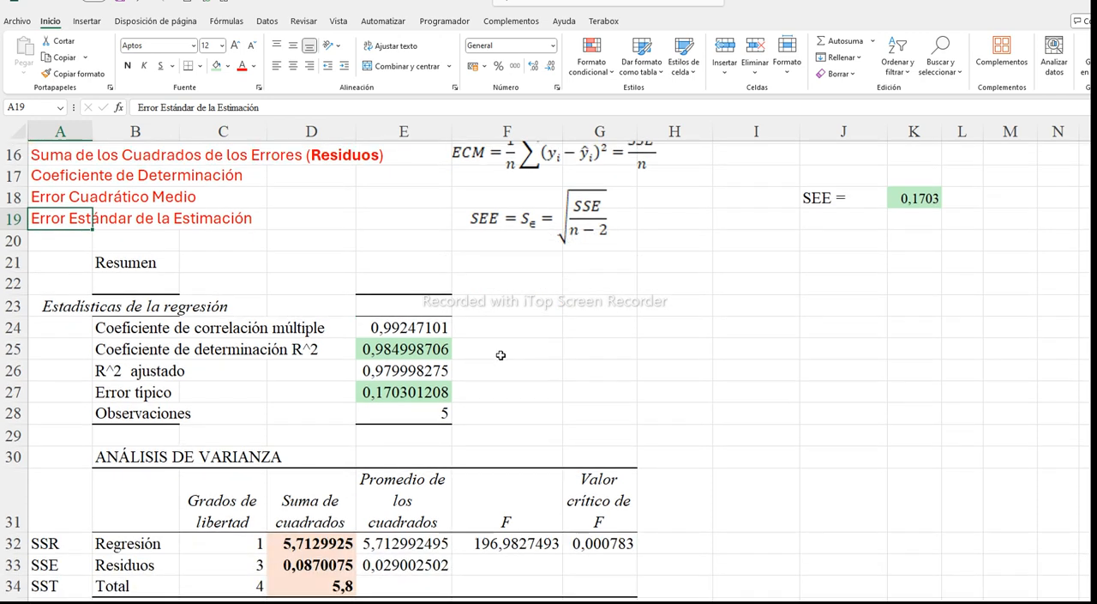
{"action": "scroll", "coordinate": [500, 354], "scroll_direction": "down", "scroll_amount": 1}
{"action": "scroll", "coordinate": [501, 357], "scroll_direction": "up", "scroll_amount": 6}
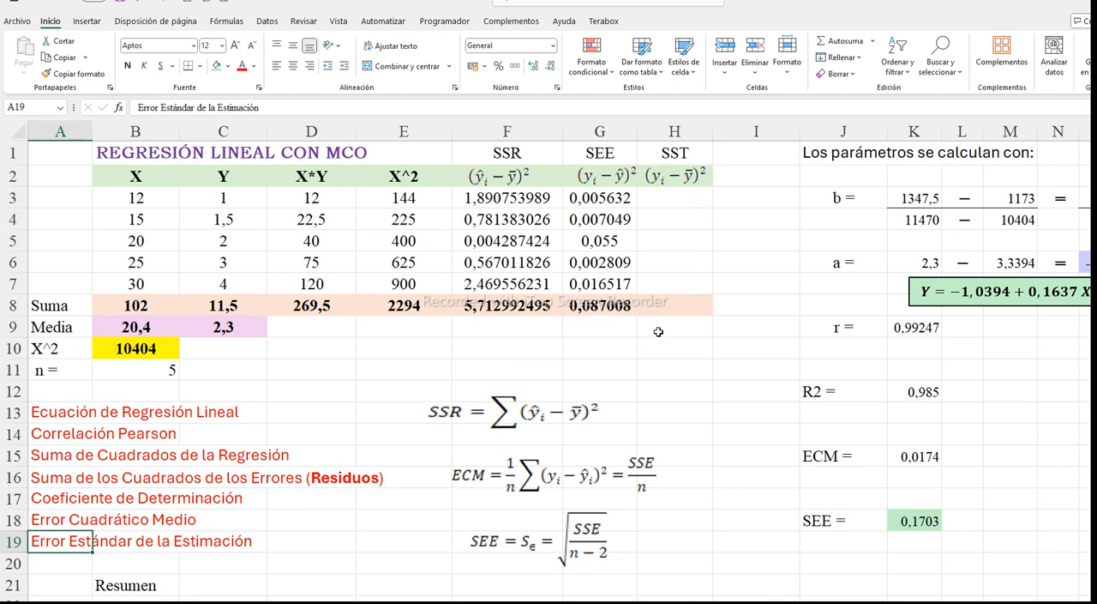
{"action": "scroll", "coordinate": [532, 324], "scroll_direction": "down", "scroll_amount": 4}
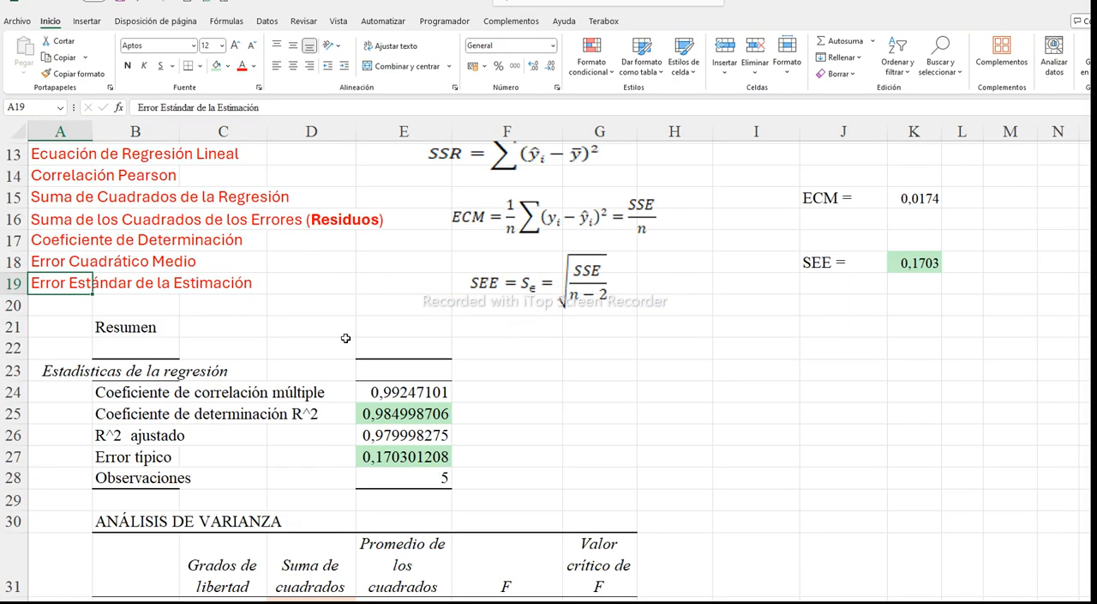
{"action": "scroll", "coordinate": [157, 371], "scroll_direction": "down", "scroll_amount": 1}
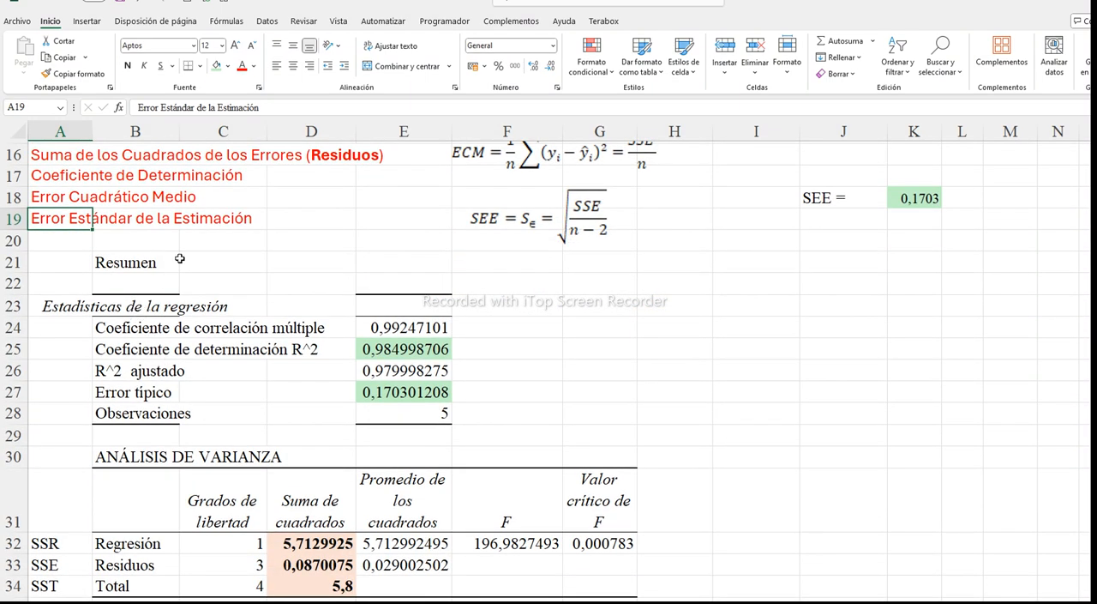
{"action": "left_click", "coordinate": [266, 21]}
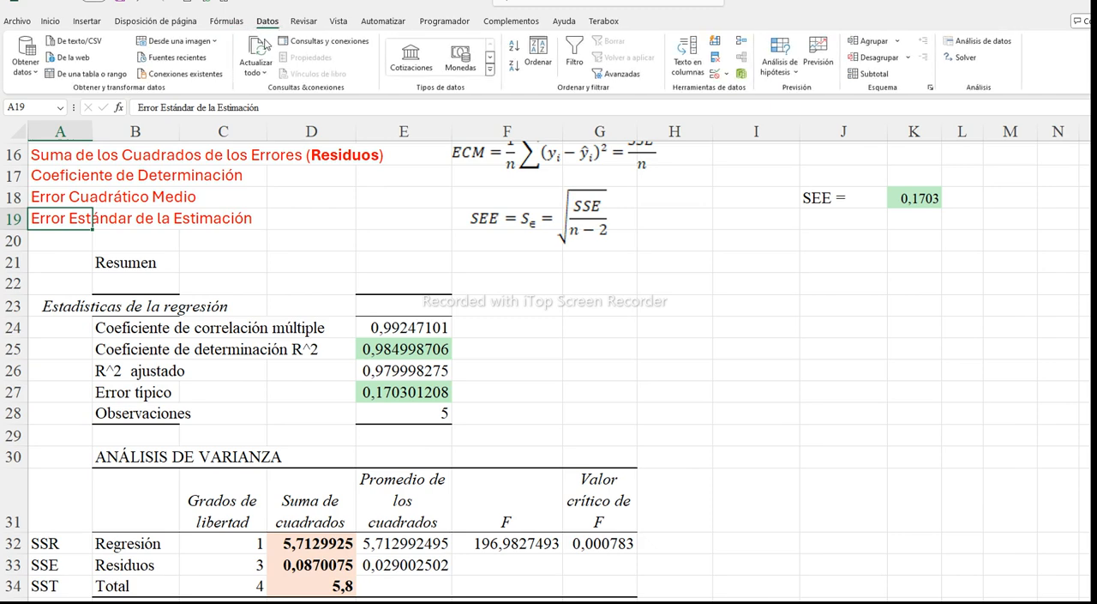
{"action": "left_click", "coordinate": [963, 43]}
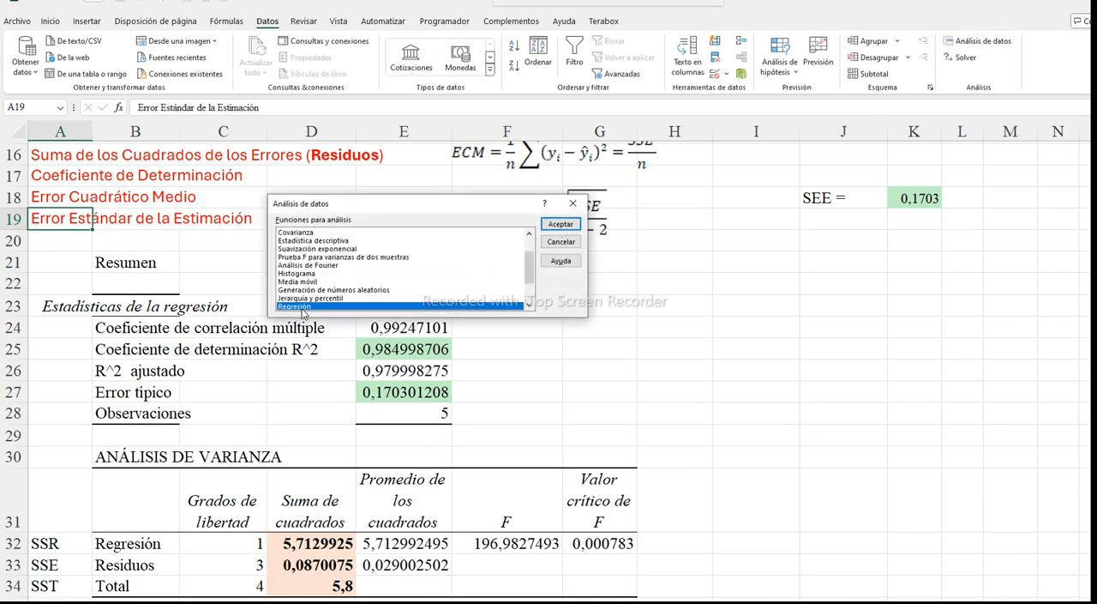
{"action": "left_click", "coordinate": [564, 244]}
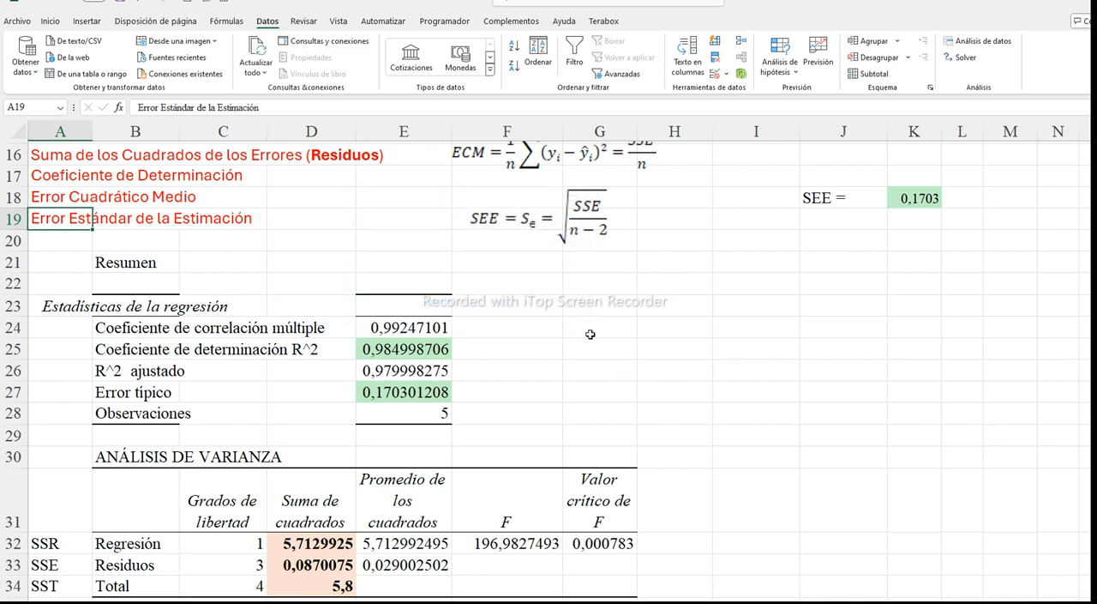
Examine the coefficients and residual analysis tables of the regression report, and return to the manual calculations
{"action": "scroll", "coordinate": [438, 377], "scroll_direction": "down", "scroll_amount": 2}
{"action": "scroll", "coordinate": [438, 377], "scroll_direction": "down", "scroll_amount": 3}
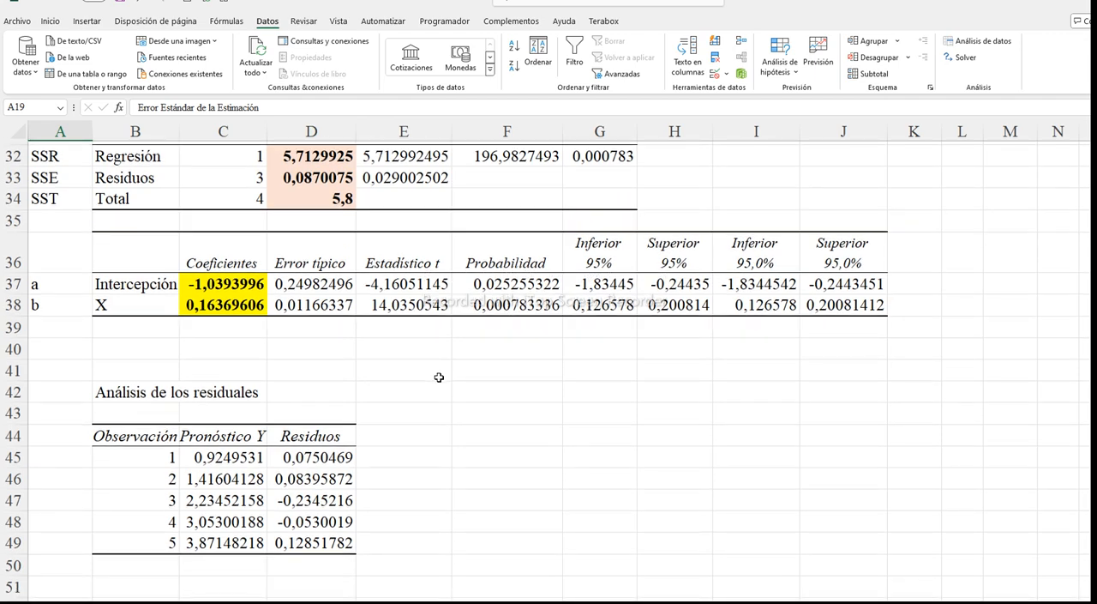
{"action": "scroll", "coordinate": [438, 376], "scroll_direction": "up", "scroll_amount": 2}
{"action": "scroll", "coordinate": [439, 377], "scroll_direction": "up", "scroll_amount": 5}
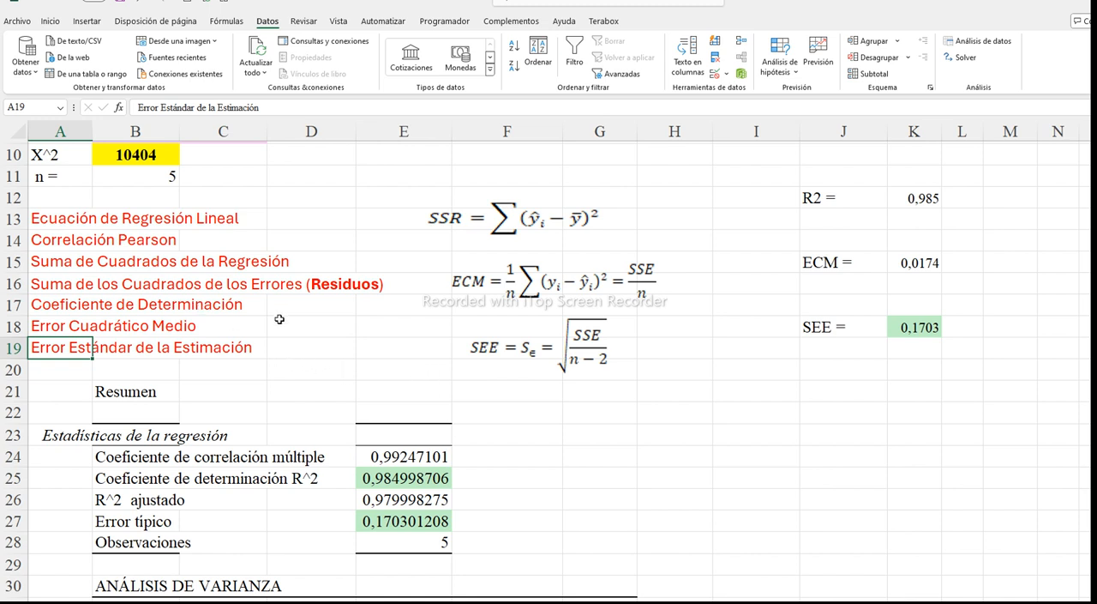
{"action": "scroll", "coordinate": [279, 319], "scroll_direction": "up", "scroll_amount": 1}
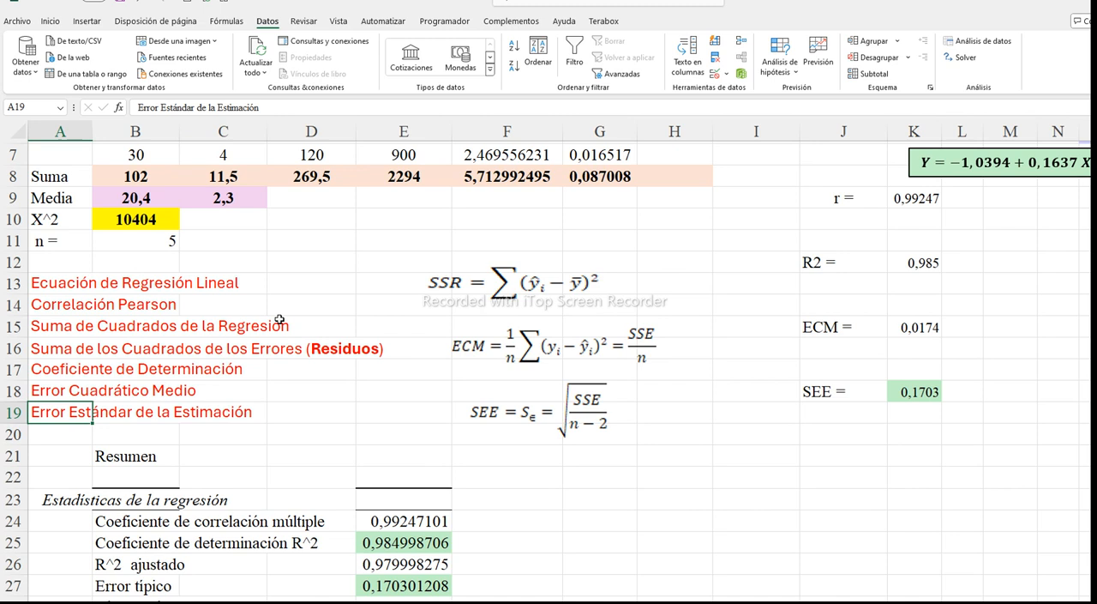